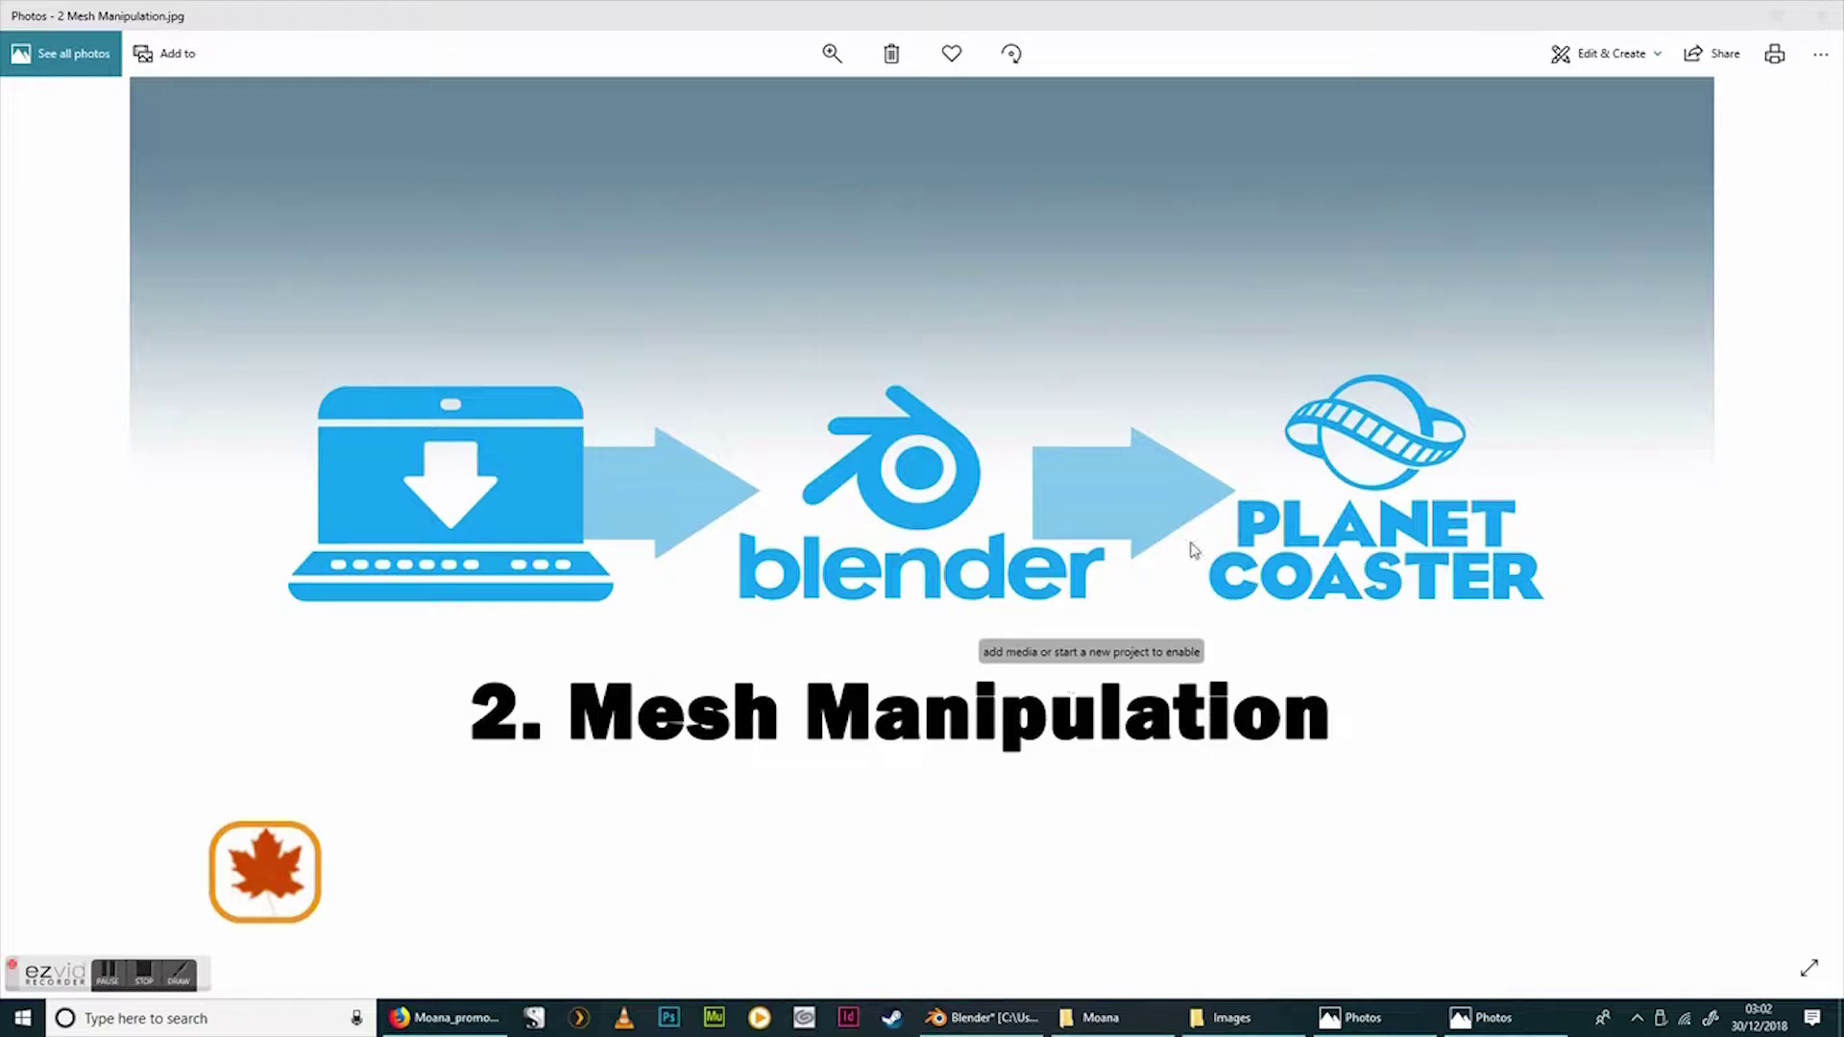
Apply the rotation and scale, as well as the location, of the Moana object.
left_click(1738, 18)
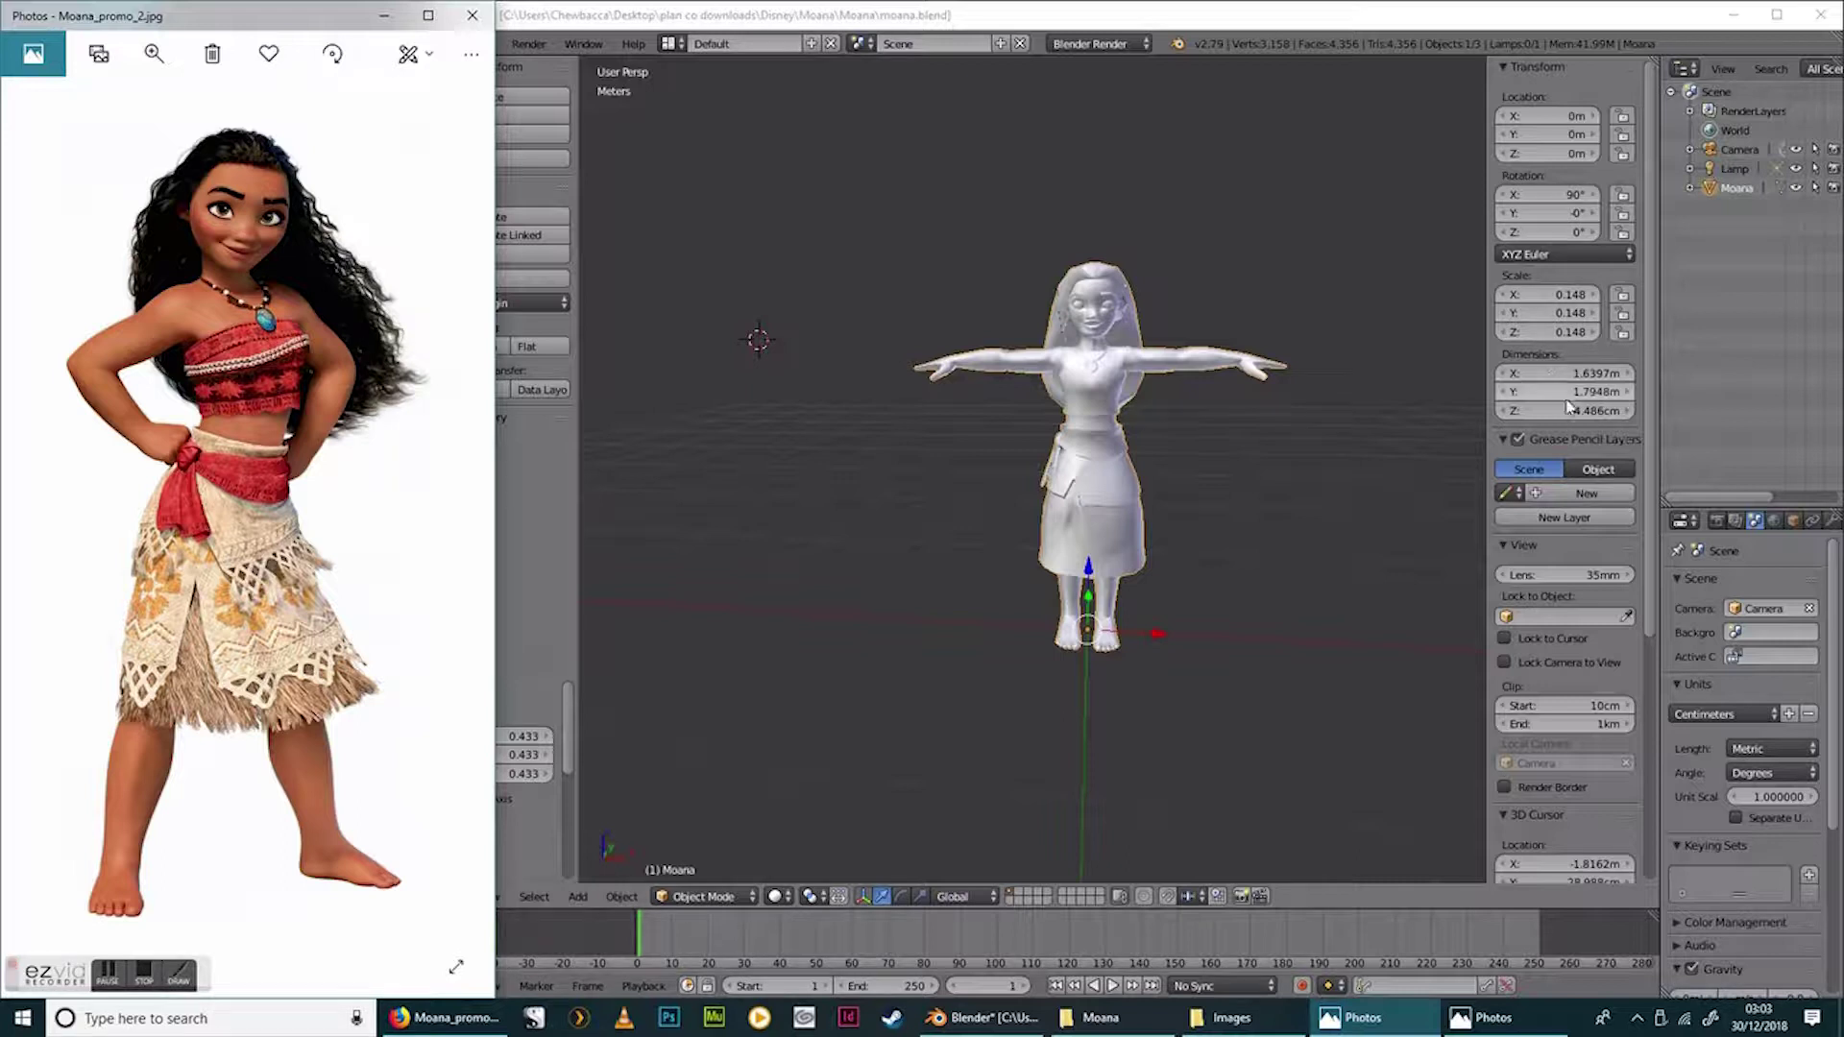
left_click(1377, 372)
key("ctrl+a")
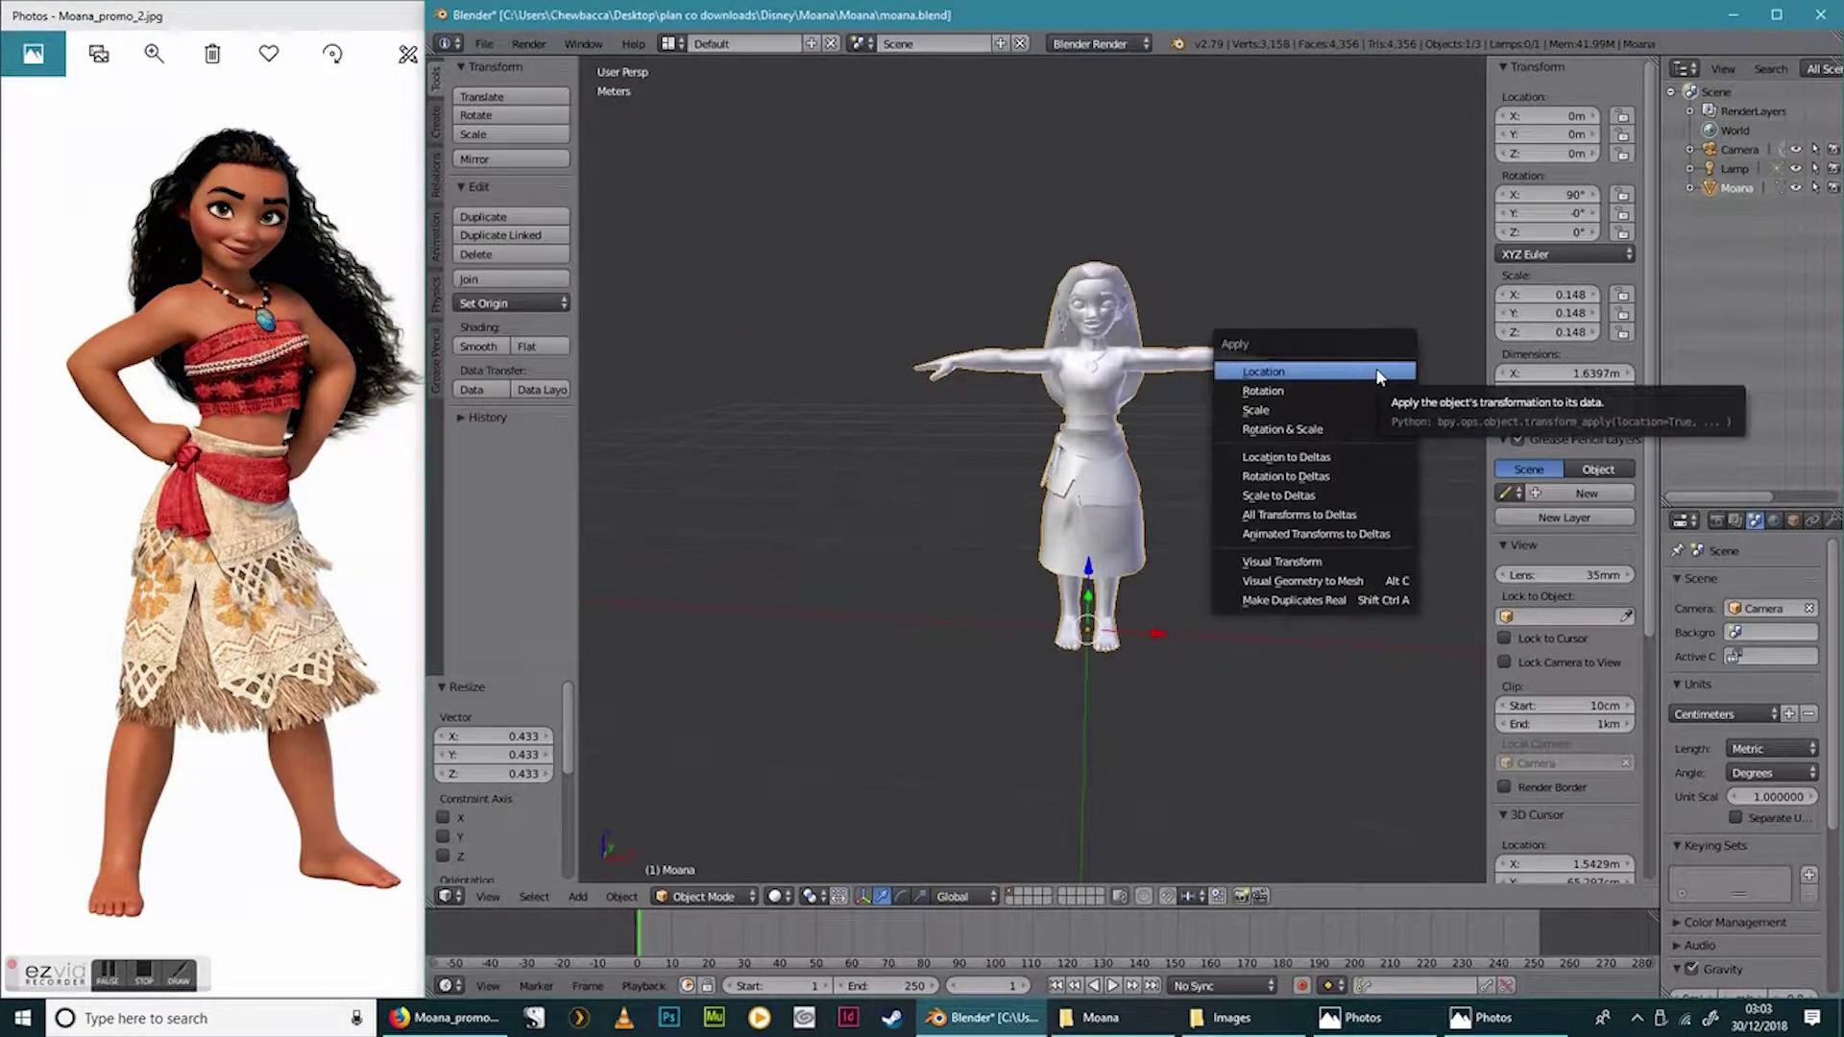
left_click(1356, 429)
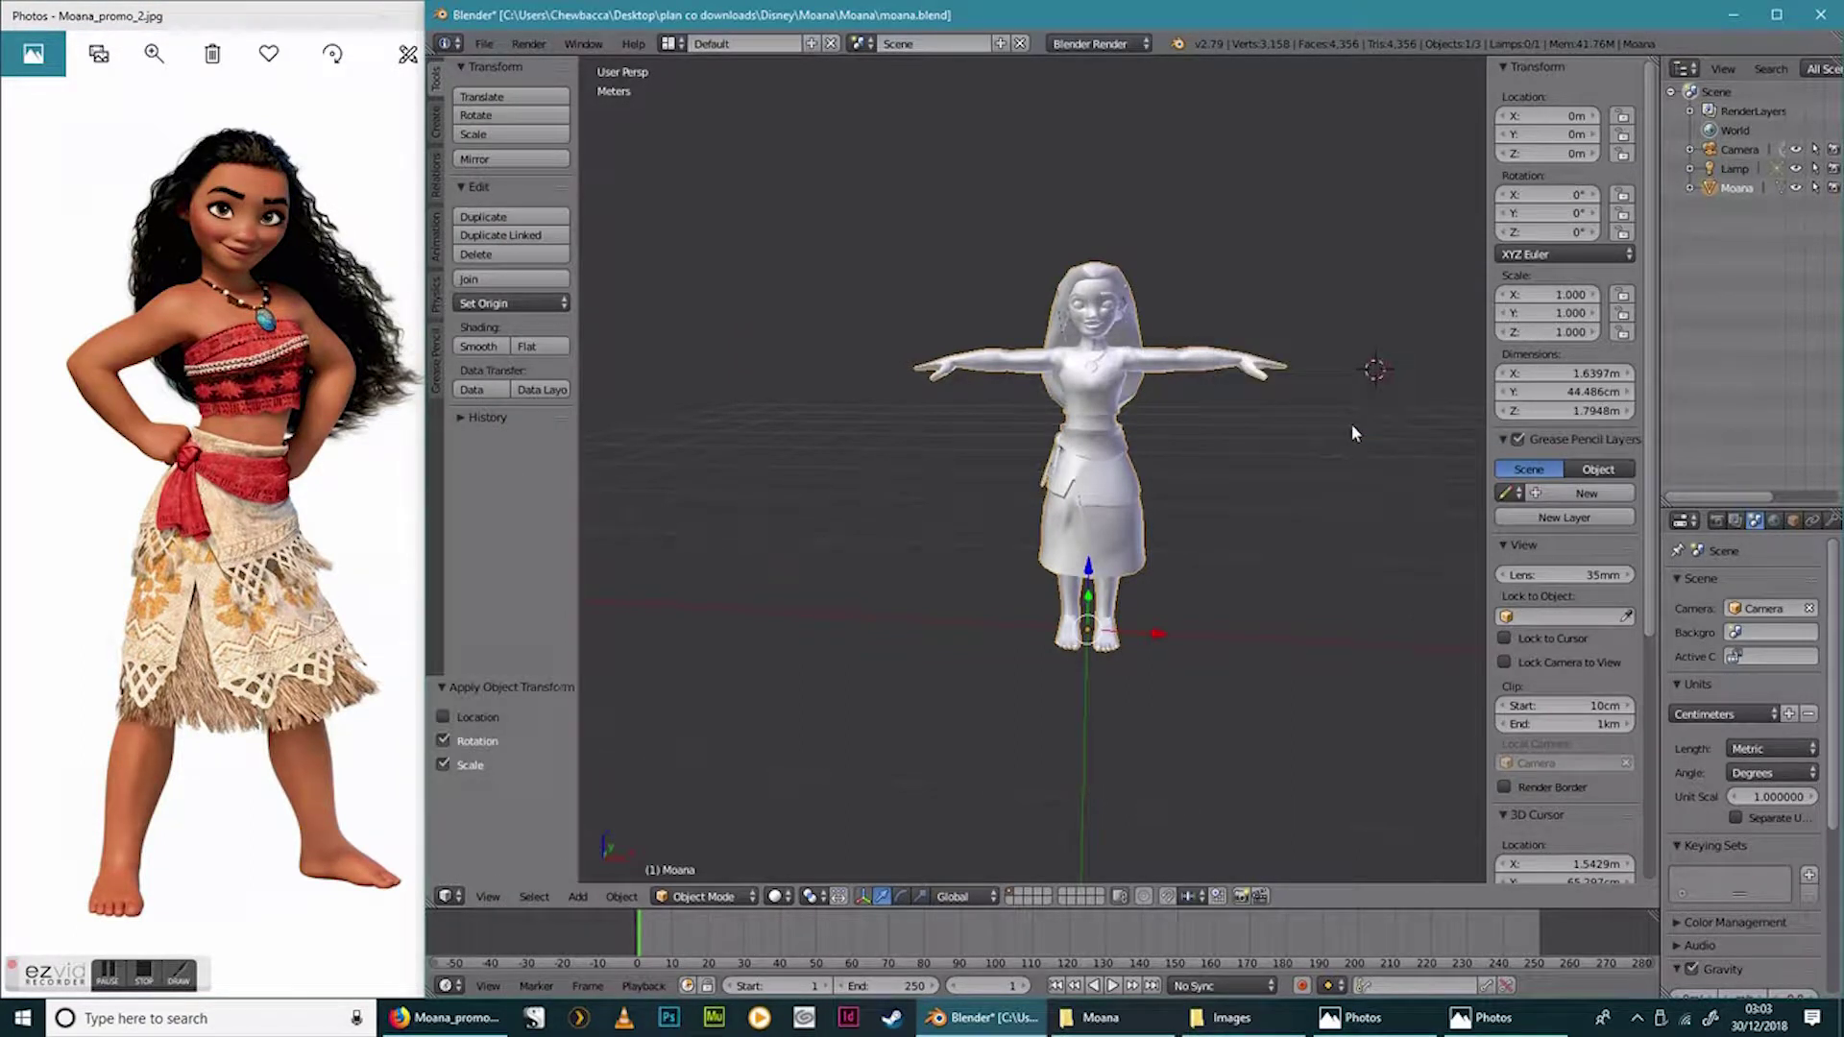
key("ctrl+a")
left_click(1345, 370)
Display the Moana object in wireframe shading and enter Edit Mode.
left_click(775, 896)
left_click(792, 849)
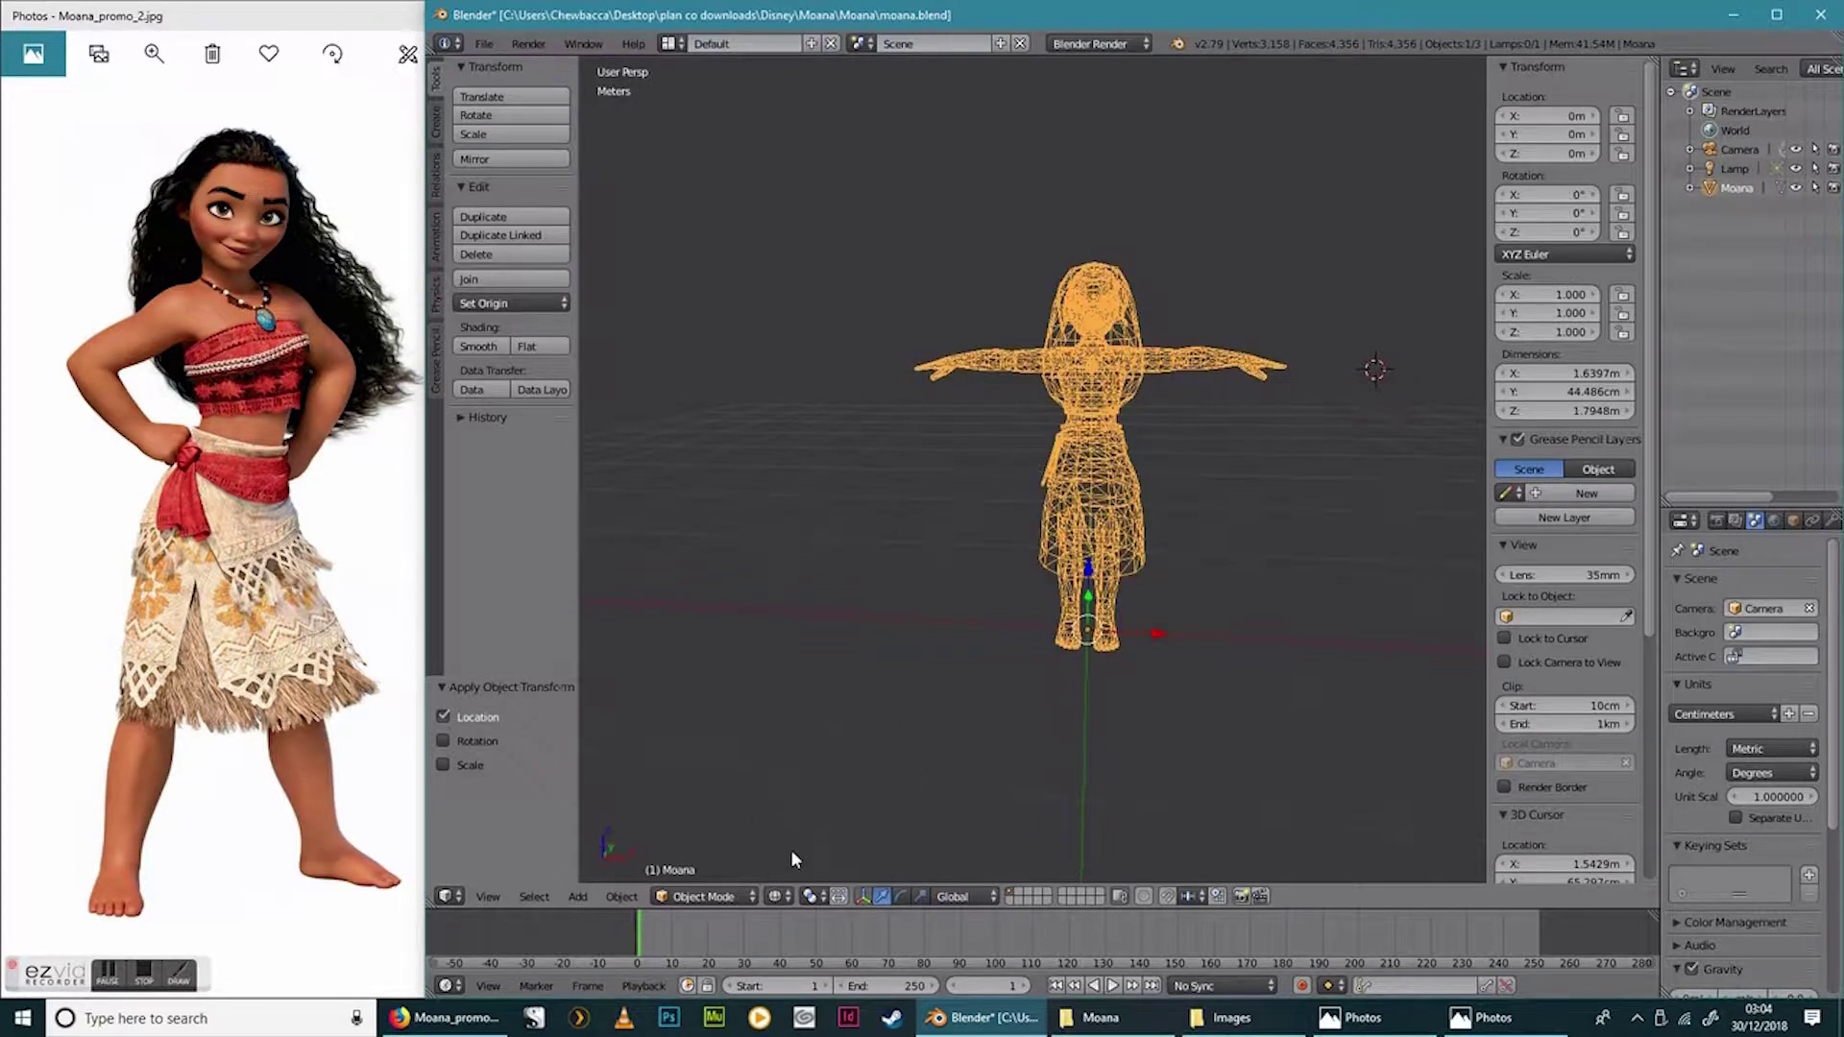
left_click(701, 896)
left_click(715, 853)
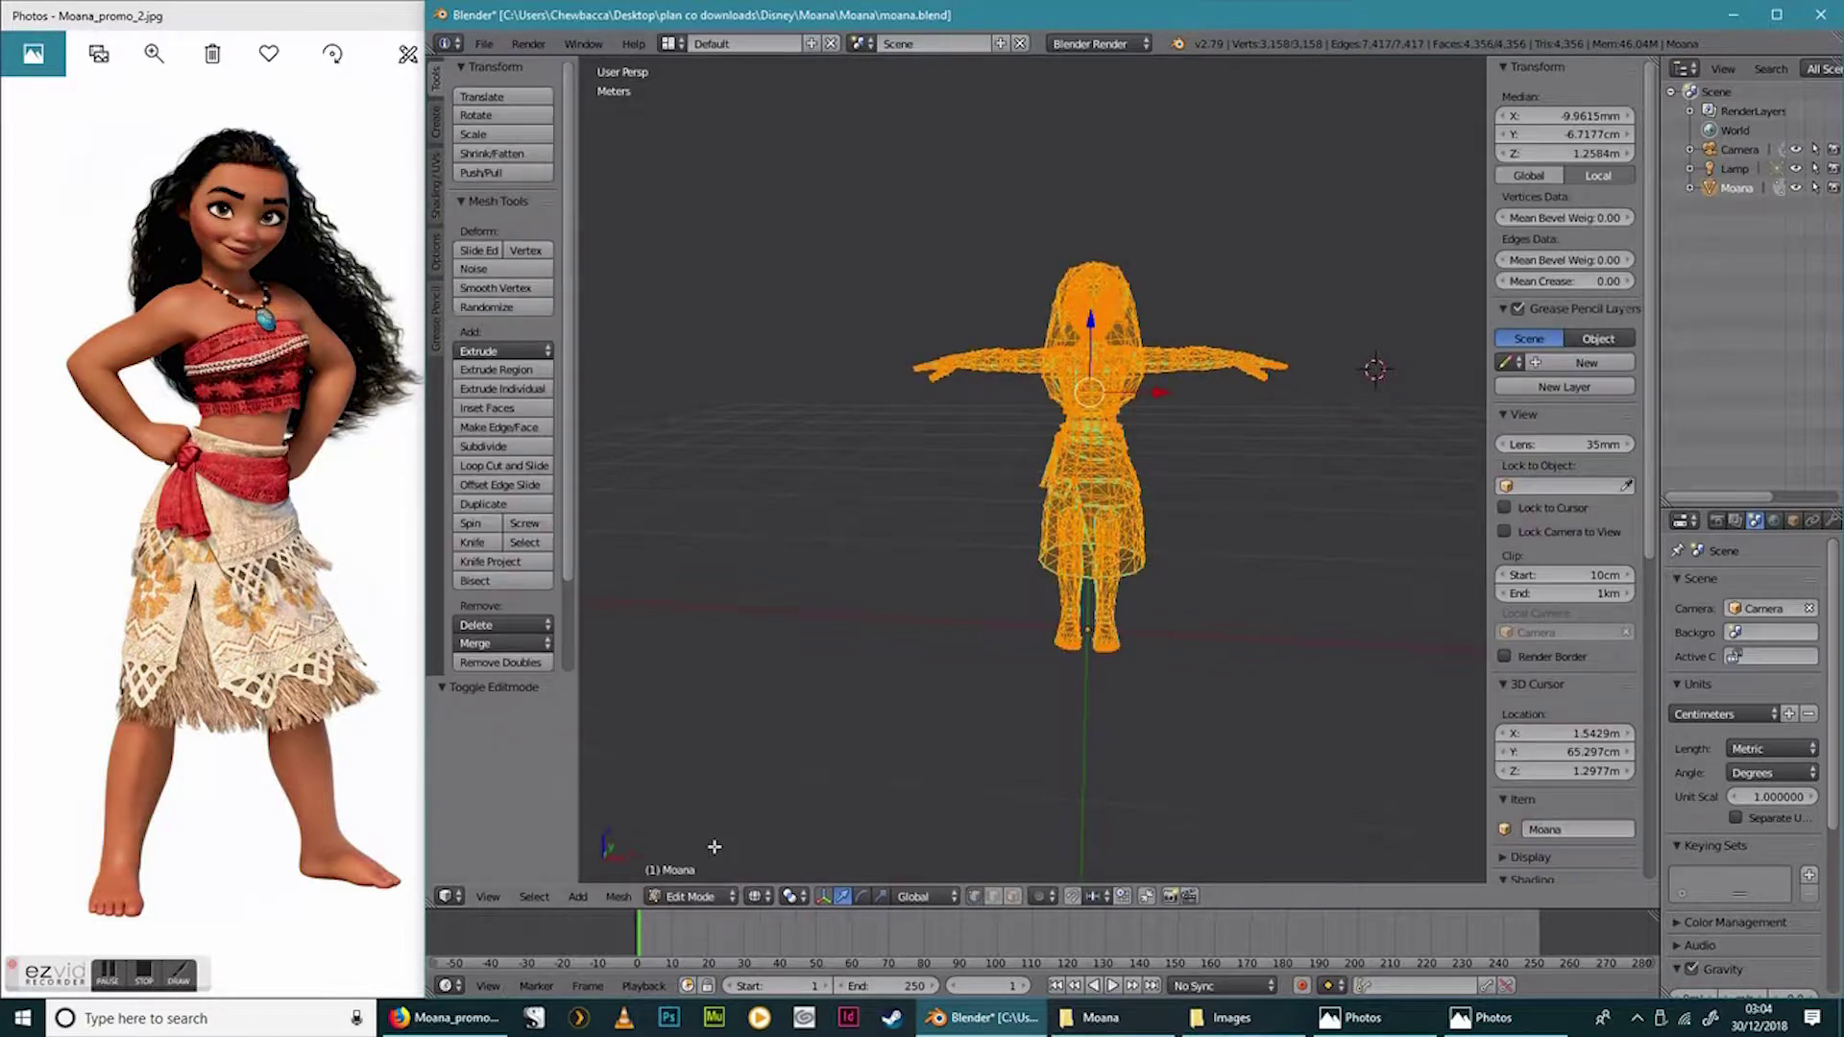
mouse_move(1013, 720)
middle_mouse_down()
mouse_move(679, 745)
mouse_move(1123, 724)
mouse_move(981, 723)
middle_mouse_up()
key("h")
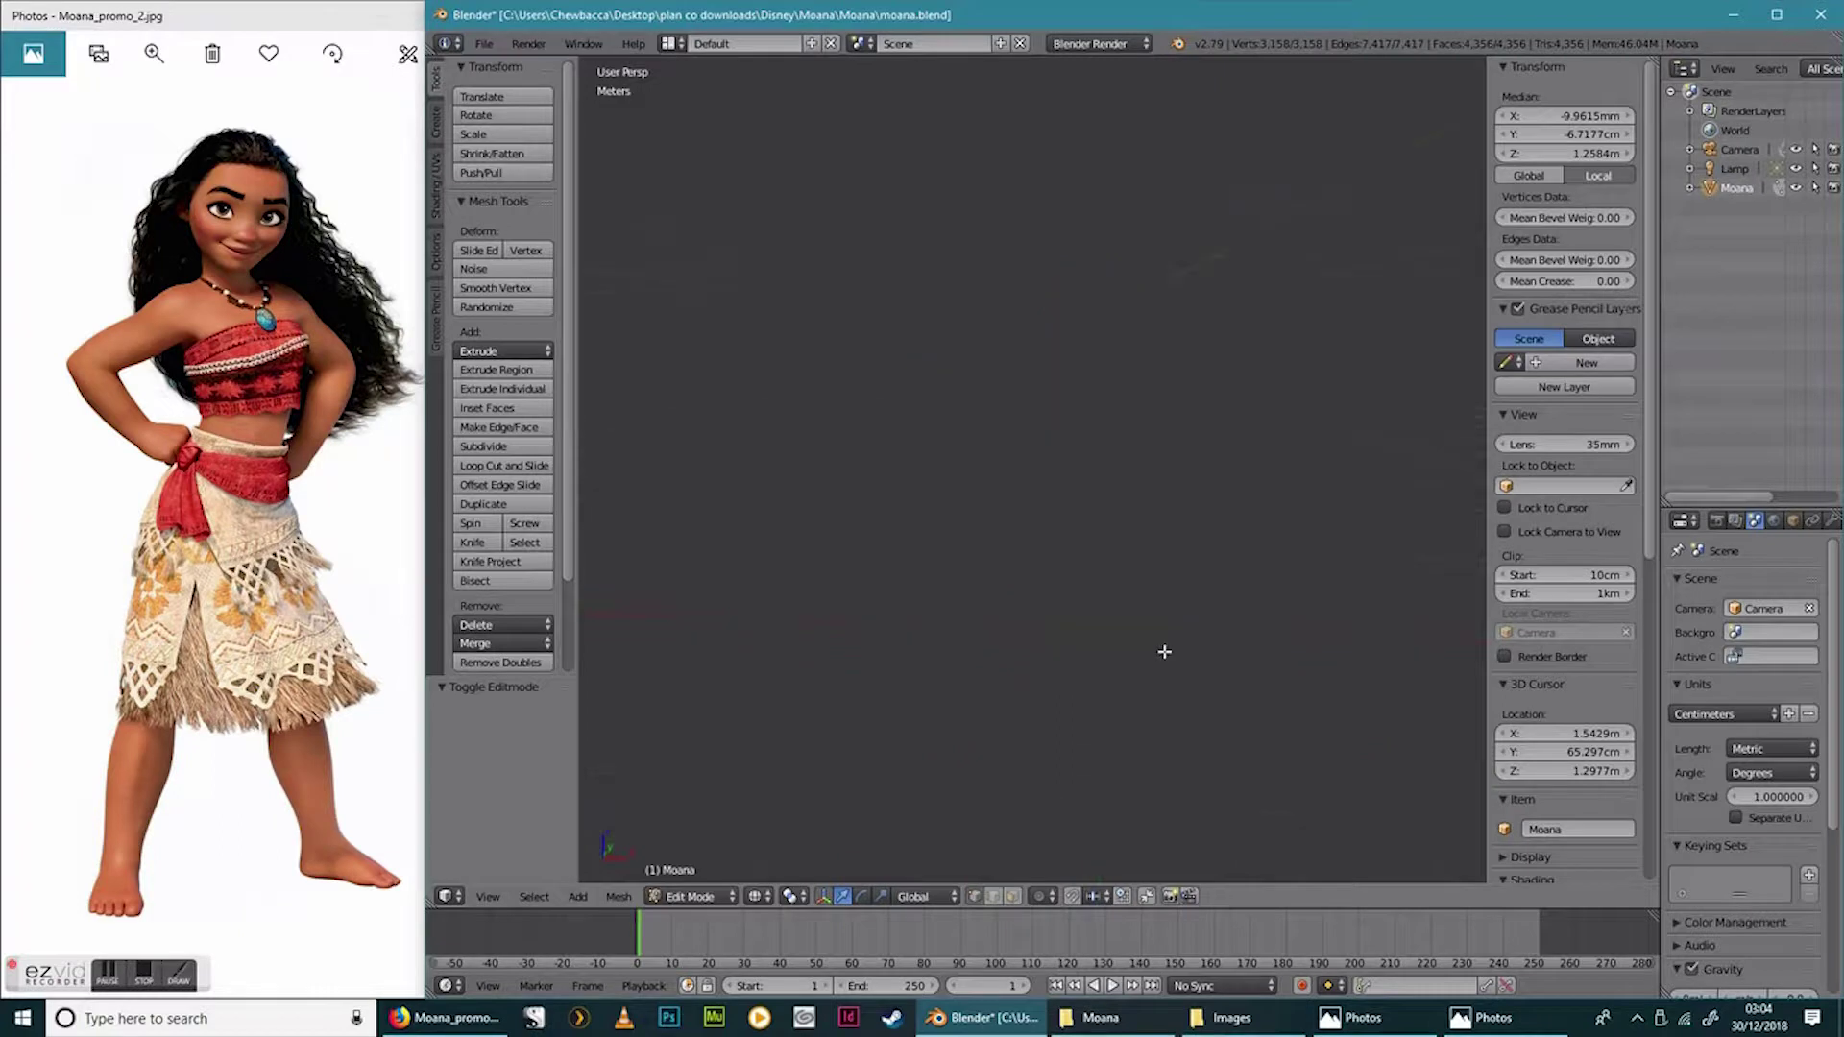
key("alt+h")
scroll(1164, 649, "down", 4)
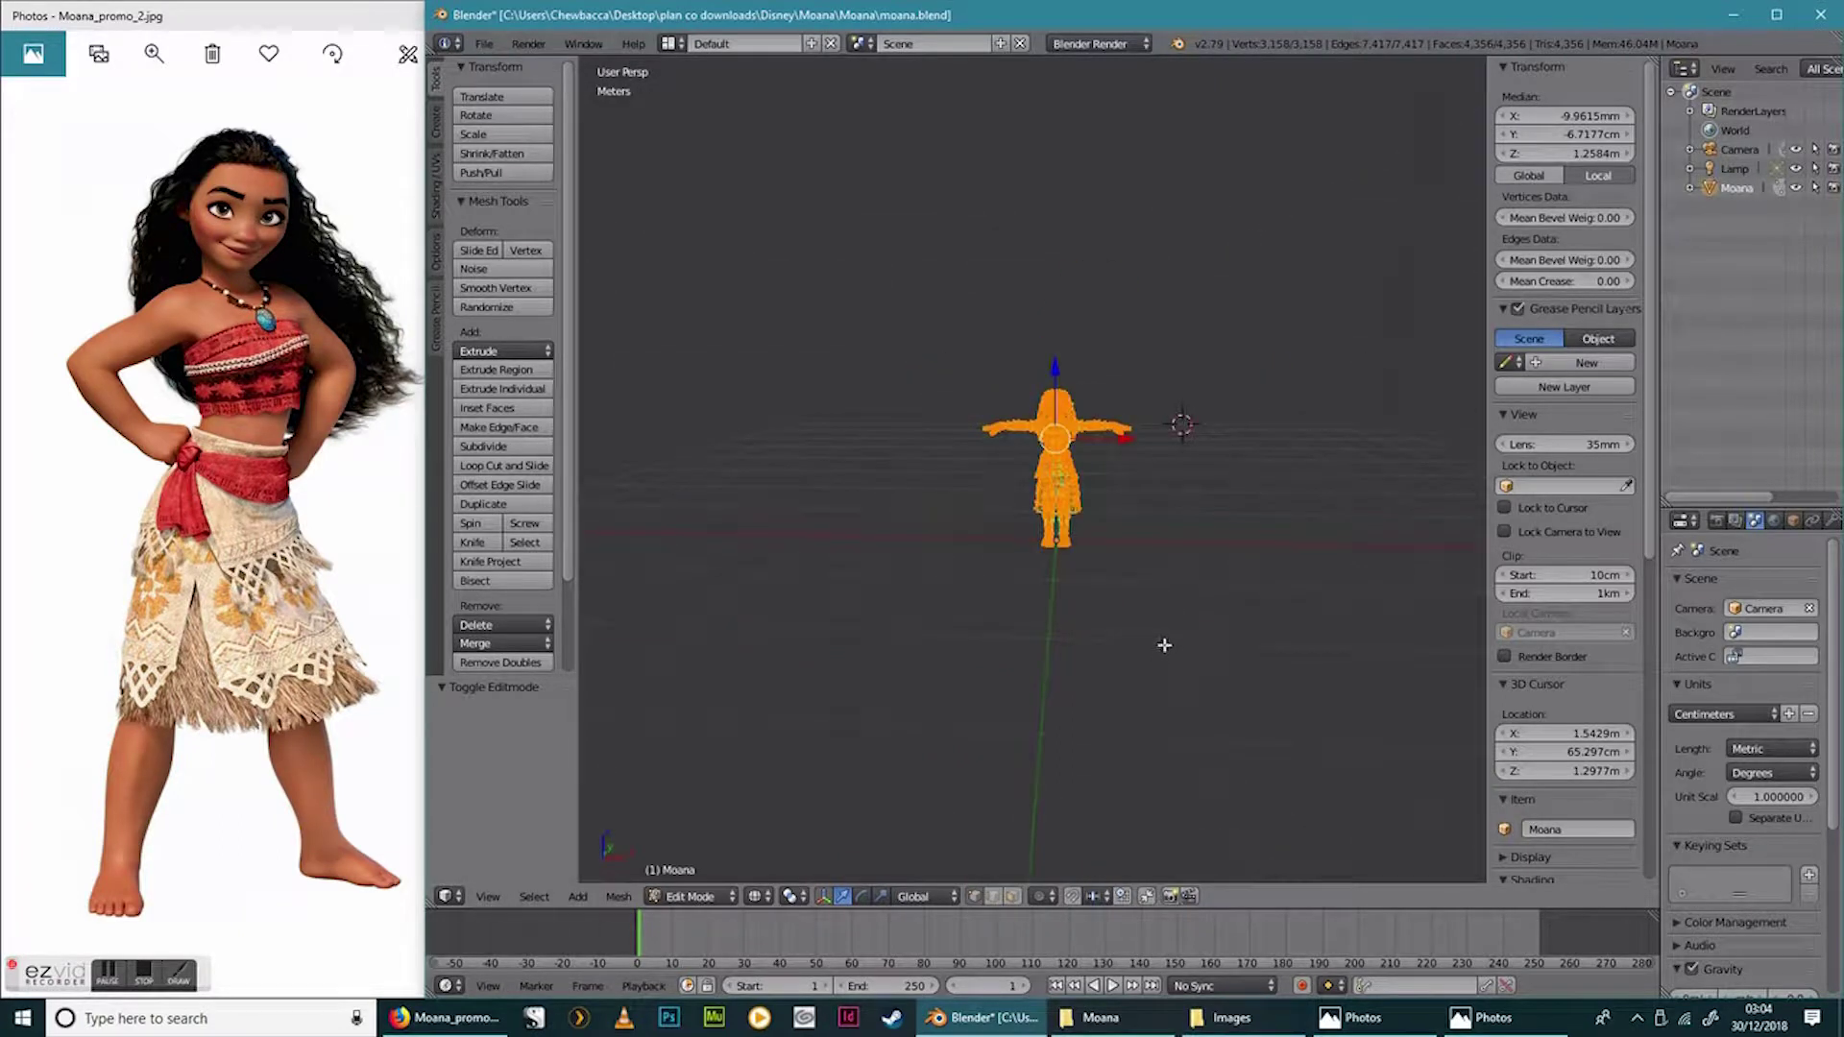
scroll(1164, 644, "up", 8)
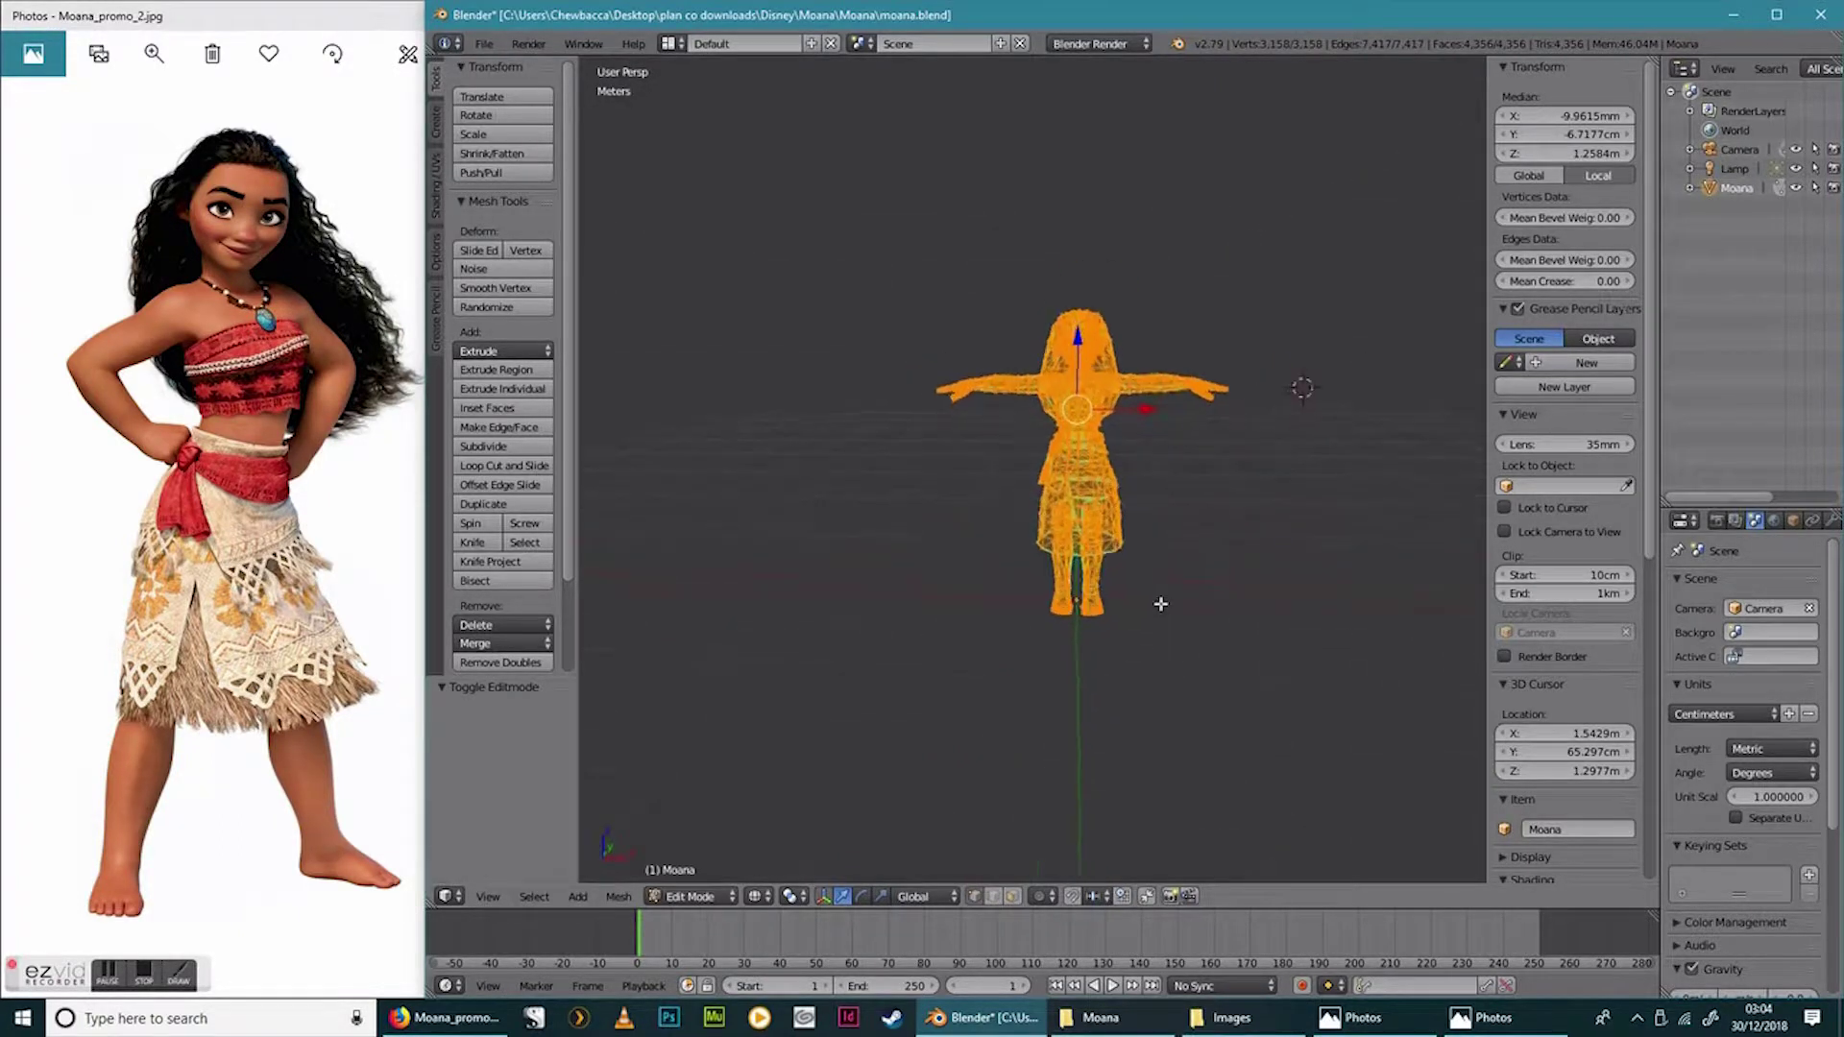
scroll(1164, 573, "down", 4)
scroll(1164, 574, "up", 4)
scroll(1164, 576, "down", 4)
Deselect the whole mesh and set the mesh select mode to Vertex.
middle_click_drag(1244, 567, 1204, 599)
key("a")
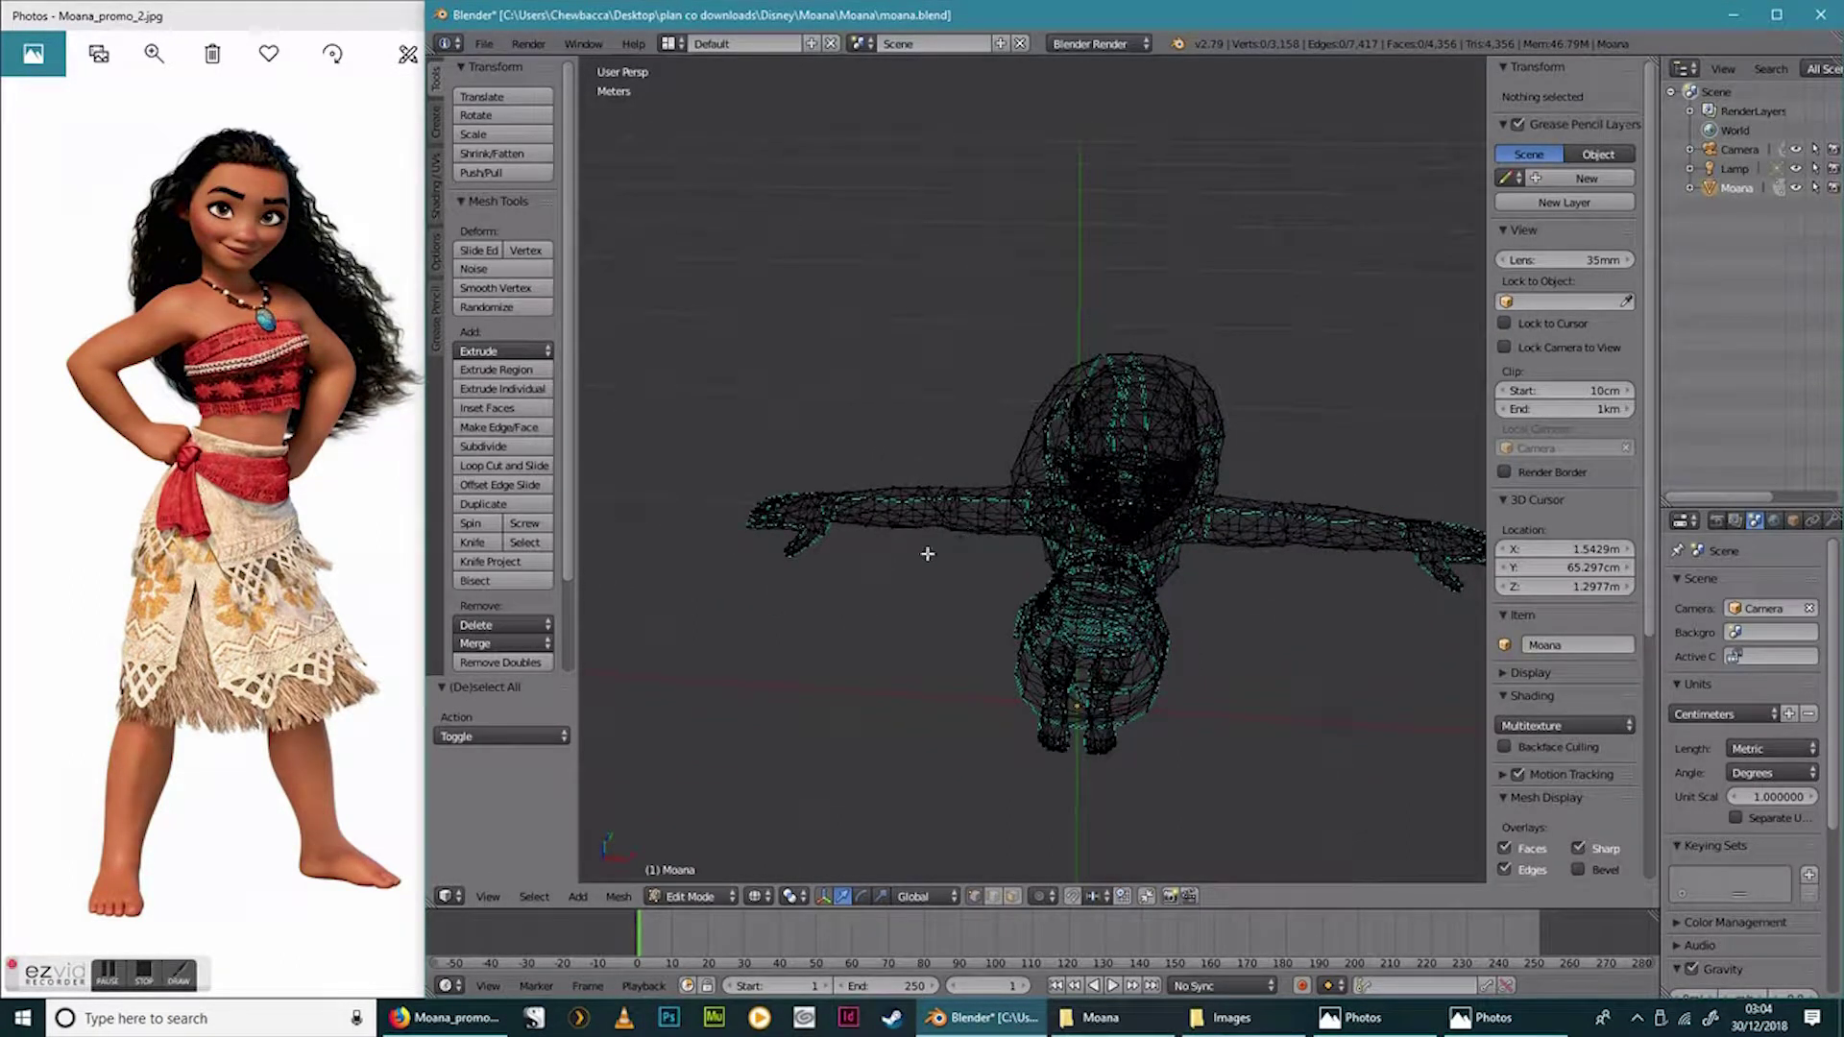
key("ctrl+Tab")
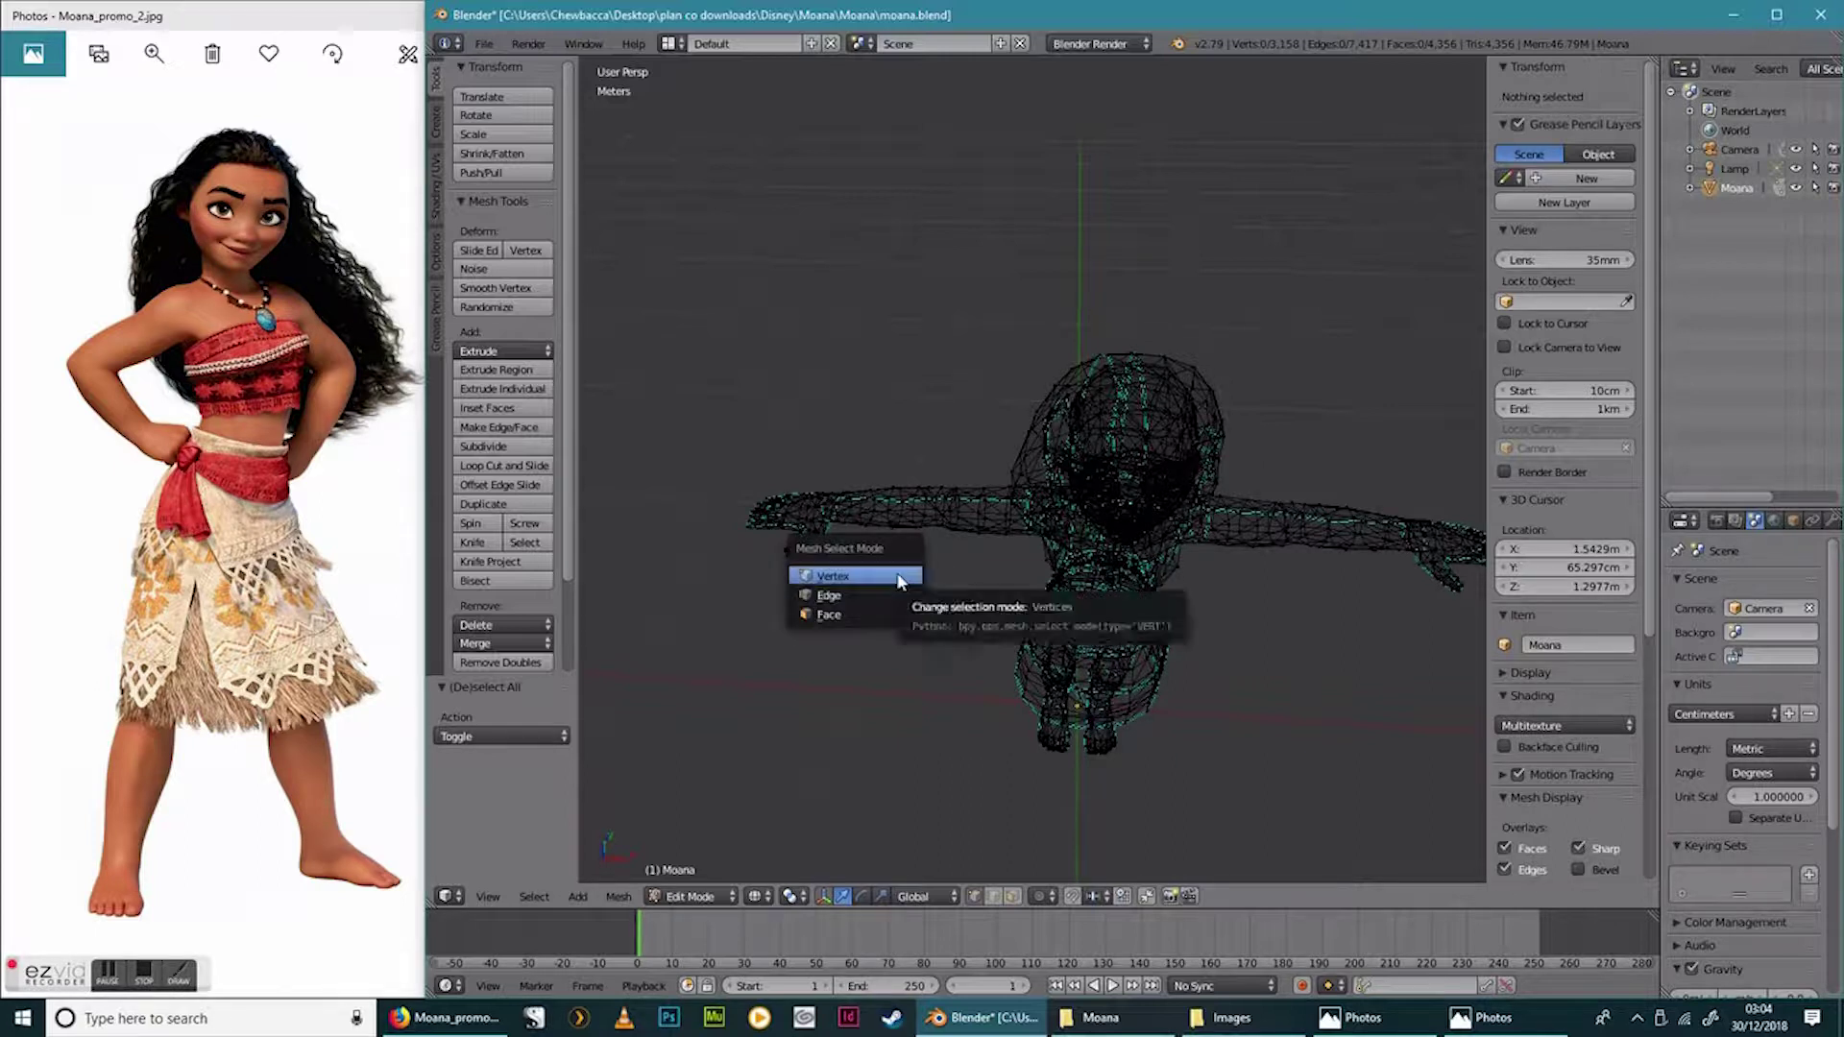
left_click(897, 574)
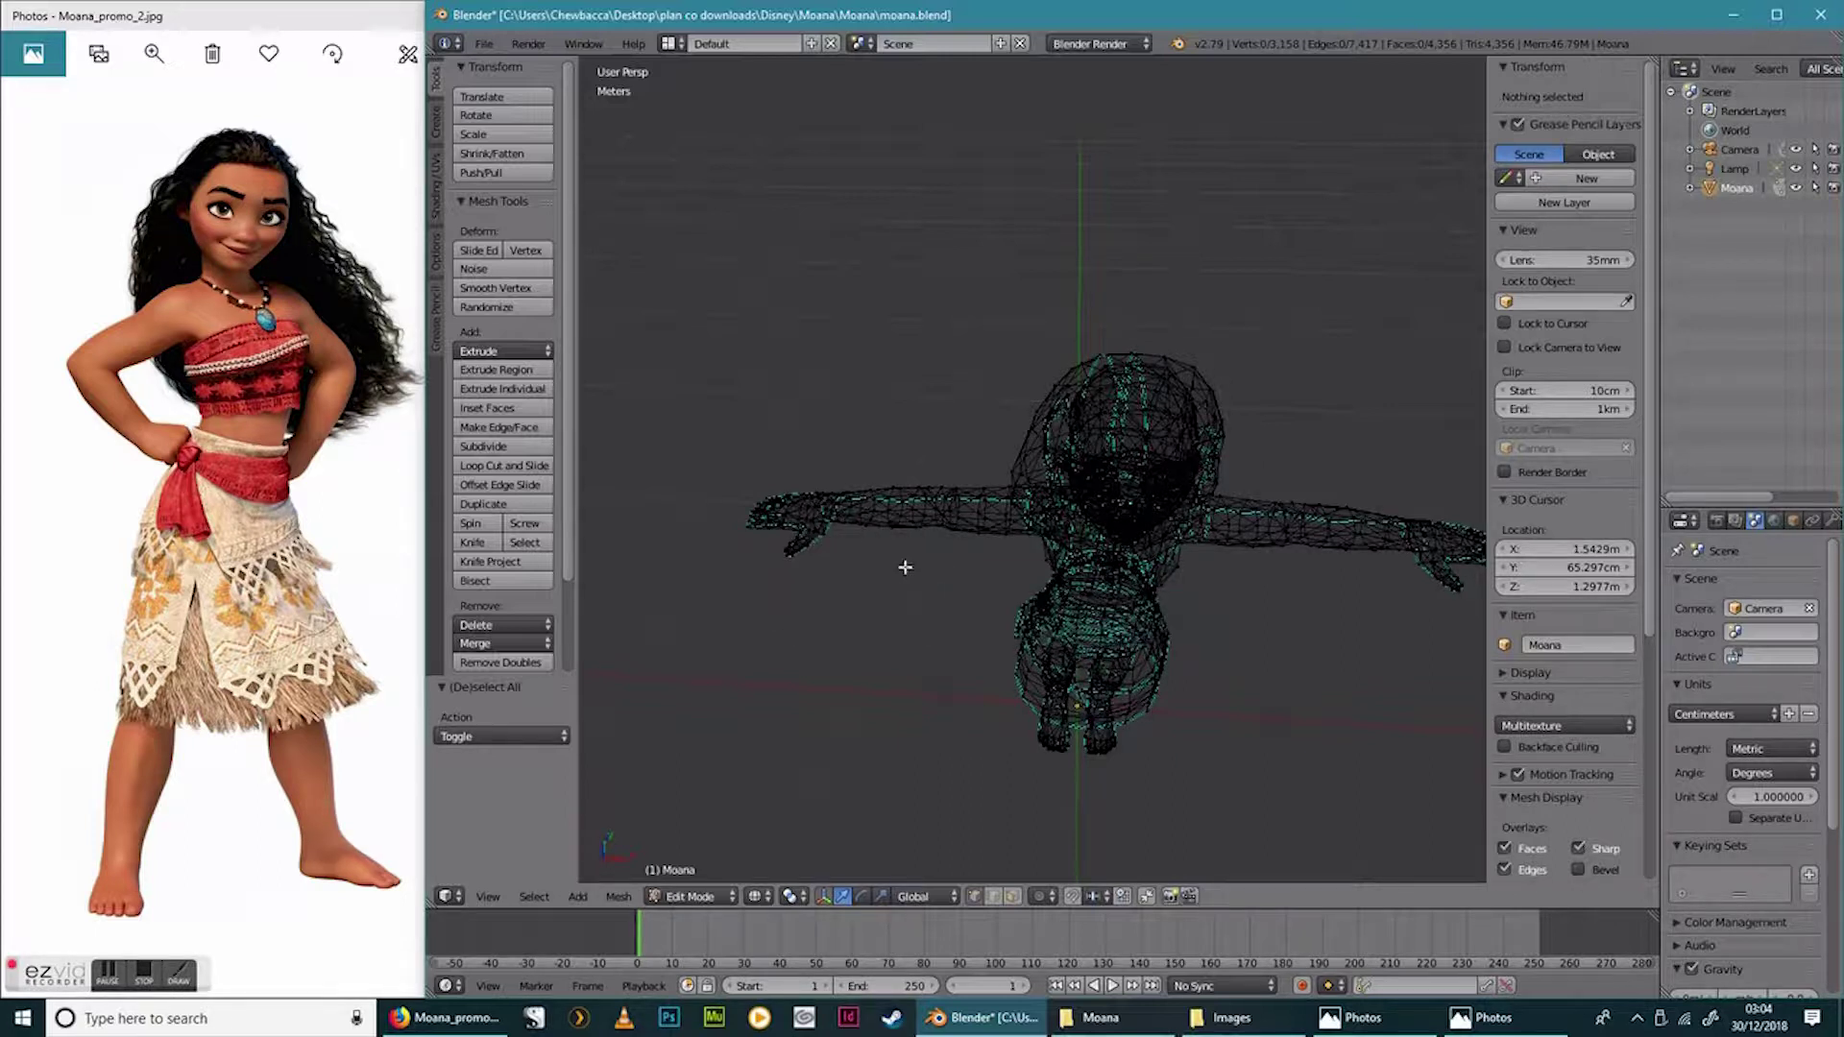
Circle-select the character's right arm, trimming the selection down to just the hand's vertices.
key("c")
mouse_move(984, 508)
left_mouse_down()
mouse_move(825, 524)
mouse_move(883, 488)
mouse_move(796, 559)
mouse_move(769, 546)
mouse_move(774, 487)
left_mouse_up()
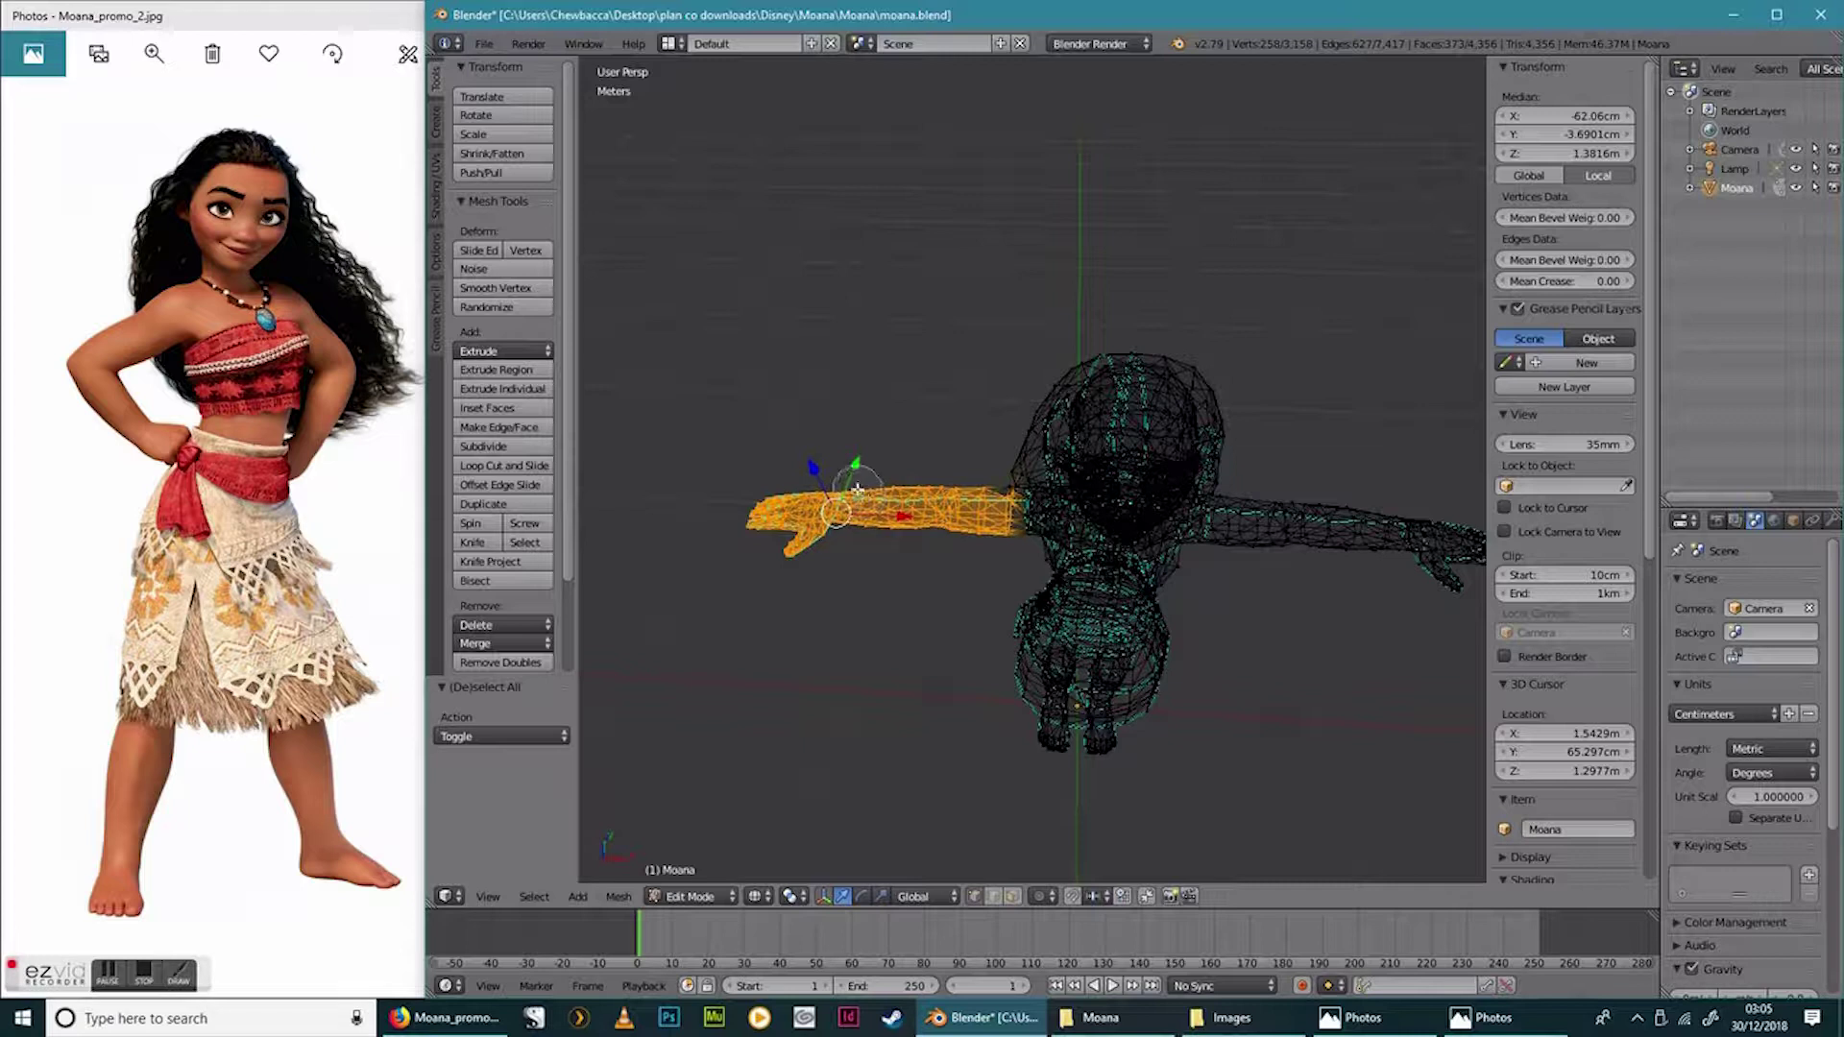
mouse_move(856, 488)
middle_mouse_down()
mouse_move(850, 533)
mouse_move(910, 460)
mouse_move(896, 556)
mouse_move(907, 486)
mouse_move(925, 555)
mouse_move(988, 477)
middle_mouse_up()
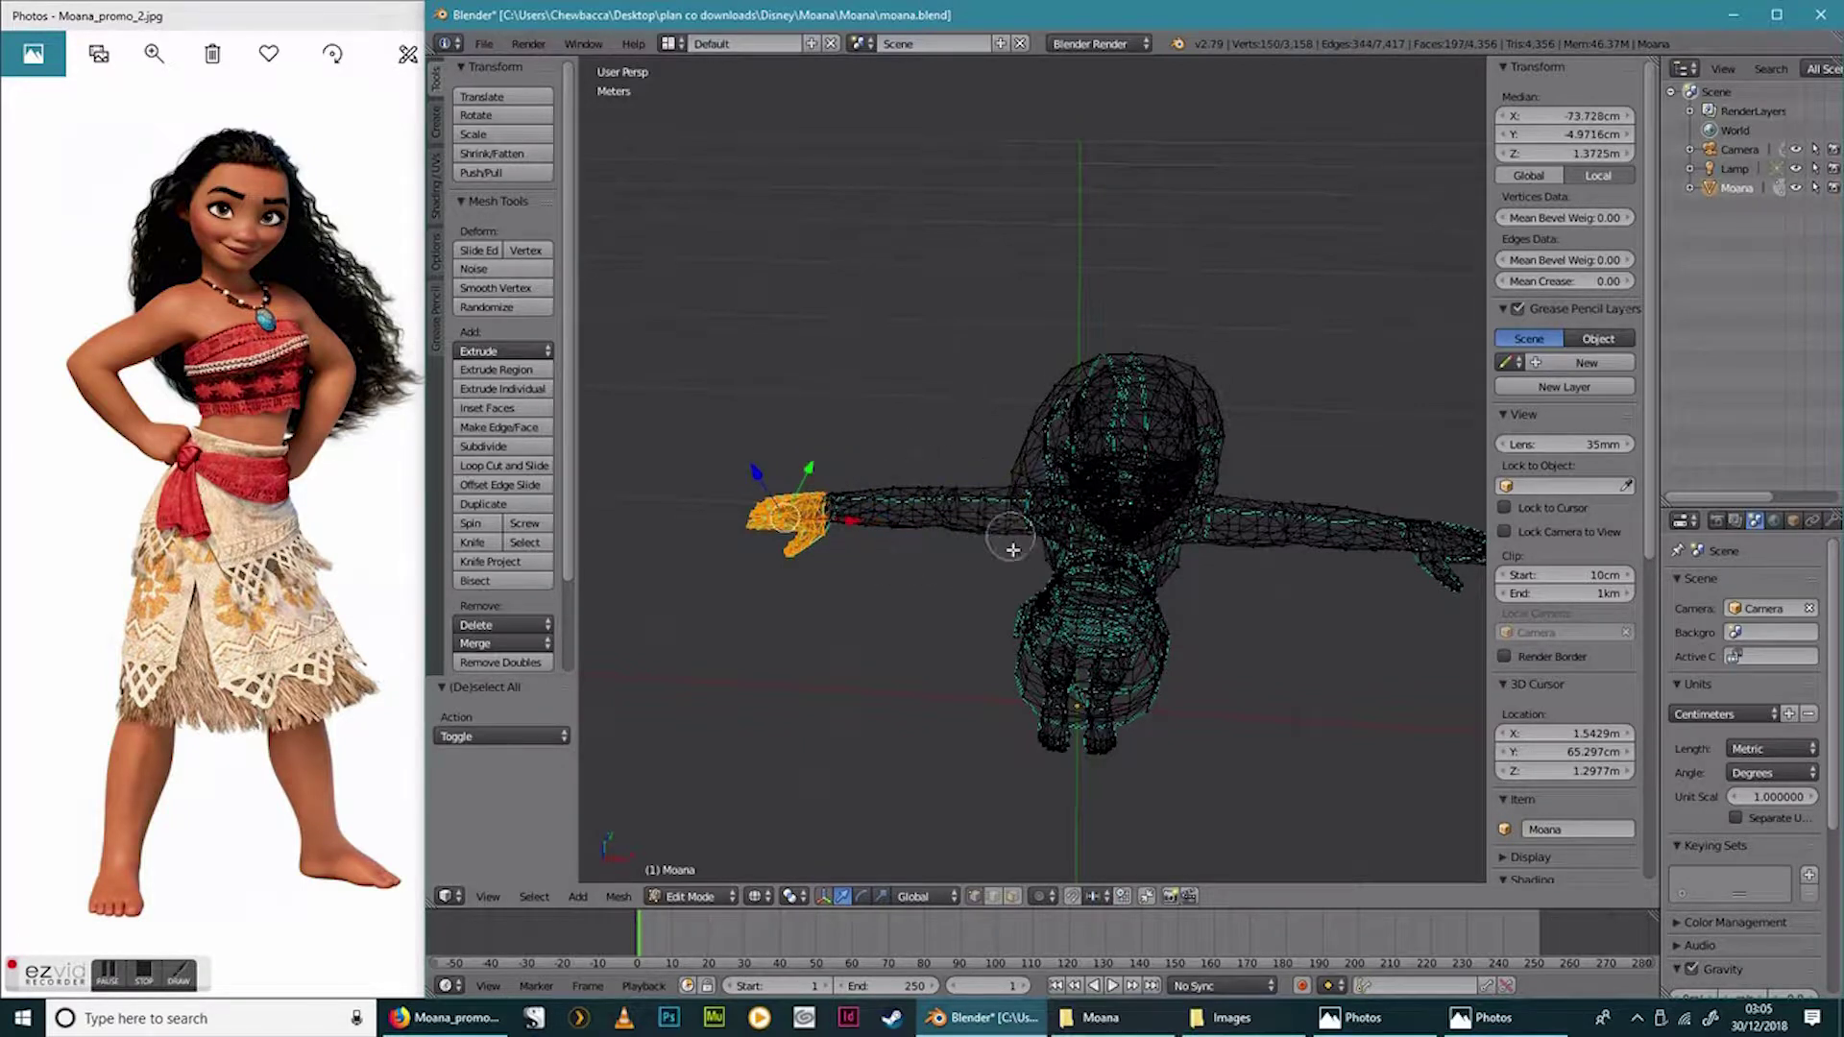
key("Escape")
Examine the wireframe of the selected right hand, its wrist and the adjoining arm up close.
middle_click_drag(931, 627, 959, 519)
scroll(1127, 627, "up", 6)
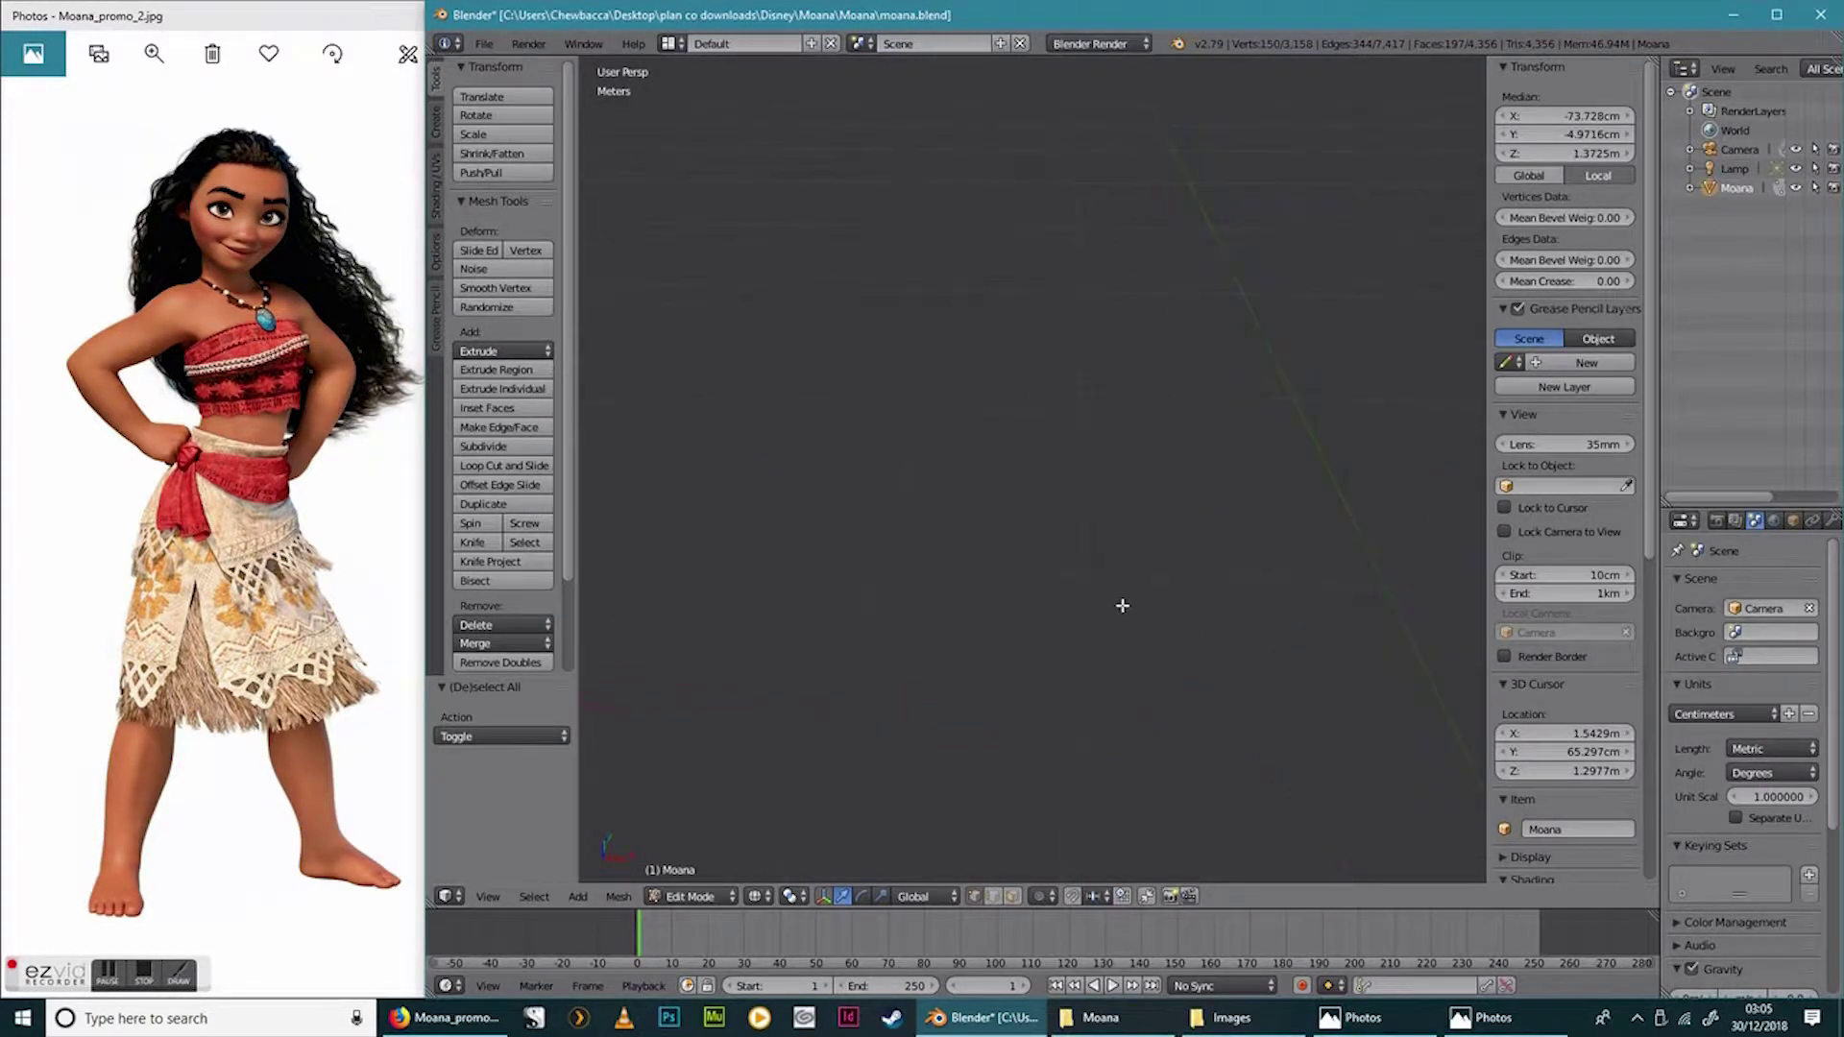
scroll(1178, 607, "down", 6)
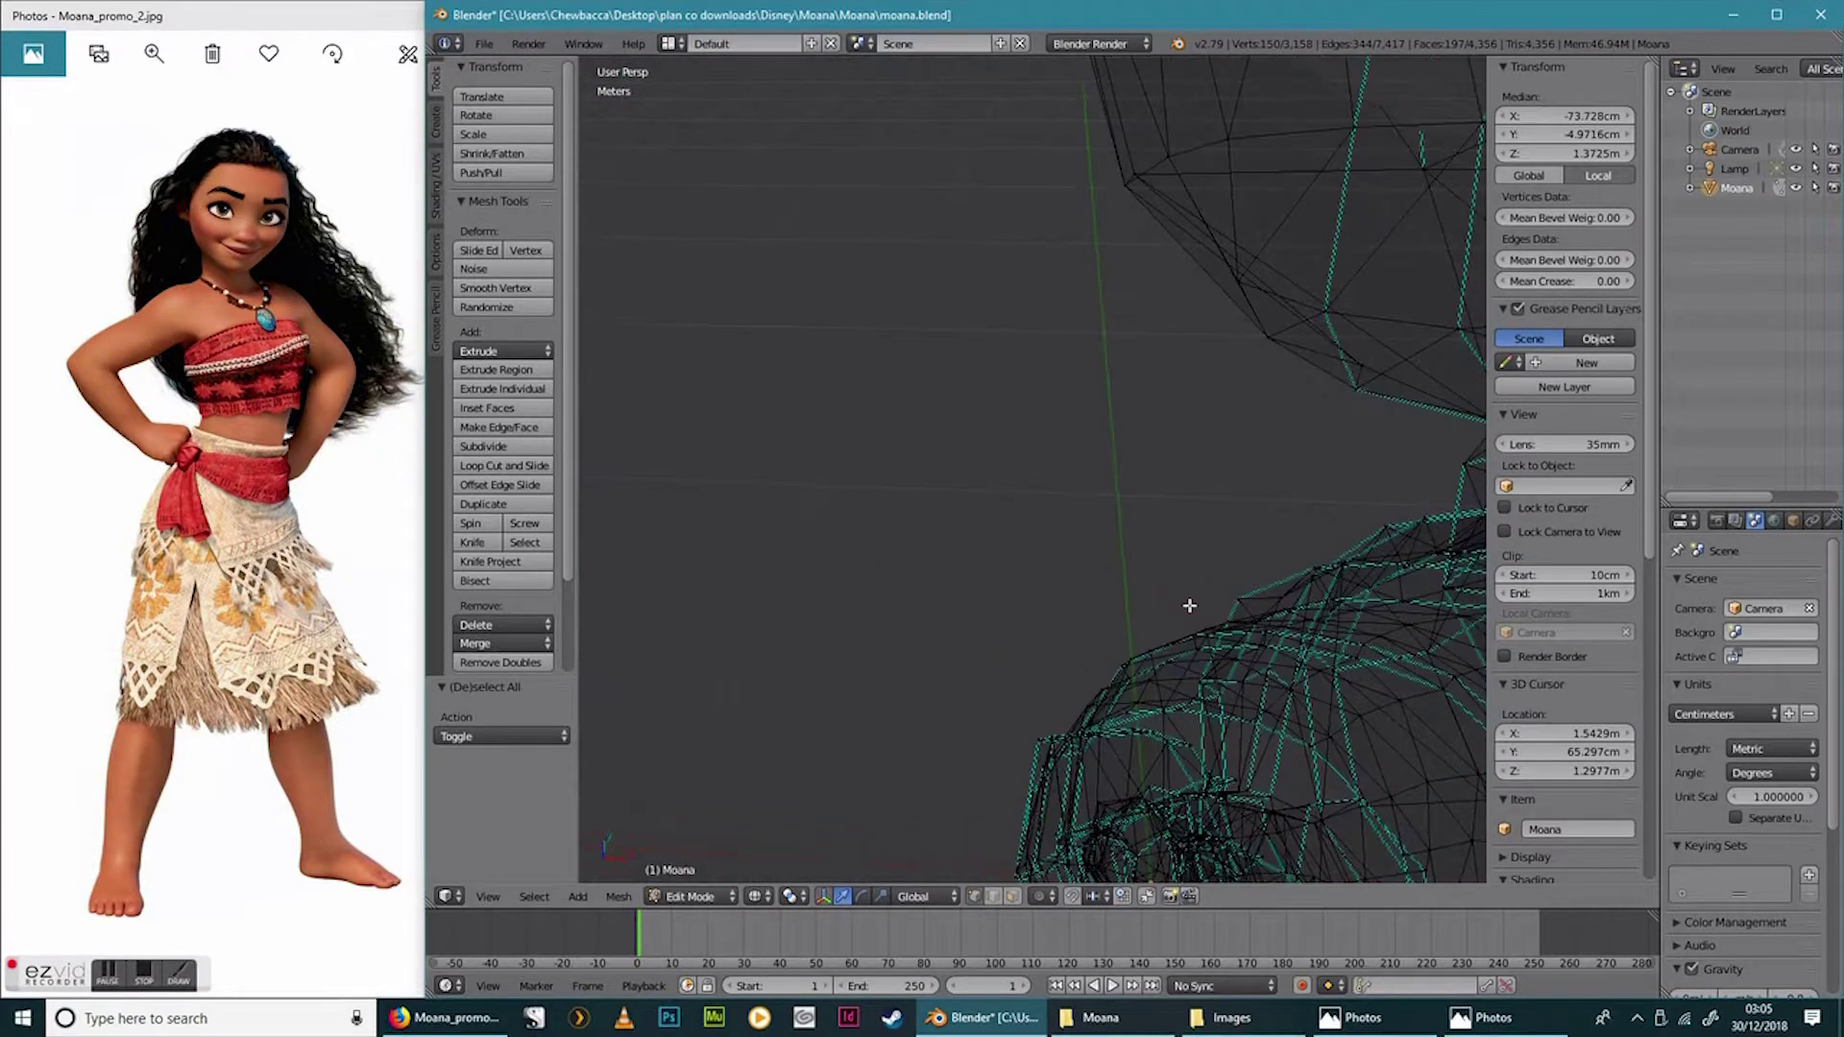
scroll(1188, 605, "up", 6)
scroll(1189, 607, "down", 3)
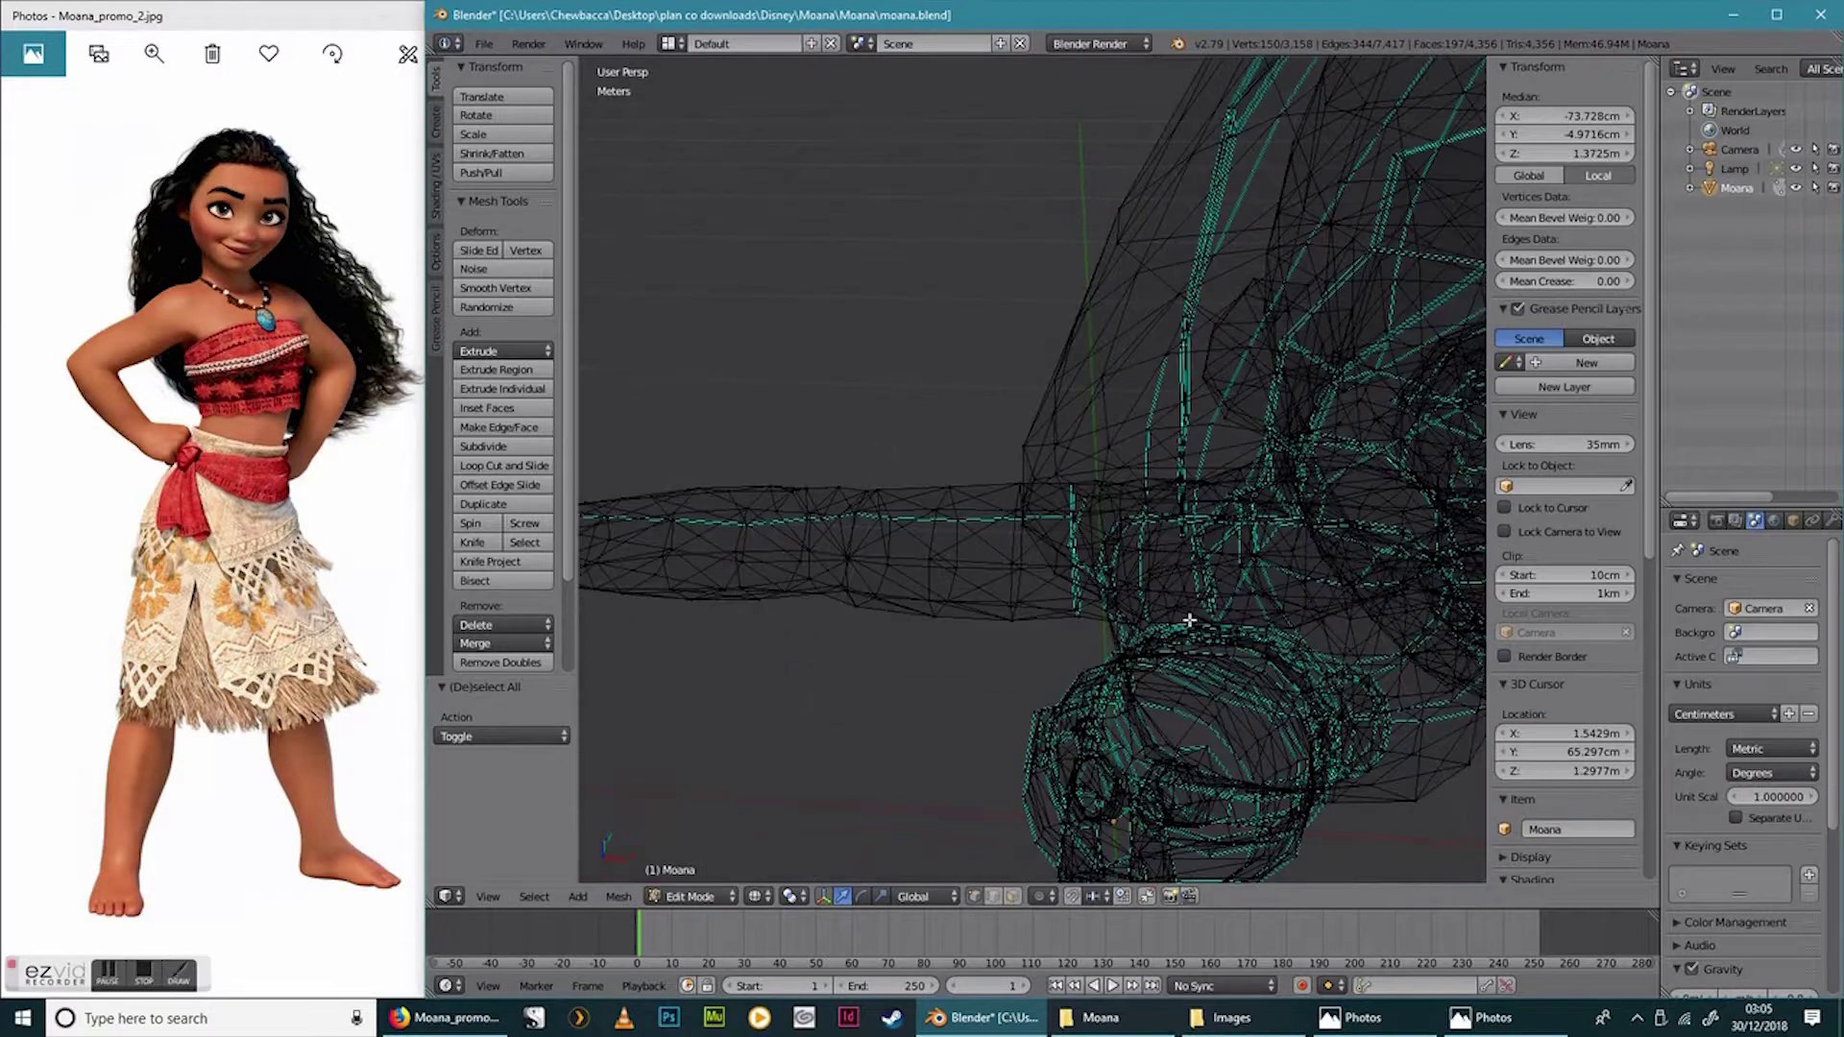
scroll(1080, 610, "down", 1)
scroll(1095, 610, "up", 3)
scroll(1108, 609, "down", 3)
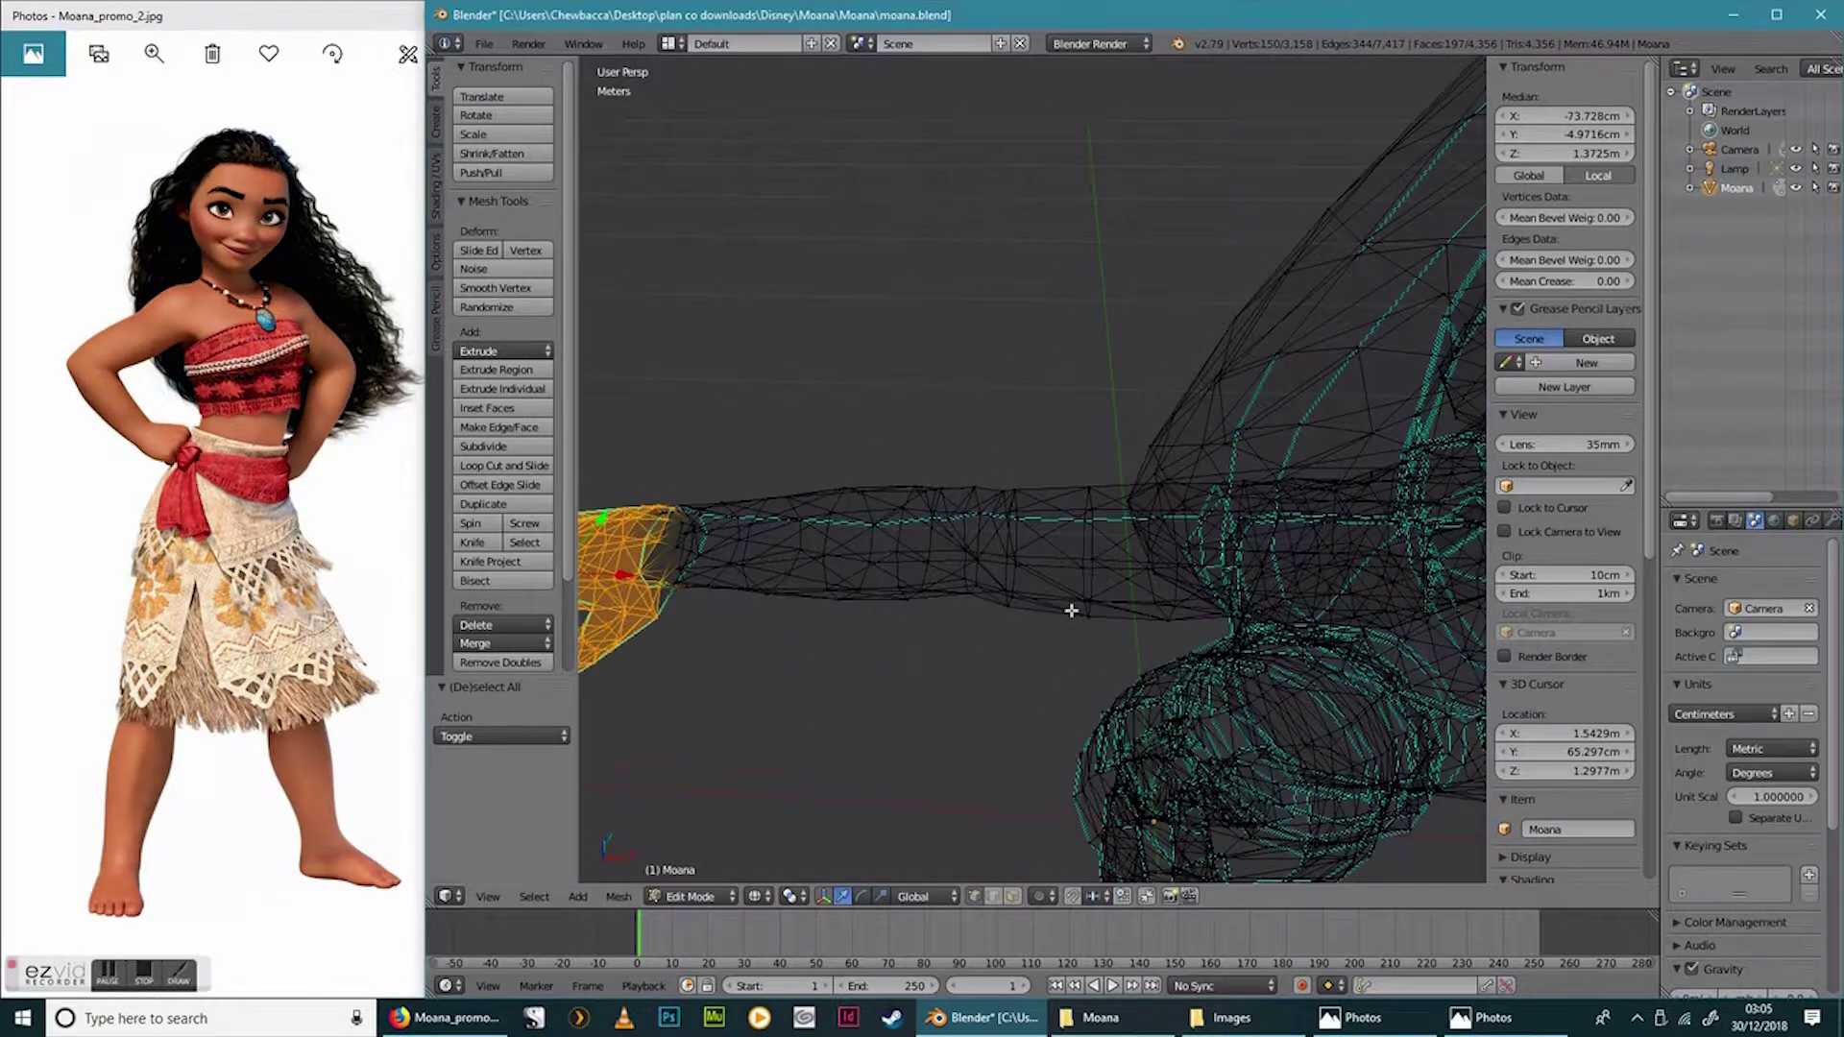
scroll(1073, 610, "down", 3)
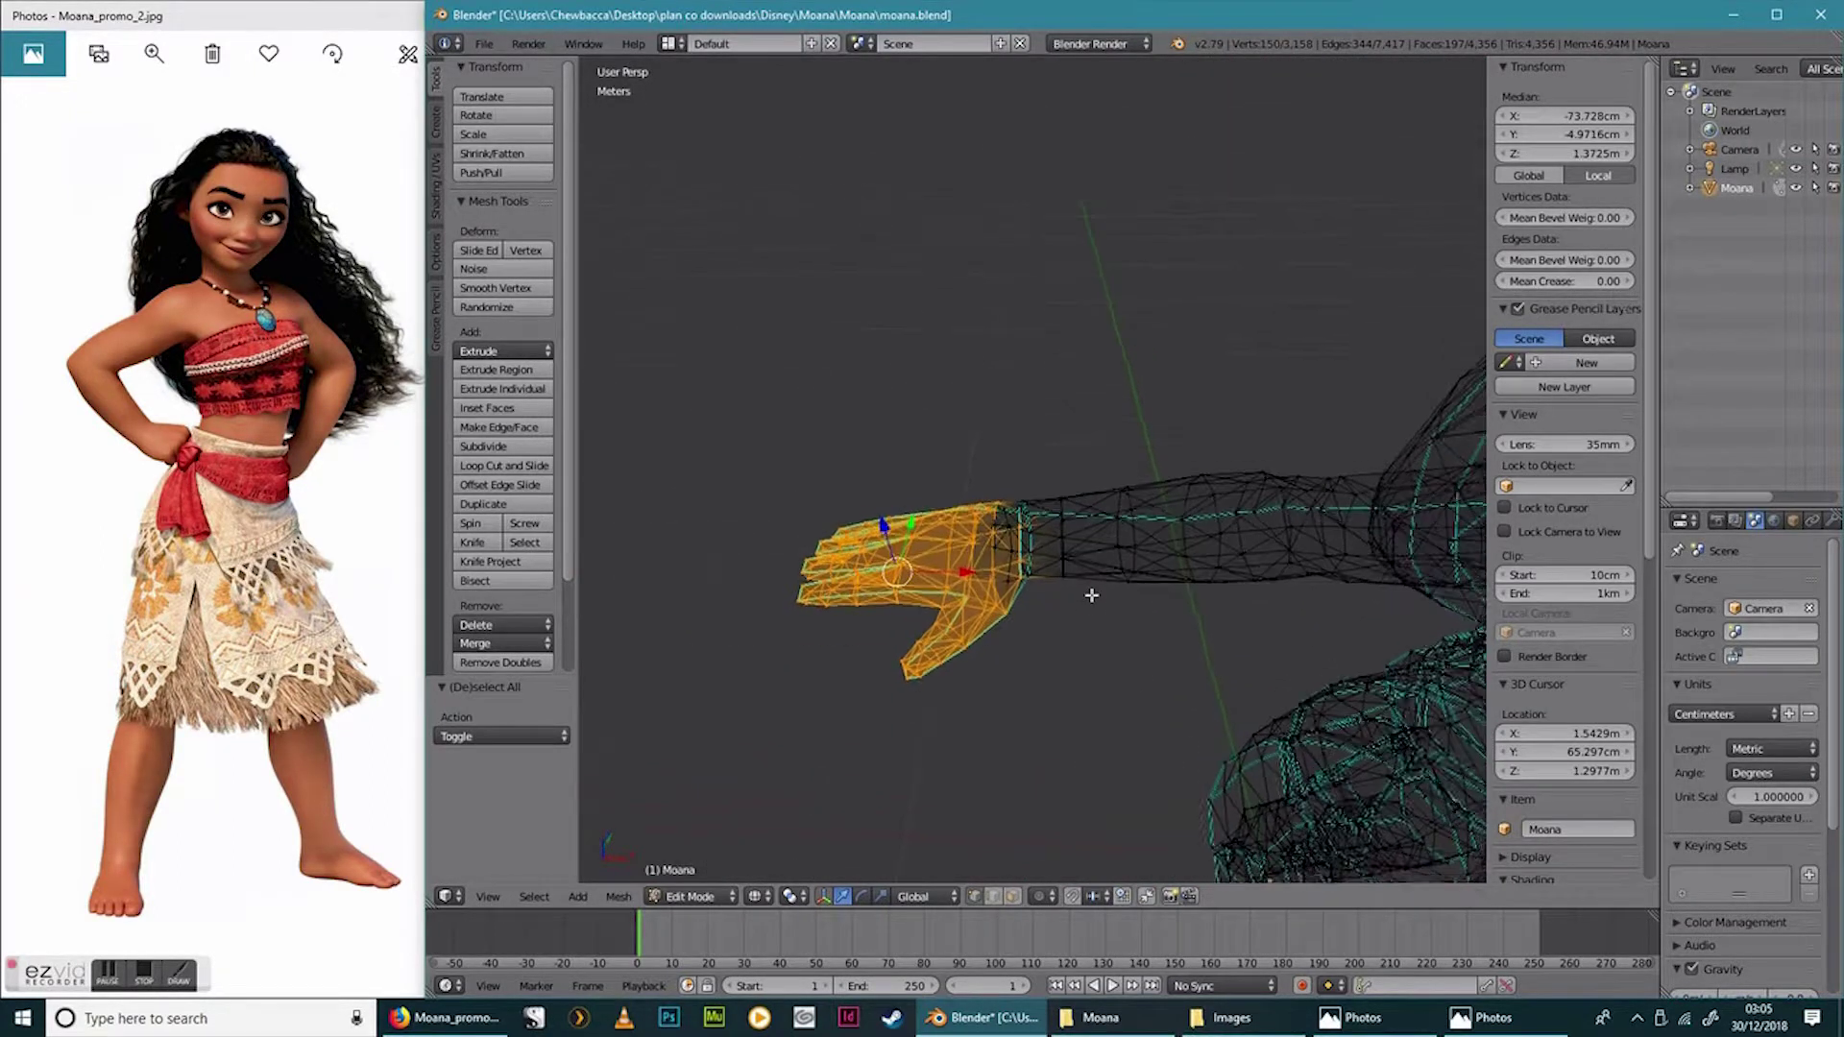
Replace the hand selection by circle-selecting only the vertices of the right thumb.
middle_click_drag(1092, 593, 1214, 521)
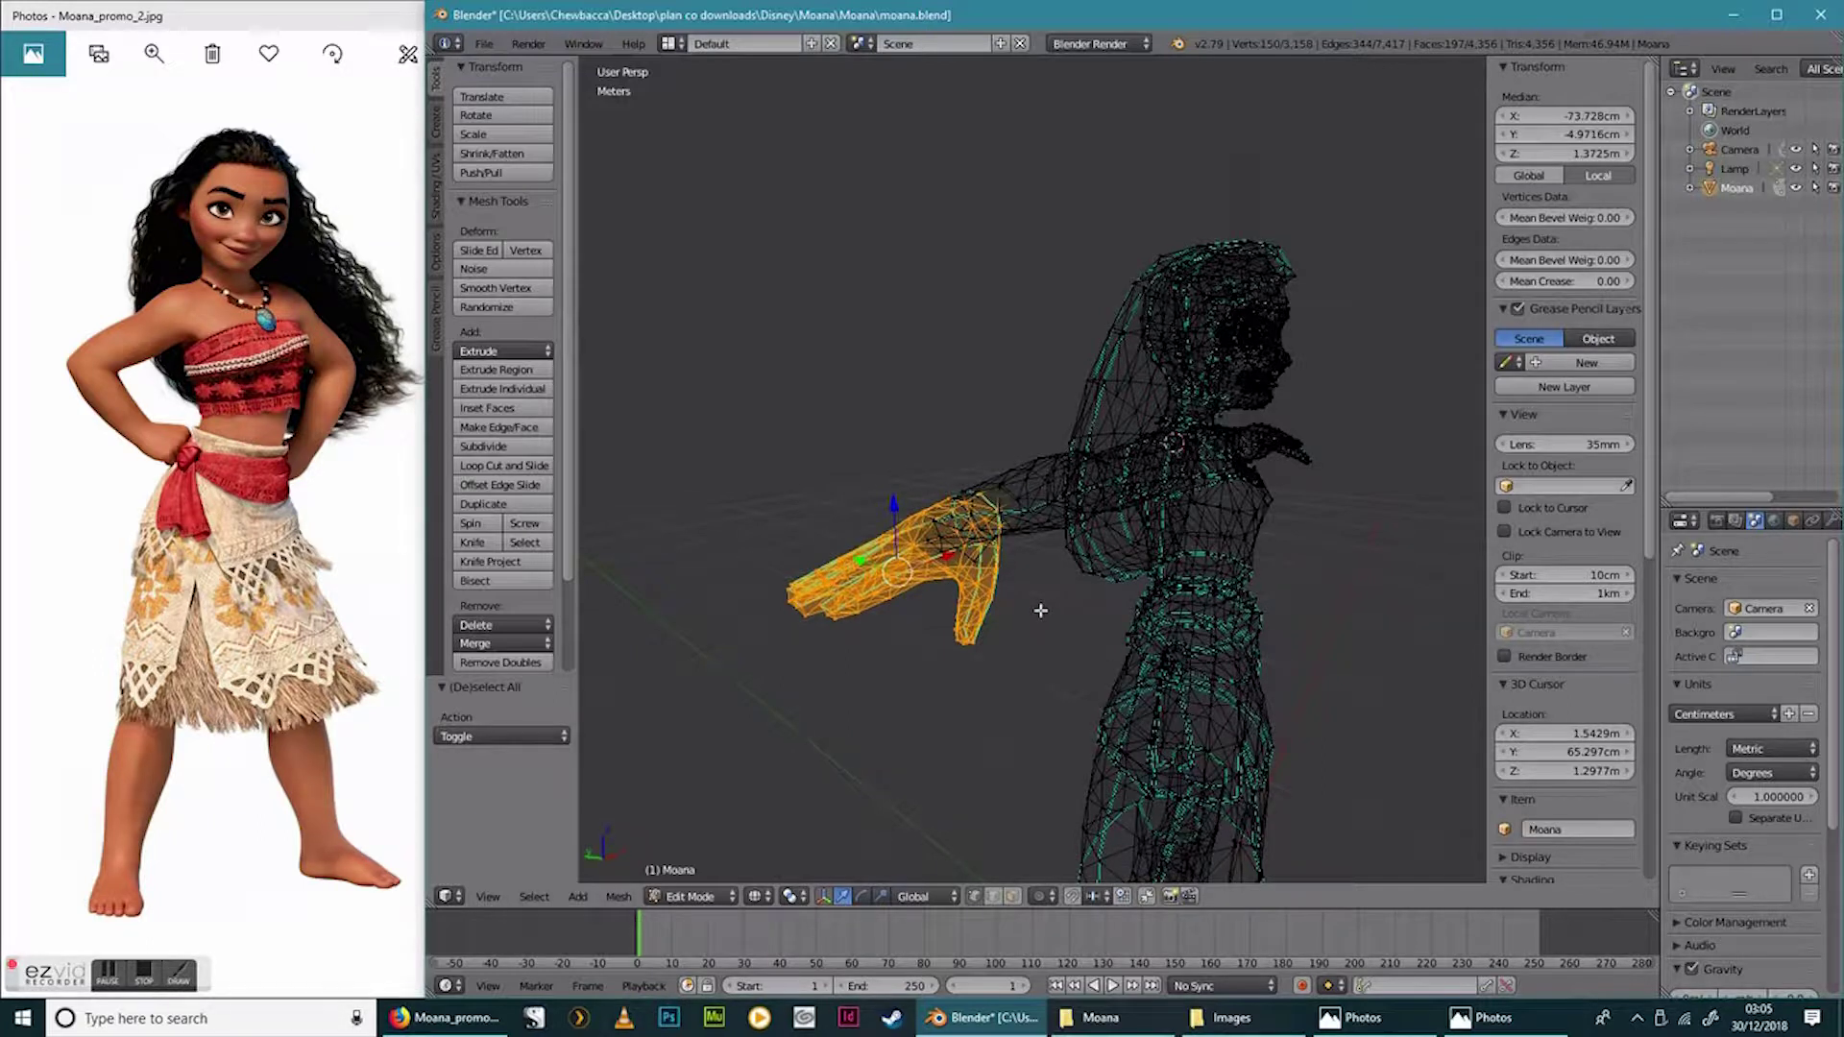
key("a")
key("c")
left_click_drag(989, 572, 967, 629)
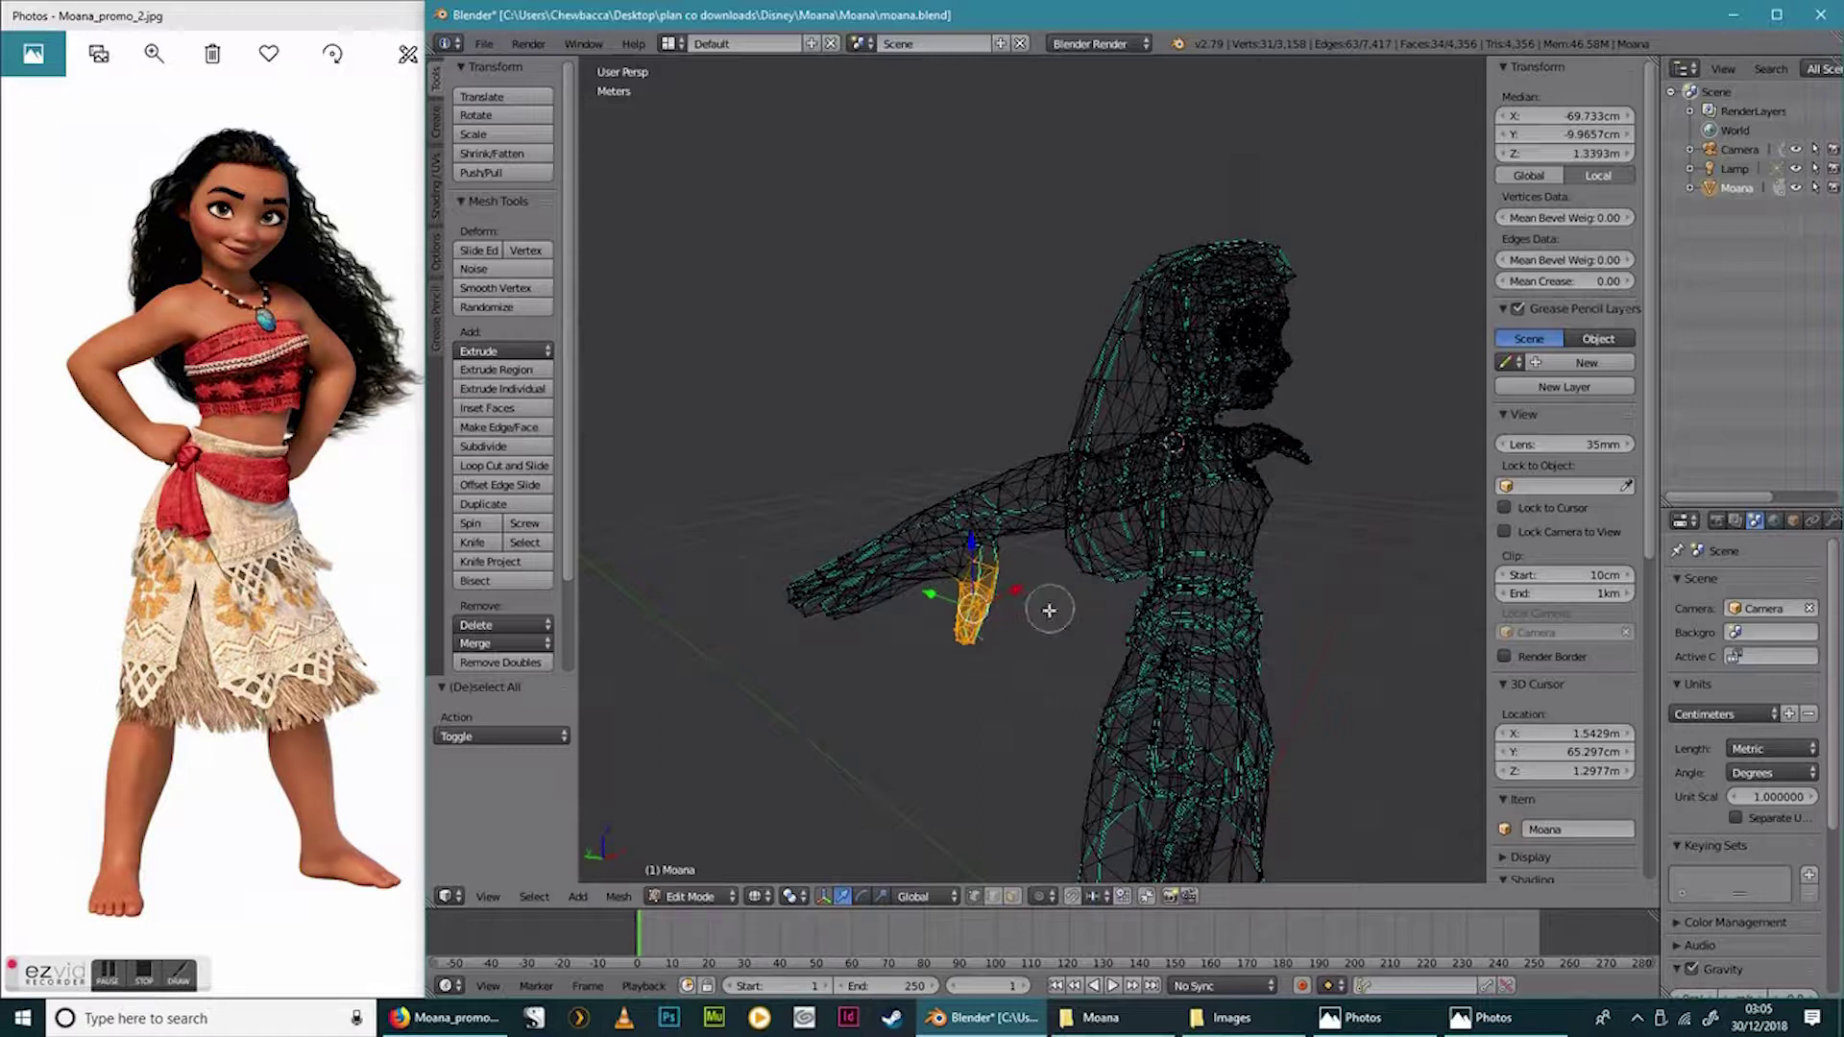
left_click_drag(1008, 567, 1003, 569)
right_click(1025, 648)
middle_click_drag(1025, 648, 1025, 648)
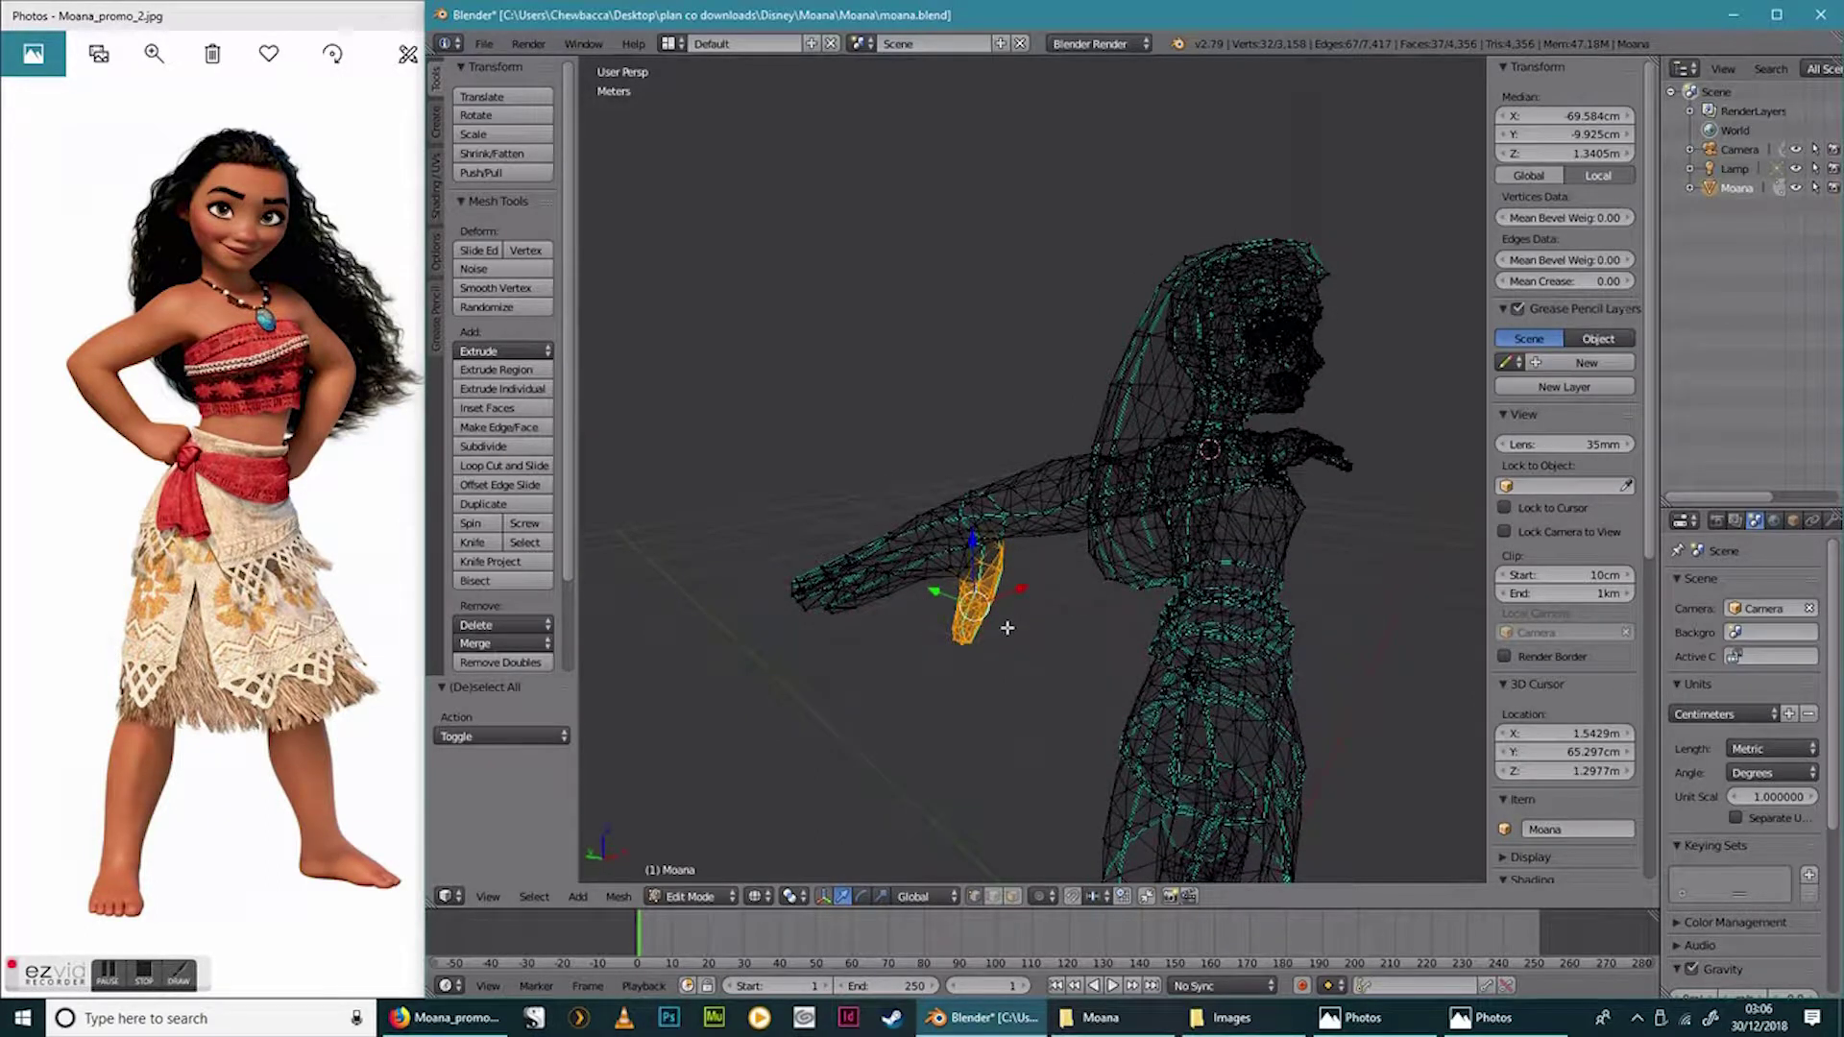
Rotate the selected thumb about -101° around global Z and move it about 5.82 cm along Y.
key("r")
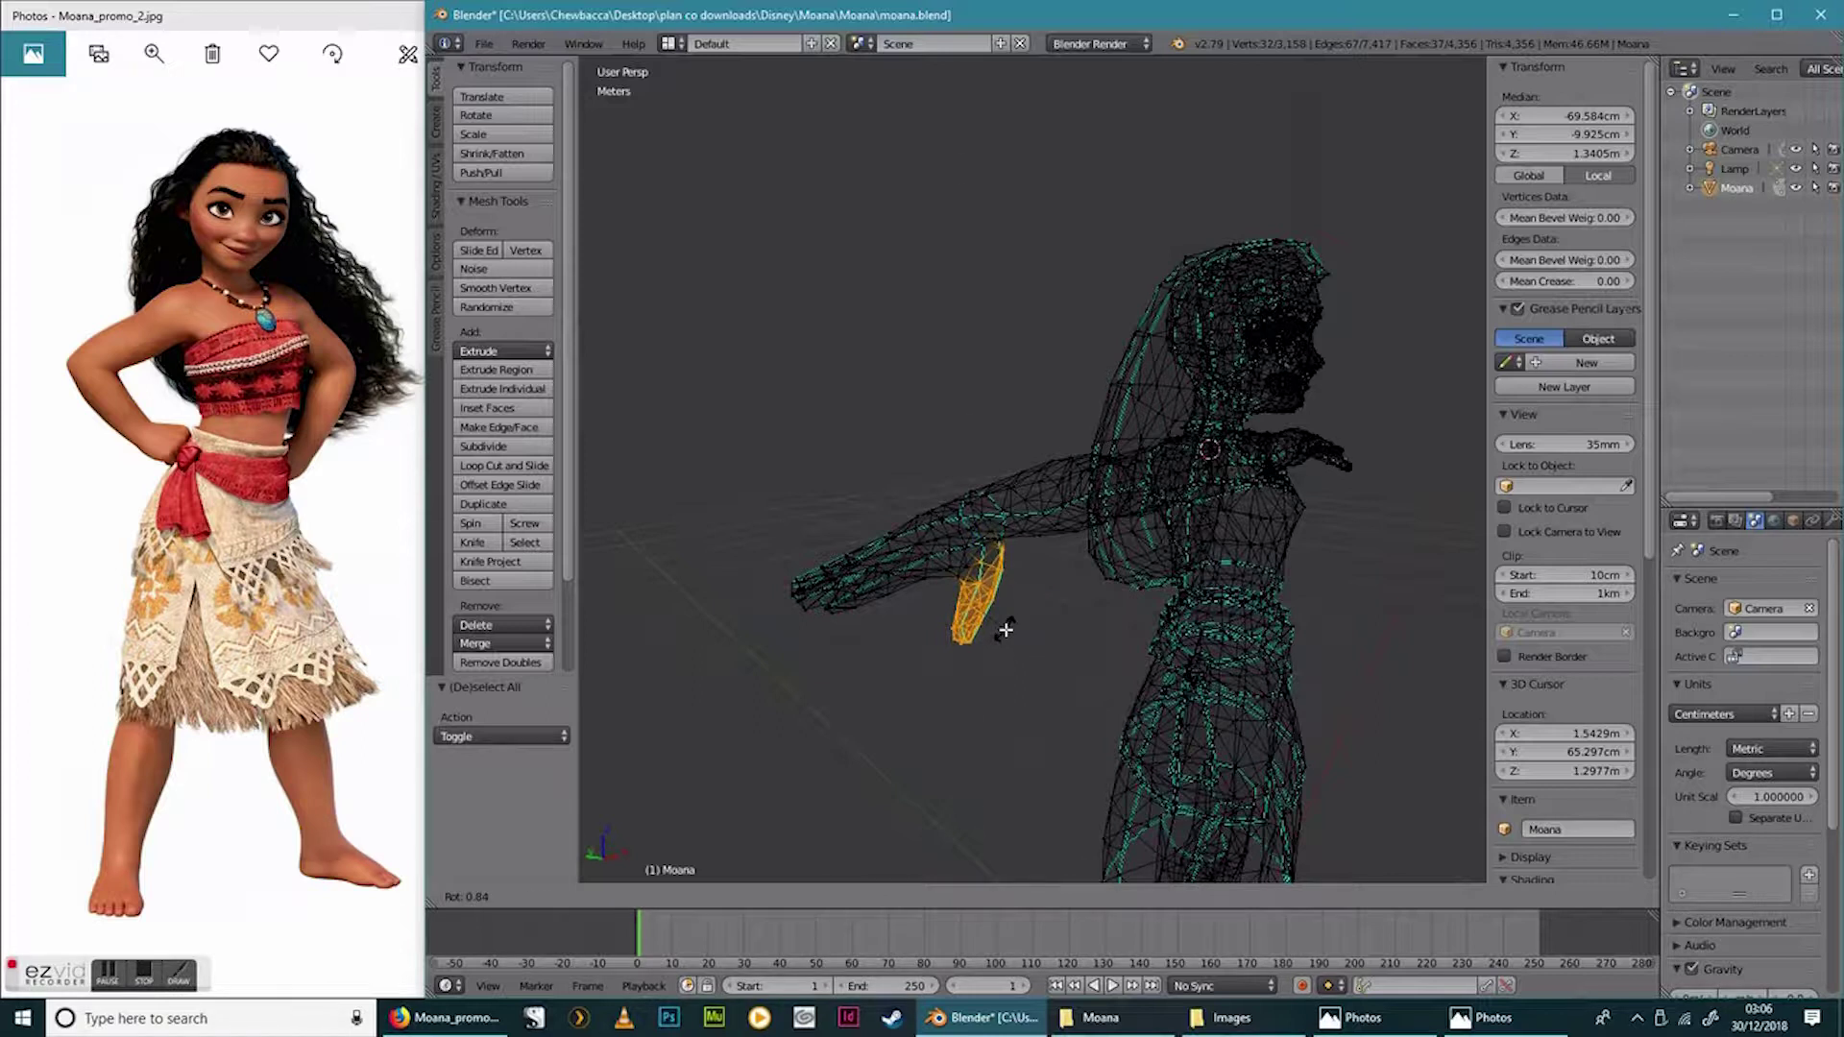
key("z")
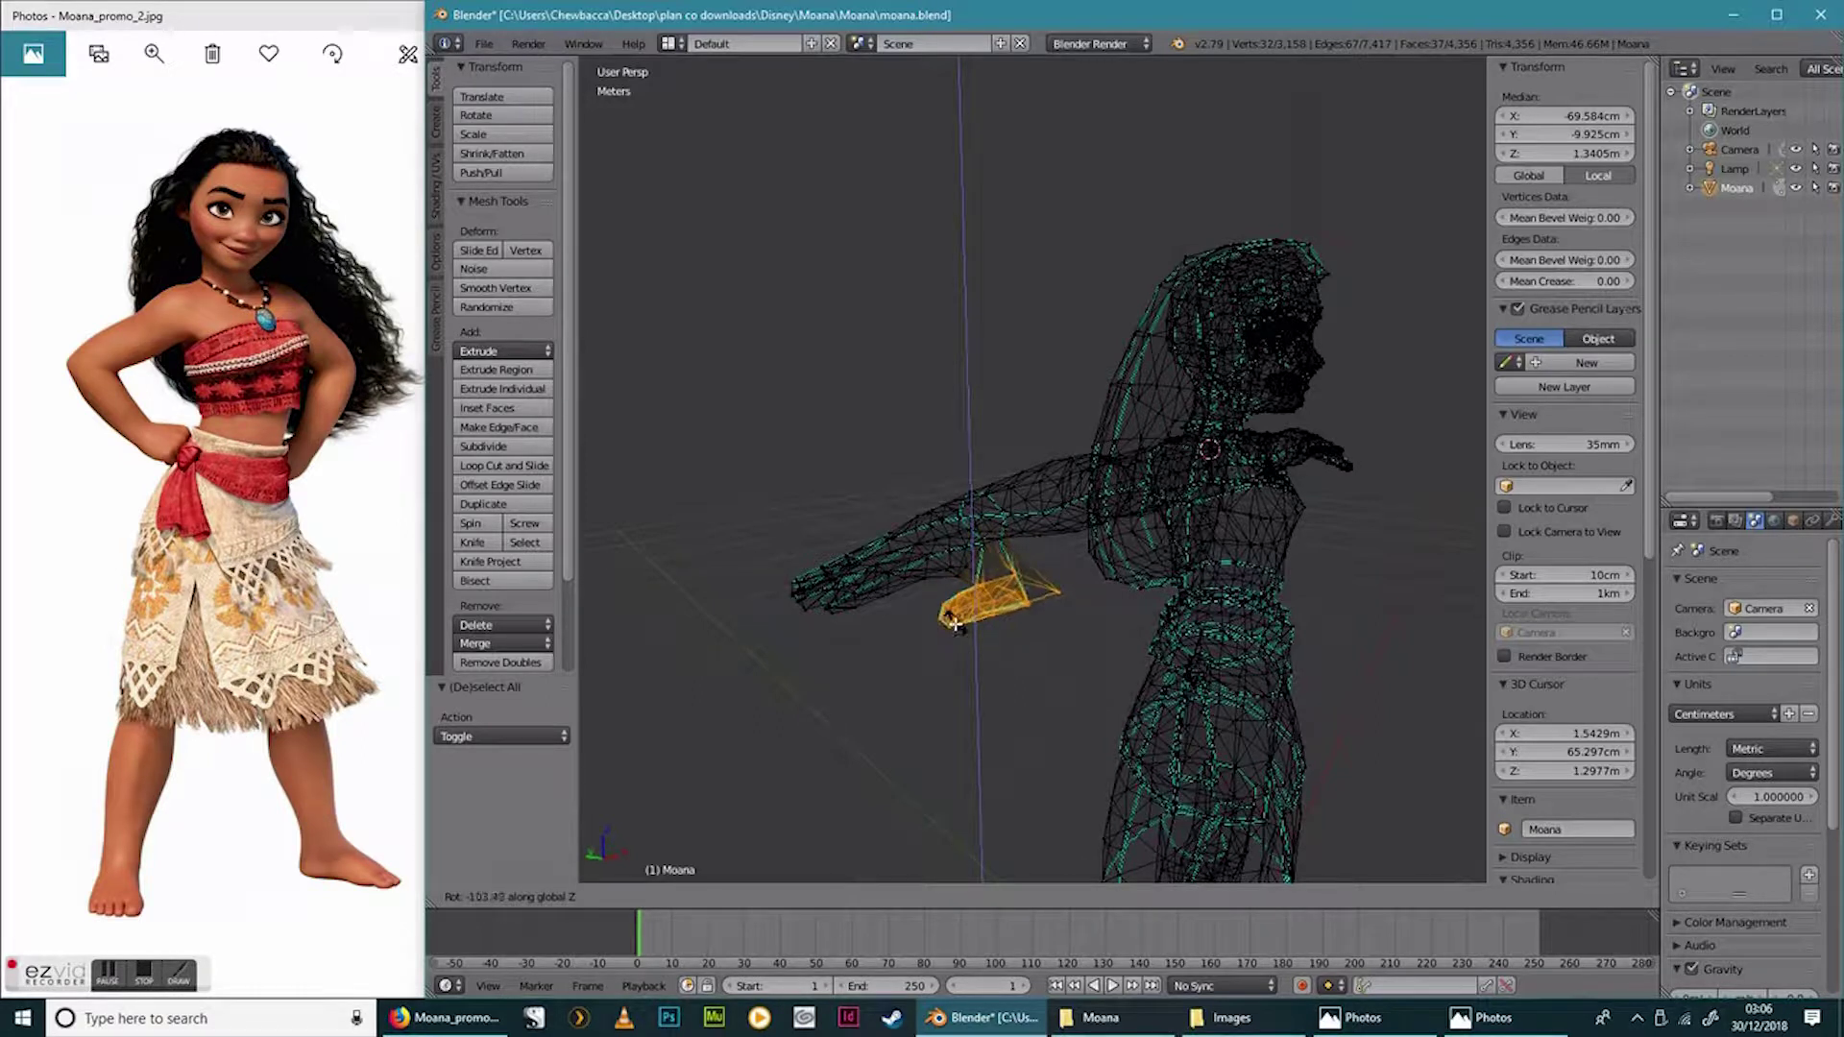
left_click(955, 624)
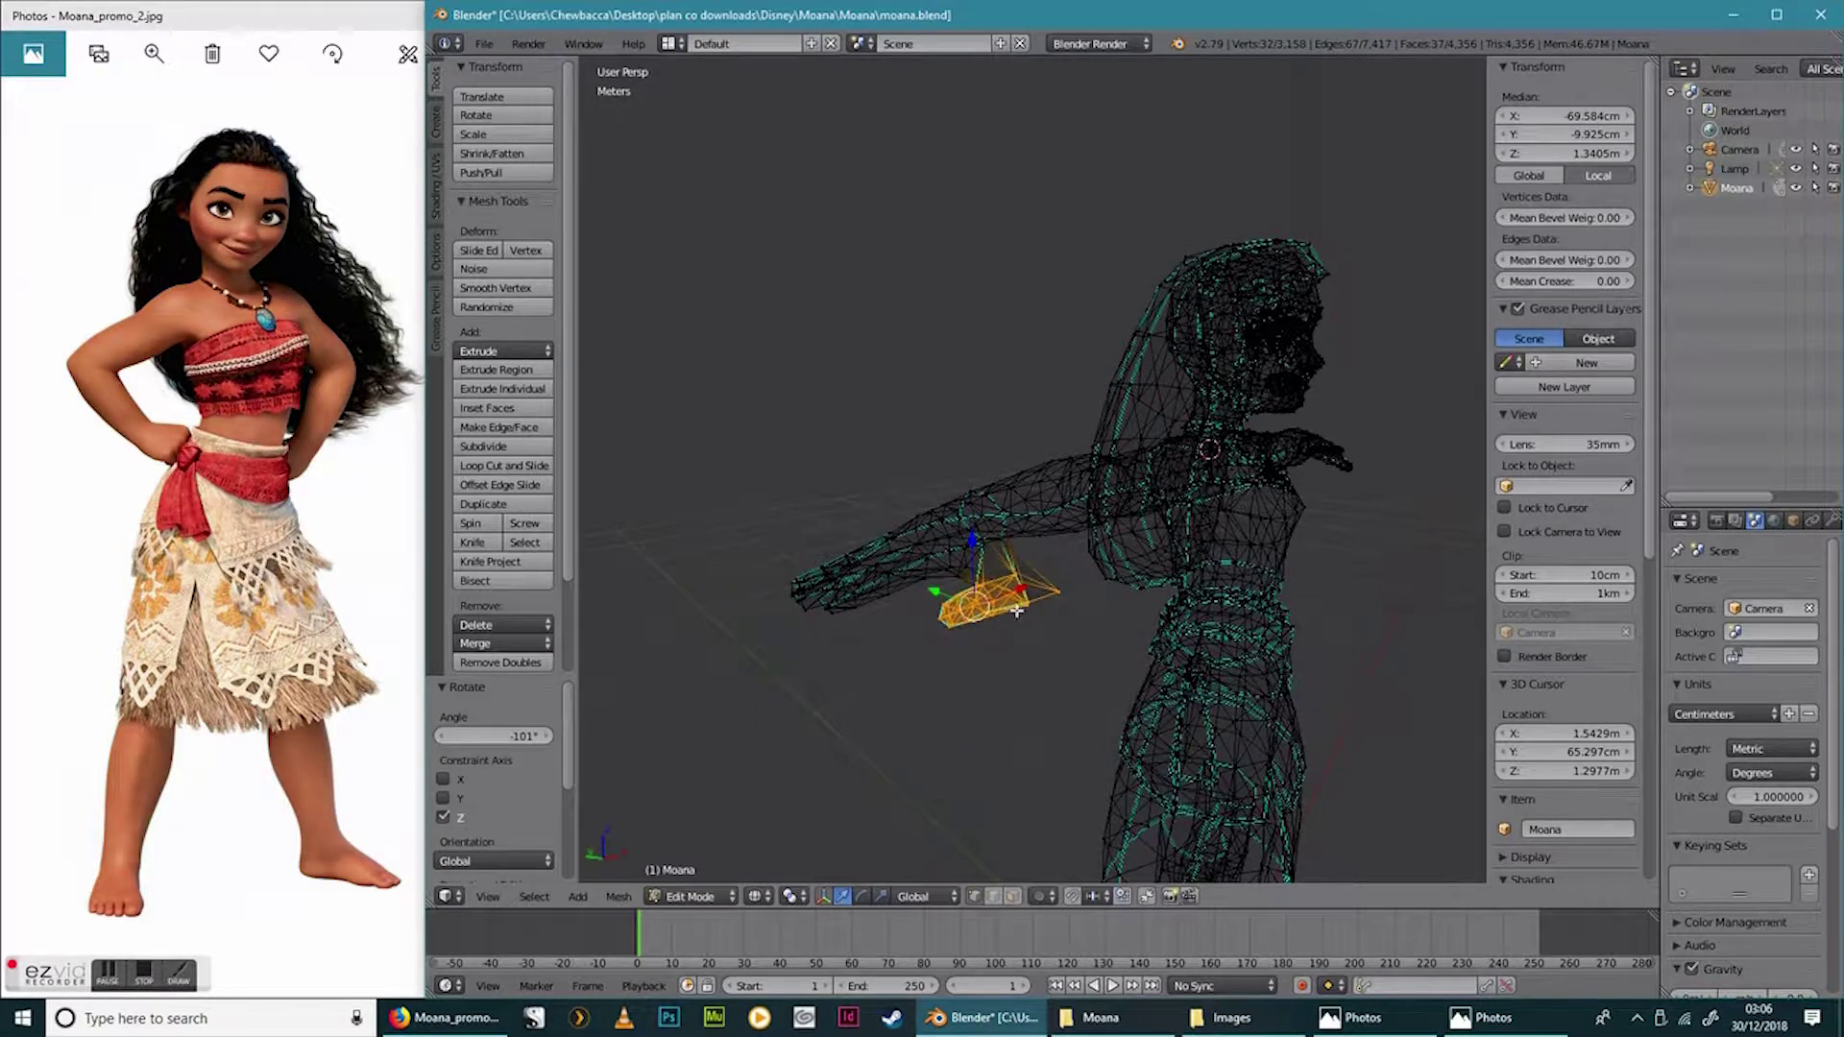
key("g")
key("y")
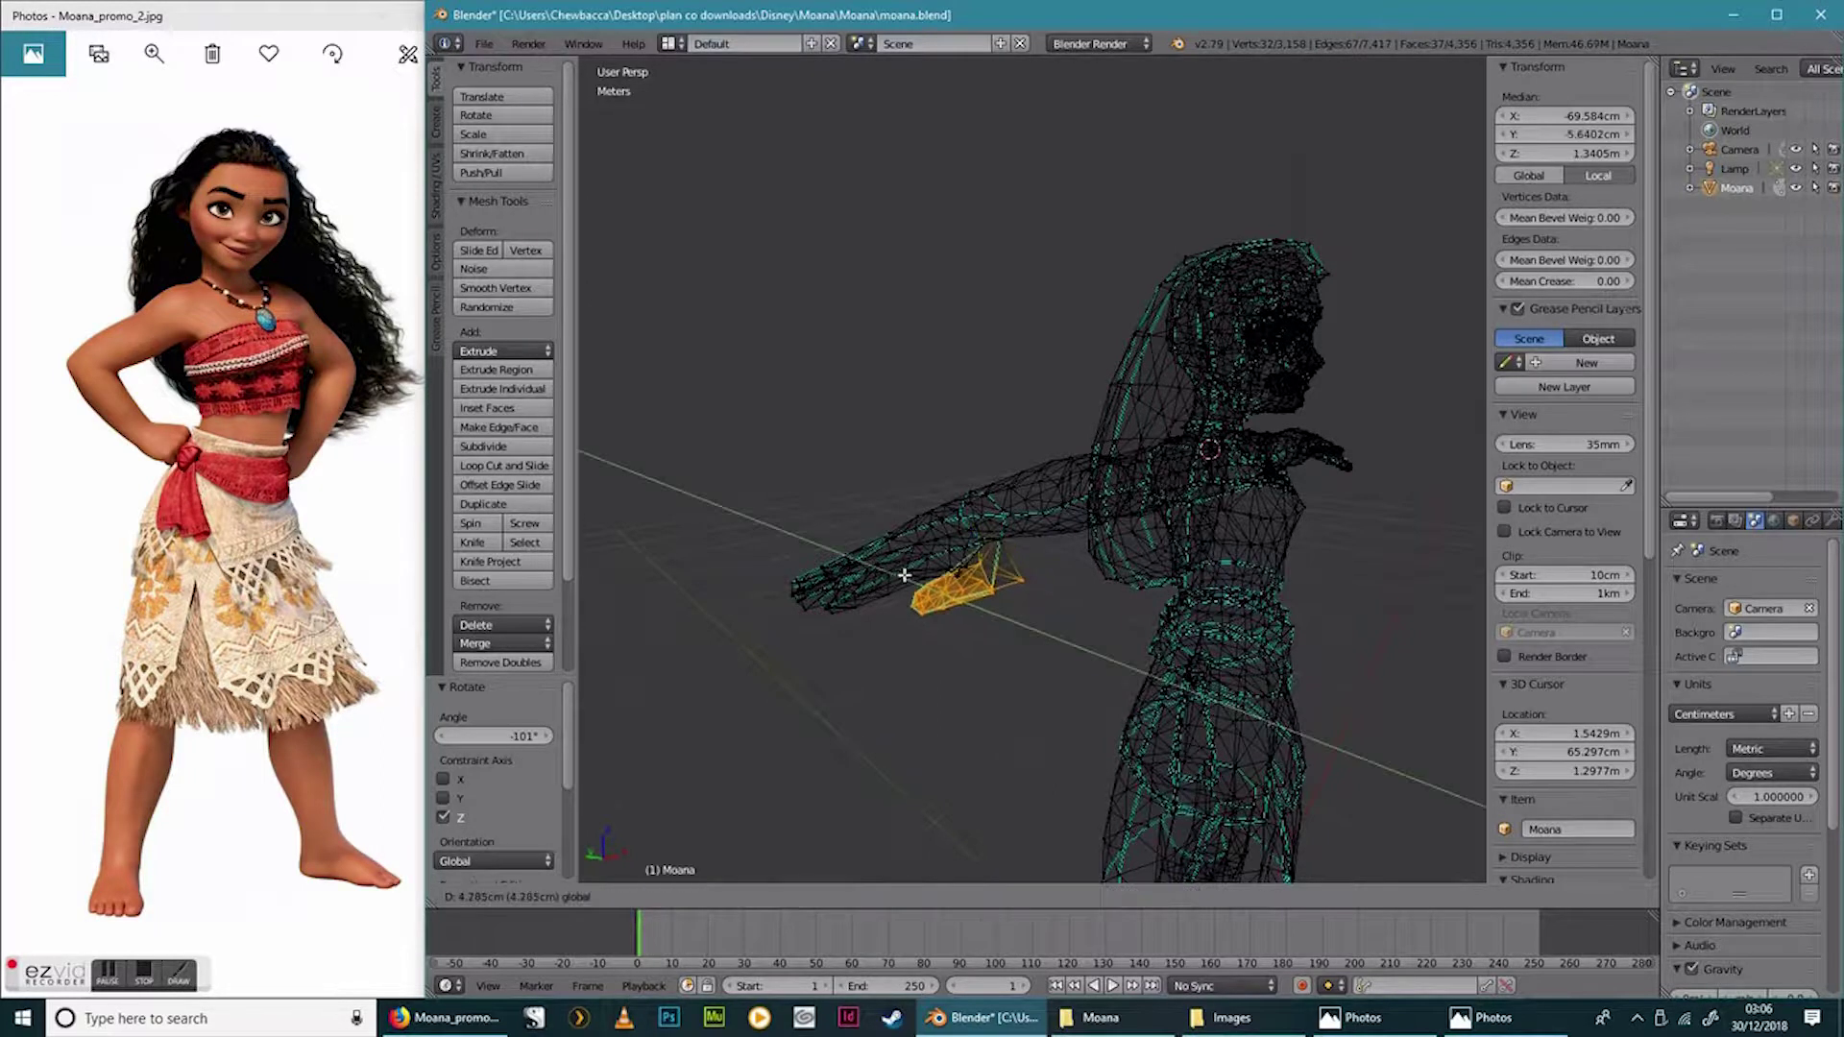
left_click(893, 572)
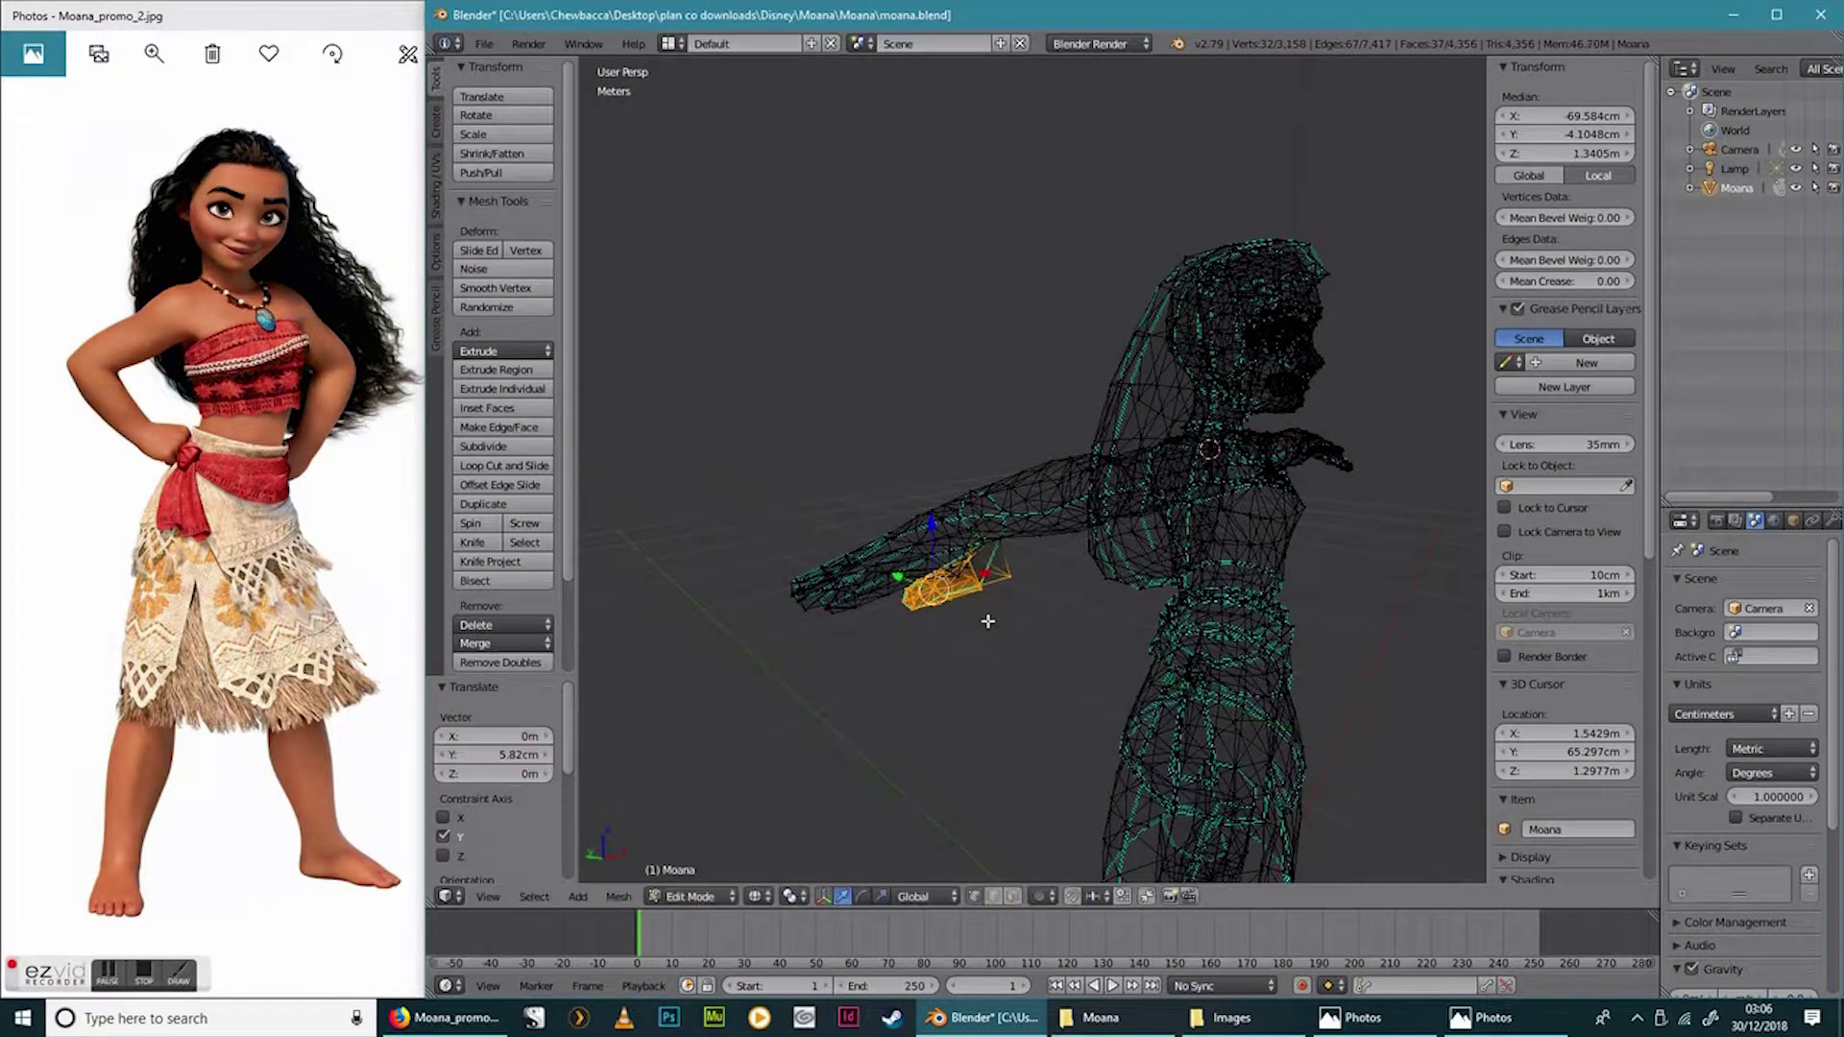
Rotate the thumb around the global X axis so it lies closer to horizontal.
middle_click_drag(893, 572, 1106, 597)
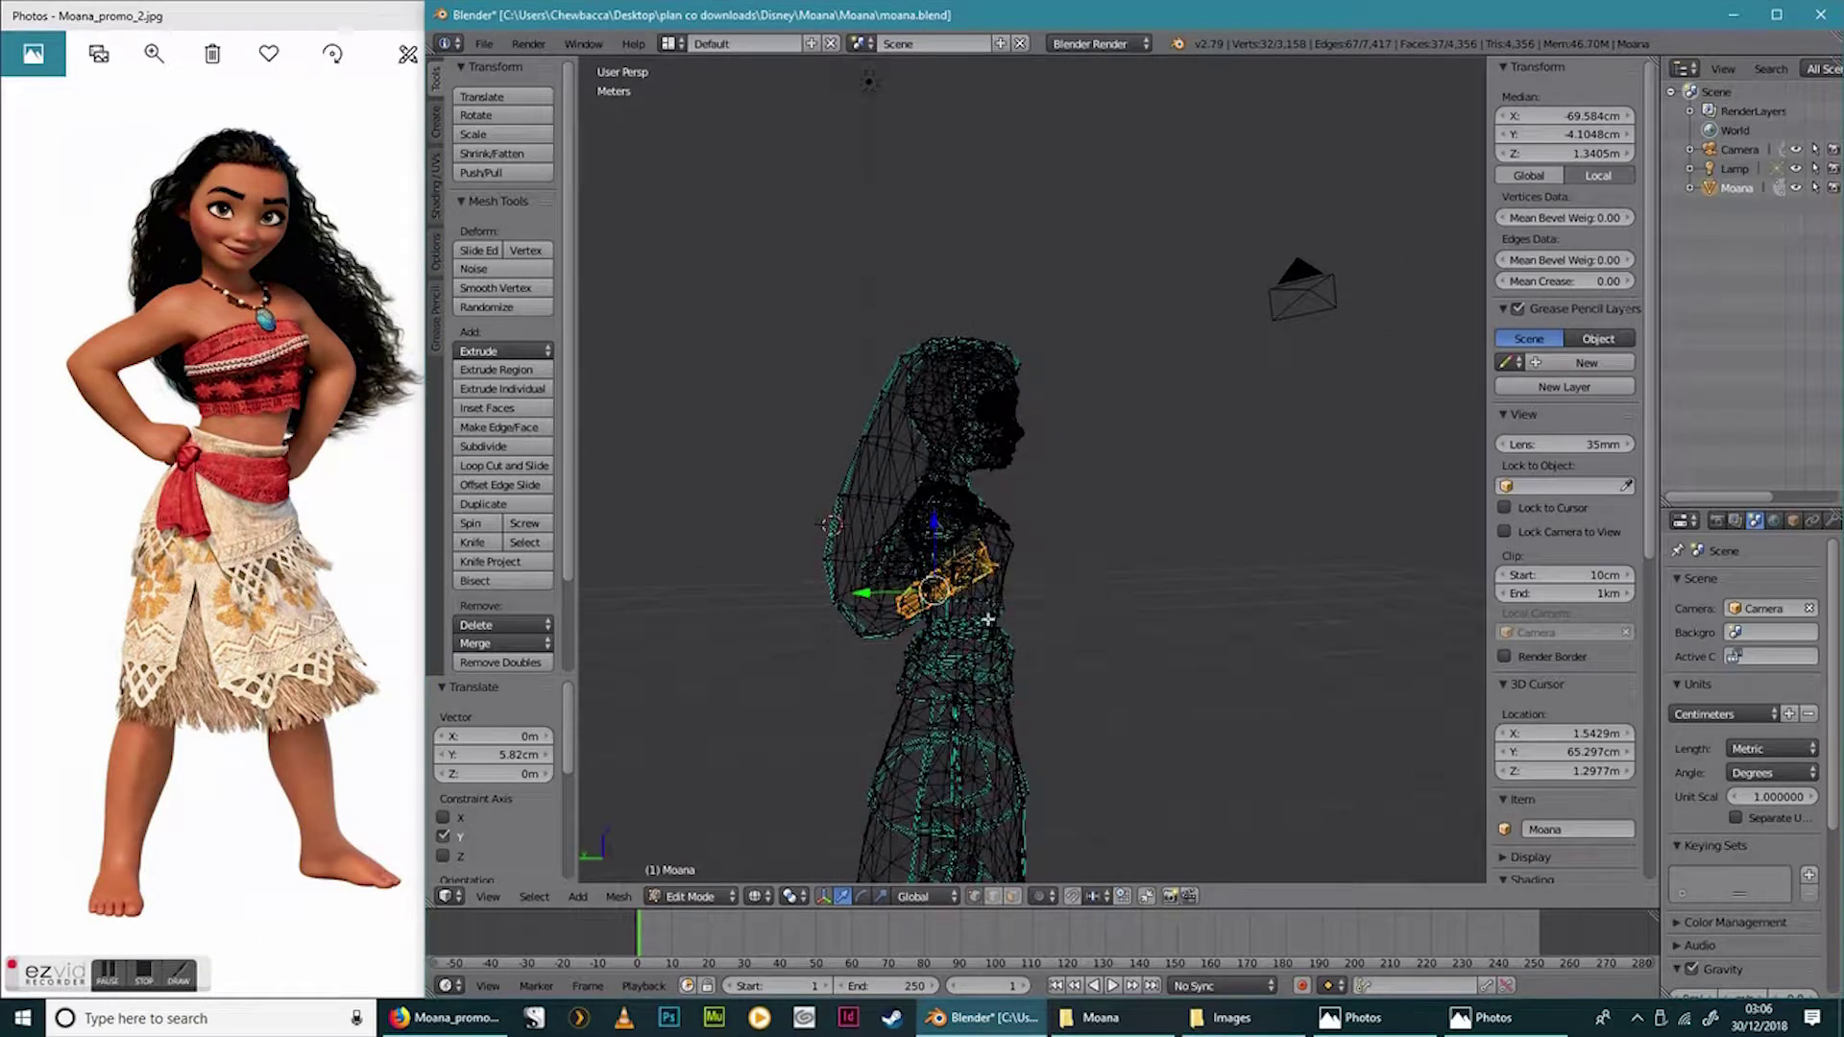
middle_click_drag(984, 620, 1082, 604)
key("r")
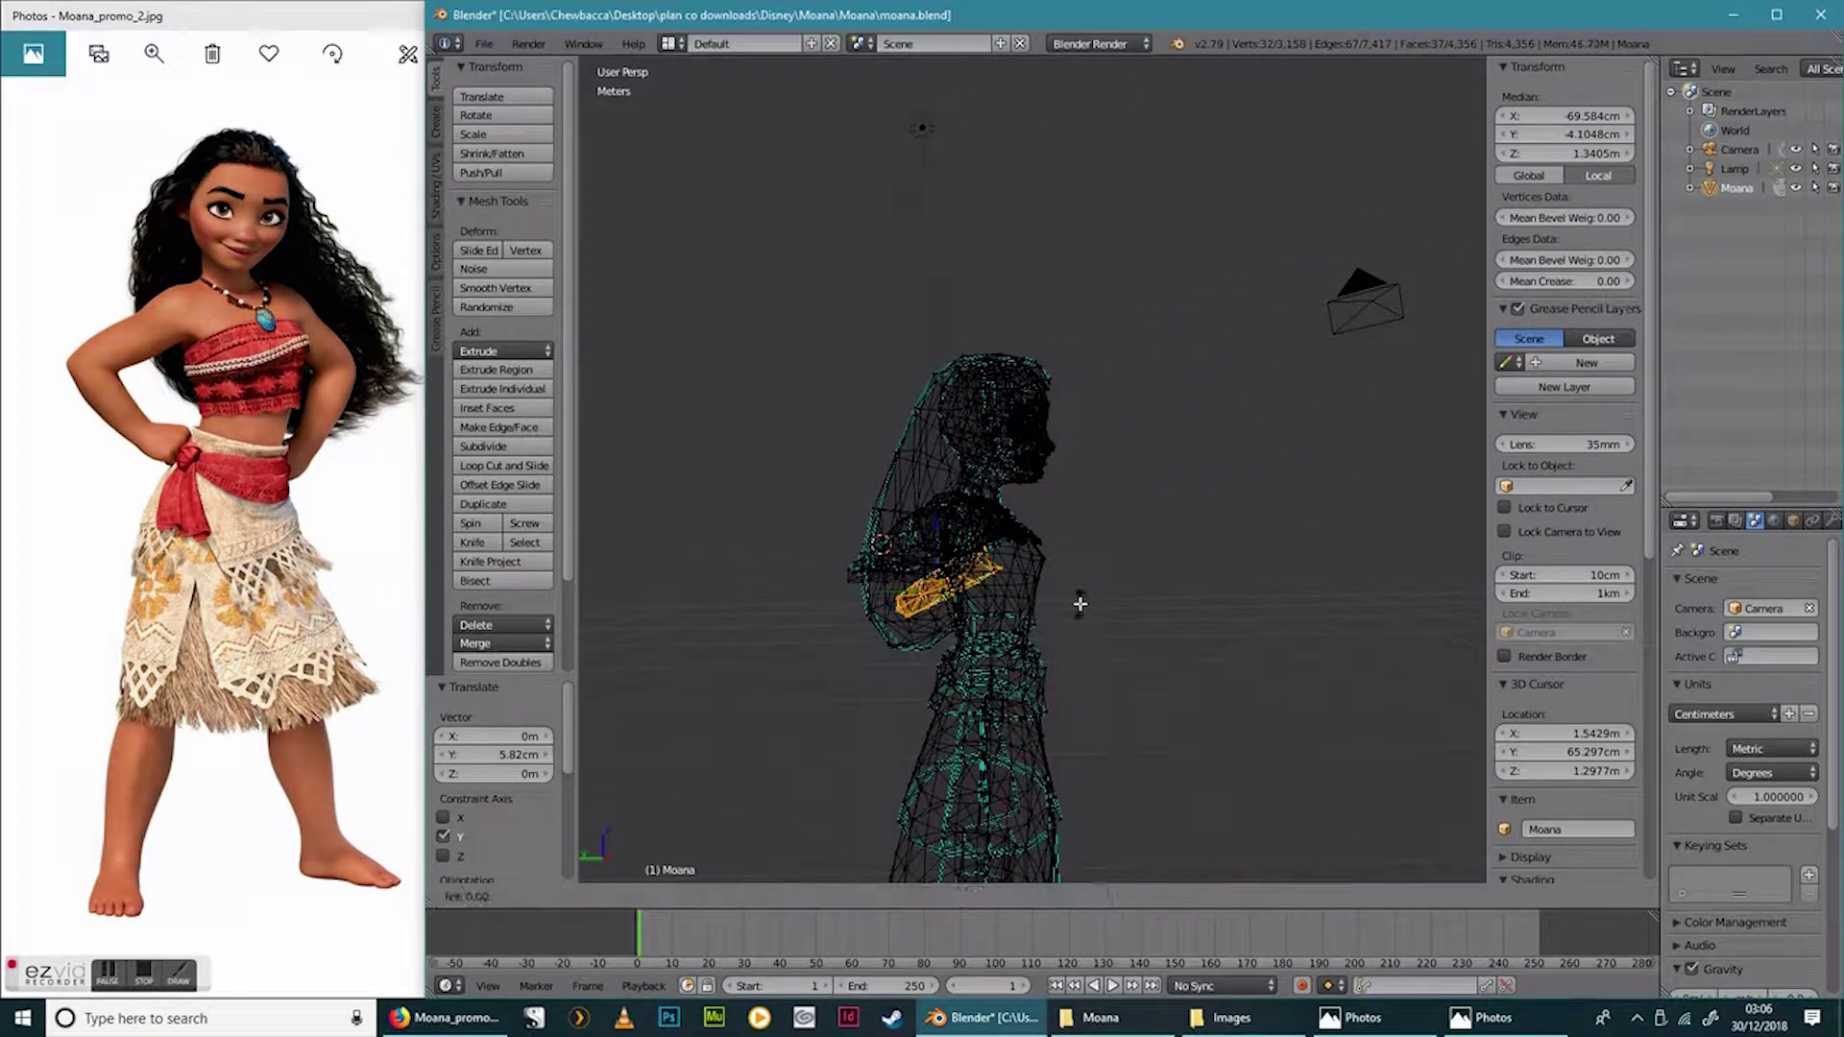
key("x")
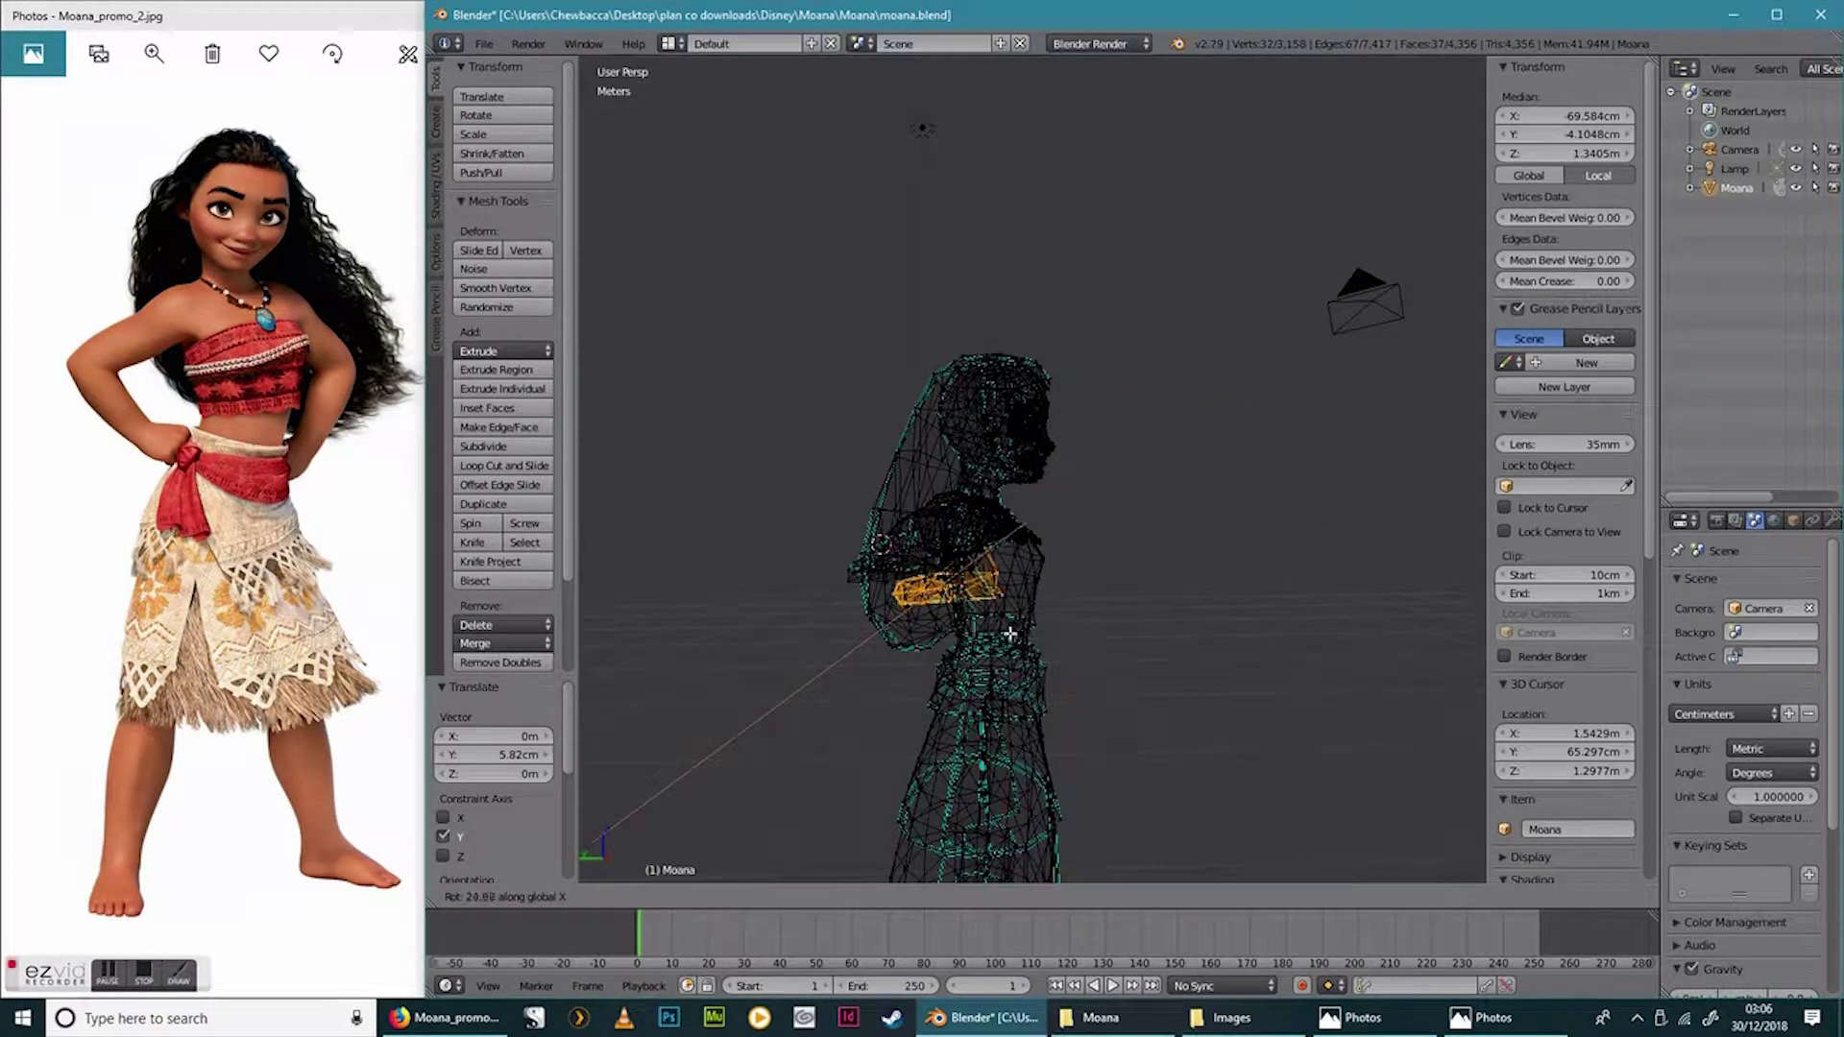
left_click(1056, 611)
Raise the thumb about 1.08 cm along Z and shift it about 5.42 mm along Y.
middle_click_drag(1062, 609, 997, 580)
key("g")
key("z")
left_click(938, 515)
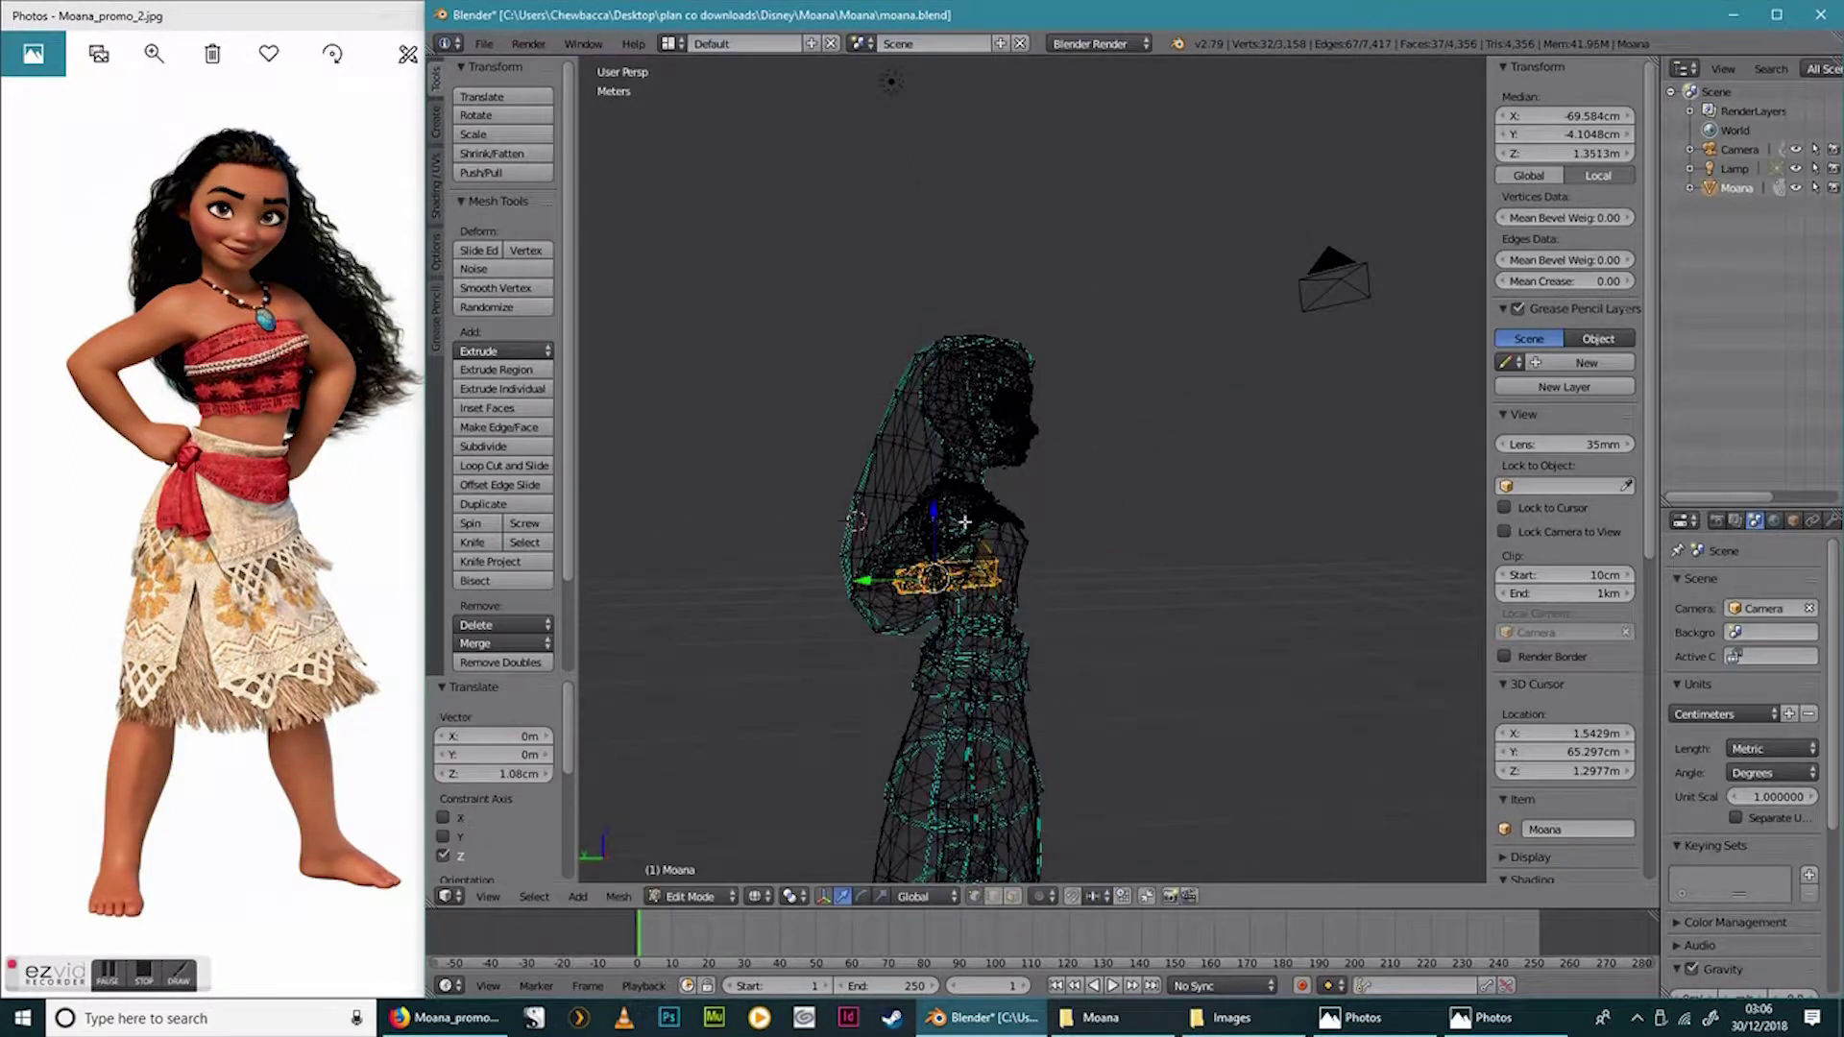
middle_click_drag(1091, 535, 963, 621)
key("g")
key("y")
left_click(873, 583)
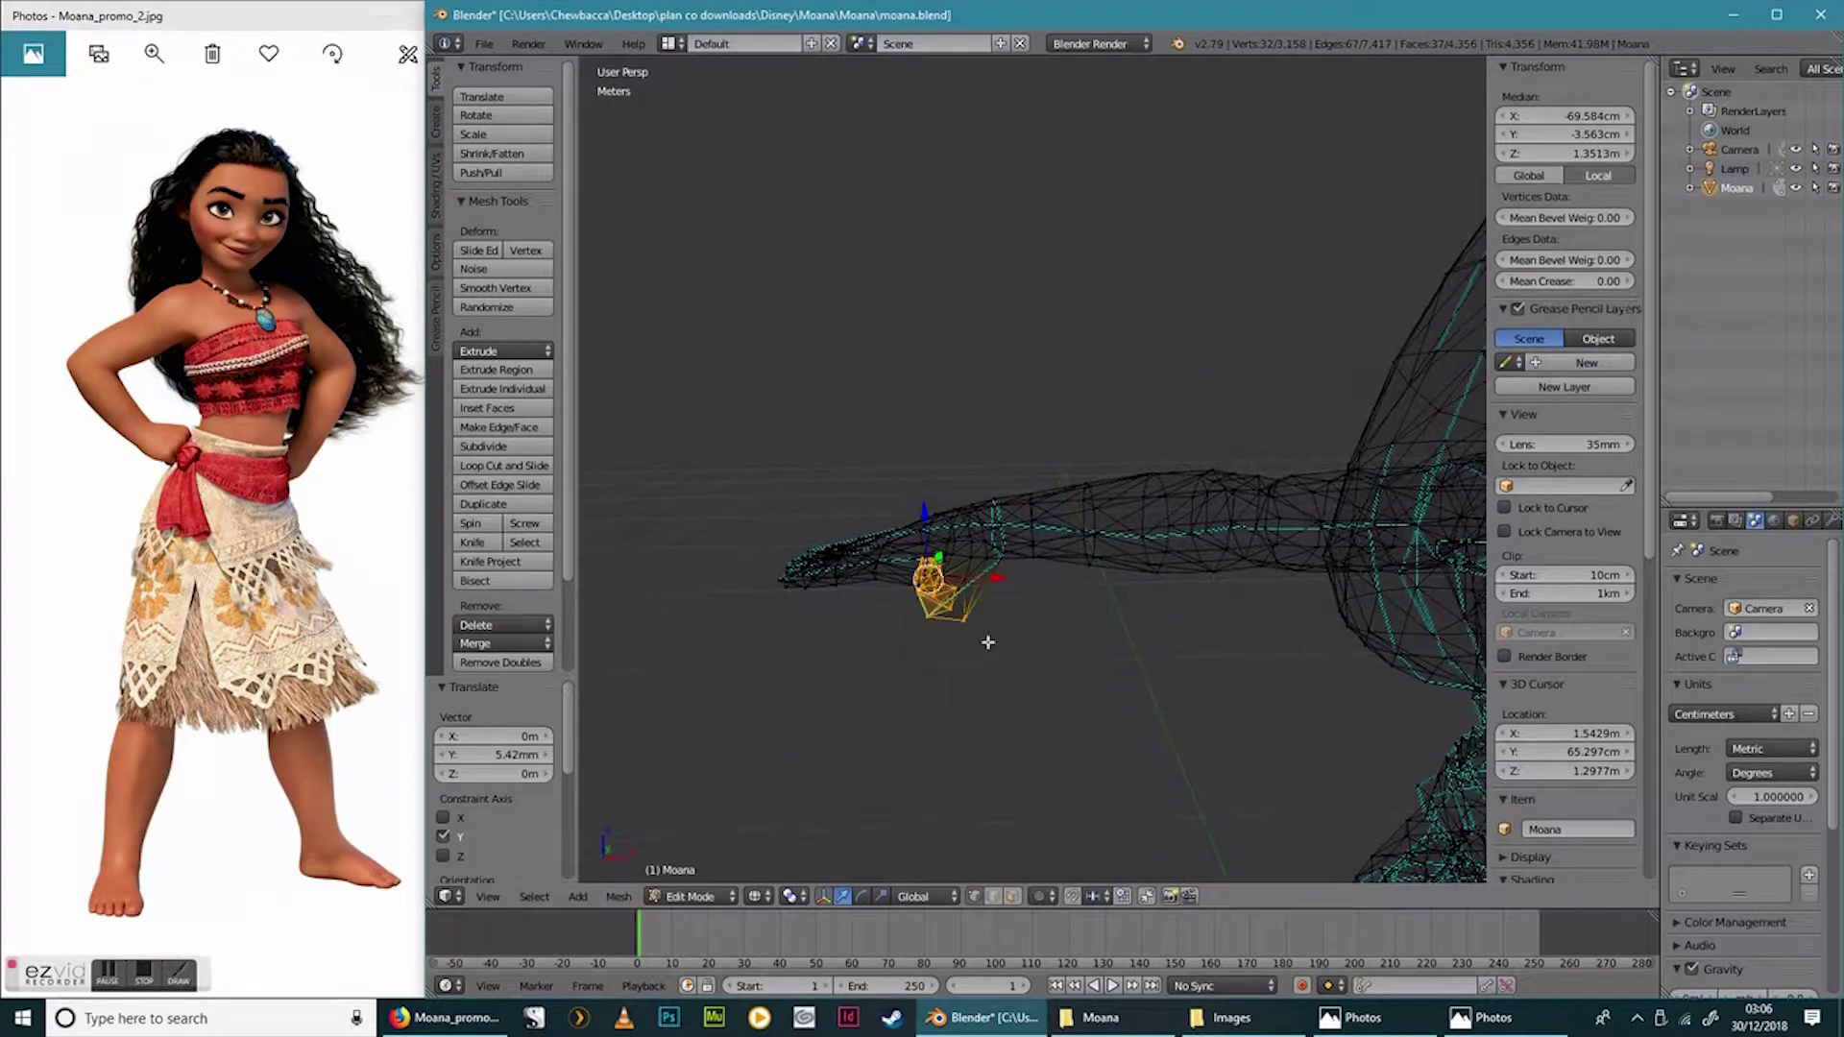
Select the single protruding vertex at the base of the thumb and move it about 1.91 cm along Y.
key("a")
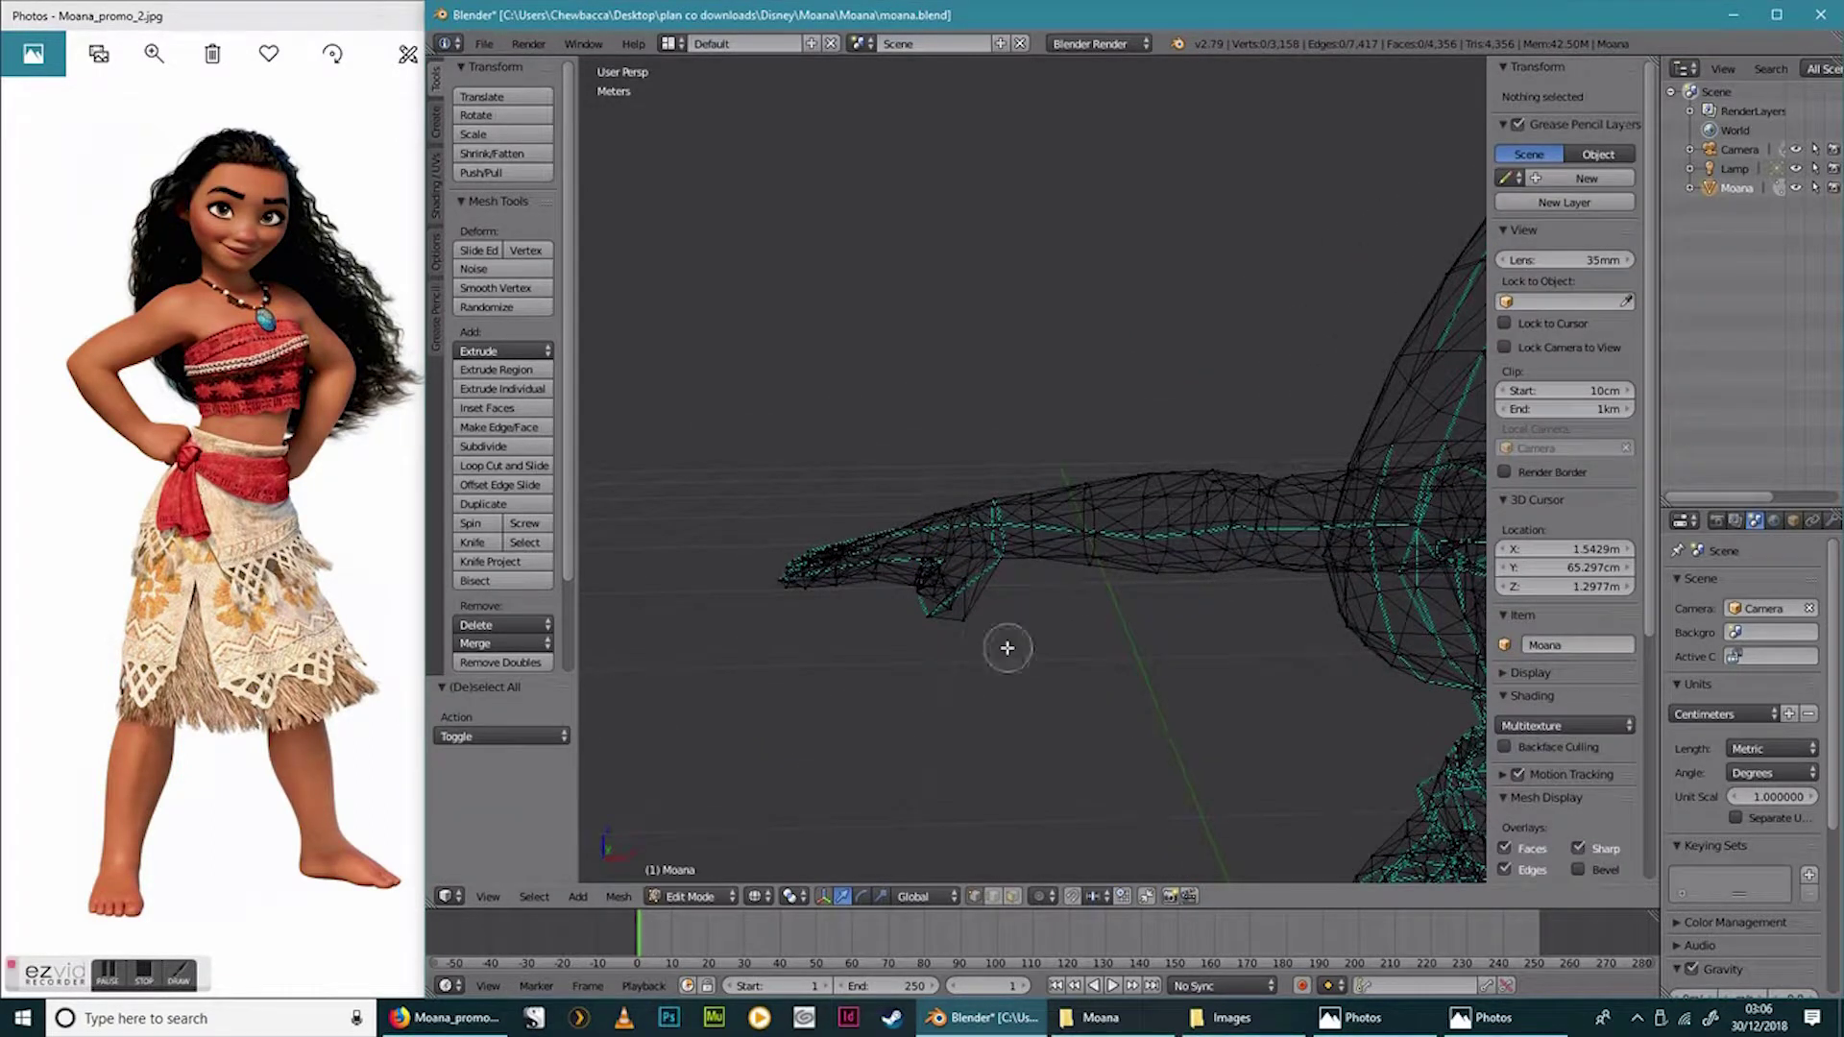
right_click(964, 620)
middle_click_drag(1025, 641, 1080, 629)
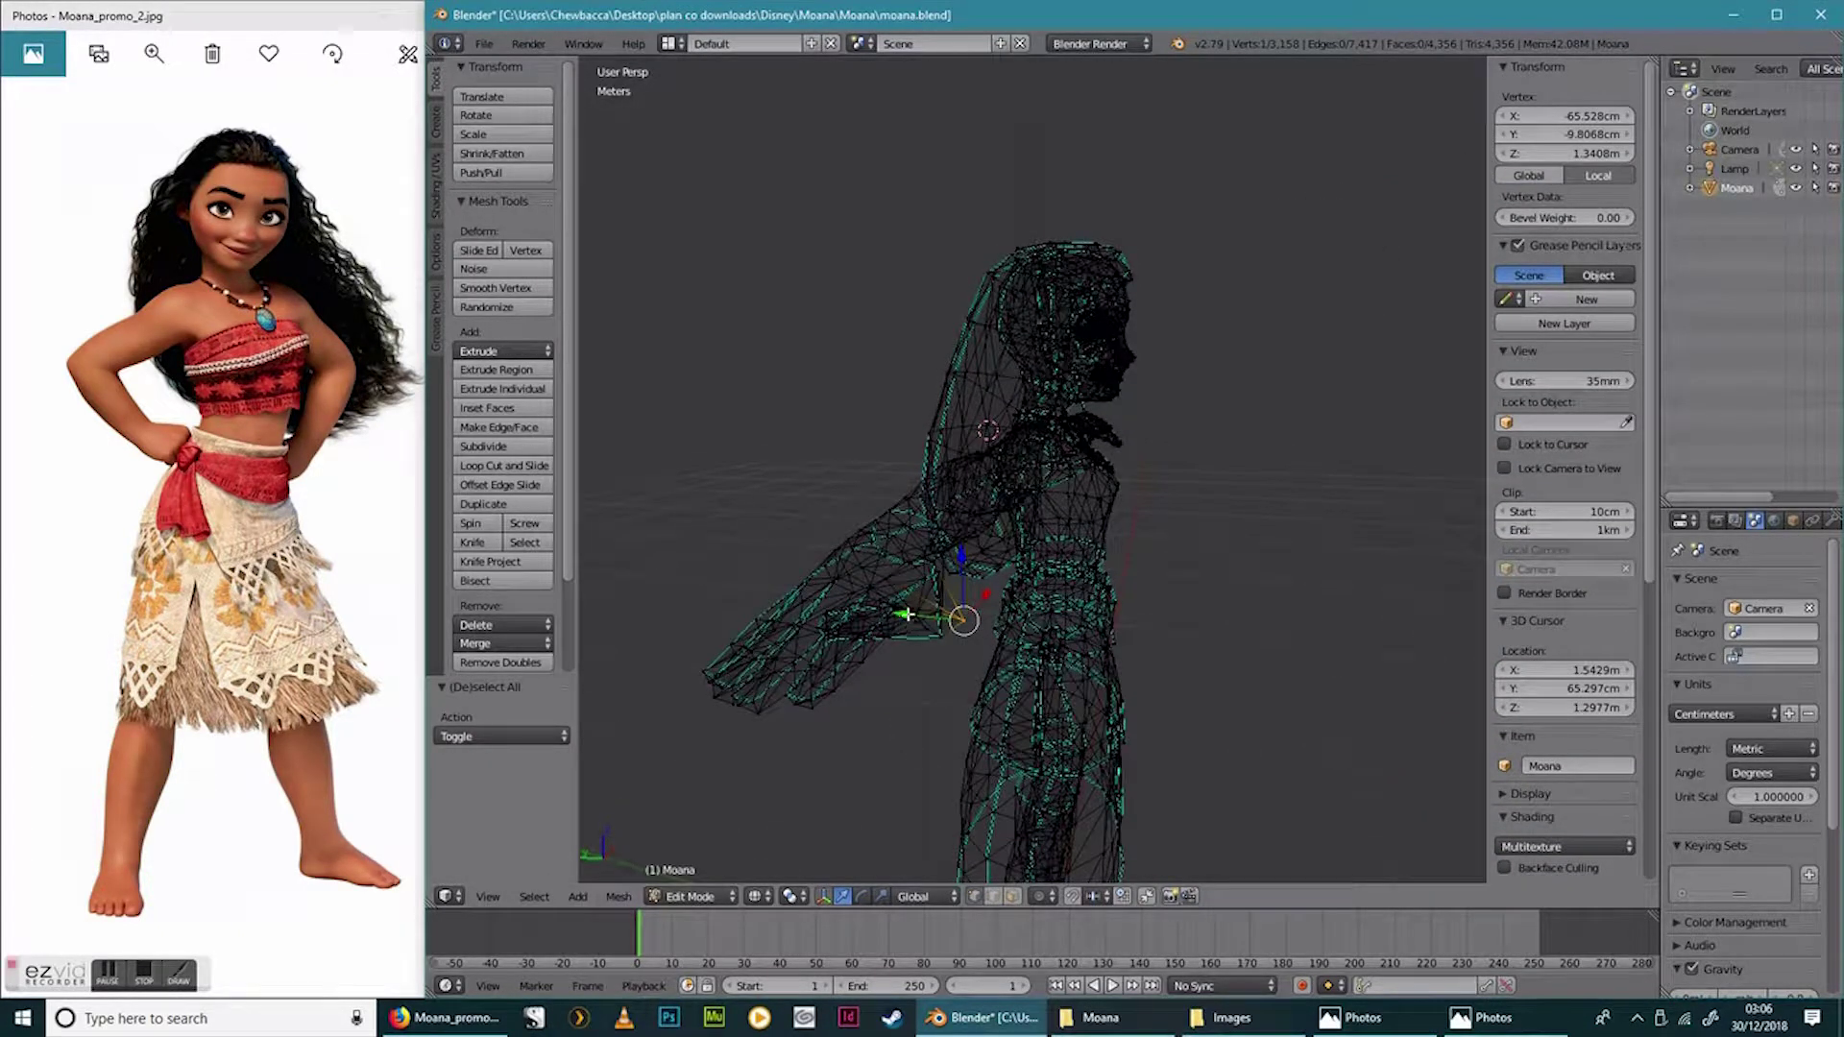
key("g")
key("y")
left_click(893, 614)
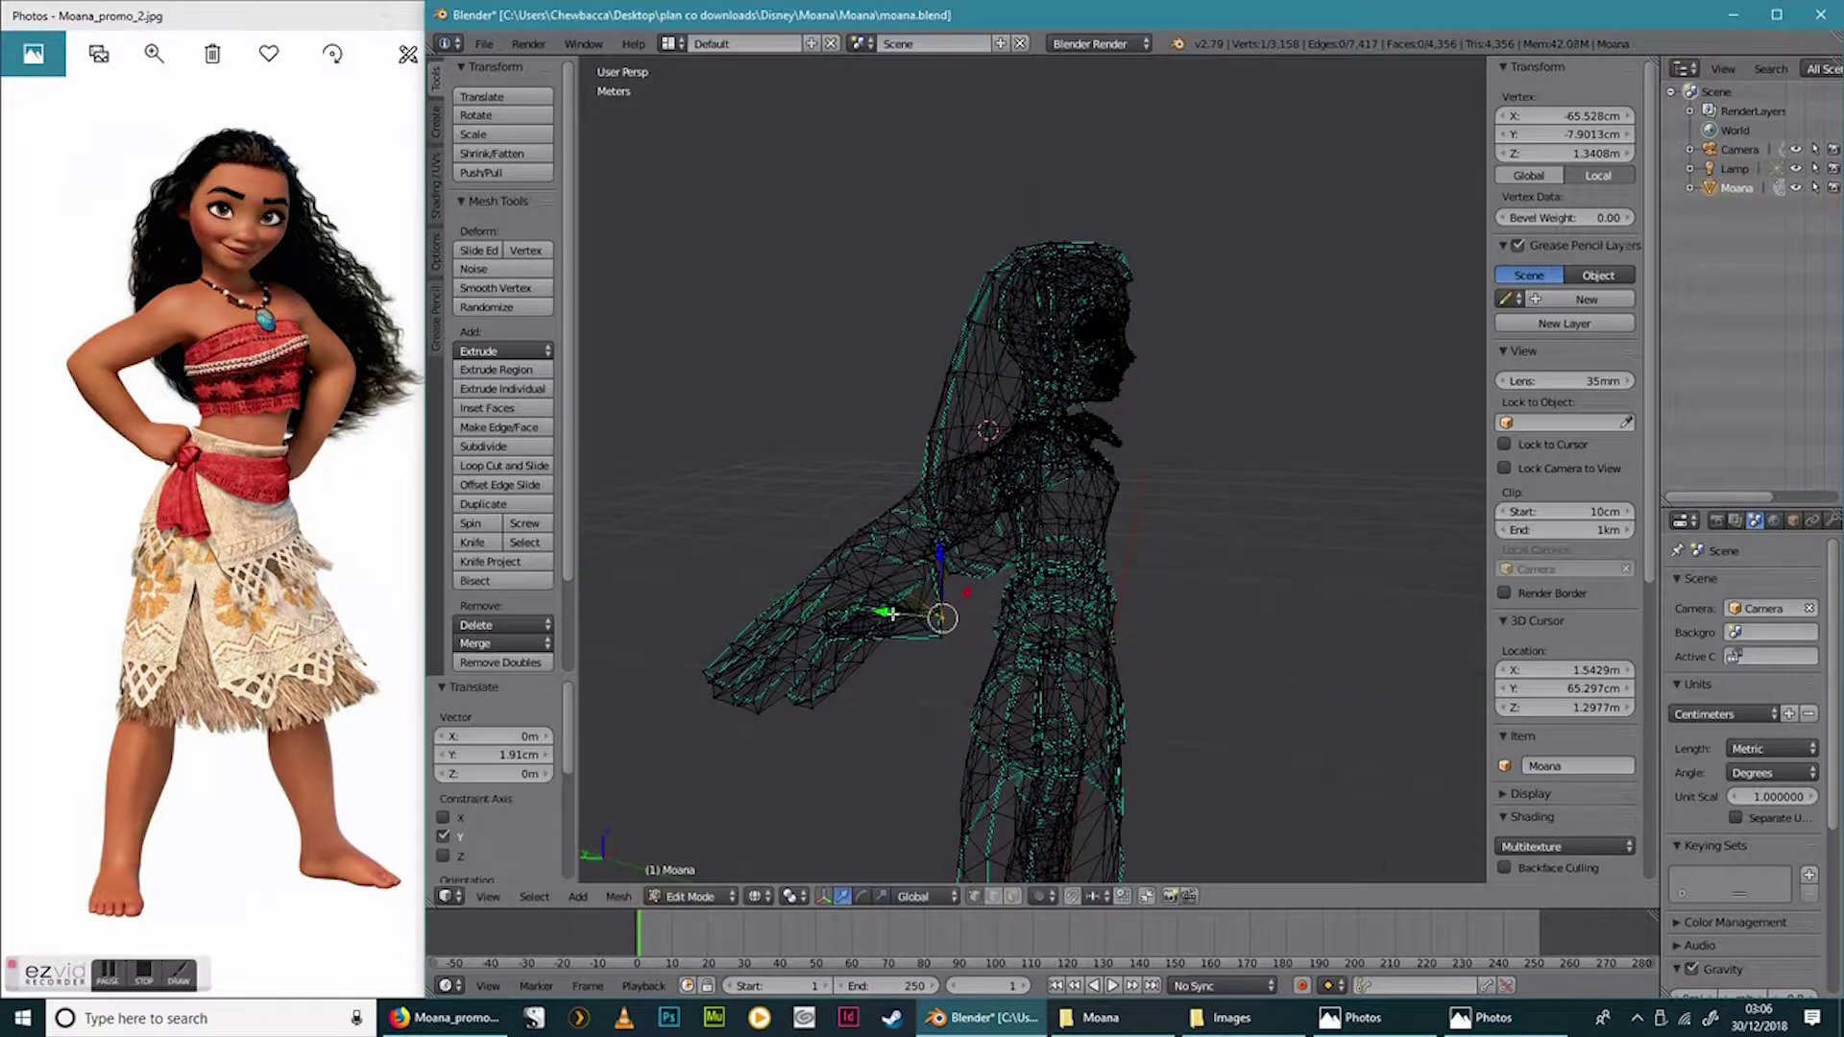
middle_click_drag(922, 616, 973, 615)
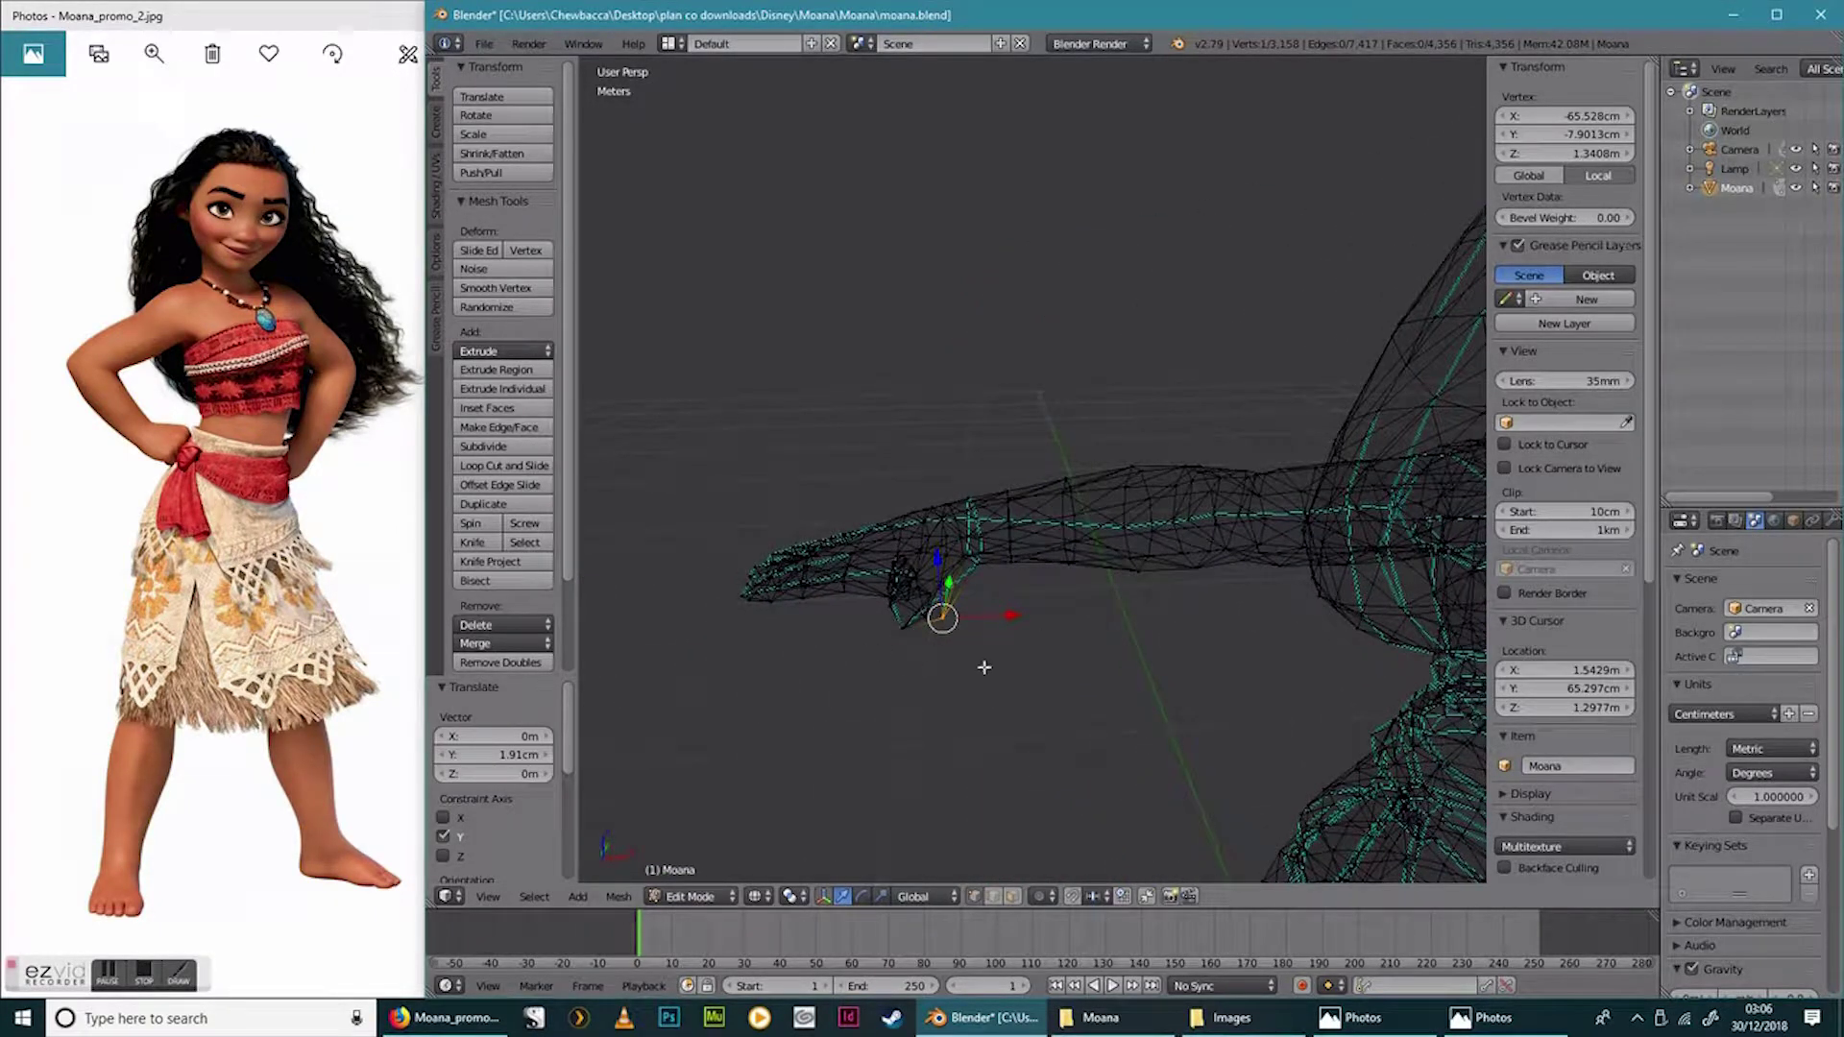
Circle-select the finger vertices of the right hand, extending the selection back to the knuckles.
middle_click_drag(832, 666, 872, 630)
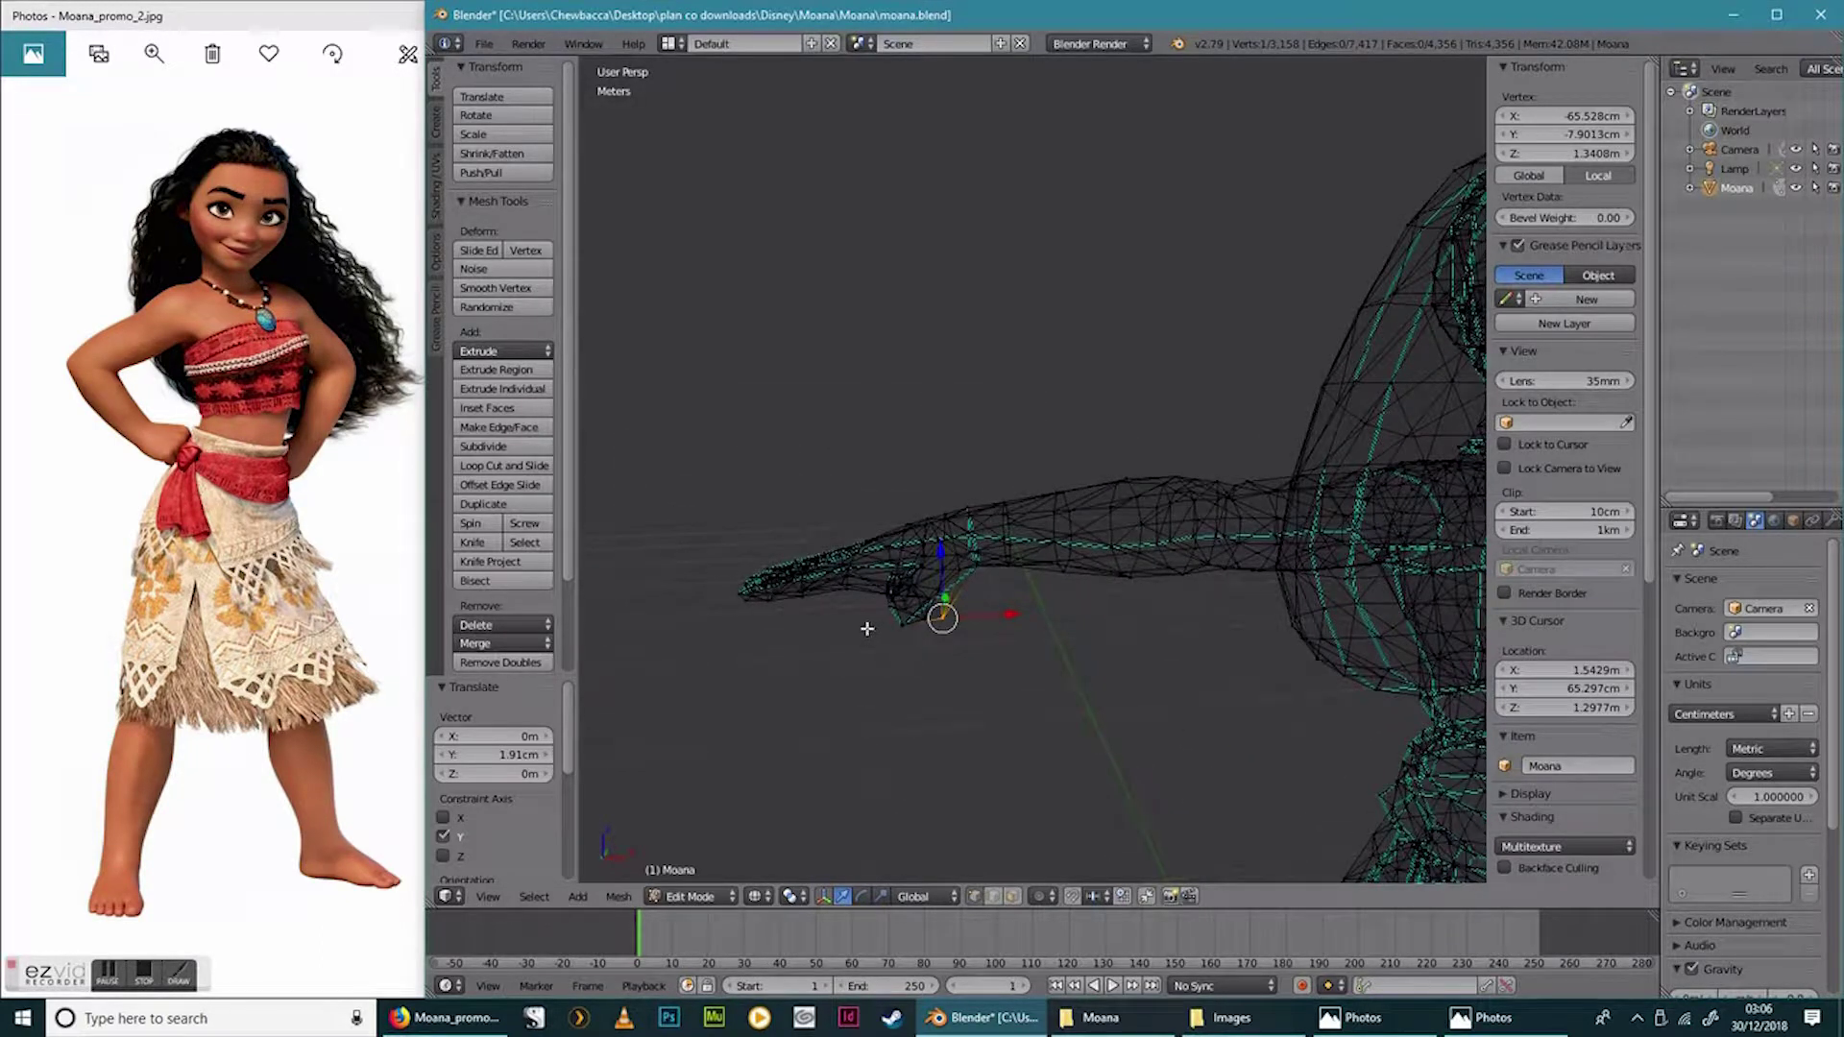
key("c")
mouse_move(843, 527)
left_mouse_down()
mouse_move(840, 609)
mouse_move(801, 513)
mouse_move(763, 618)
mouse_move(743, 539)
mouse_move(798, 567)
mouse_move(797, 610)
mouse_move(835, 537)
mouse_move(852, 591)
mouse_move(822, 569)
left_mouse_up()
right_click(823, 571)
middle_click_drag(852, 659, 867, 625)
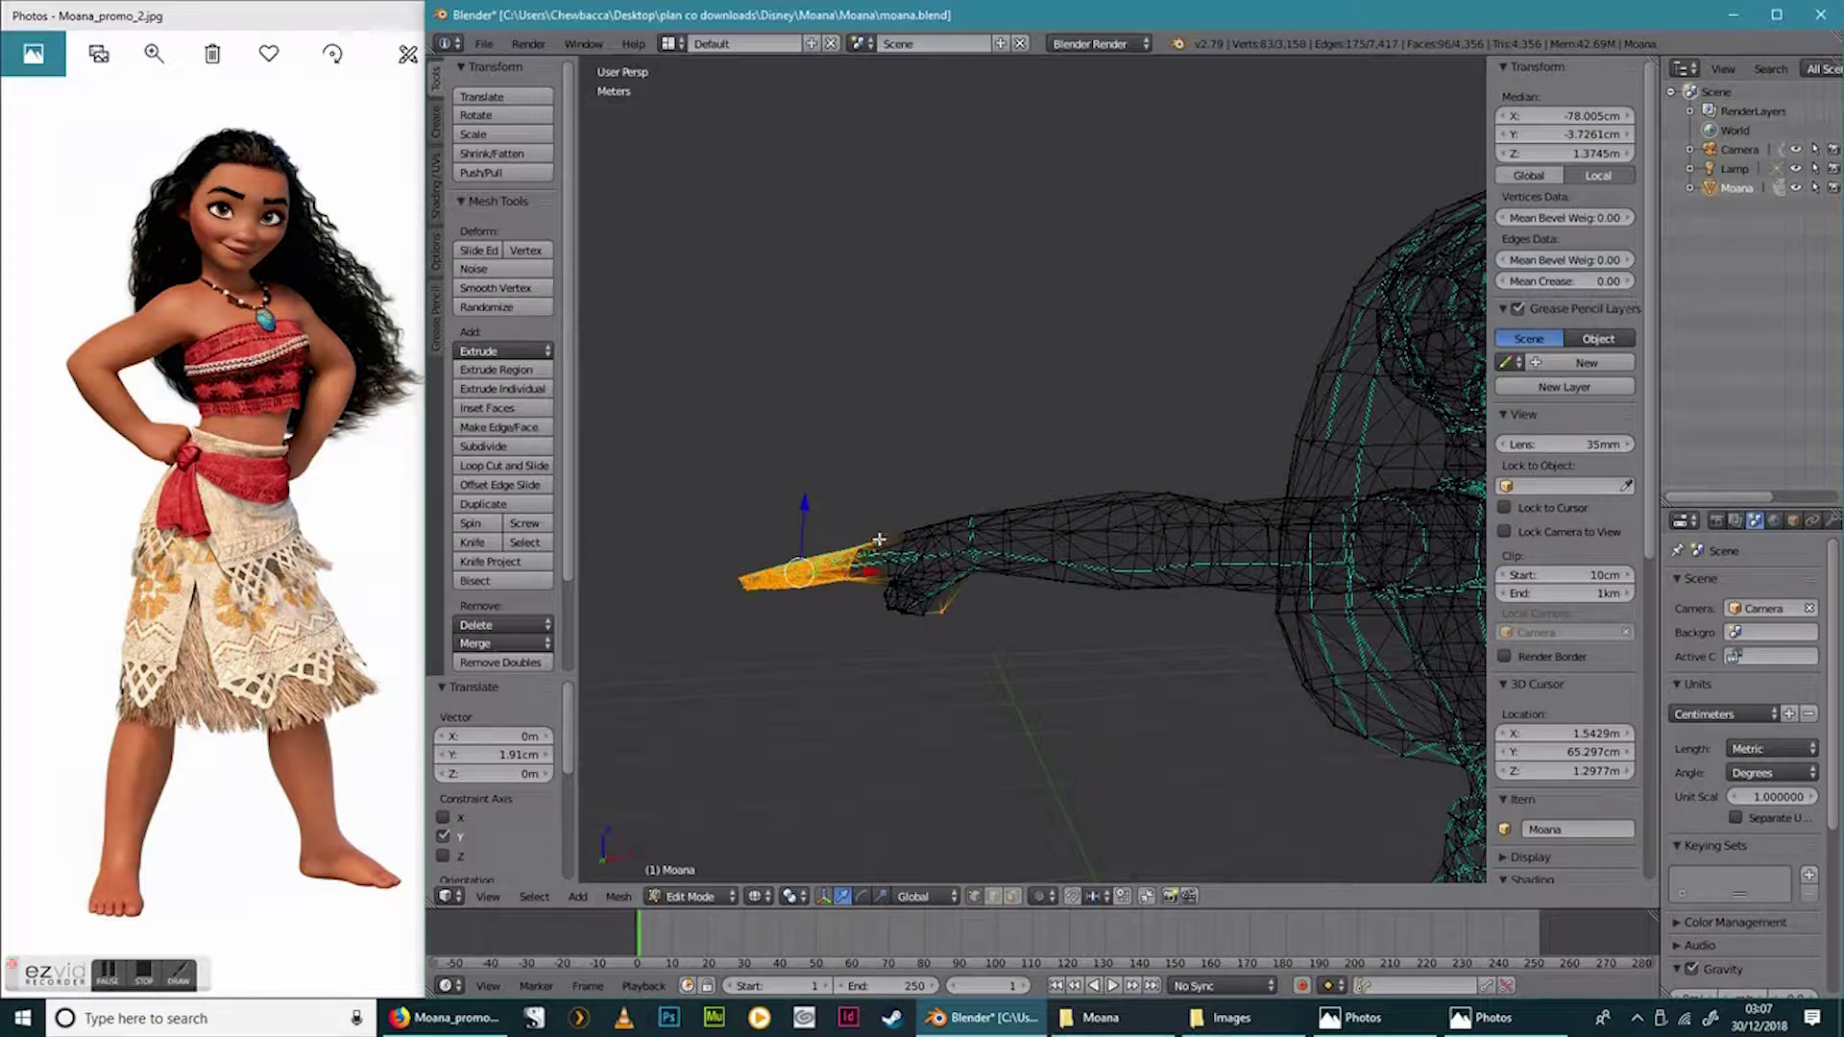
key("c")
left_click(870, 549)
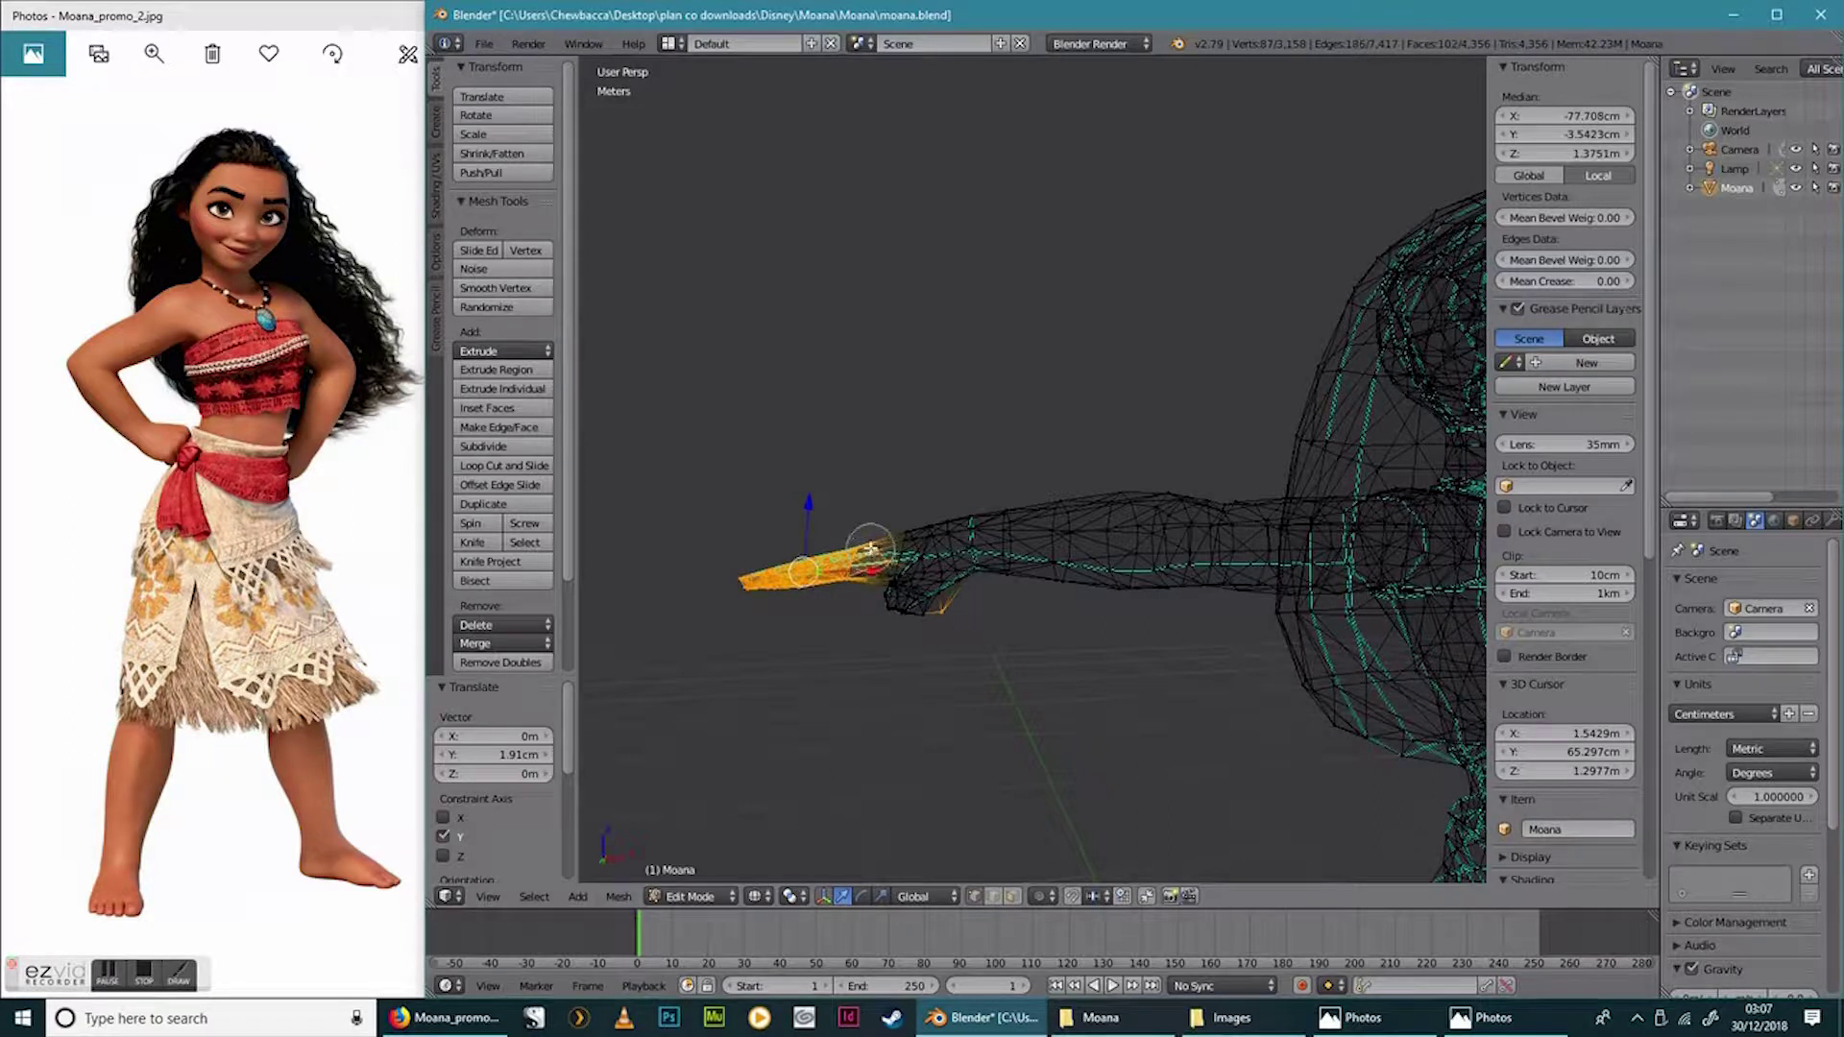
right_click(870, 549)
right_click(864, 546)
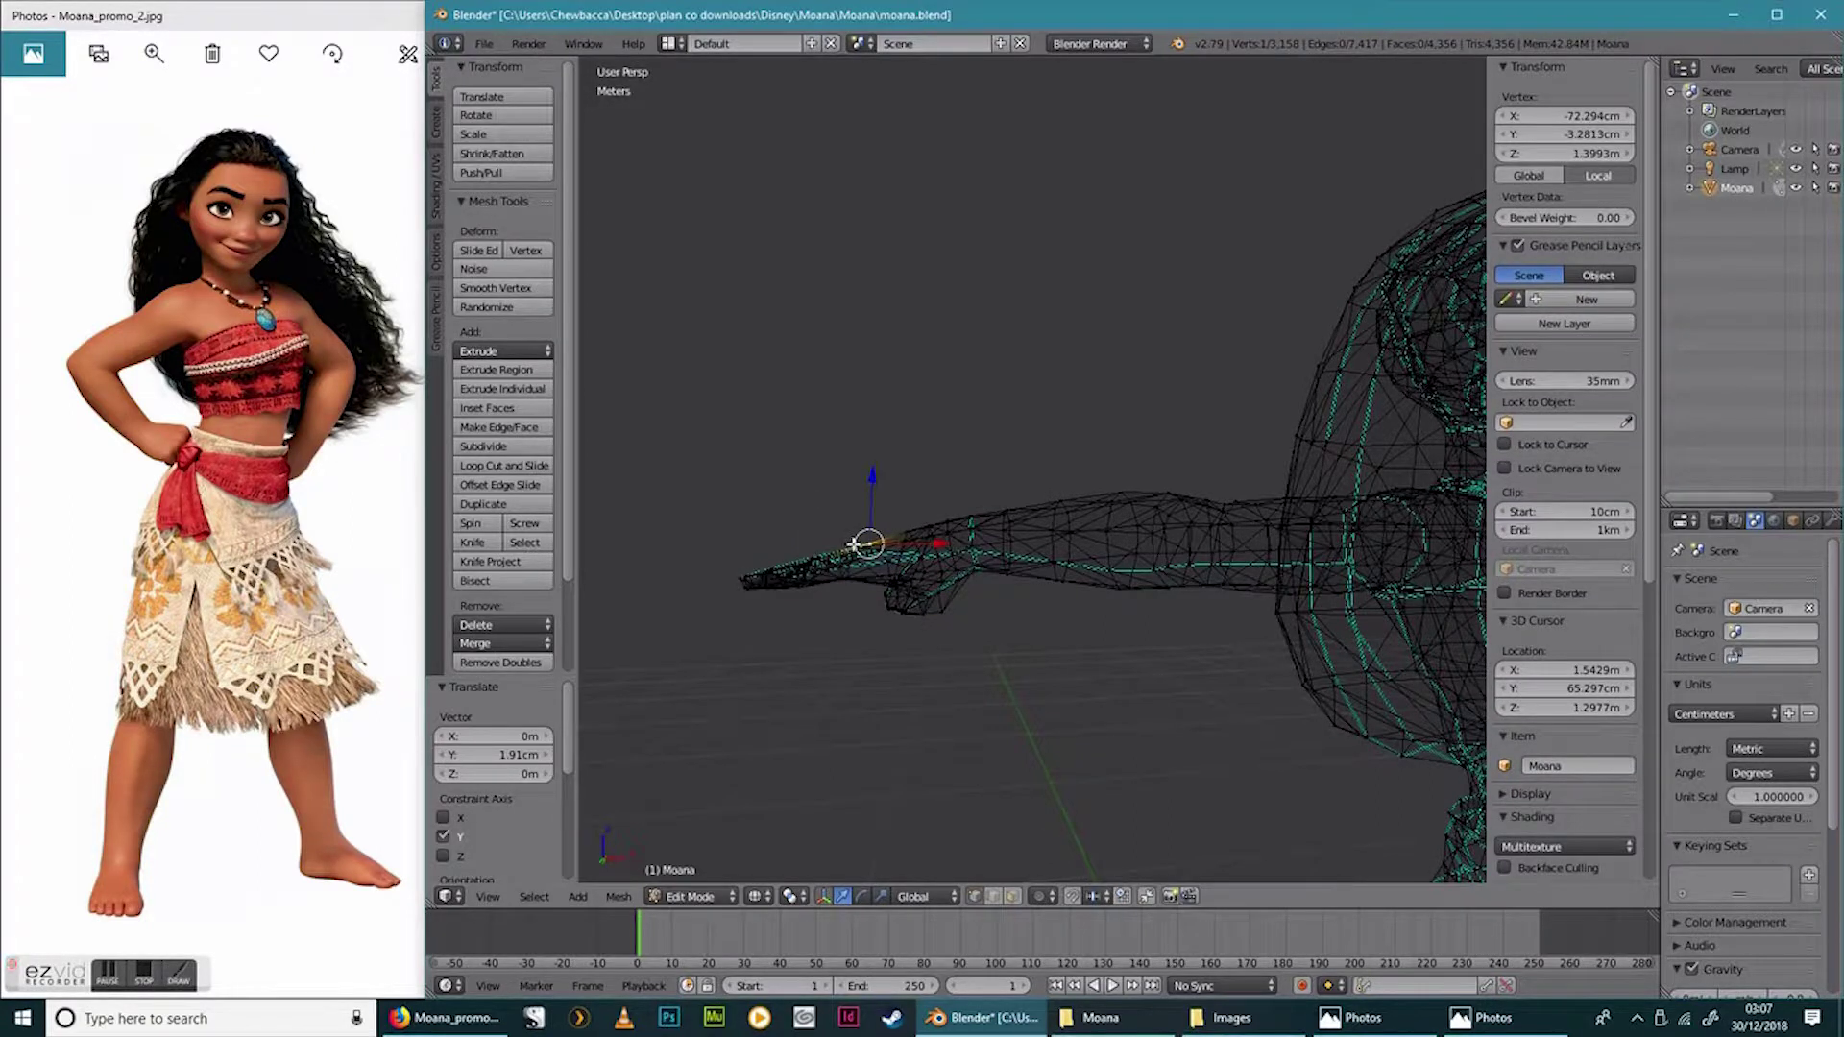
key("ctrl+z")
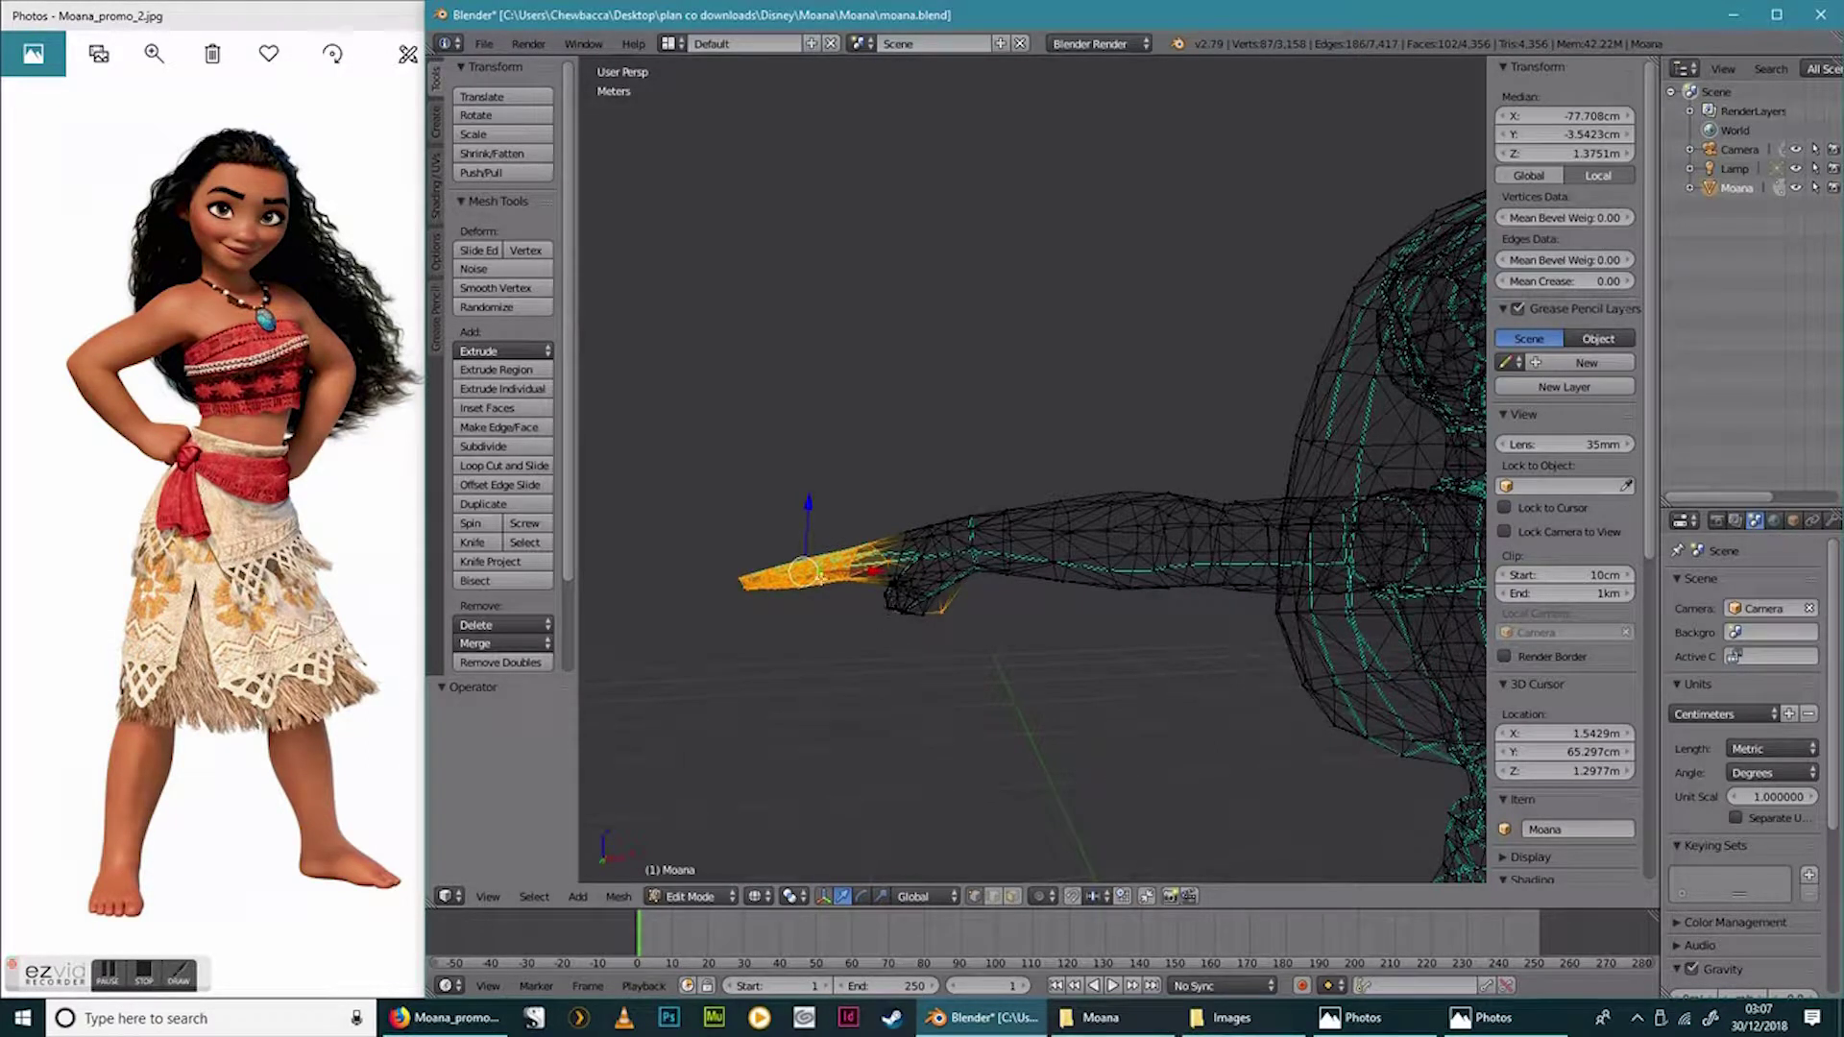
key("r")
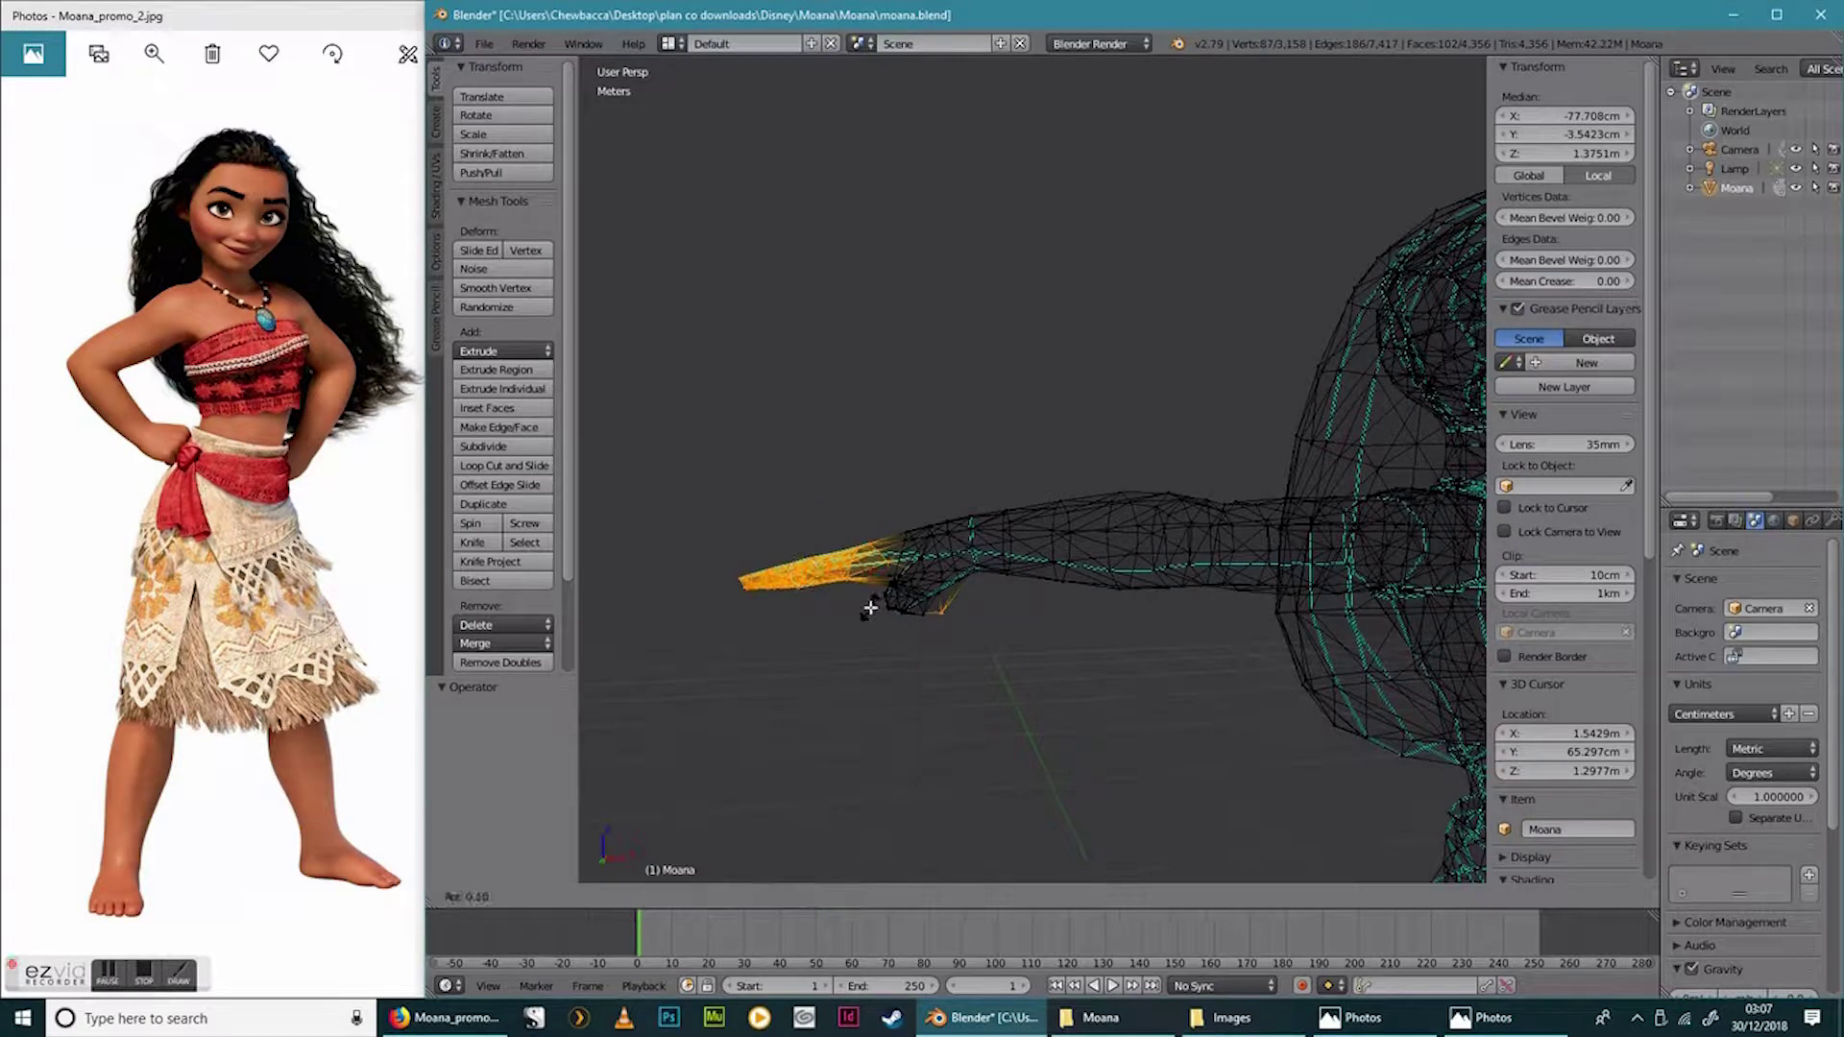
key("y")
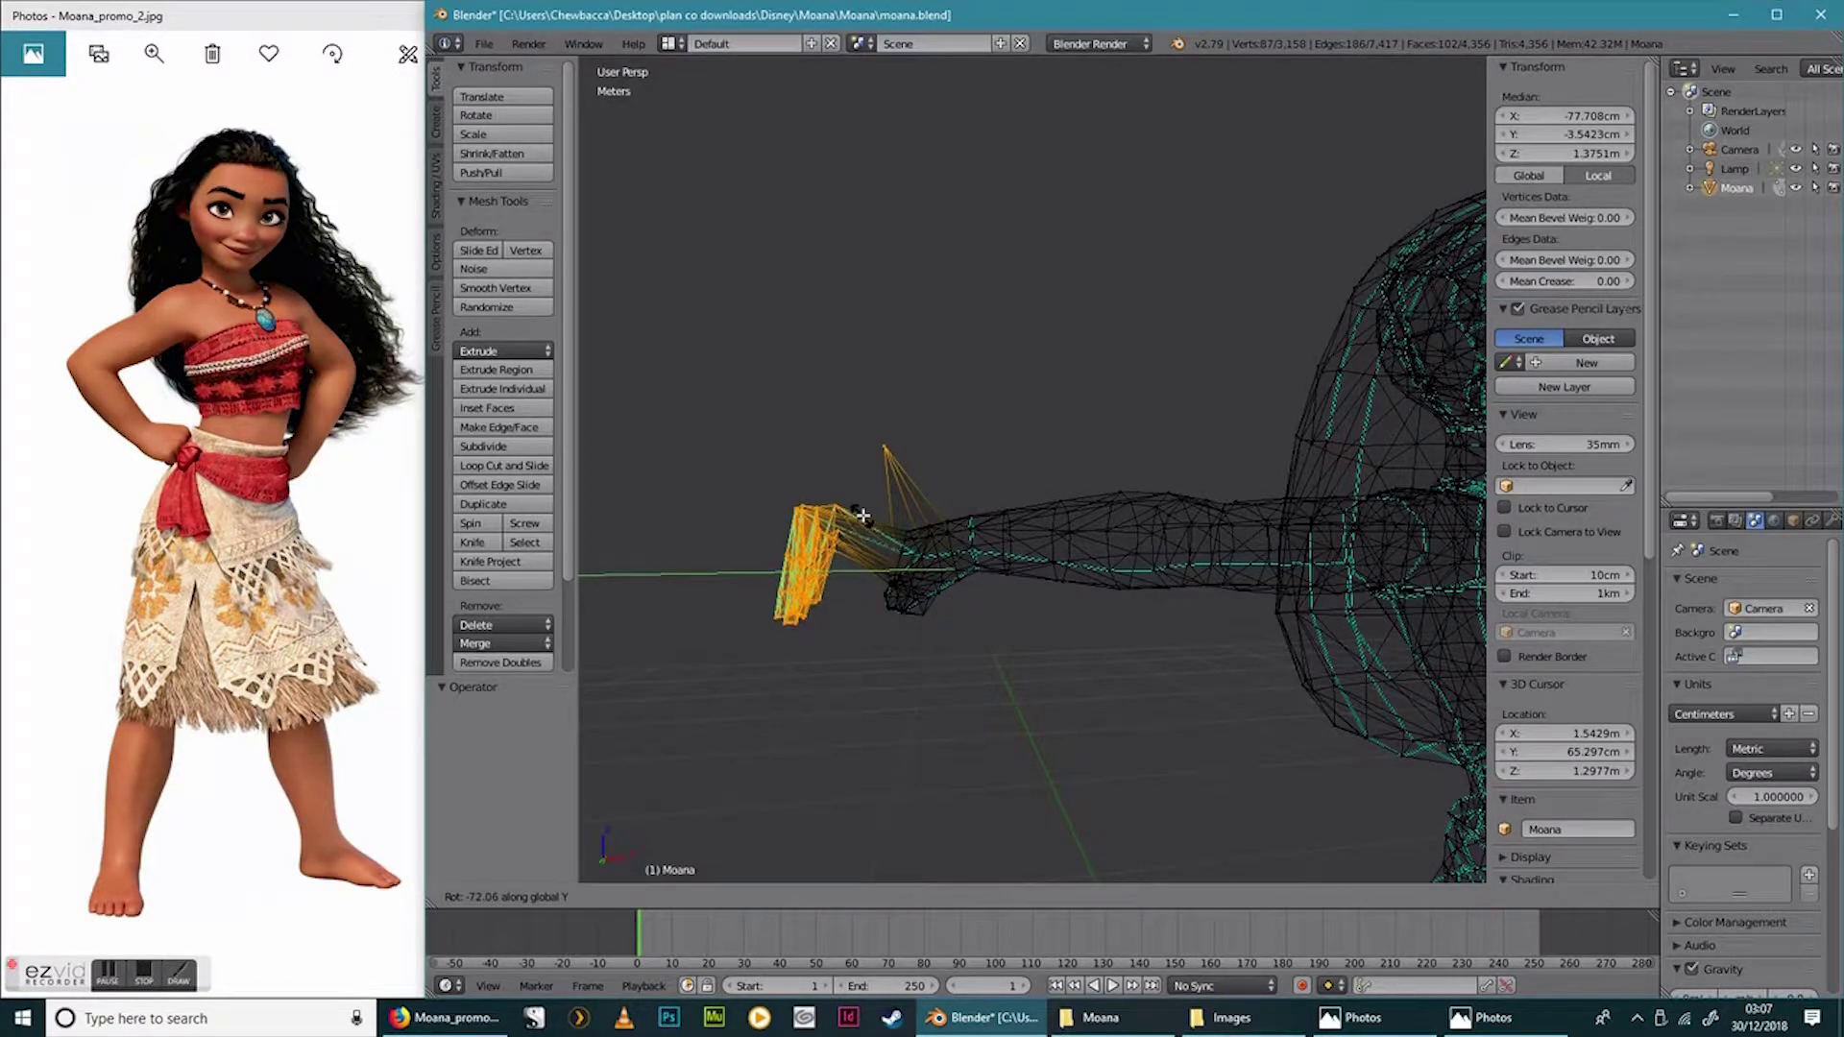
key("Escape")
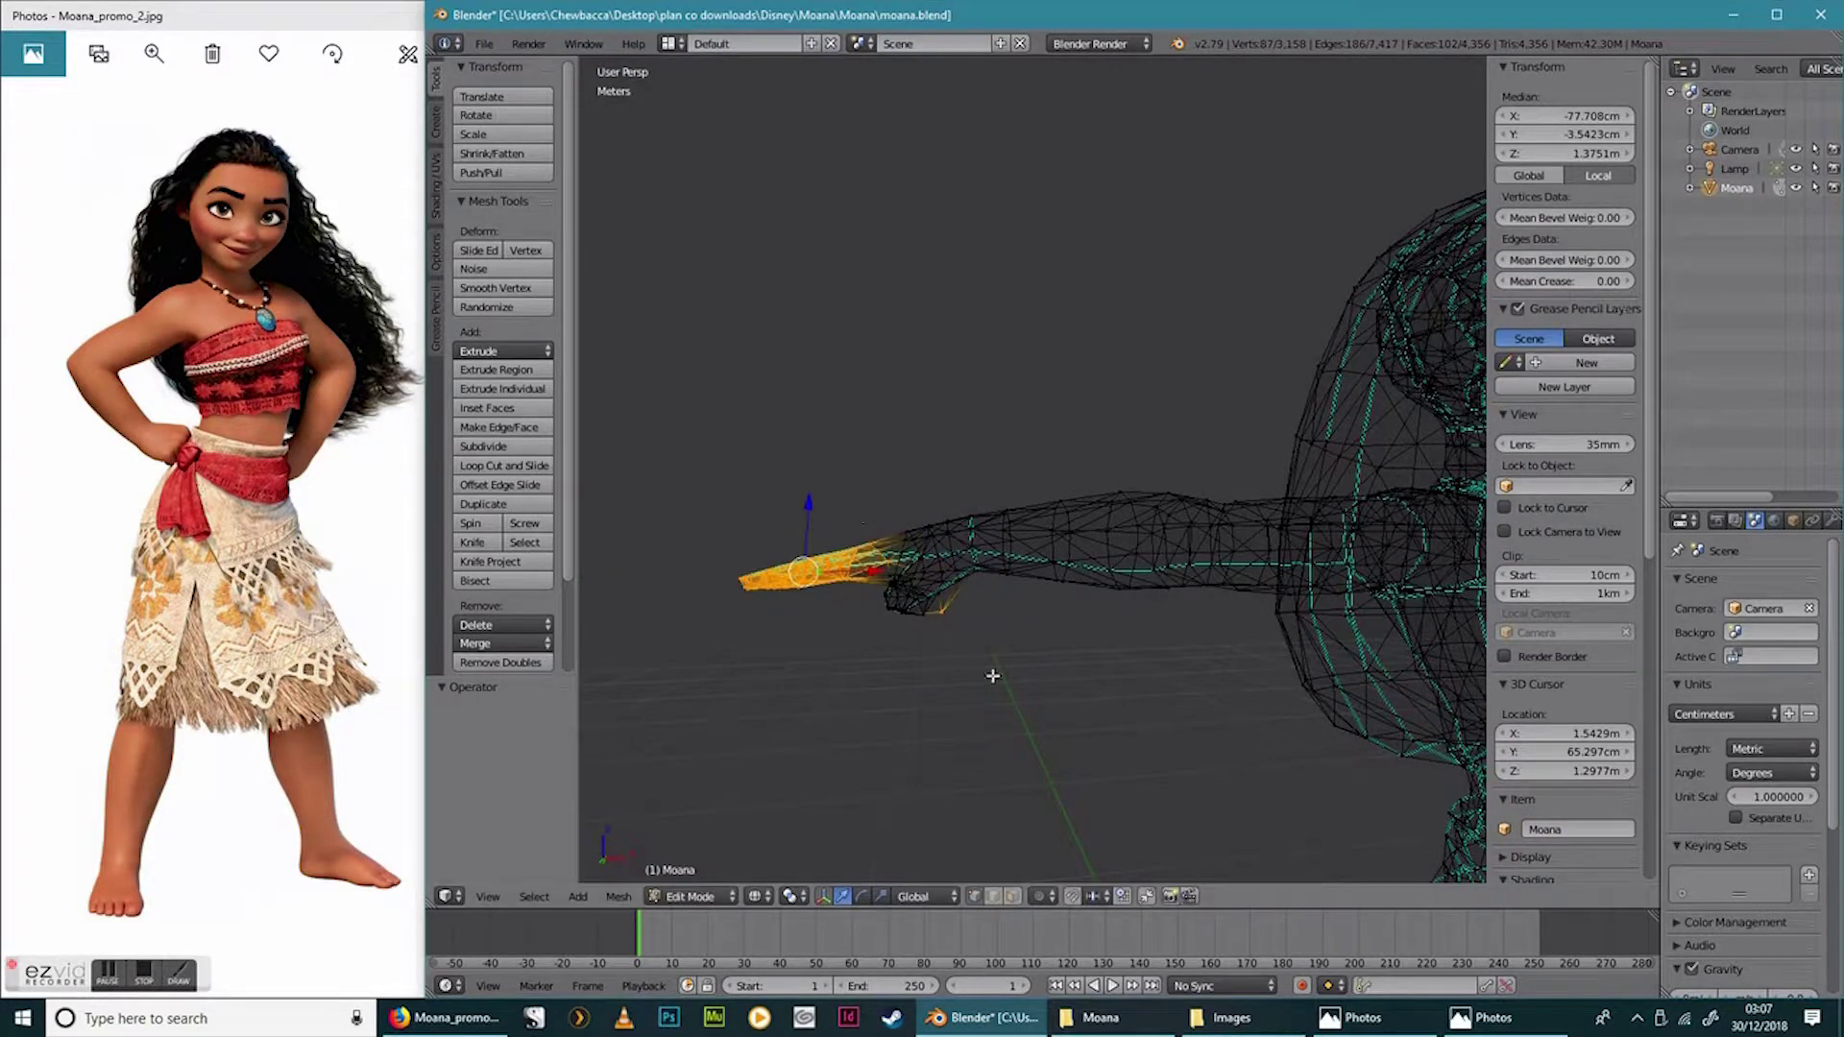
Deselect the stray vertex at the thumb base and rotate the selected right-hand fingers about -85.3° around global Y.
key("c")
left_click(939, 606)
right_click(945, 669)
key("r")
key("y")
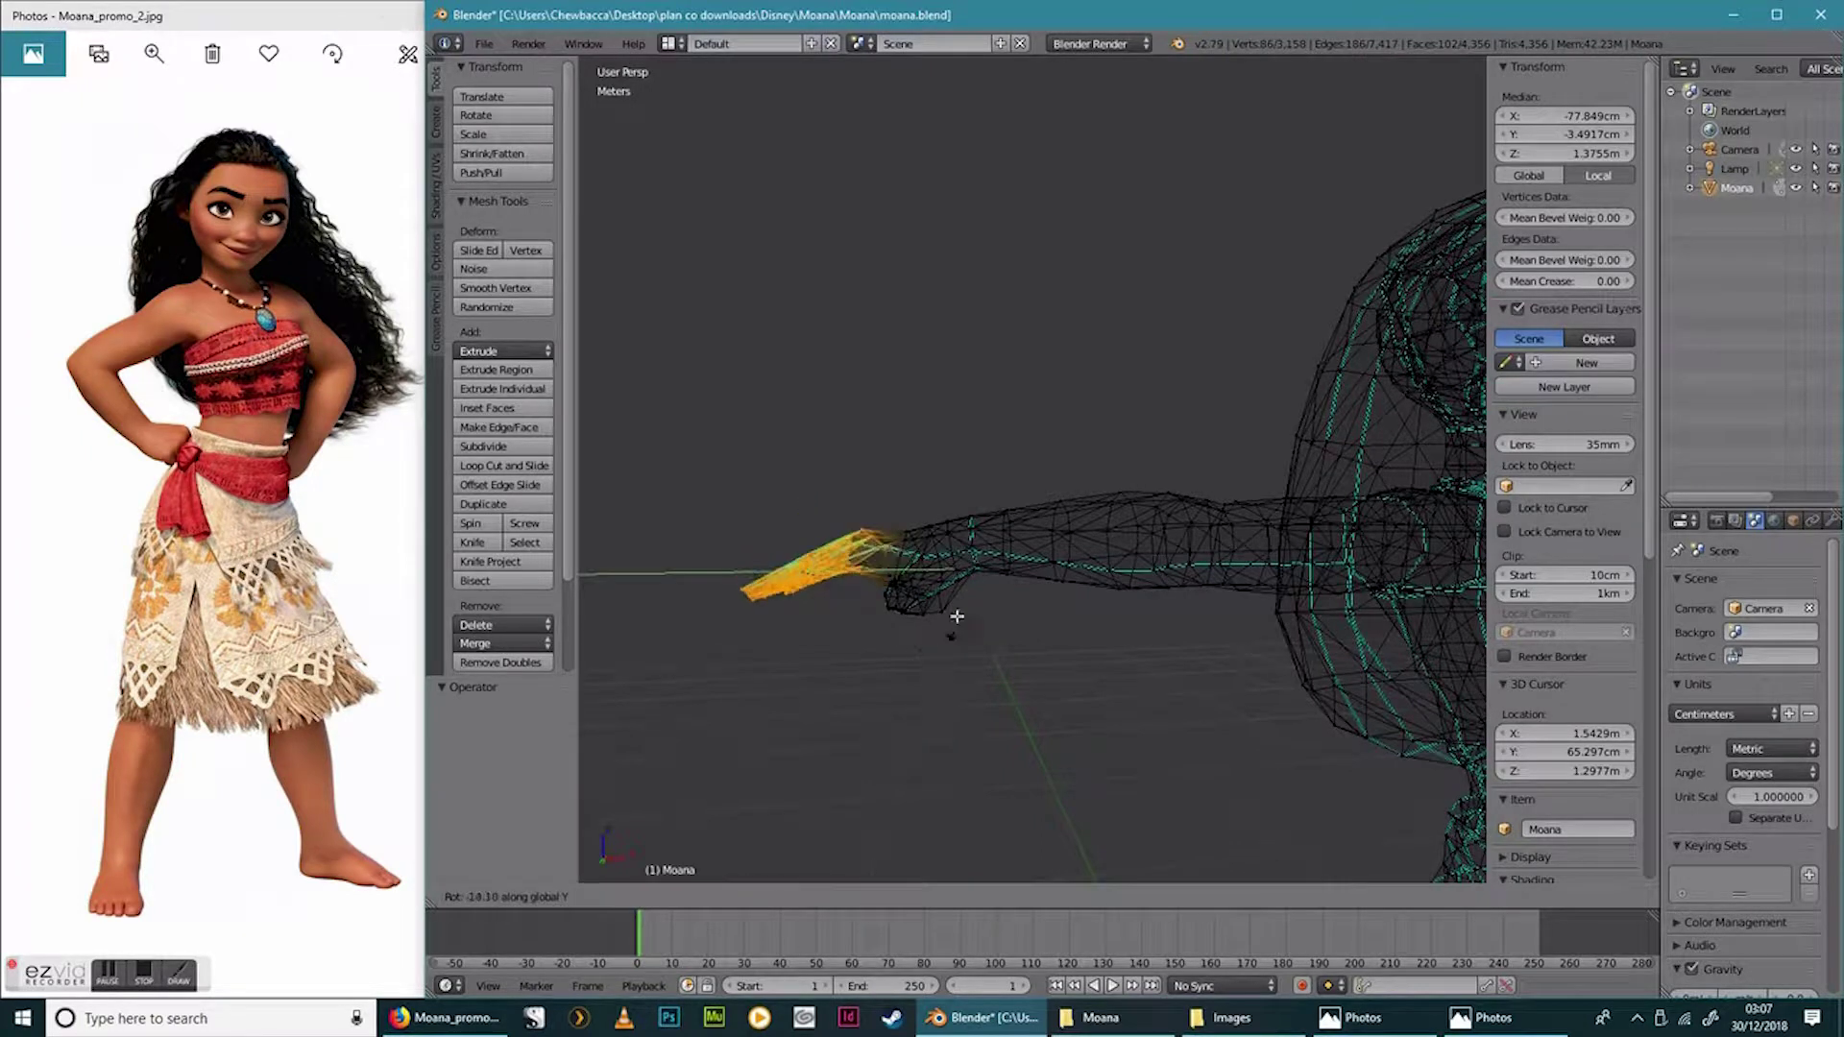
left_click(879, 481)
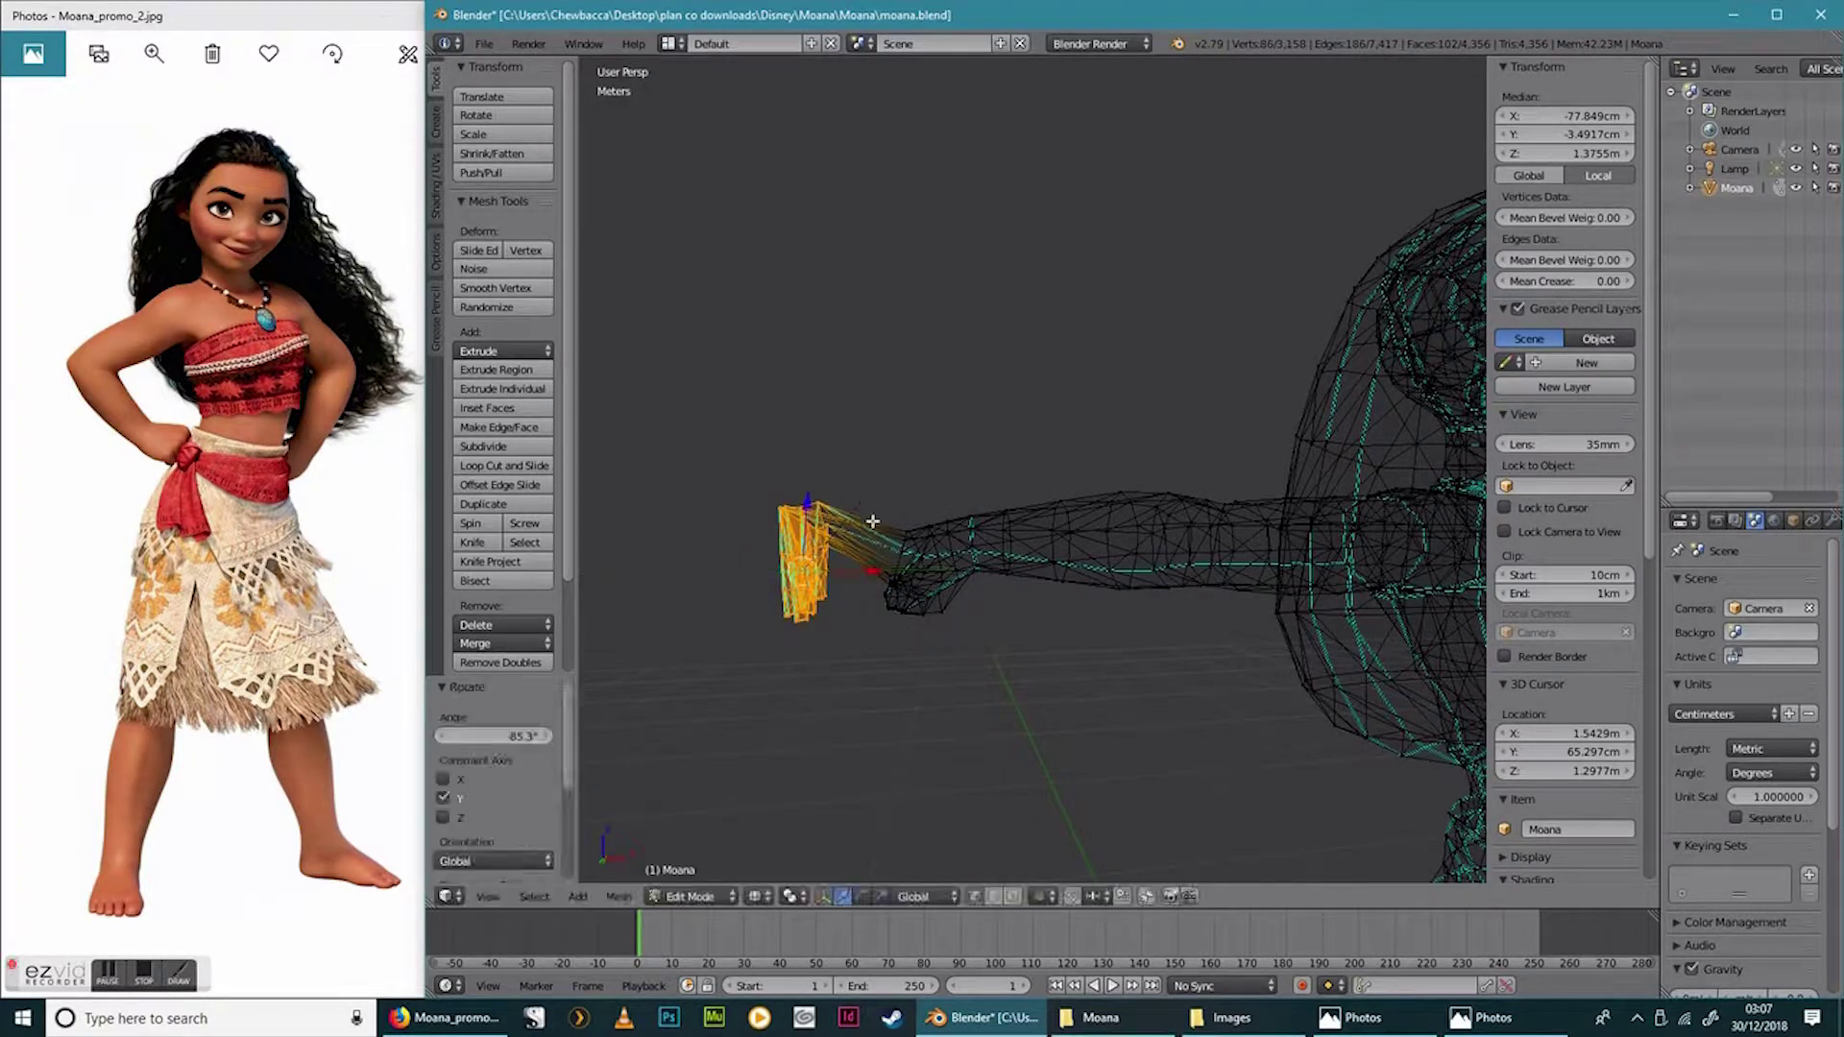
Move the bent fingers about -4.21 cm along Z and 5.85 cm along X to meet the palm.
left_click_drag(801, 503, 768, 558)
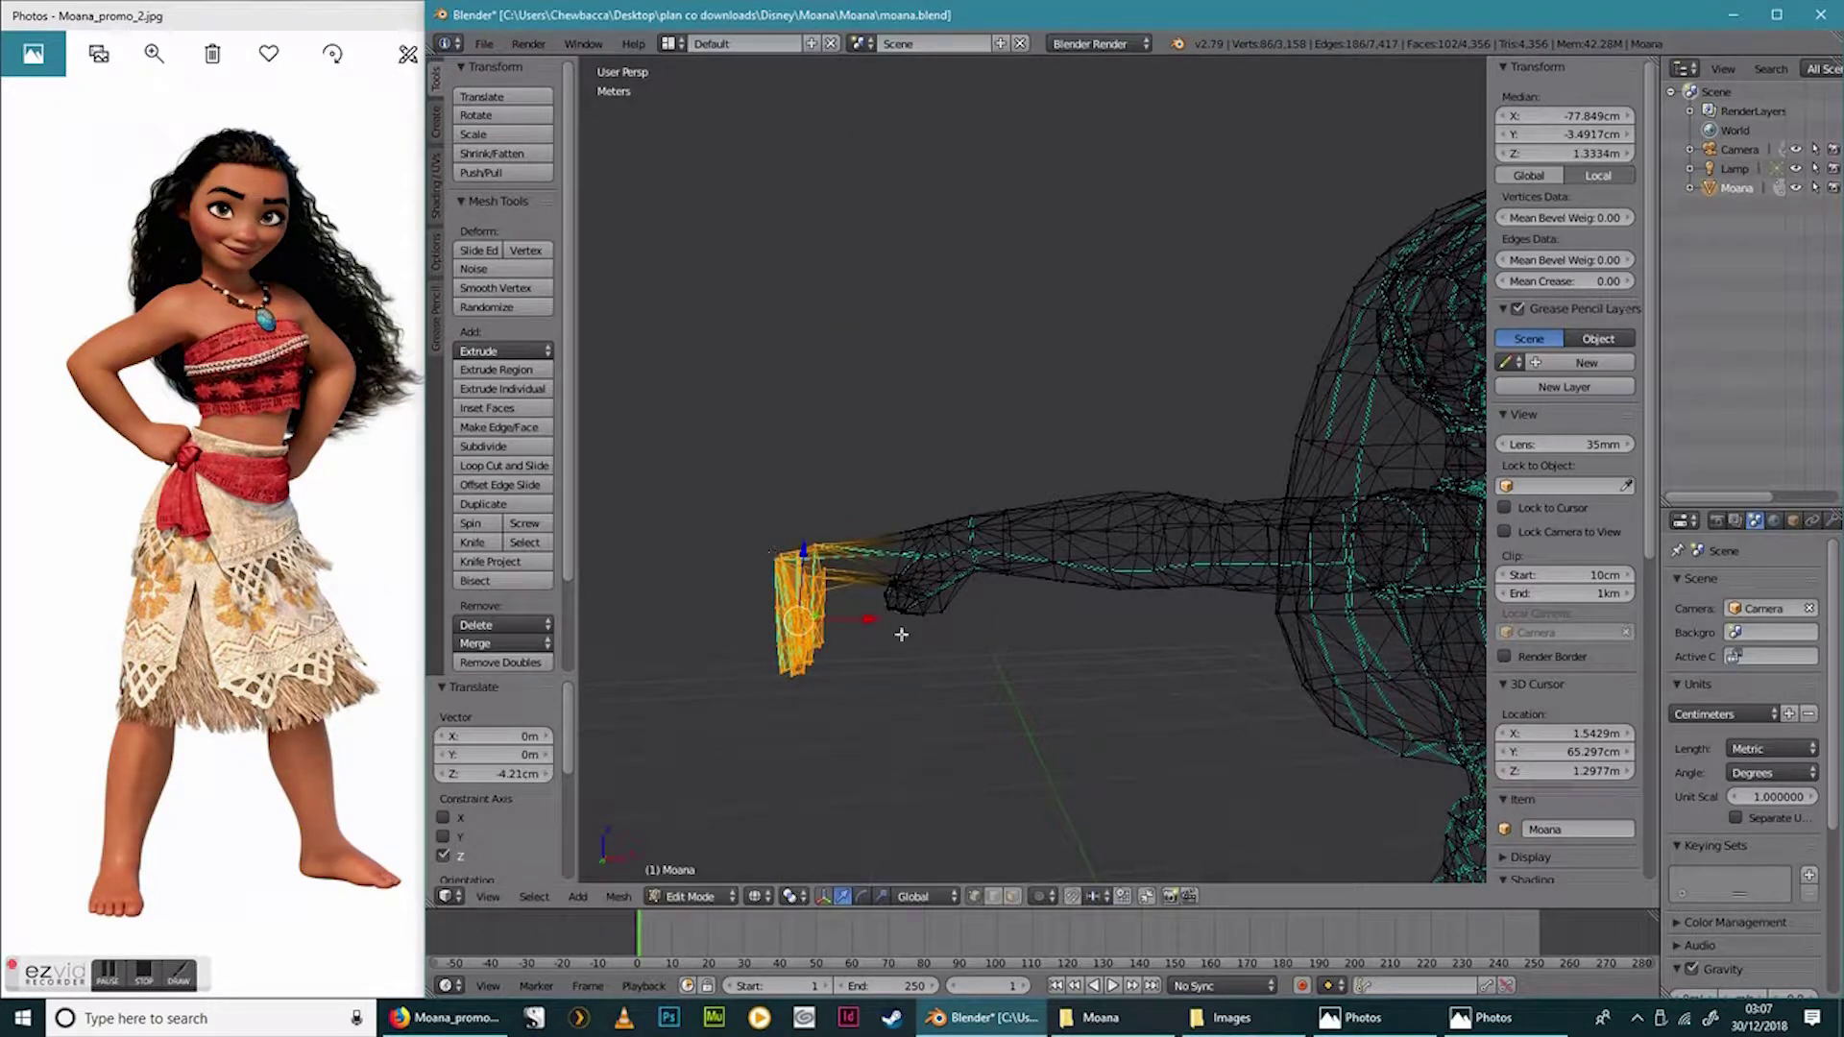
left_click_drag(870, 620, 941, 621)
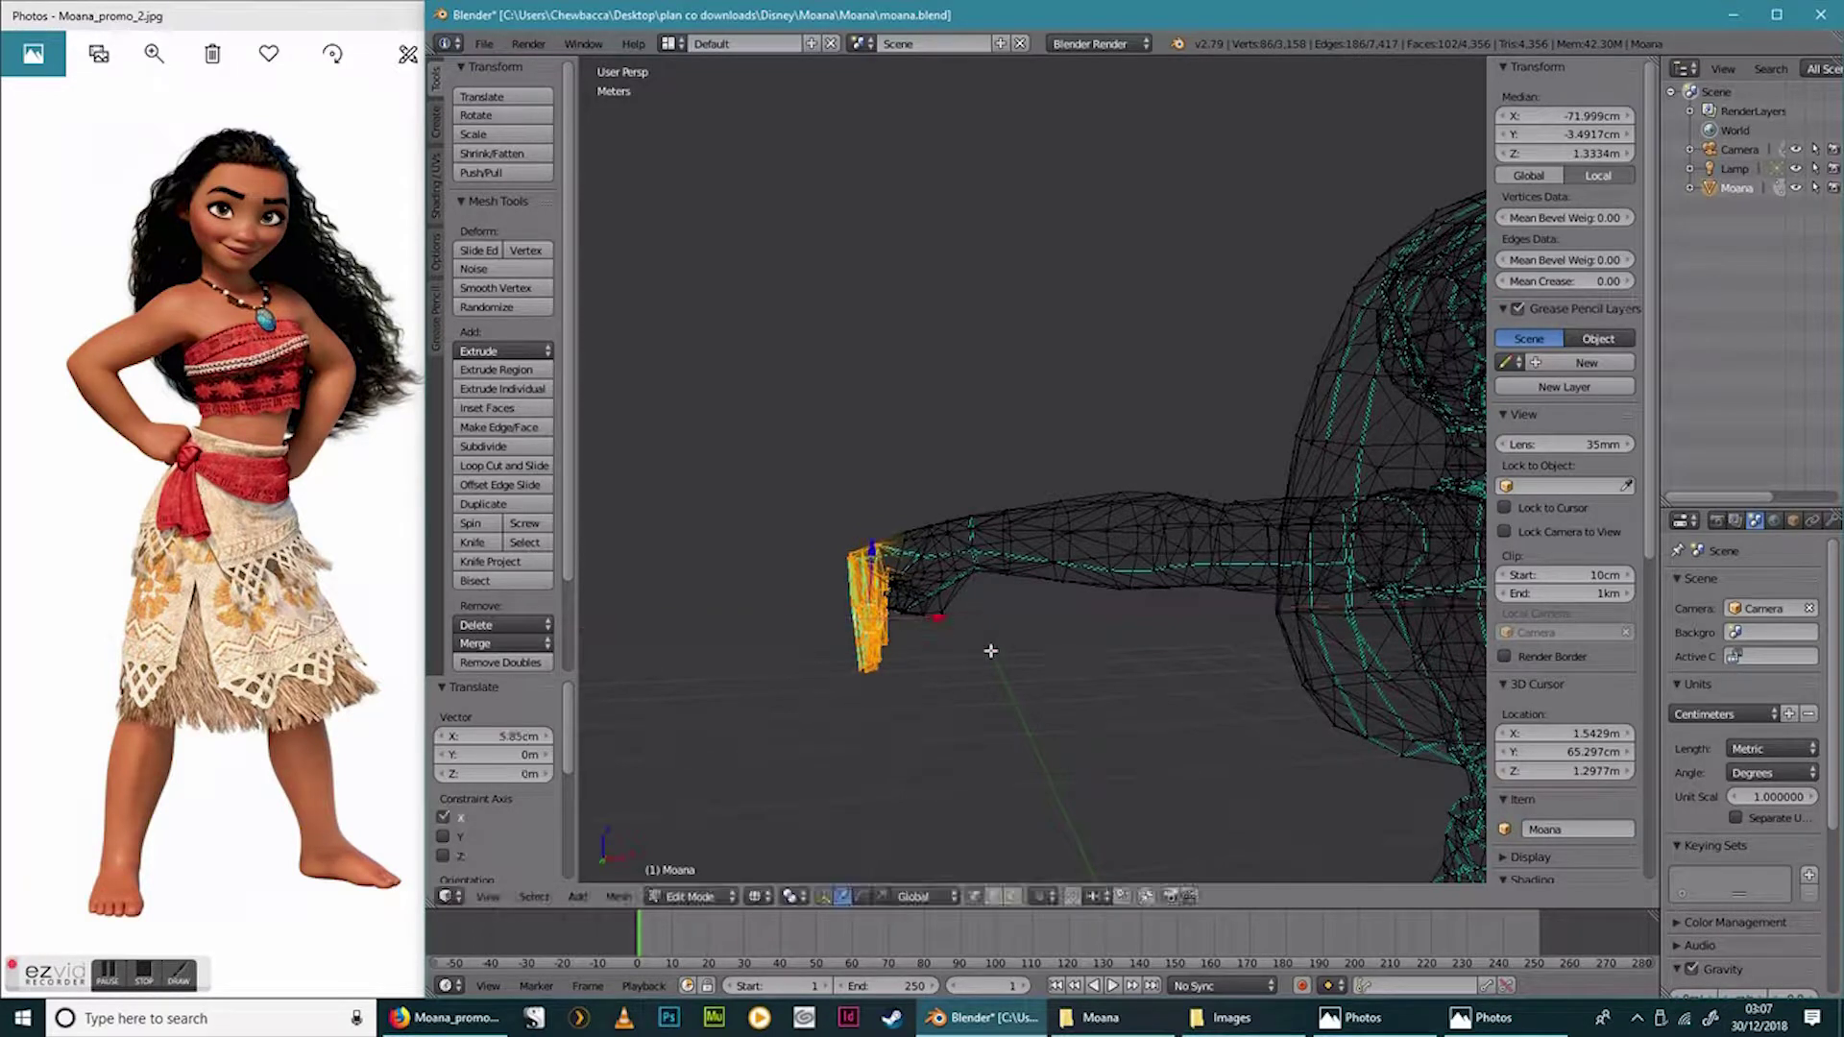
middle_click_drag(992, 651, 1004, 650)
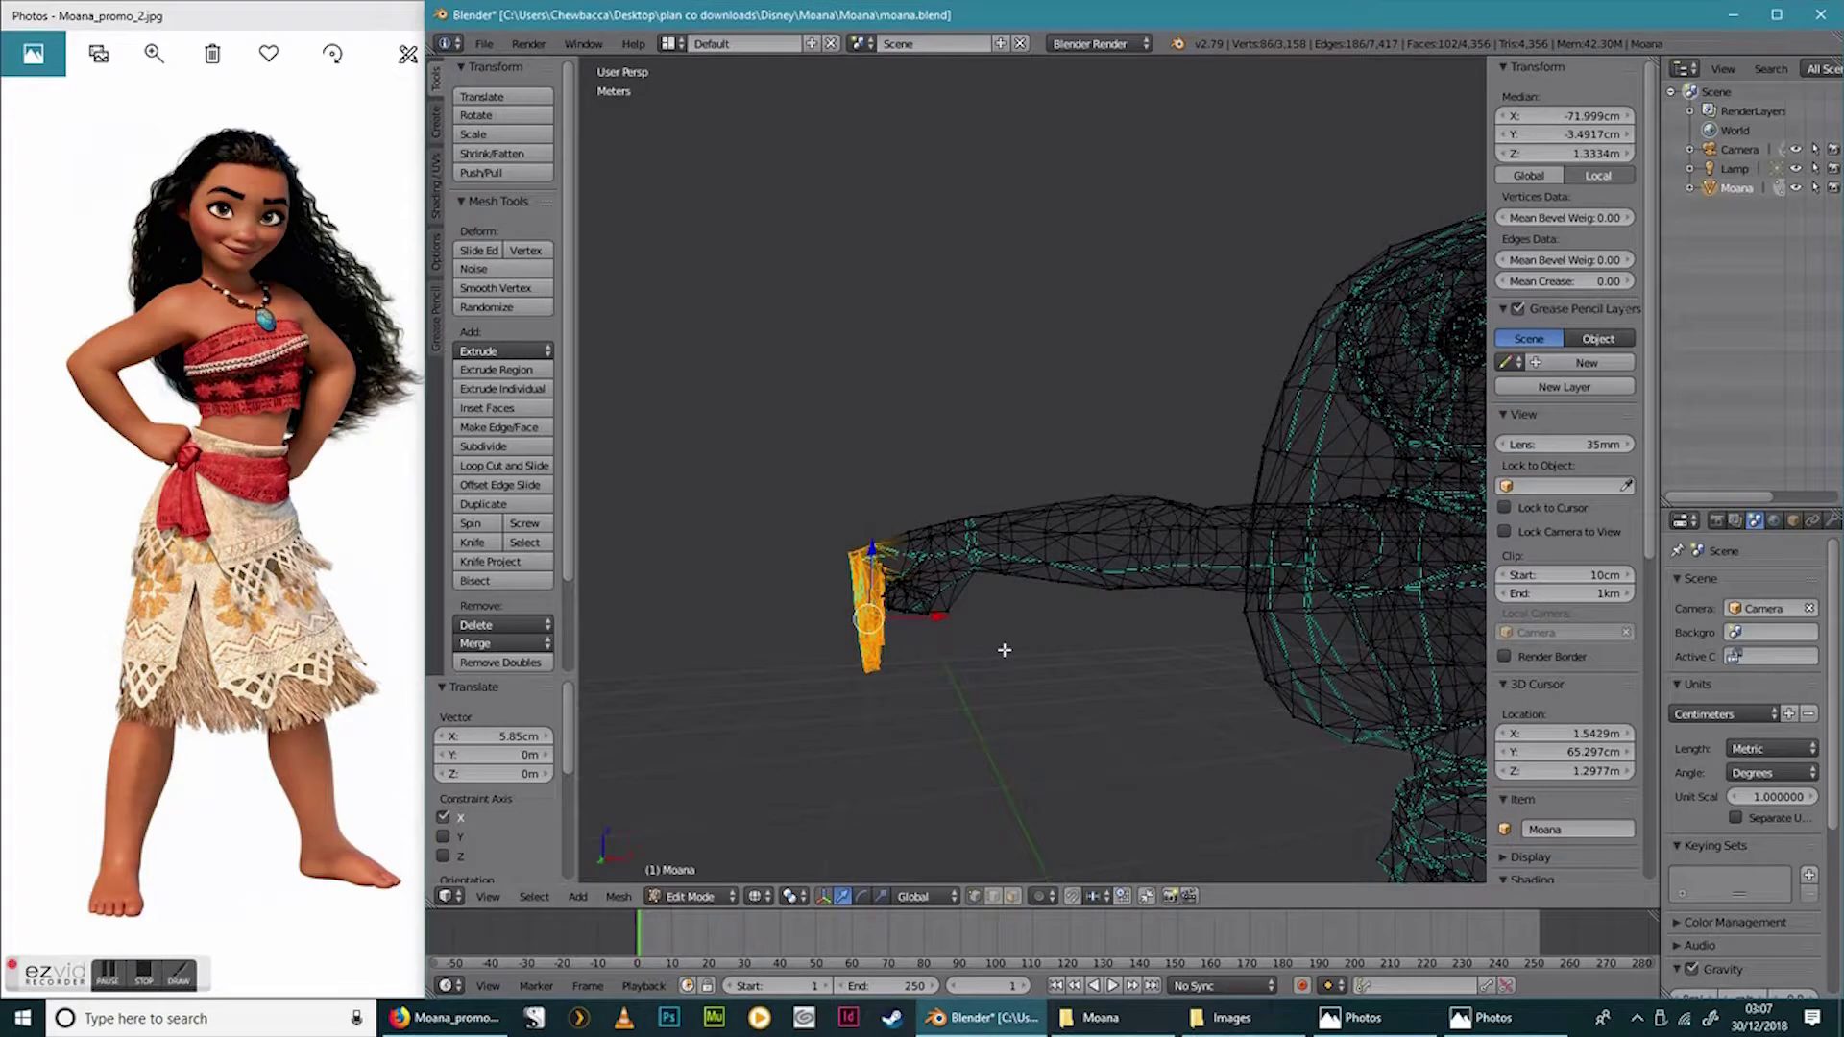
Clear the selection and circle-select only the lower halves of all four right-hand fingers, including the outermost one.
key("a")
key("c")
left_click_drag(865, 638, 866, 663)
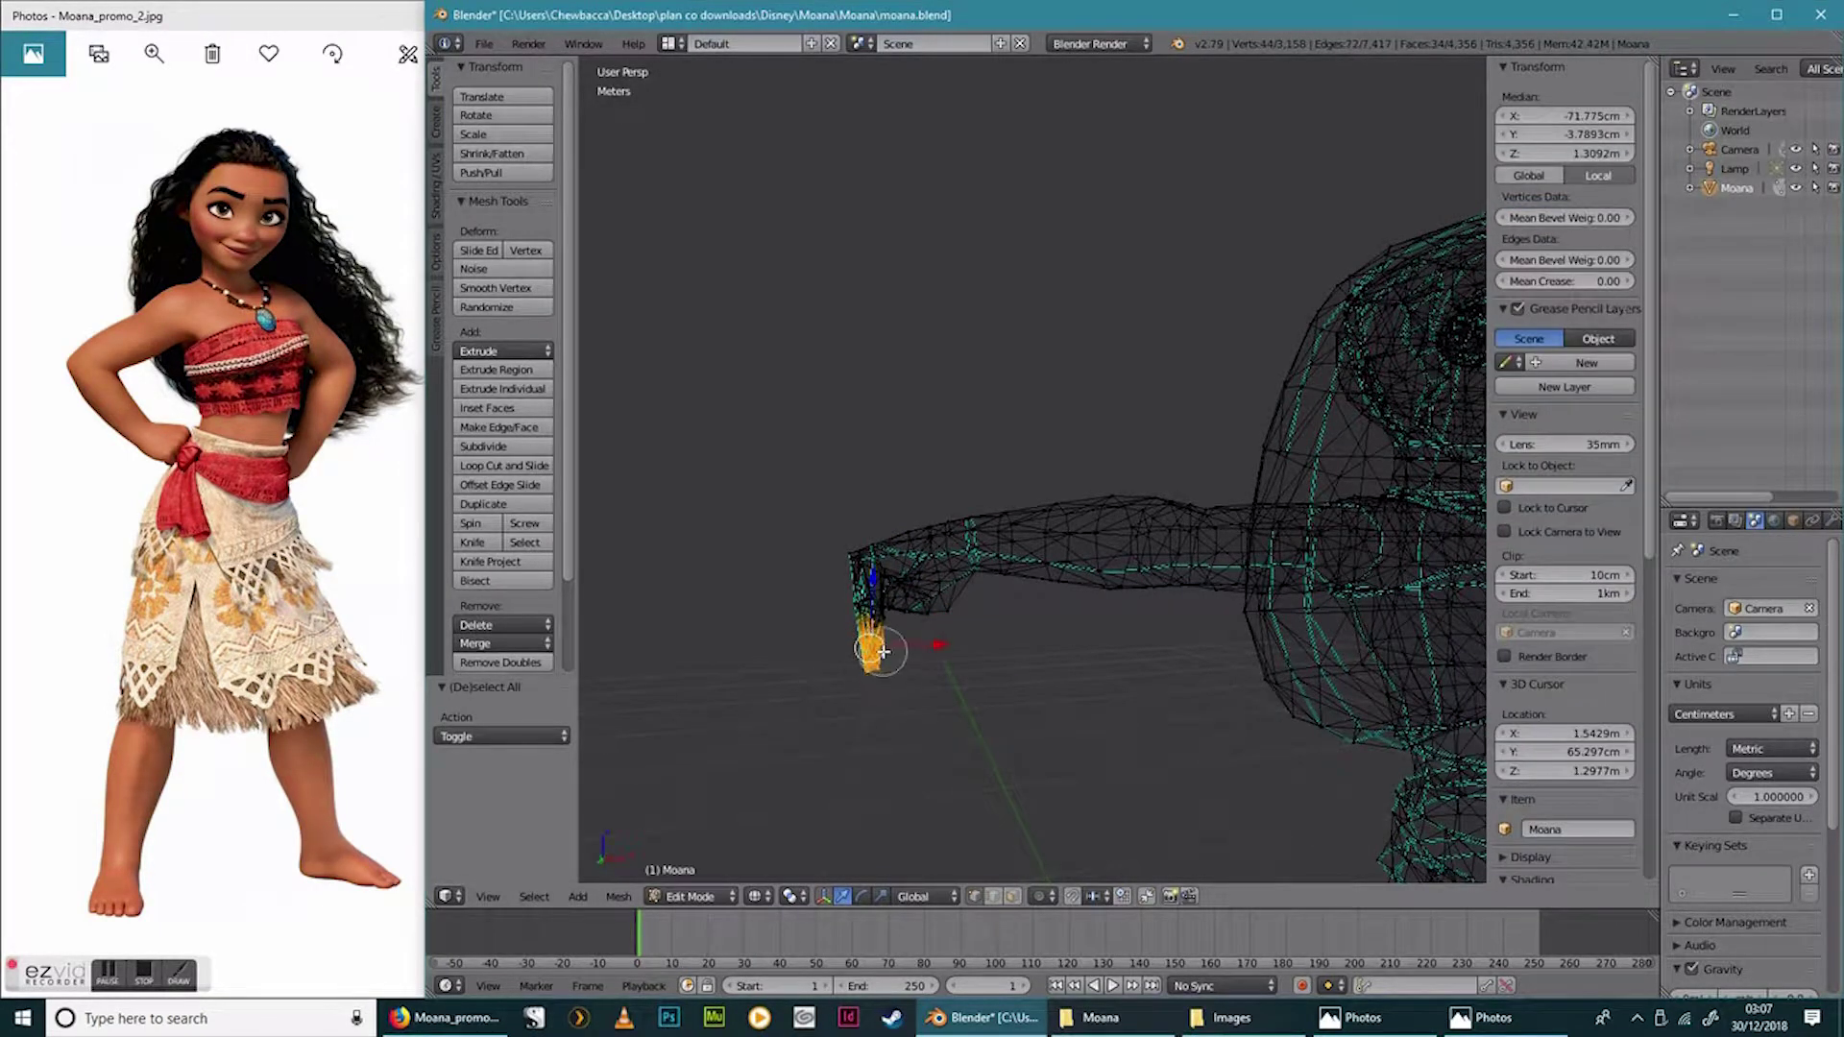
right_click(869, 662)
mouse_move(926, 692)
middle_mouse_down()
mouse_move(1156, 691)
mouse_move(1118, 715)
middle_mouse_up()
key("c")
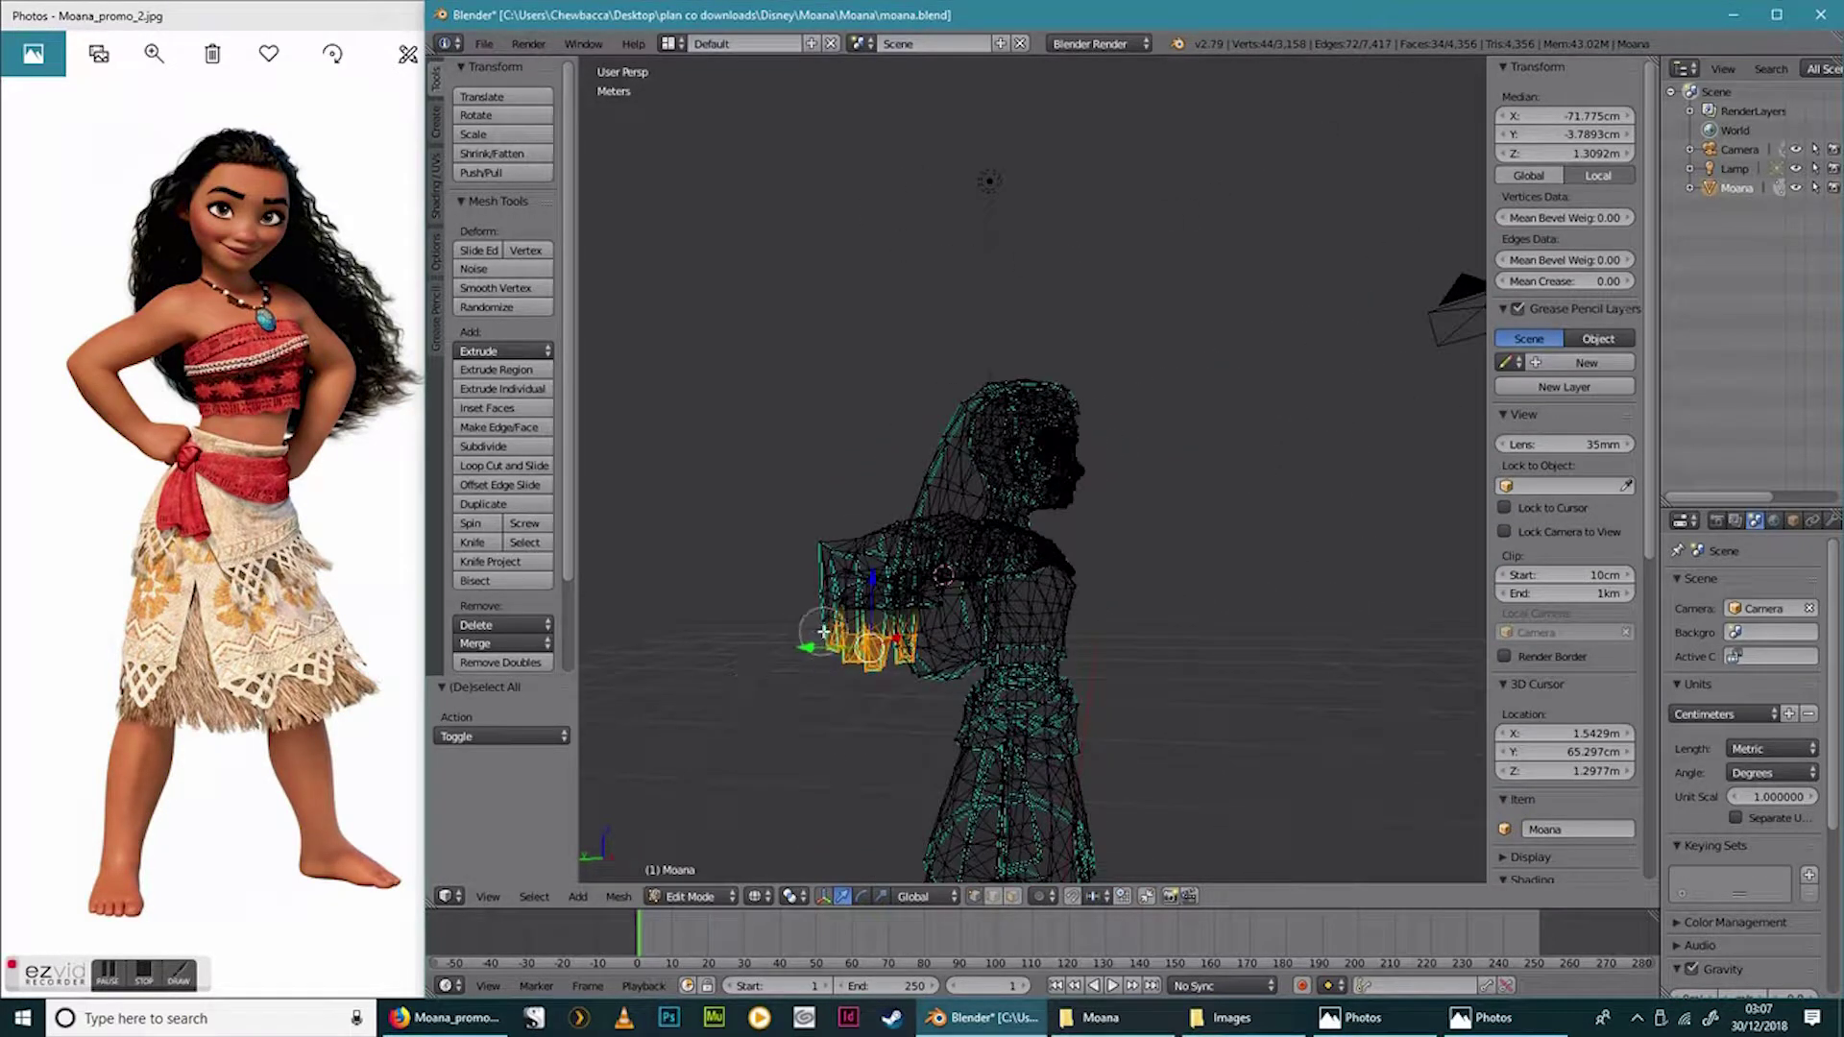
left_click_drag(820, 639, 821, 656)
right_click(821, 656)
middle_click_drag(1003, 698, 841, 686)
Rotate the selected fingertips around global Y so they curl in under the palm.
key("r")
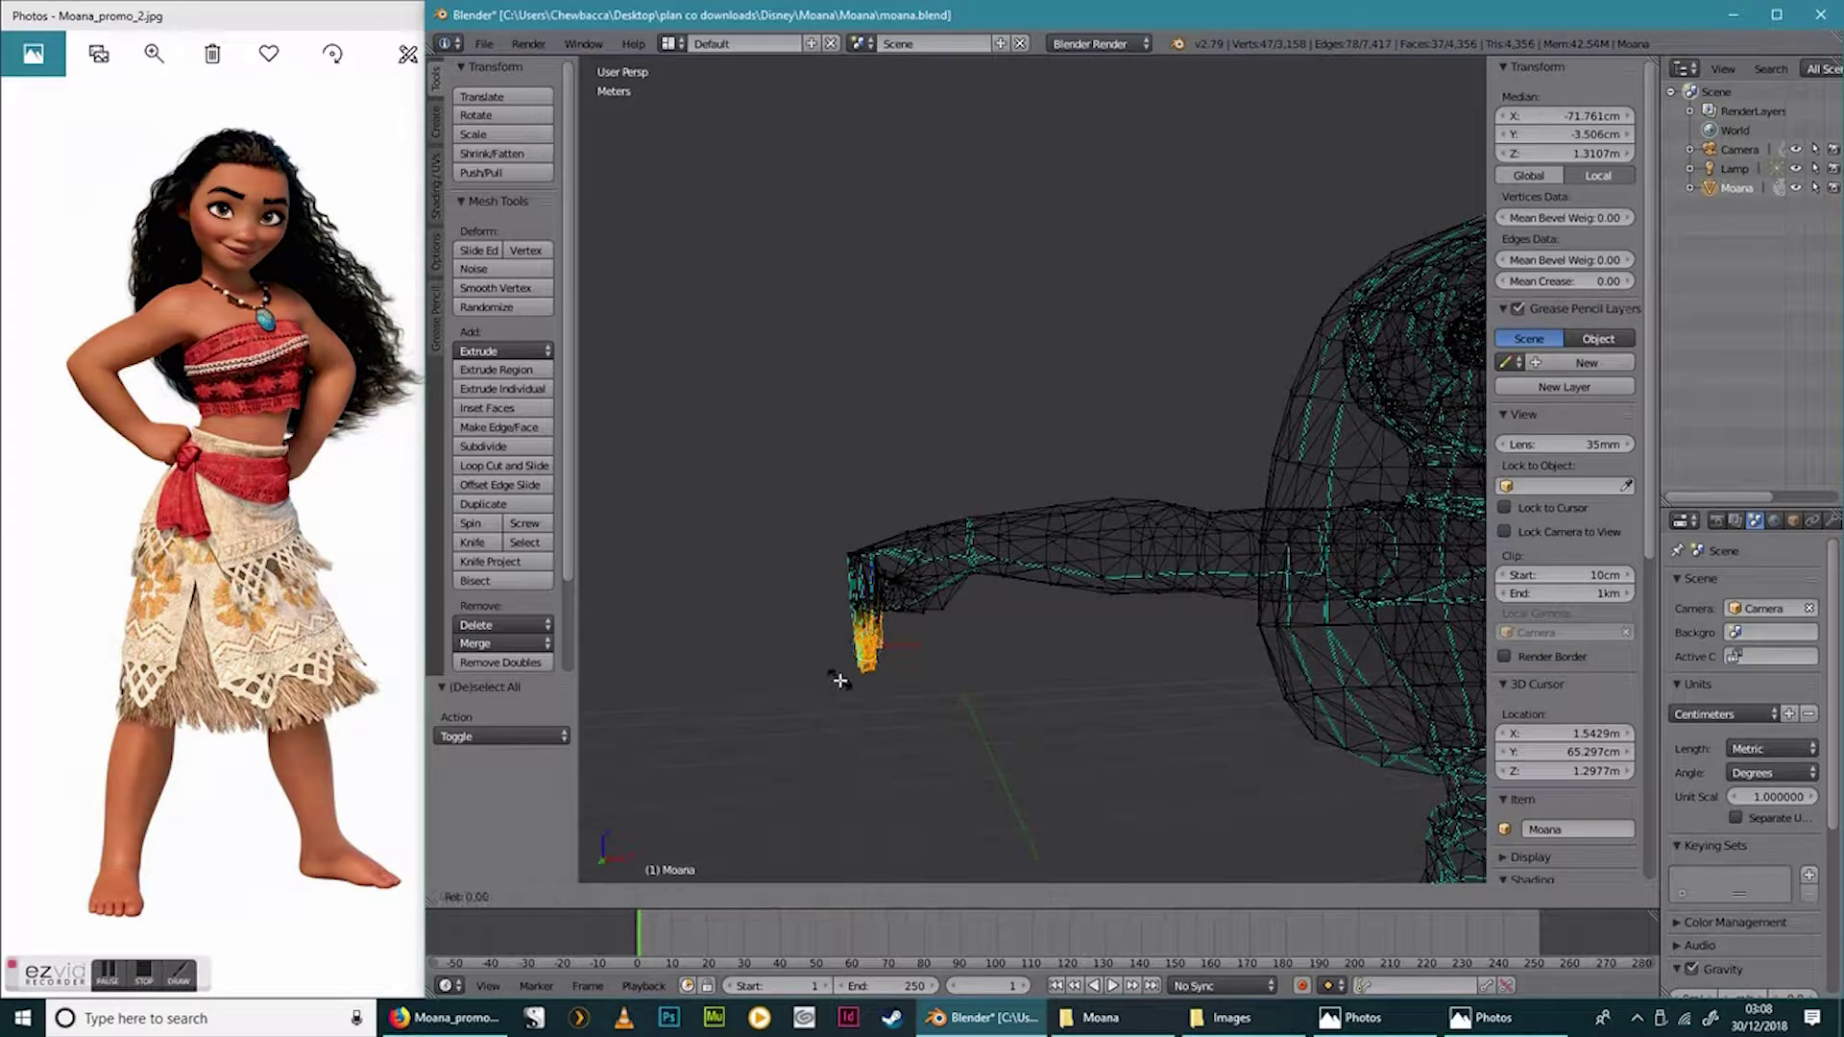
key("y")
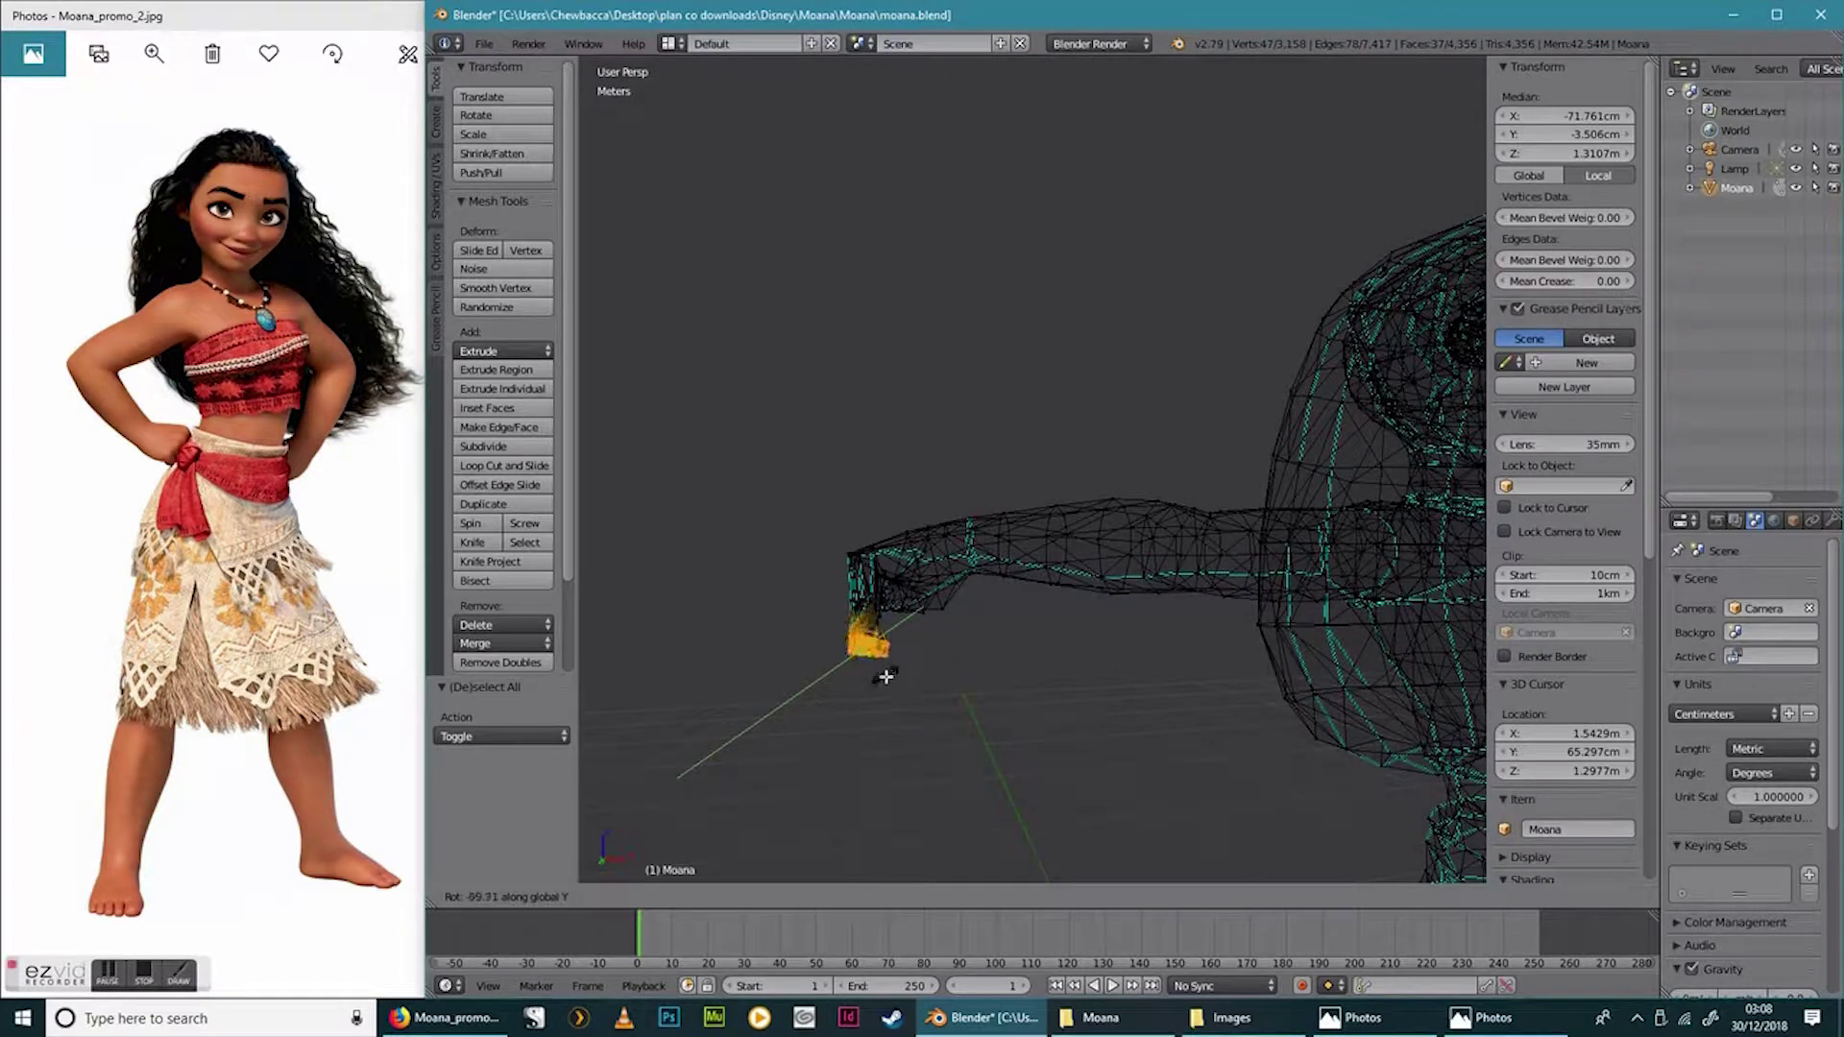
left_click(885, 667)
Move the curled fingertips 1.5 cm along Z and about 1.26 cm along X, and deselect everything.
key("g")
key("z")
left_click(877, 573)
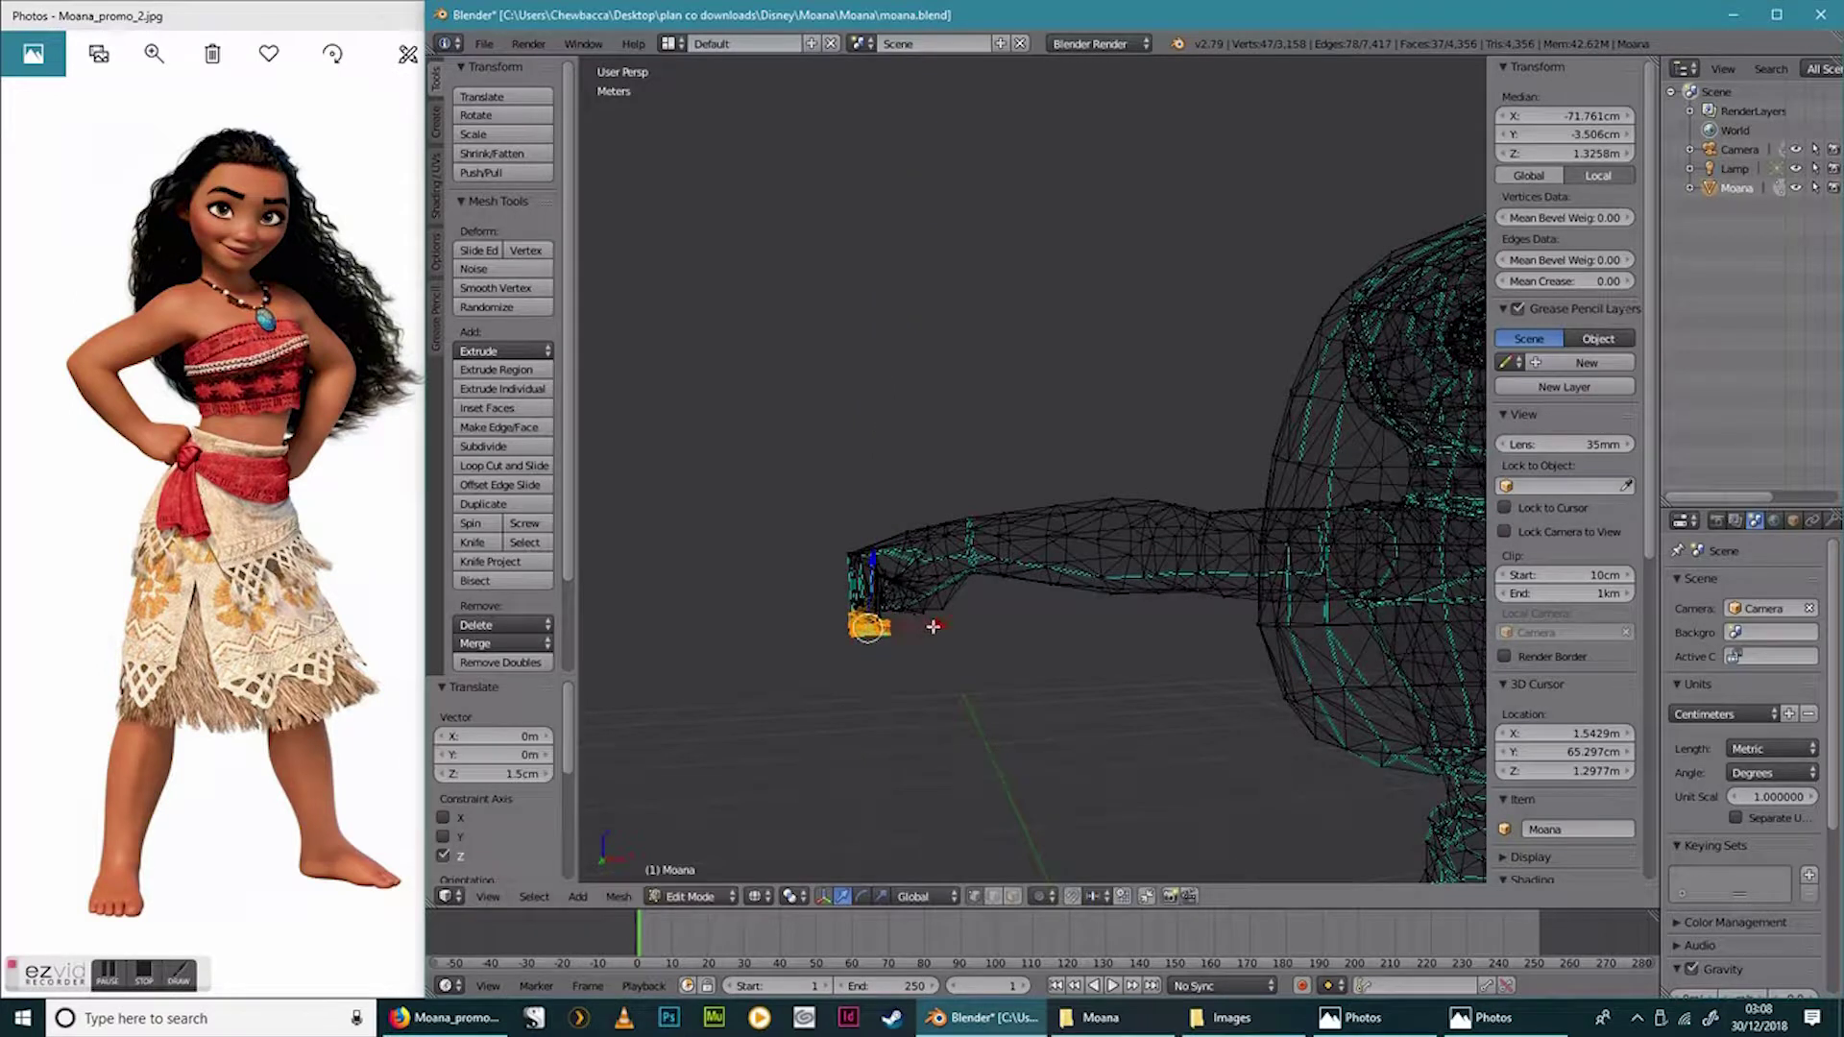
key("g")
key("x")
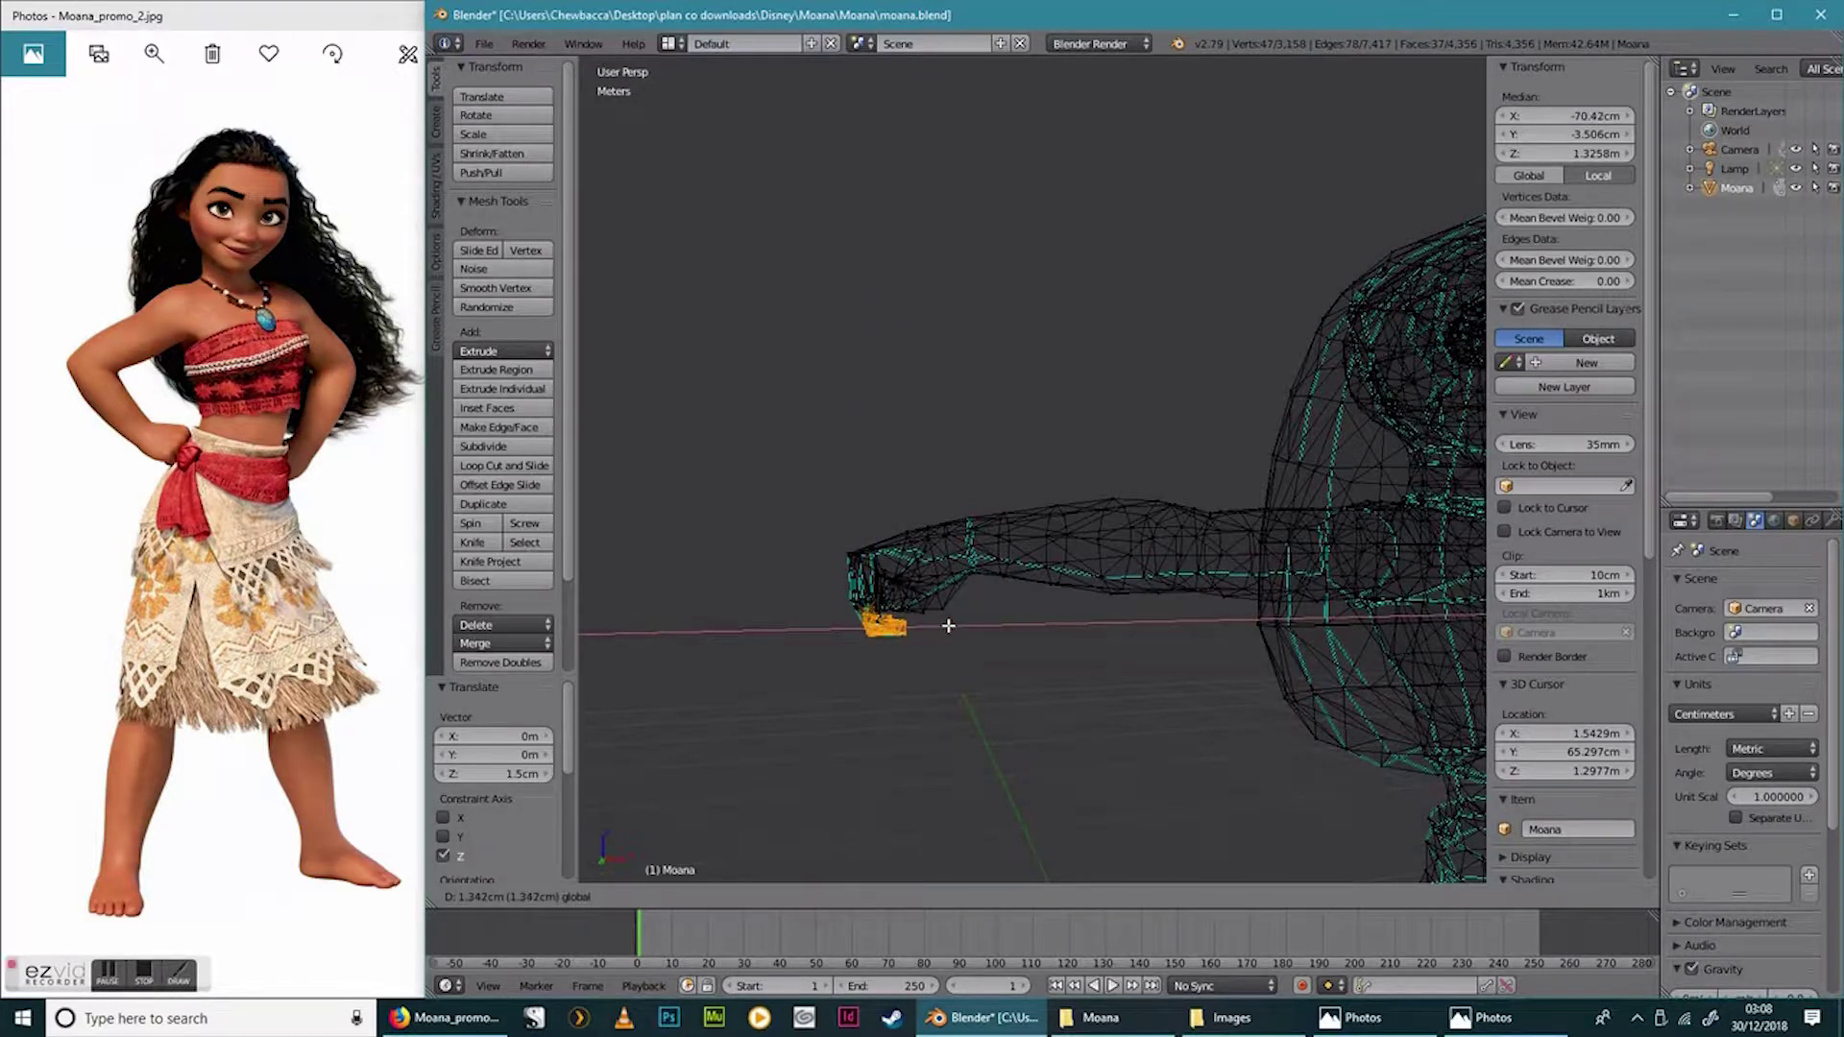
left_click(911, 764)
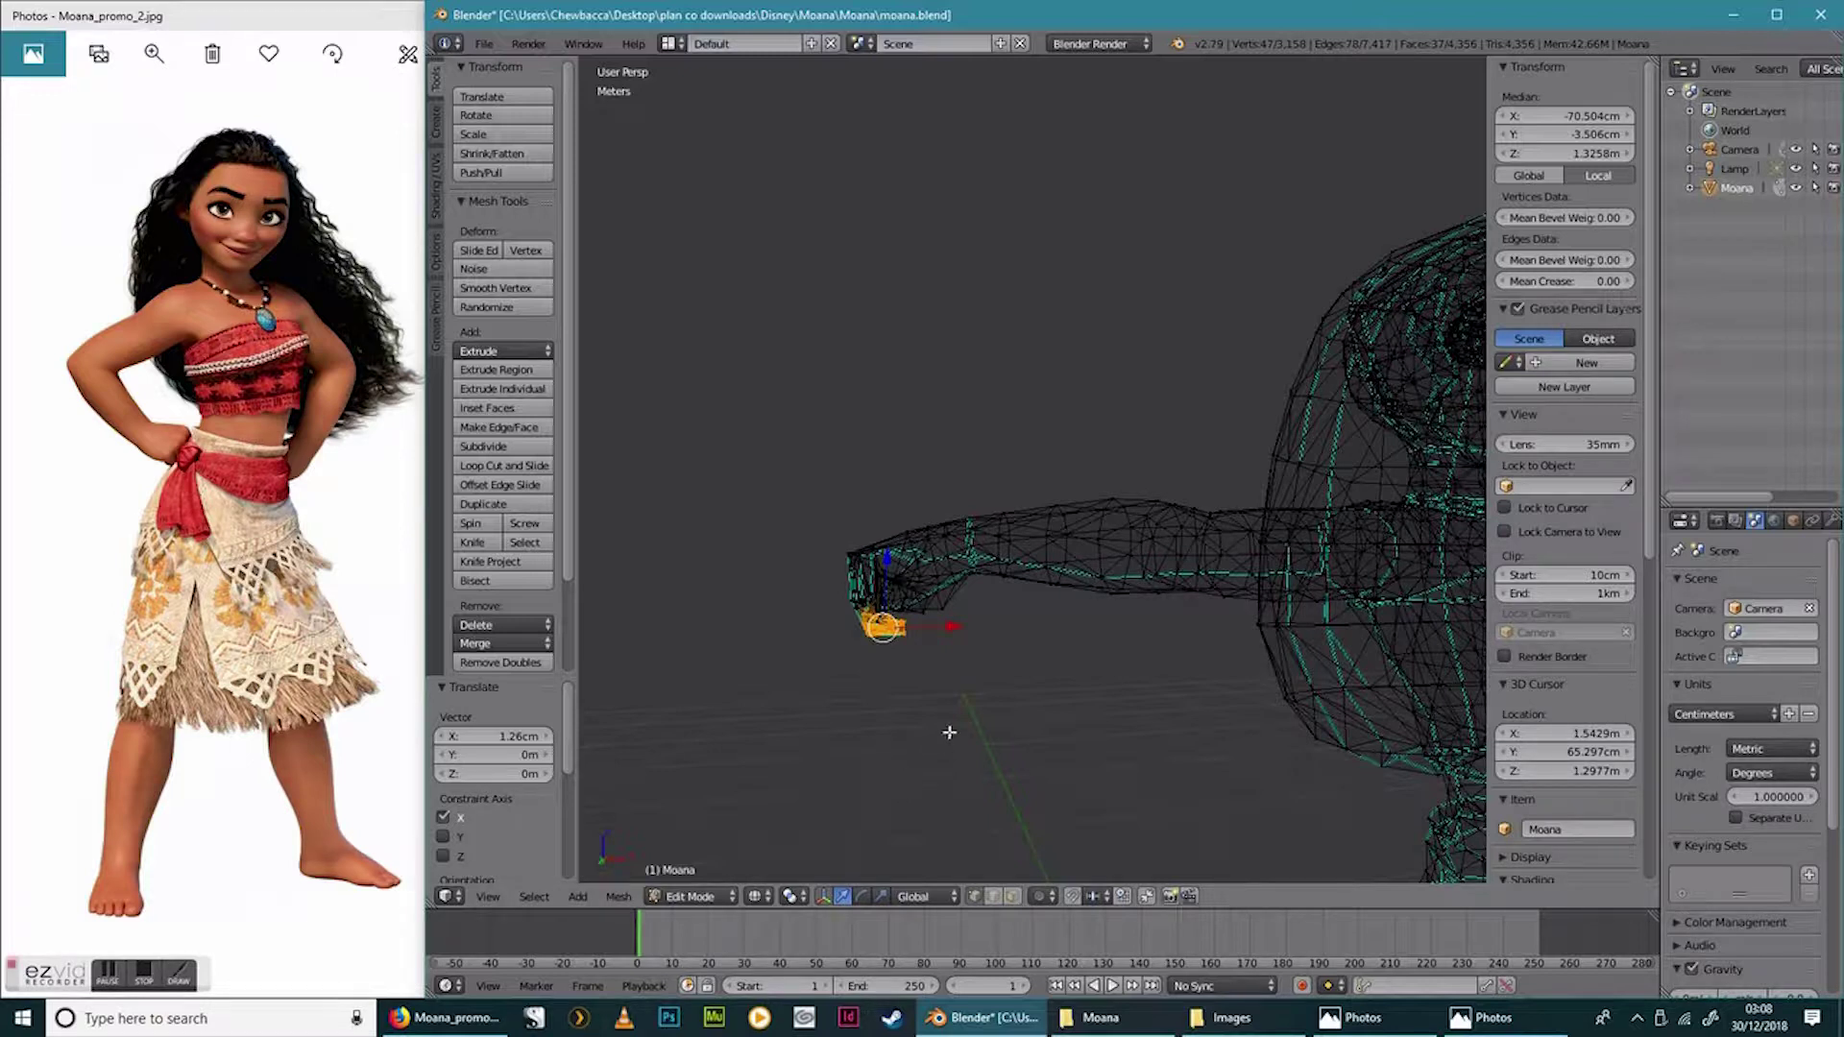
key("a")
Select the thumb vertices of the character's left hand, from the tip to the base.
scroll(1008, 711, "down", 6)
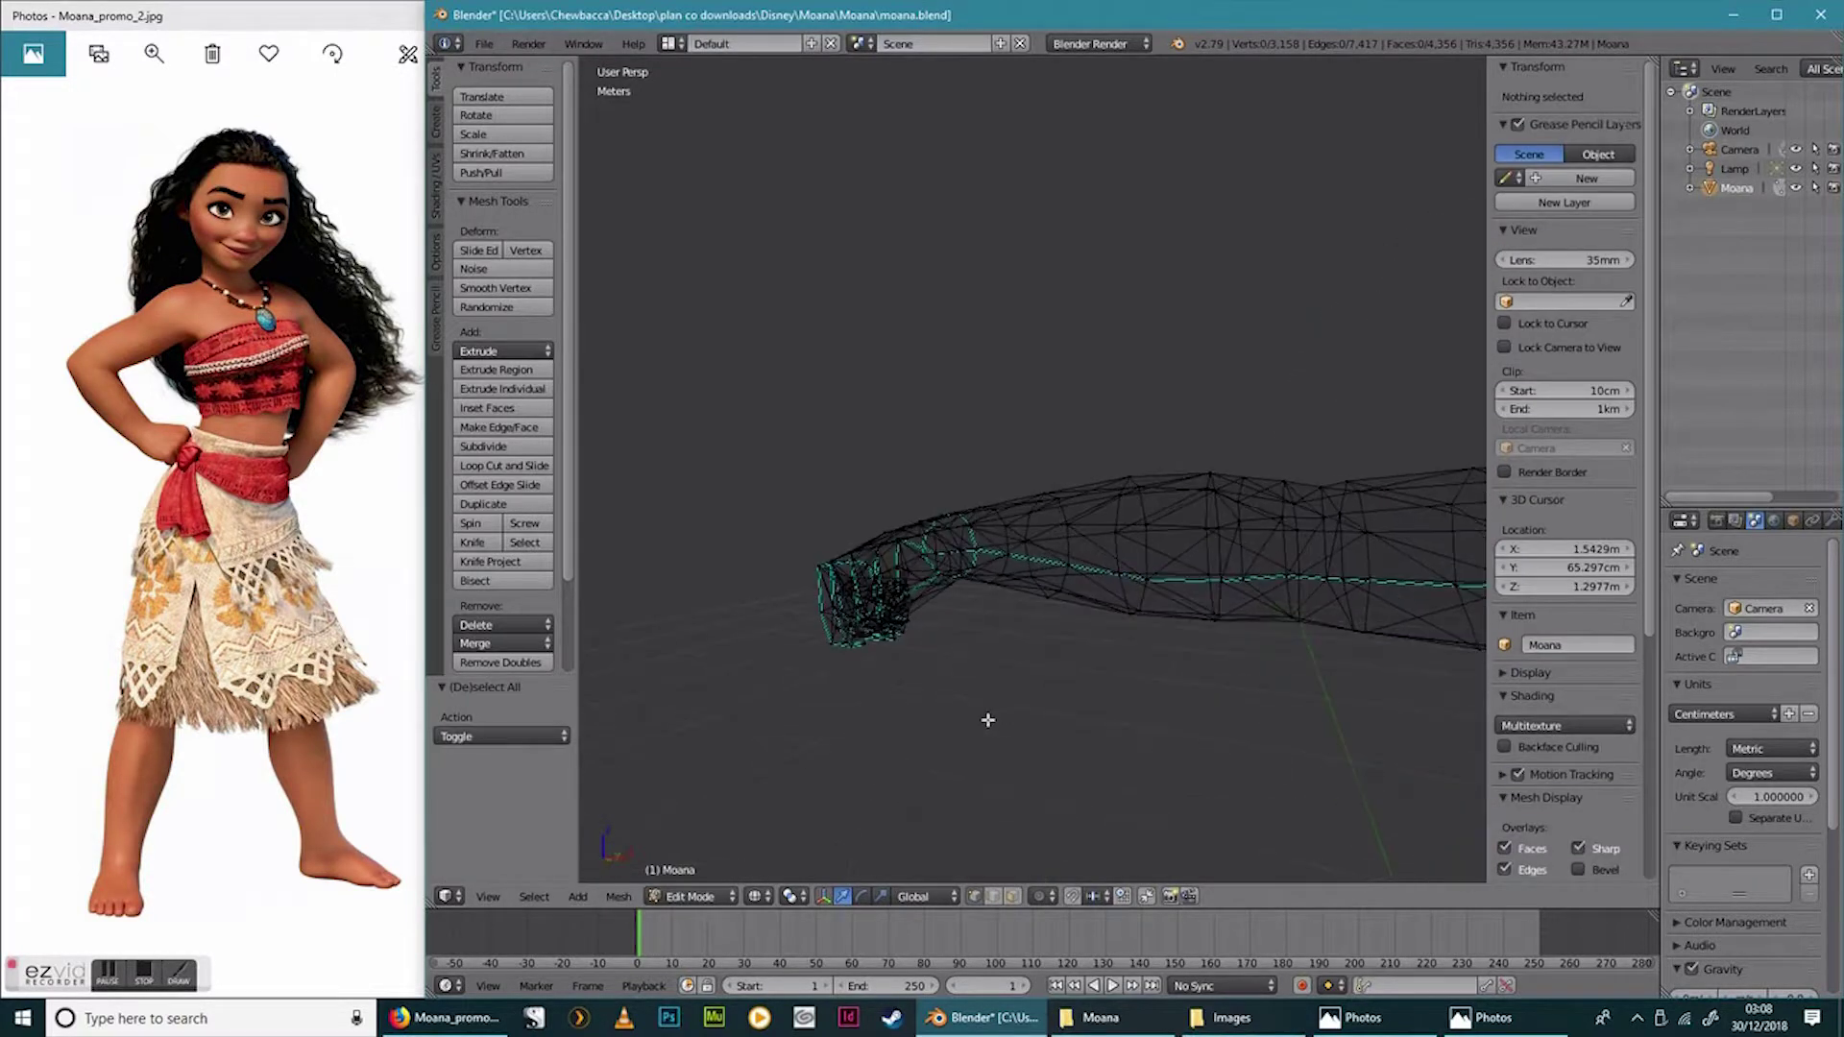
scroll(1003, 708, "up", 6)
middle_click_drag(1284, 666, 1064, 641)
middle_click_drag(1175, 642, 1178, 707)
scroll(1214, 617, "down", 6)
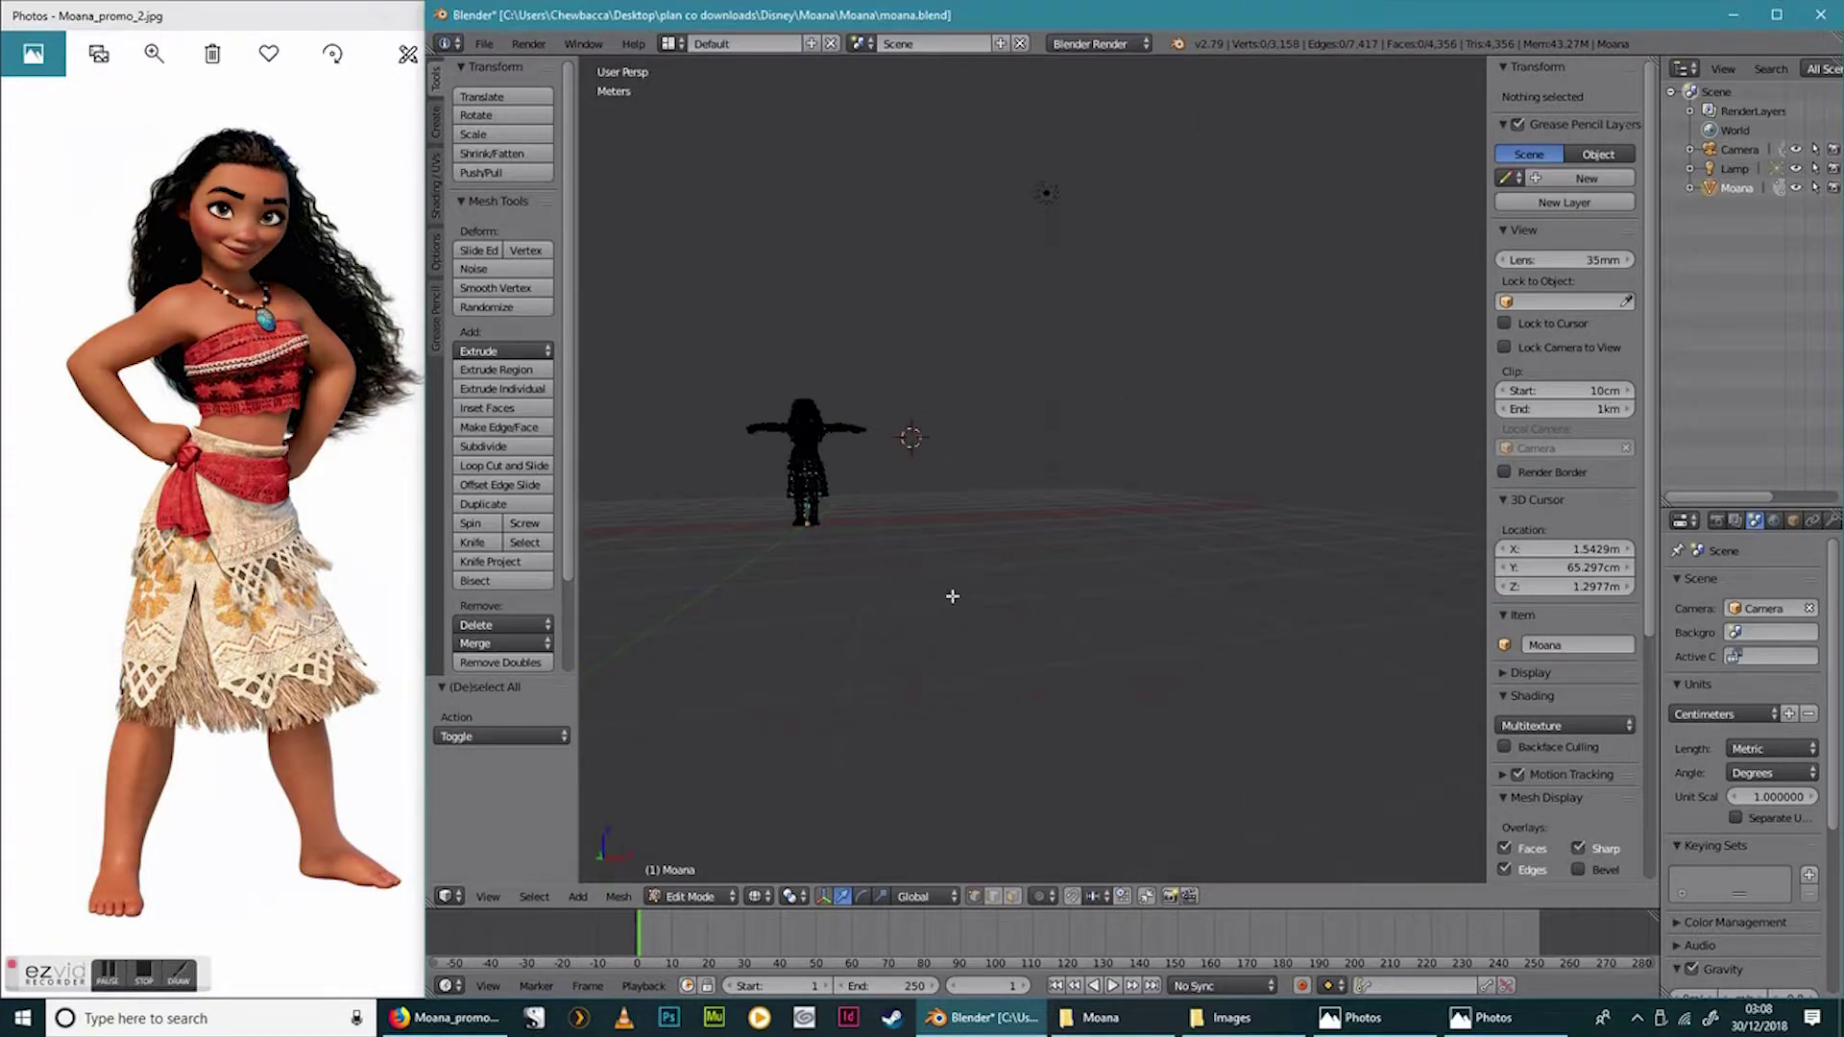
scroll(876, 558, "up", 3)
middle_click_drag(876, 558, 877, 578)
scroll(872, 571, "up", 2)
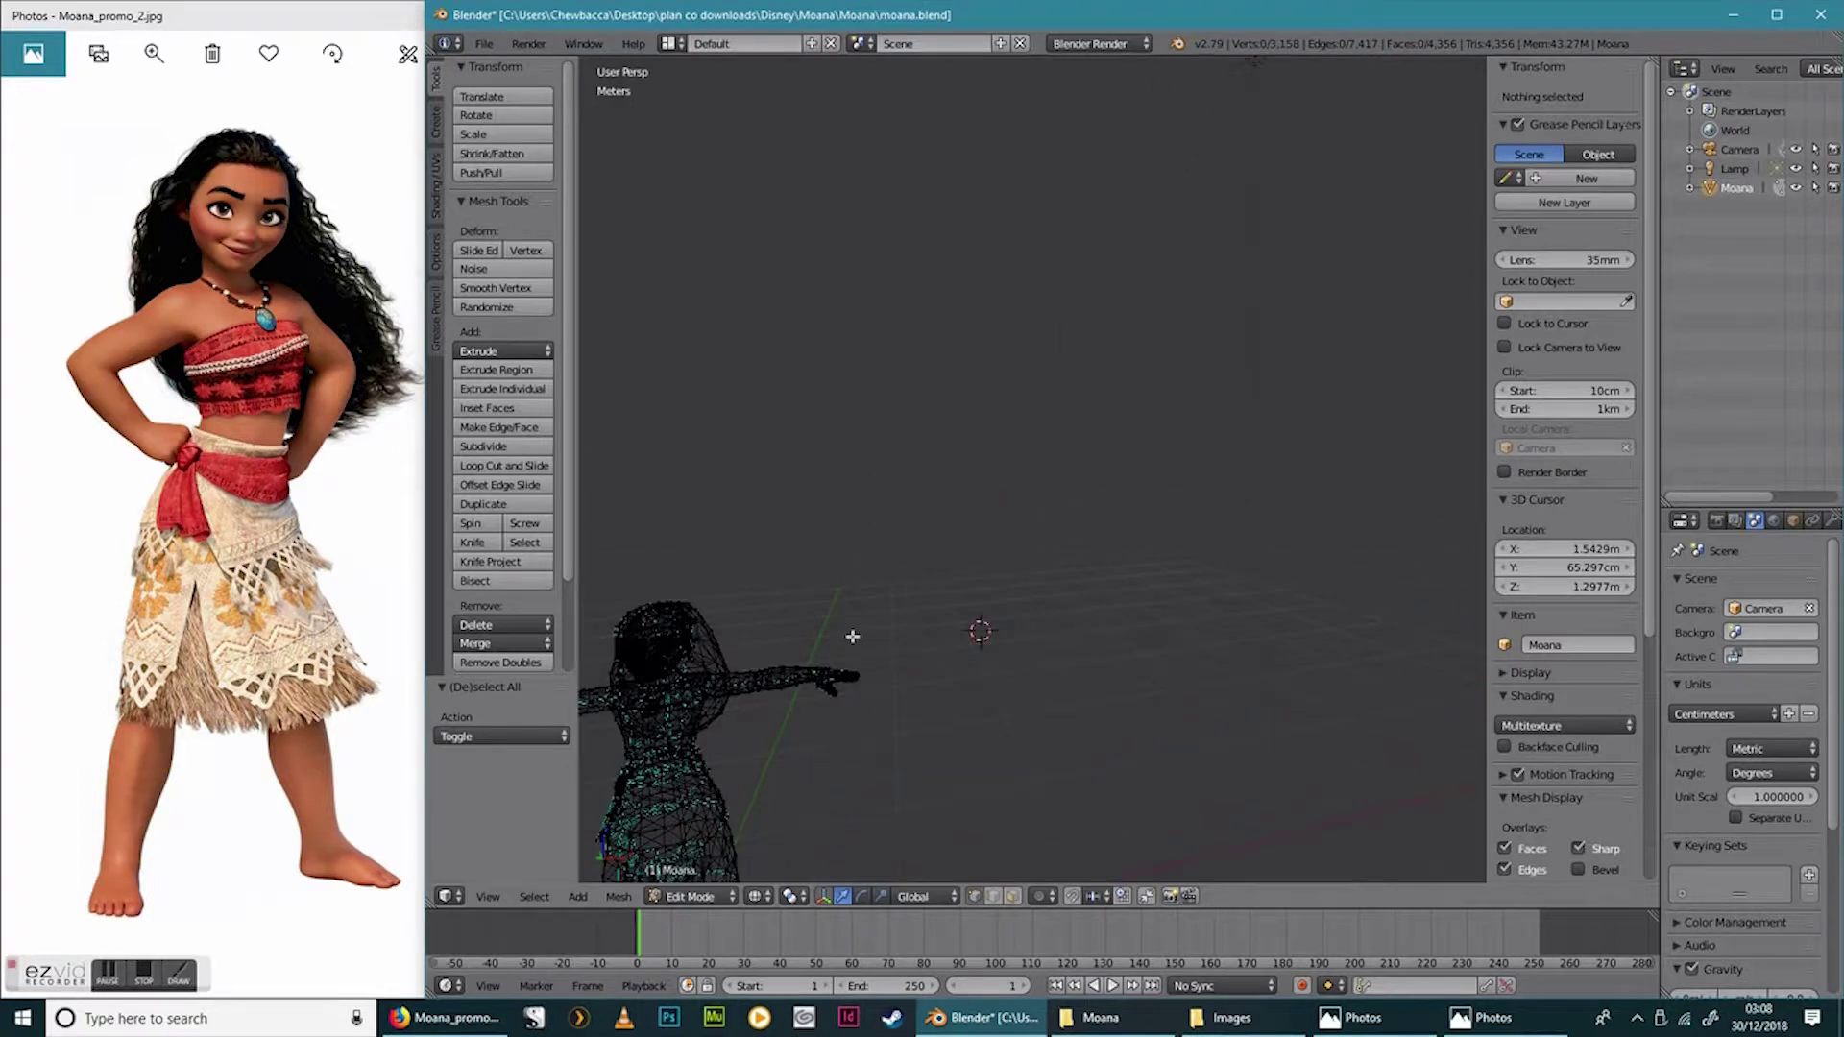
scroll(853, 636, "down", 4)
scroll(868, 614, "up", 3)
middle_click_drag(880, 617, 850, 566)
scroll(870, 572, "up", 3)
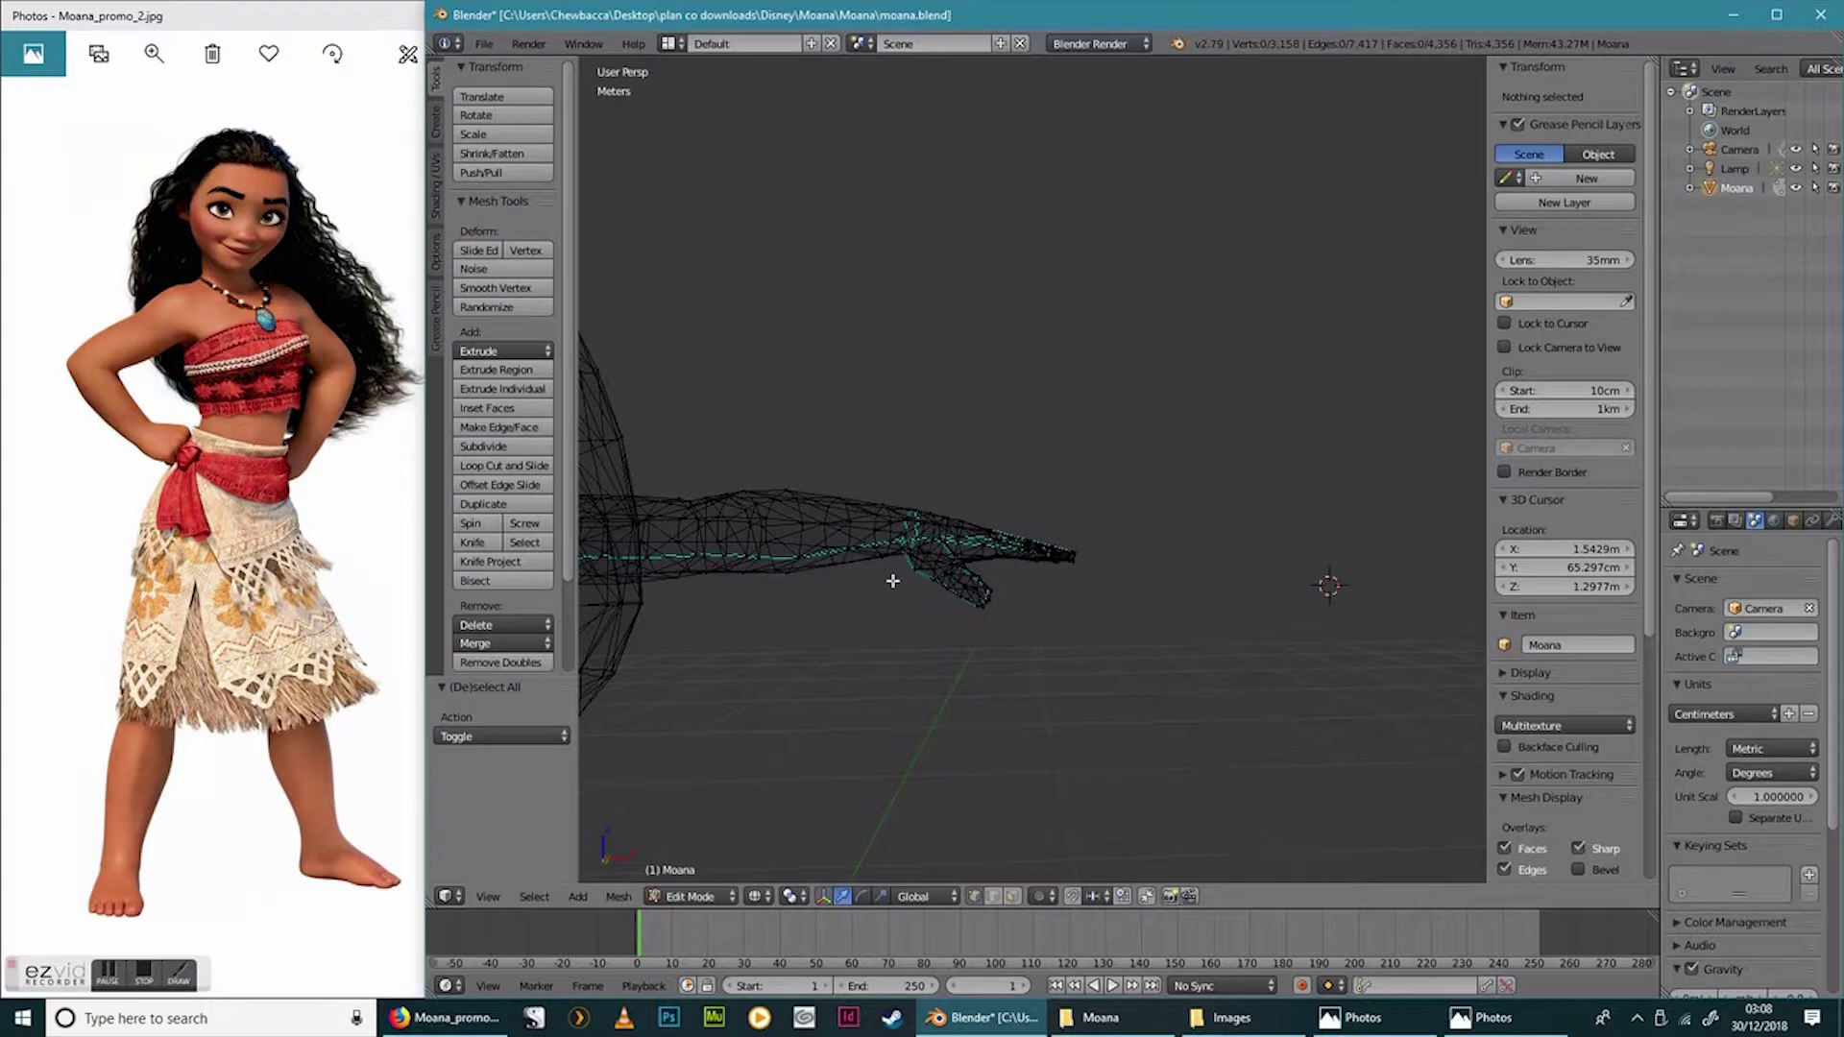
middle_click_drag(1080, 641, 1068, 679)
key("l")
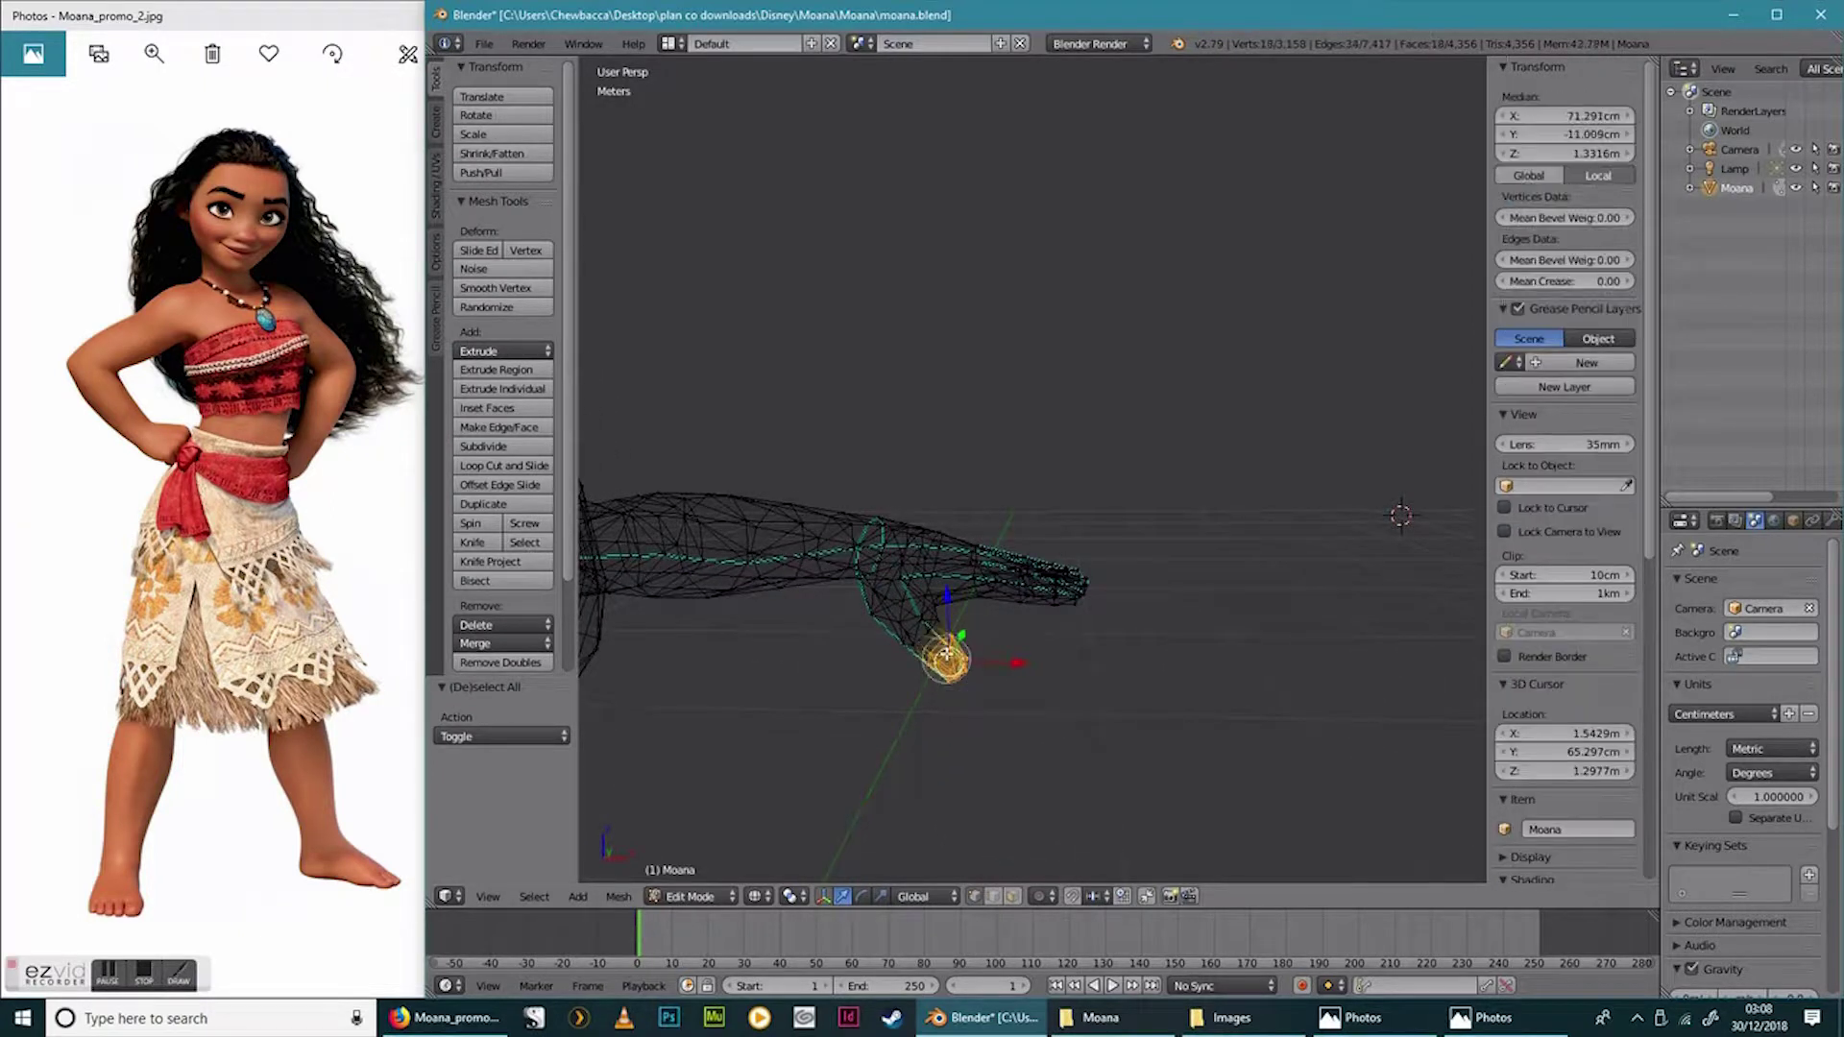
key("l")
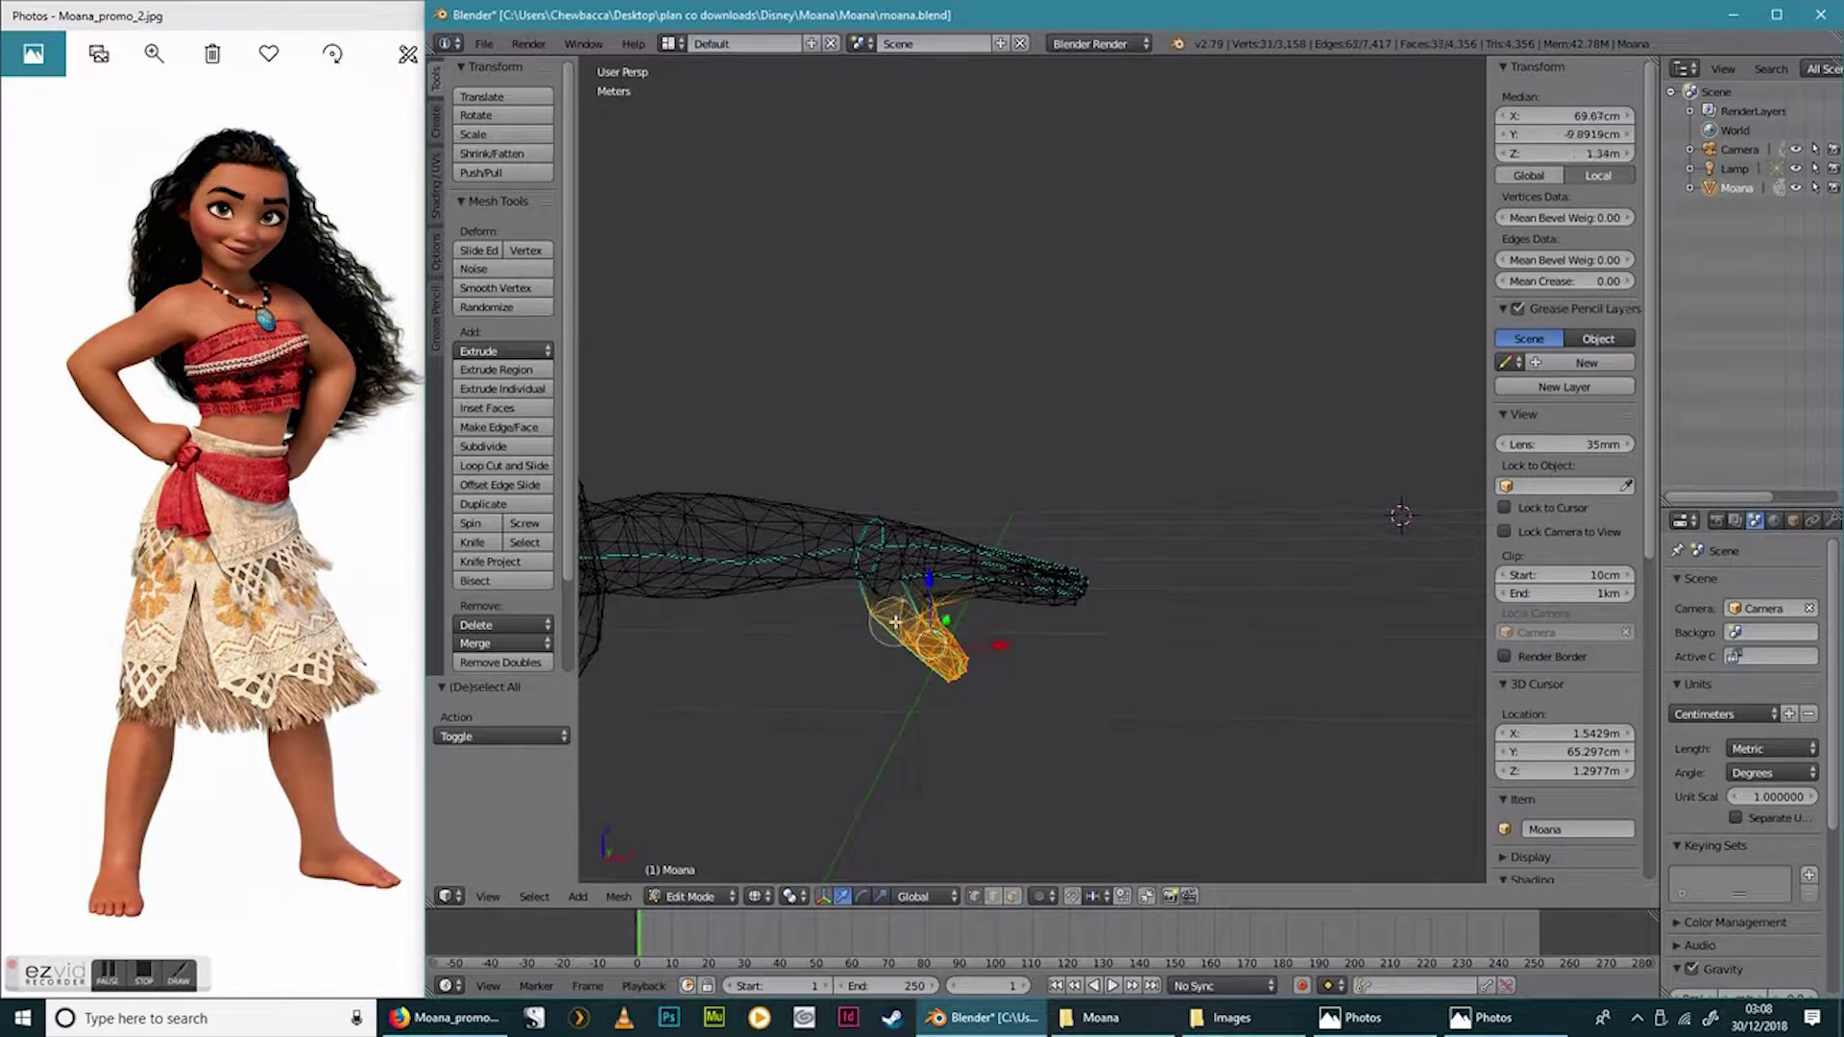
key("l")
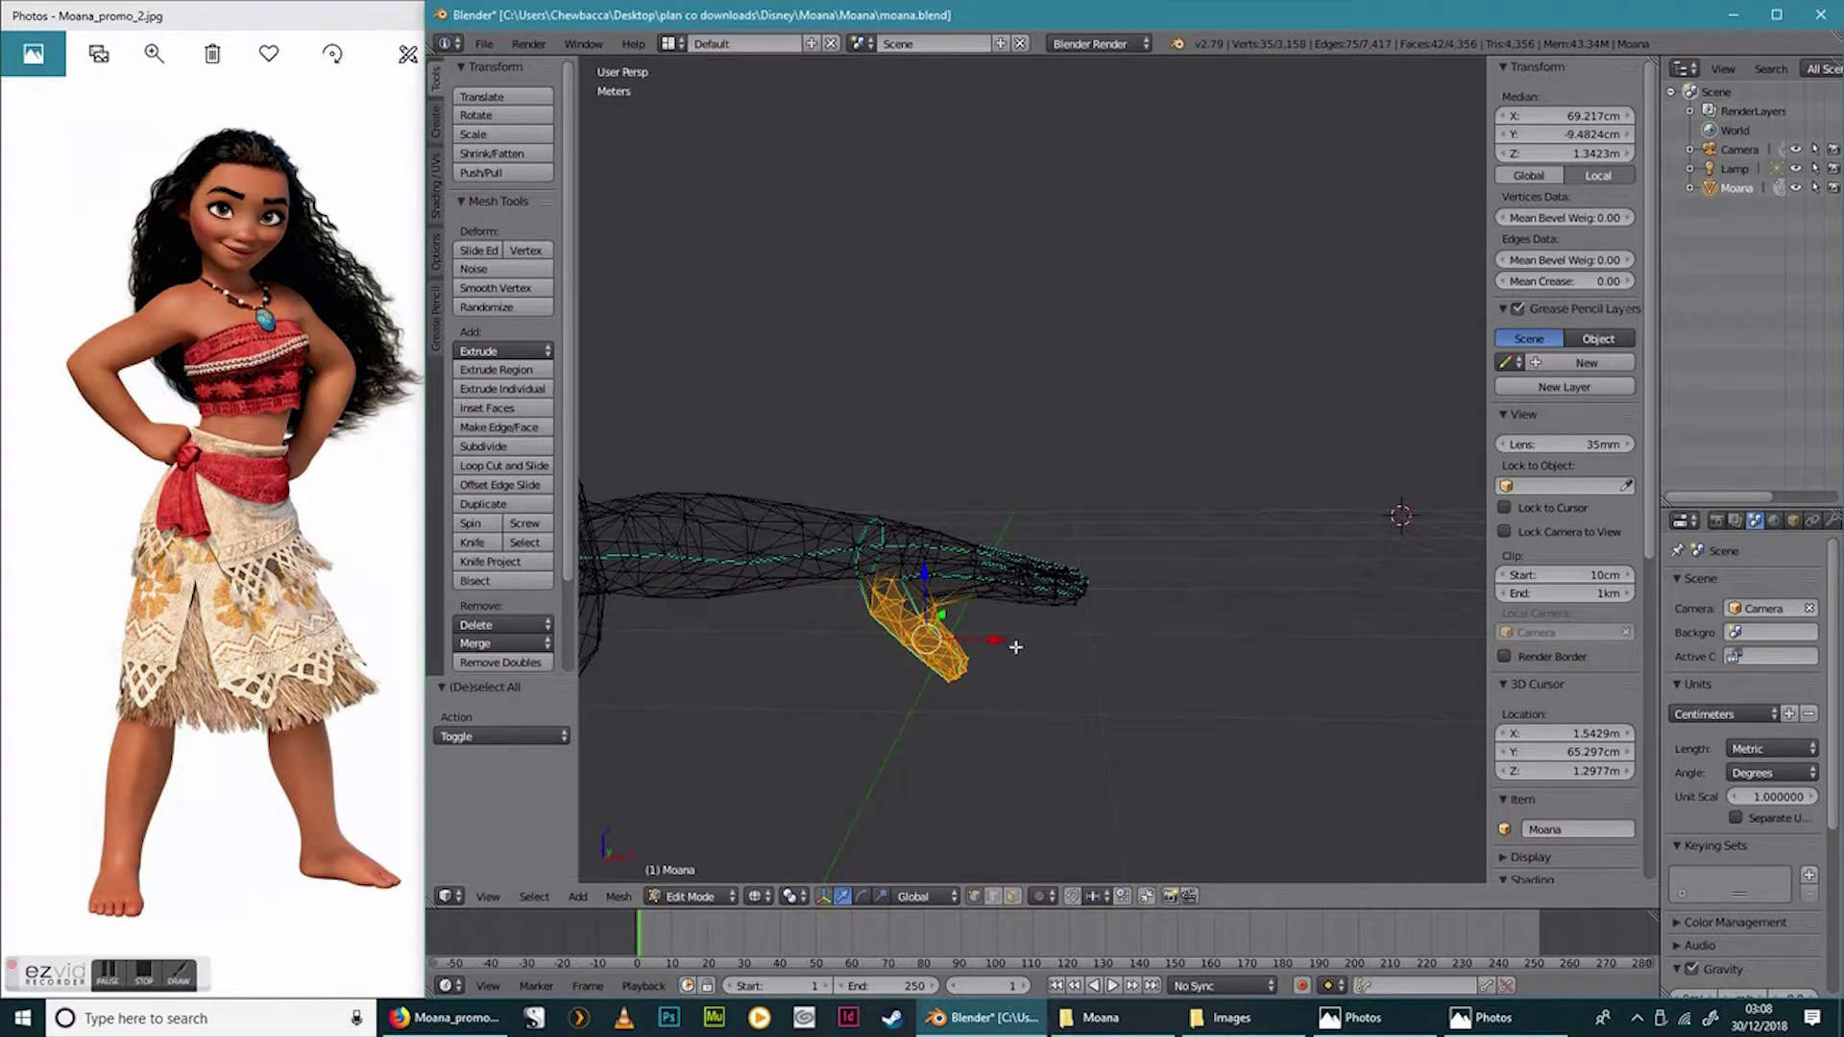
Rotate the selected left thumb about 117° around global Z and move it about 4.48 cm along Y.
key("r")
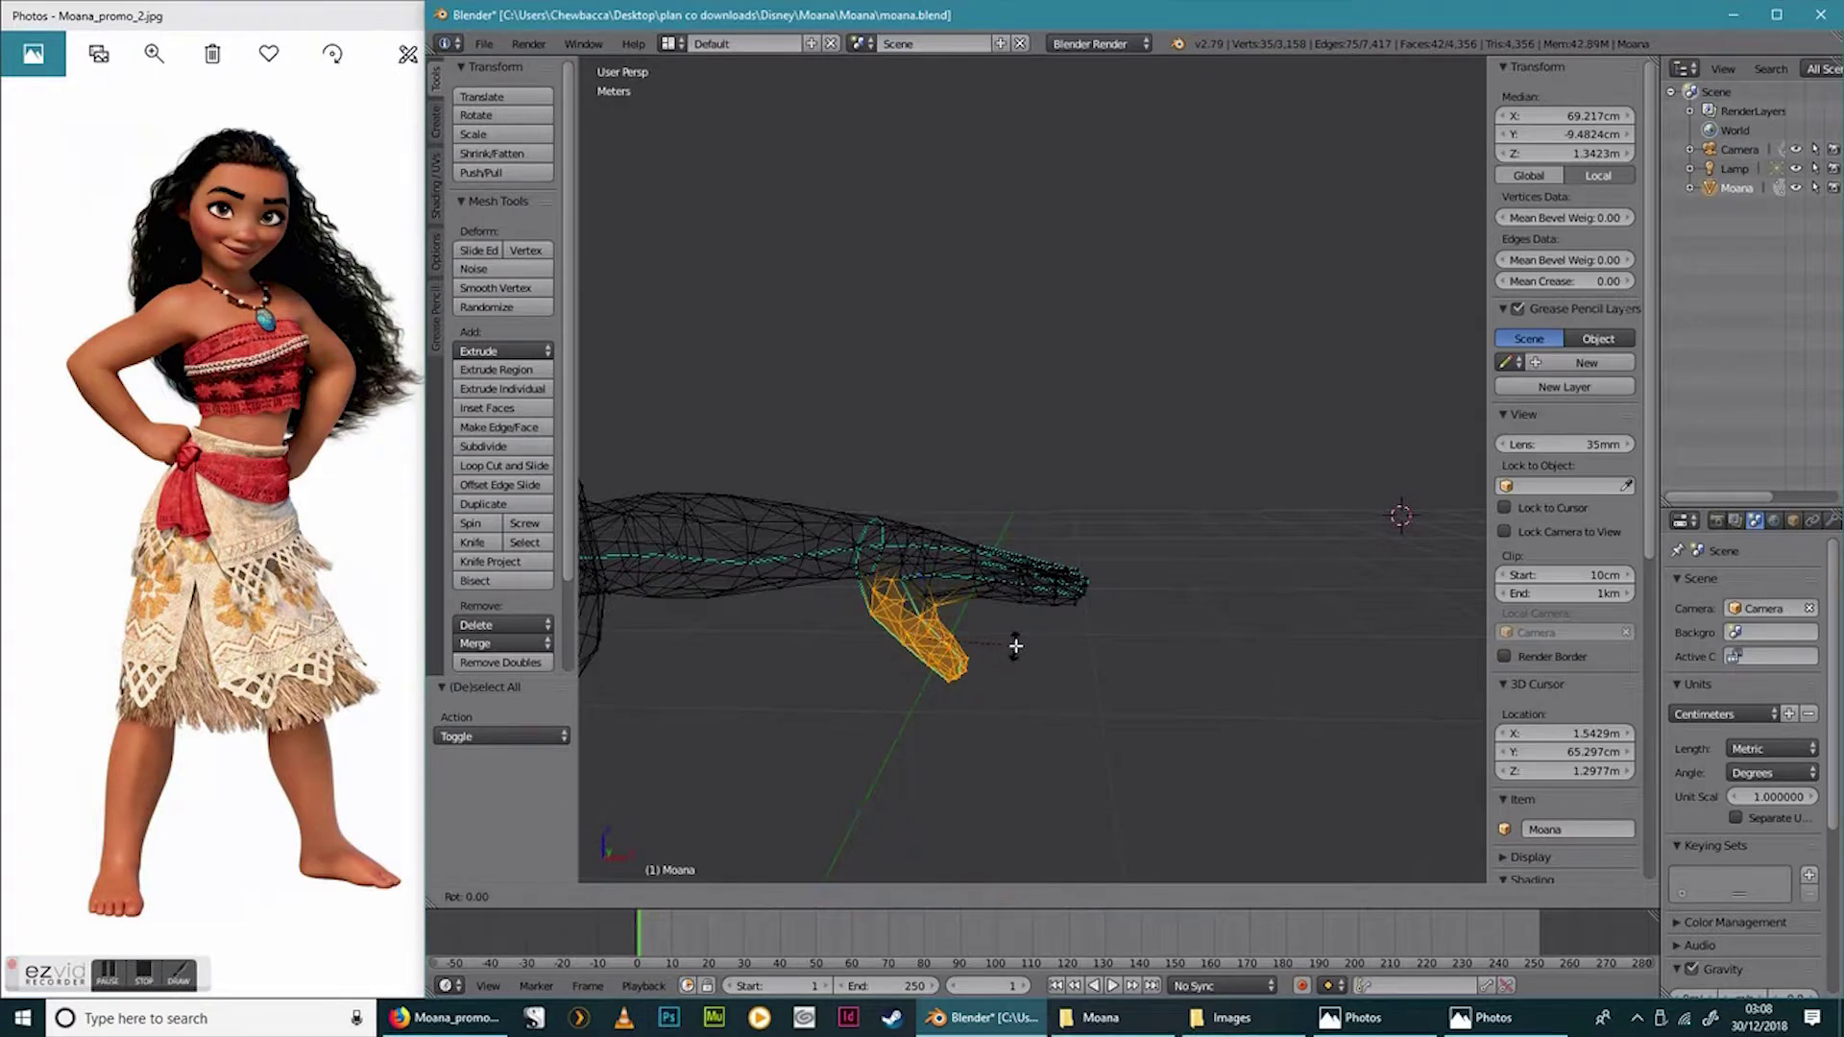
key("z")
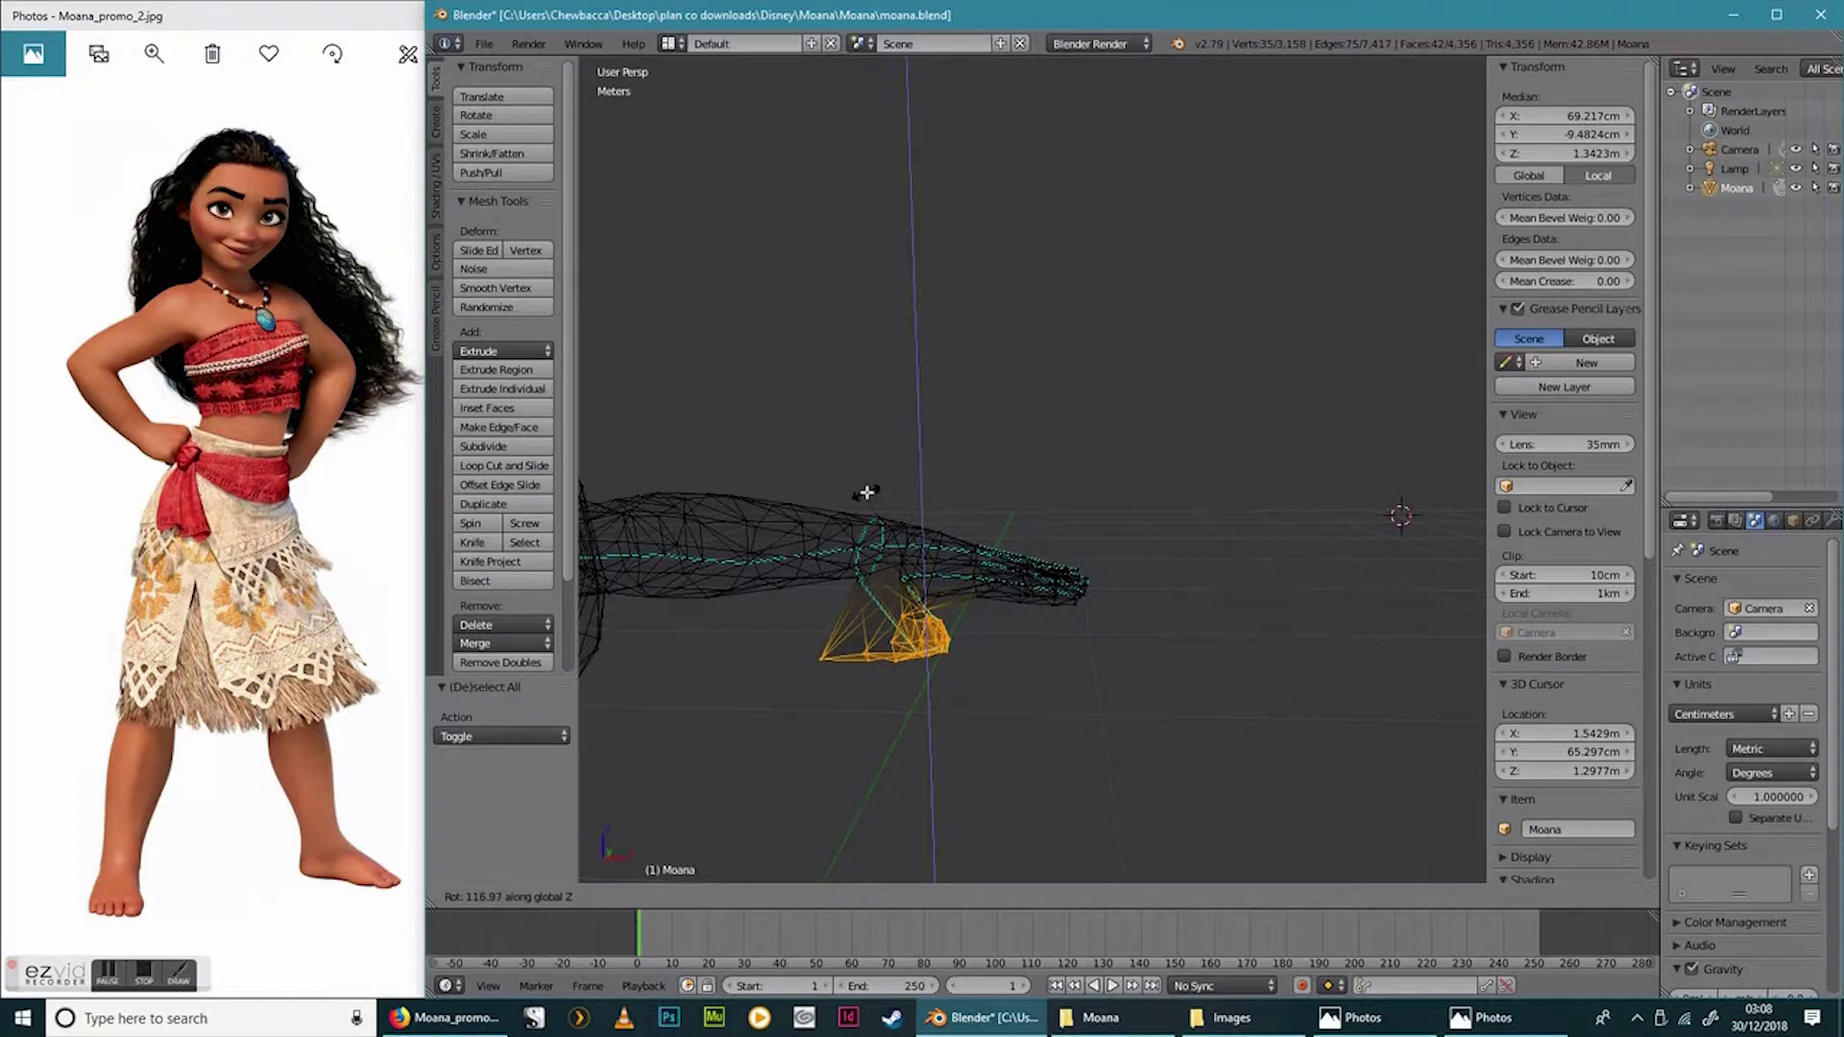
left_click(867, 492)
middle_click_drag(1144, 637, 1000, 645)
left_click_drag(996, 634, 1050, 626)
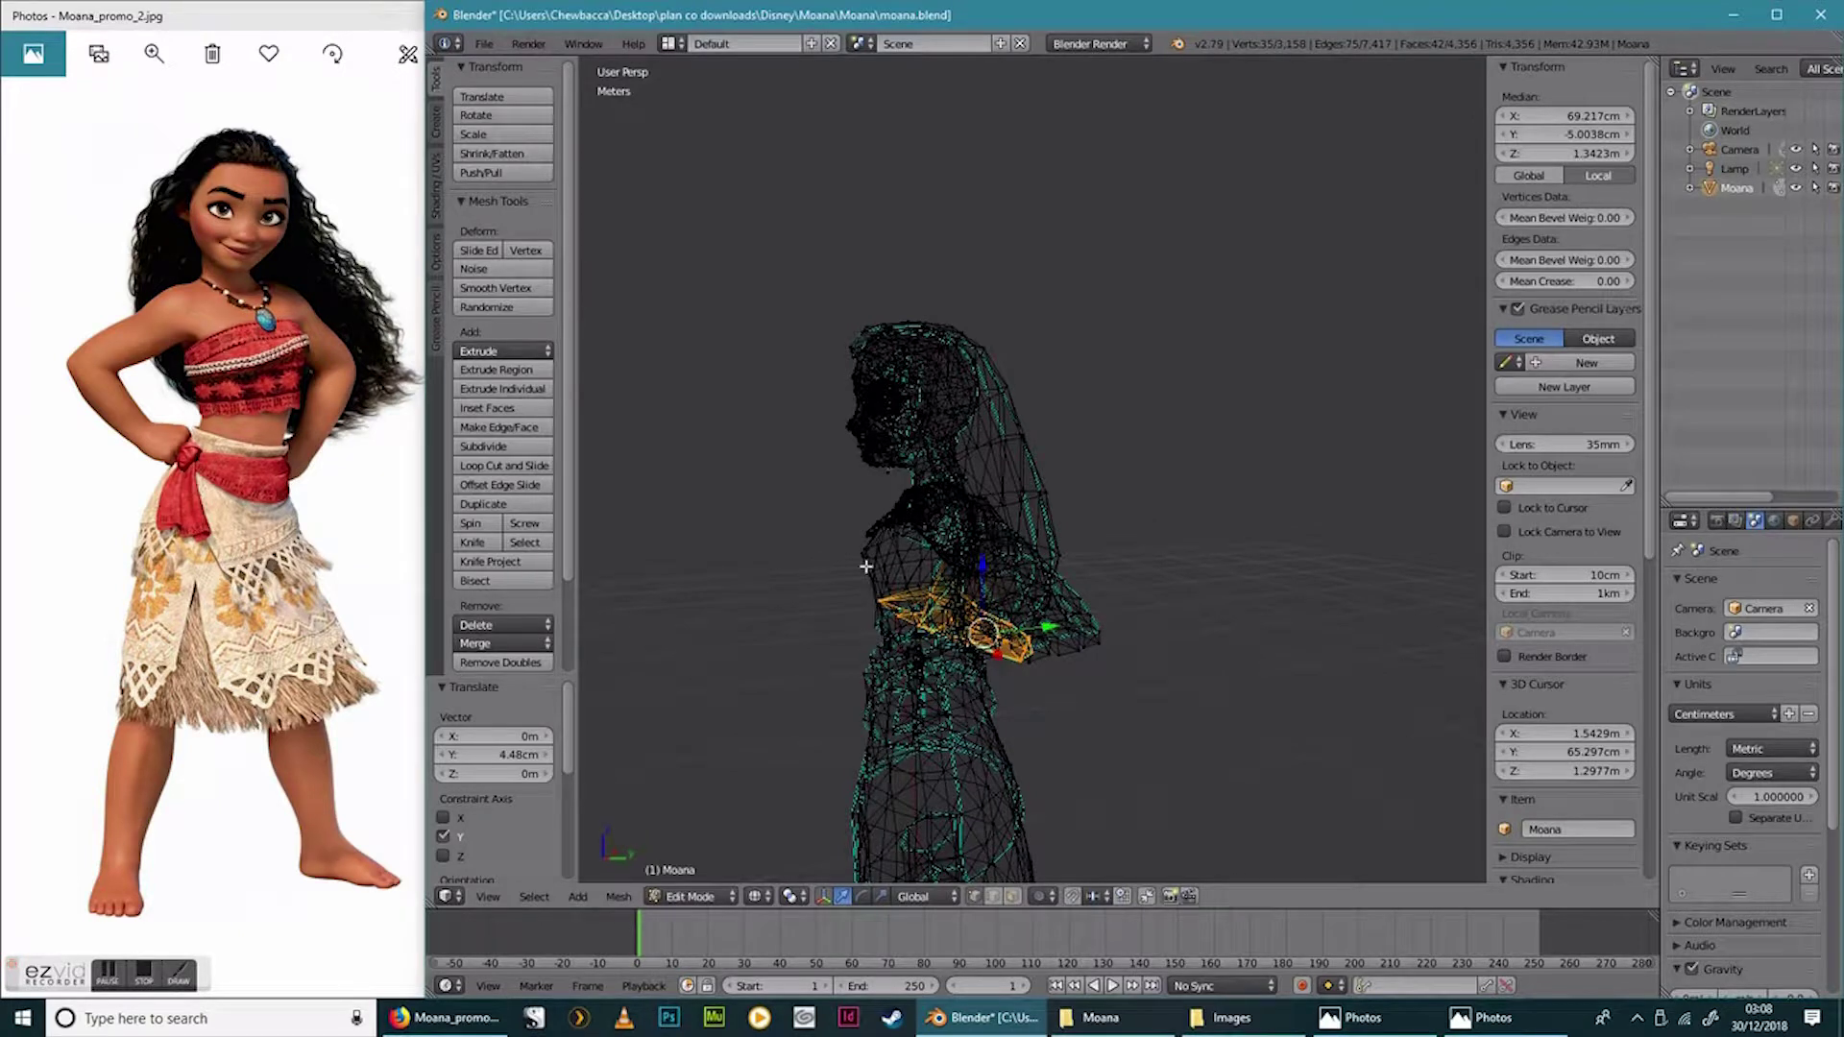
Rotate the left thumb about 24.8° around global X so it lies level, and shift it along Y.
middle_click_drag(1042, 738, 1010, 698)
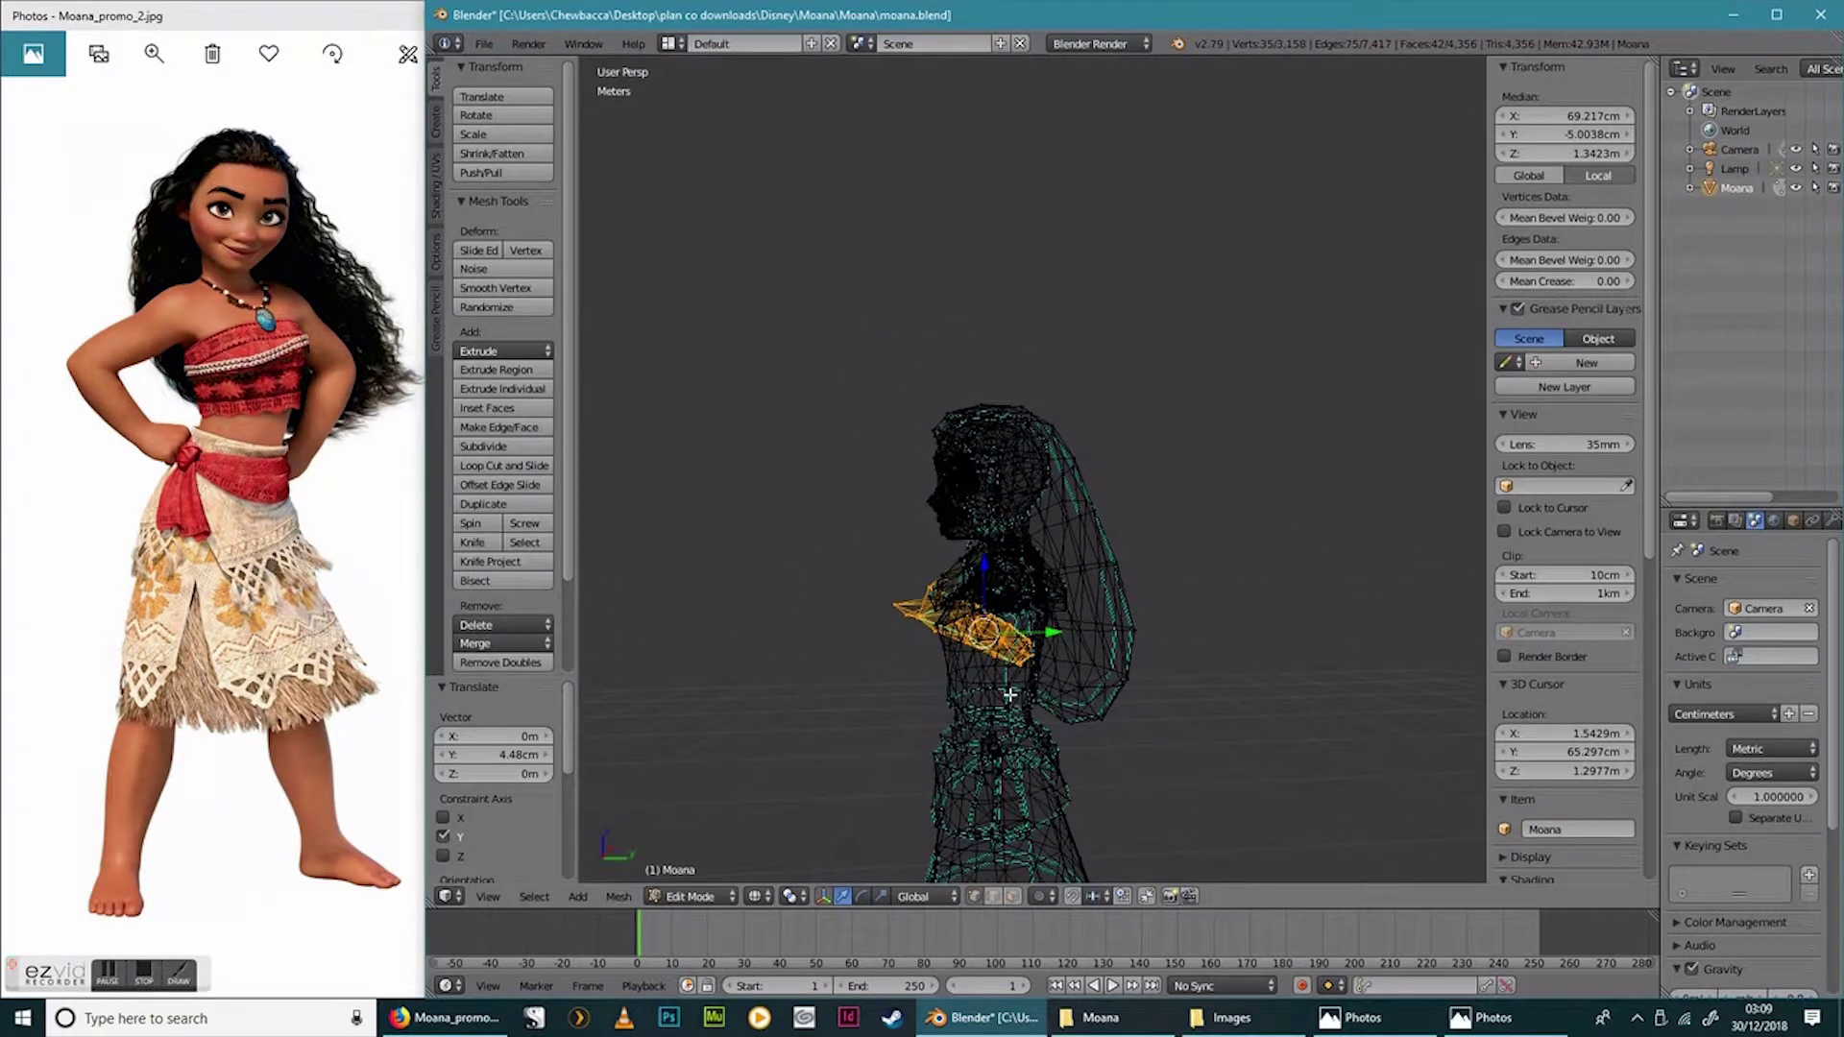
key("r")
key("x")
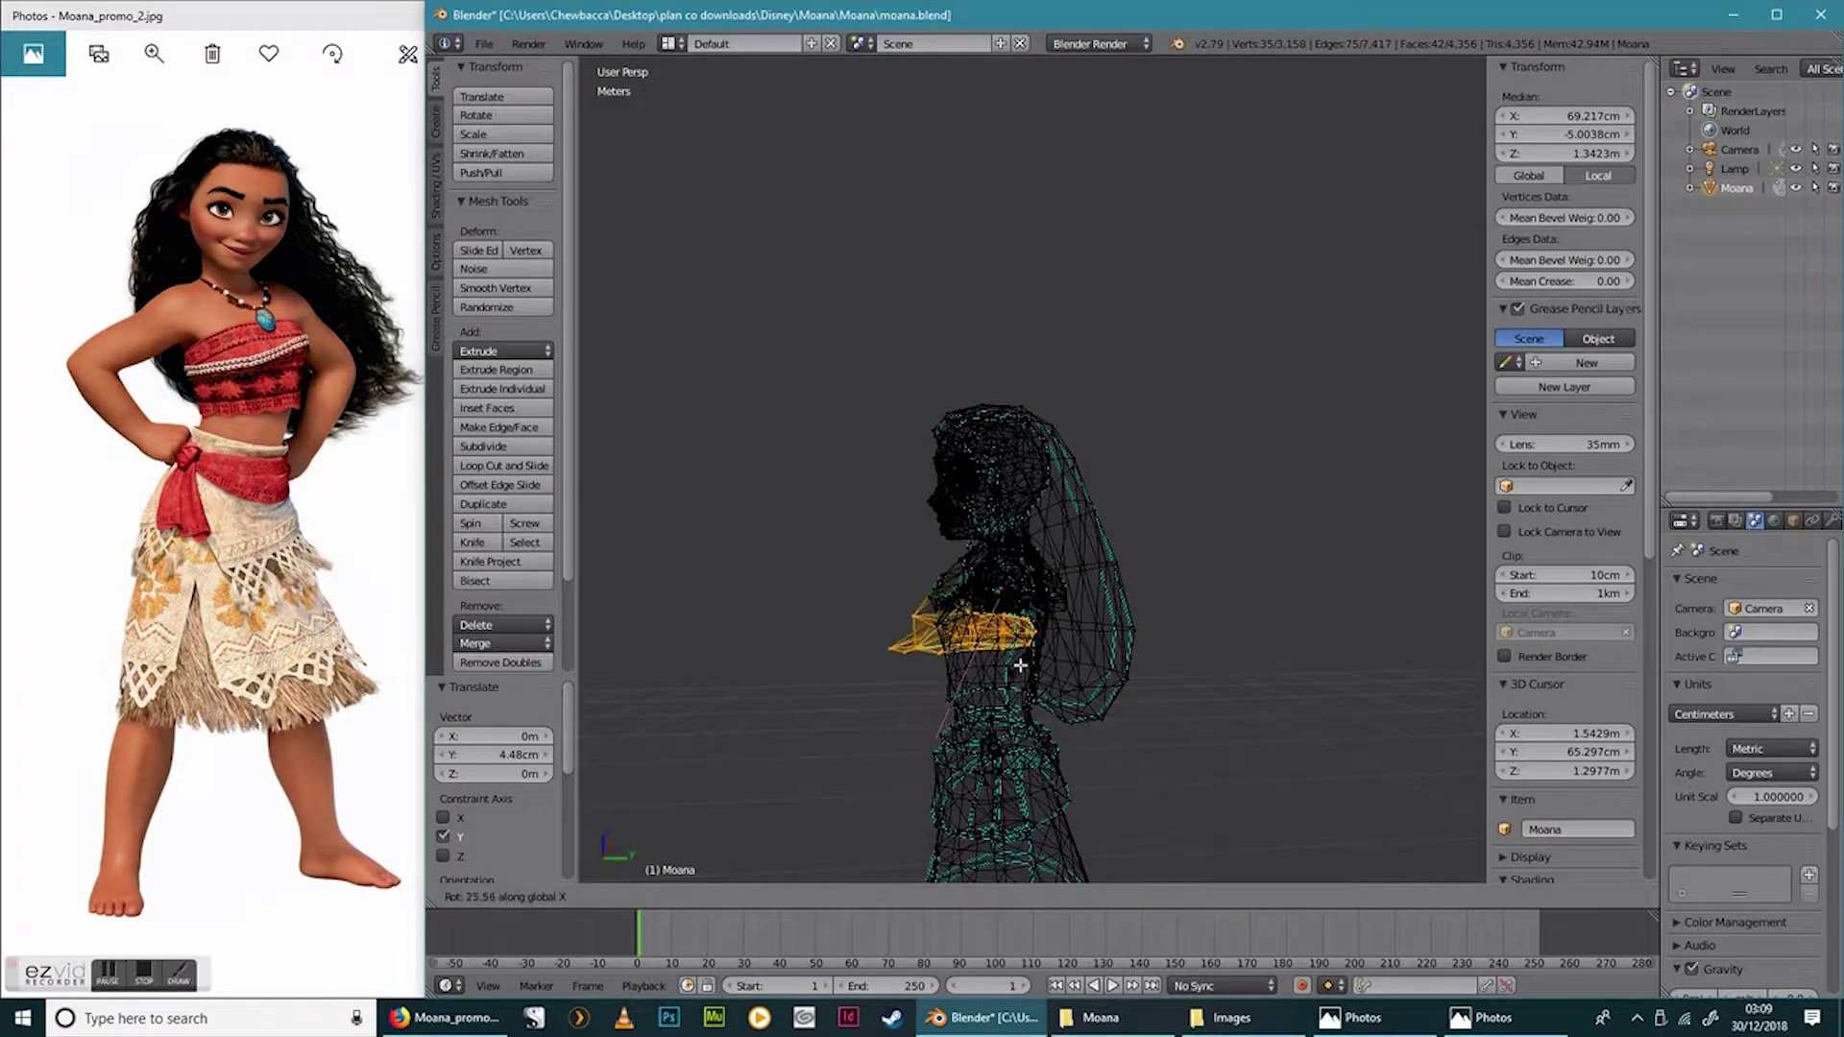
left_click(1020, 663)
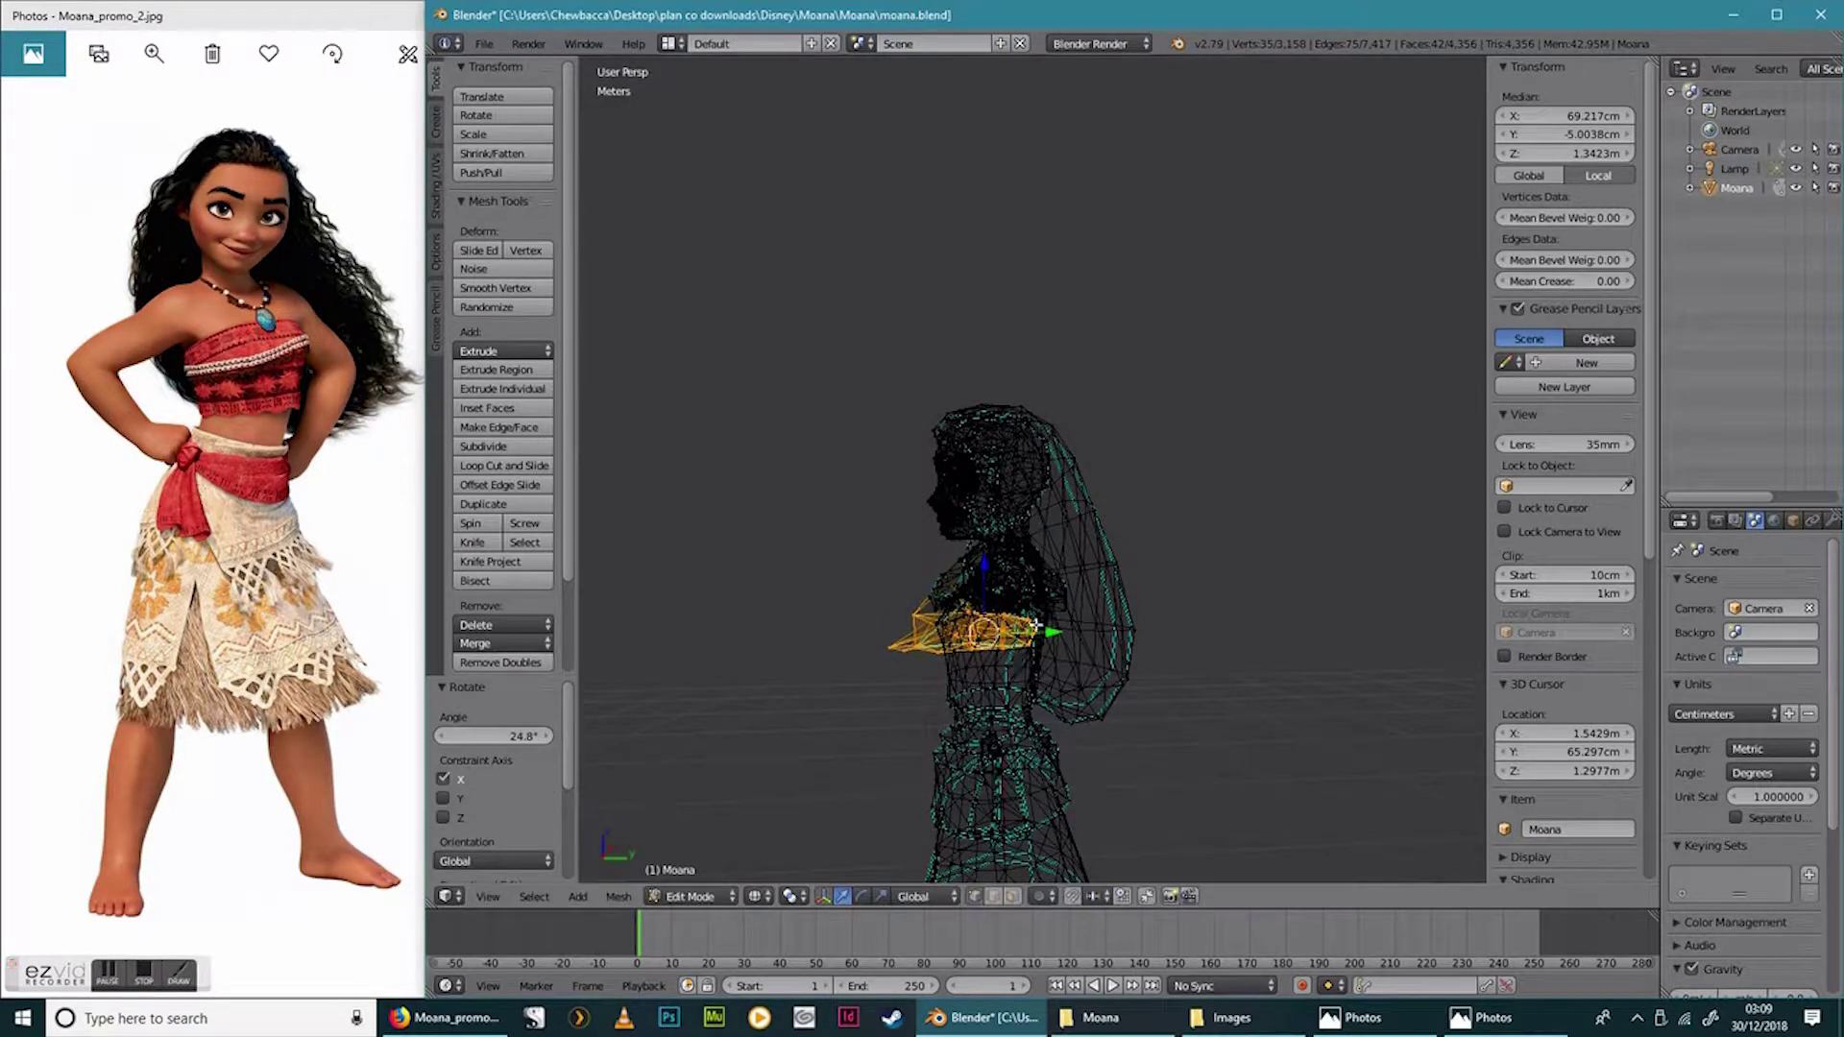
key("g")
key("y")
left_click(1053, 628)
Deselect the left thumb, then select the vertex protruding at its base and move it about 4.02 cm along Y.
middle_click_drag(1054, 628, 1242, 726)
scroll(1221, 691, "up", 3)
key("a")
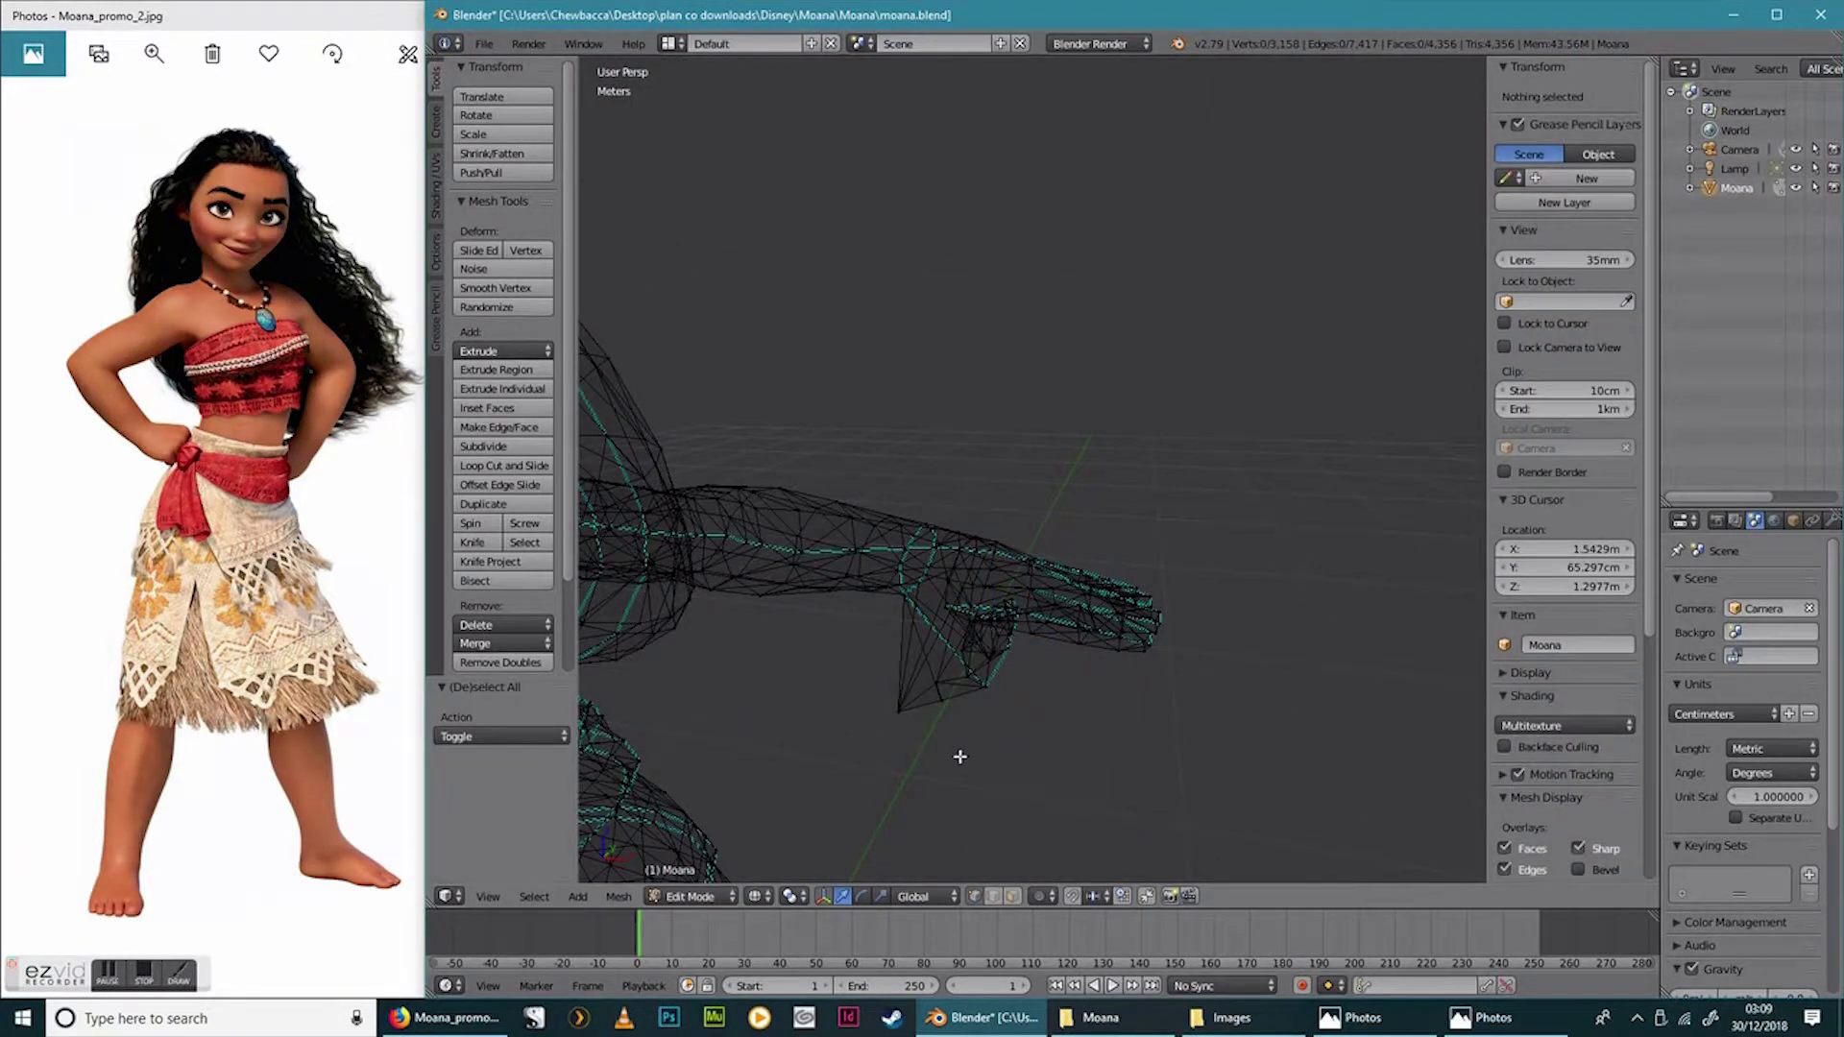
right_click(898, 712)
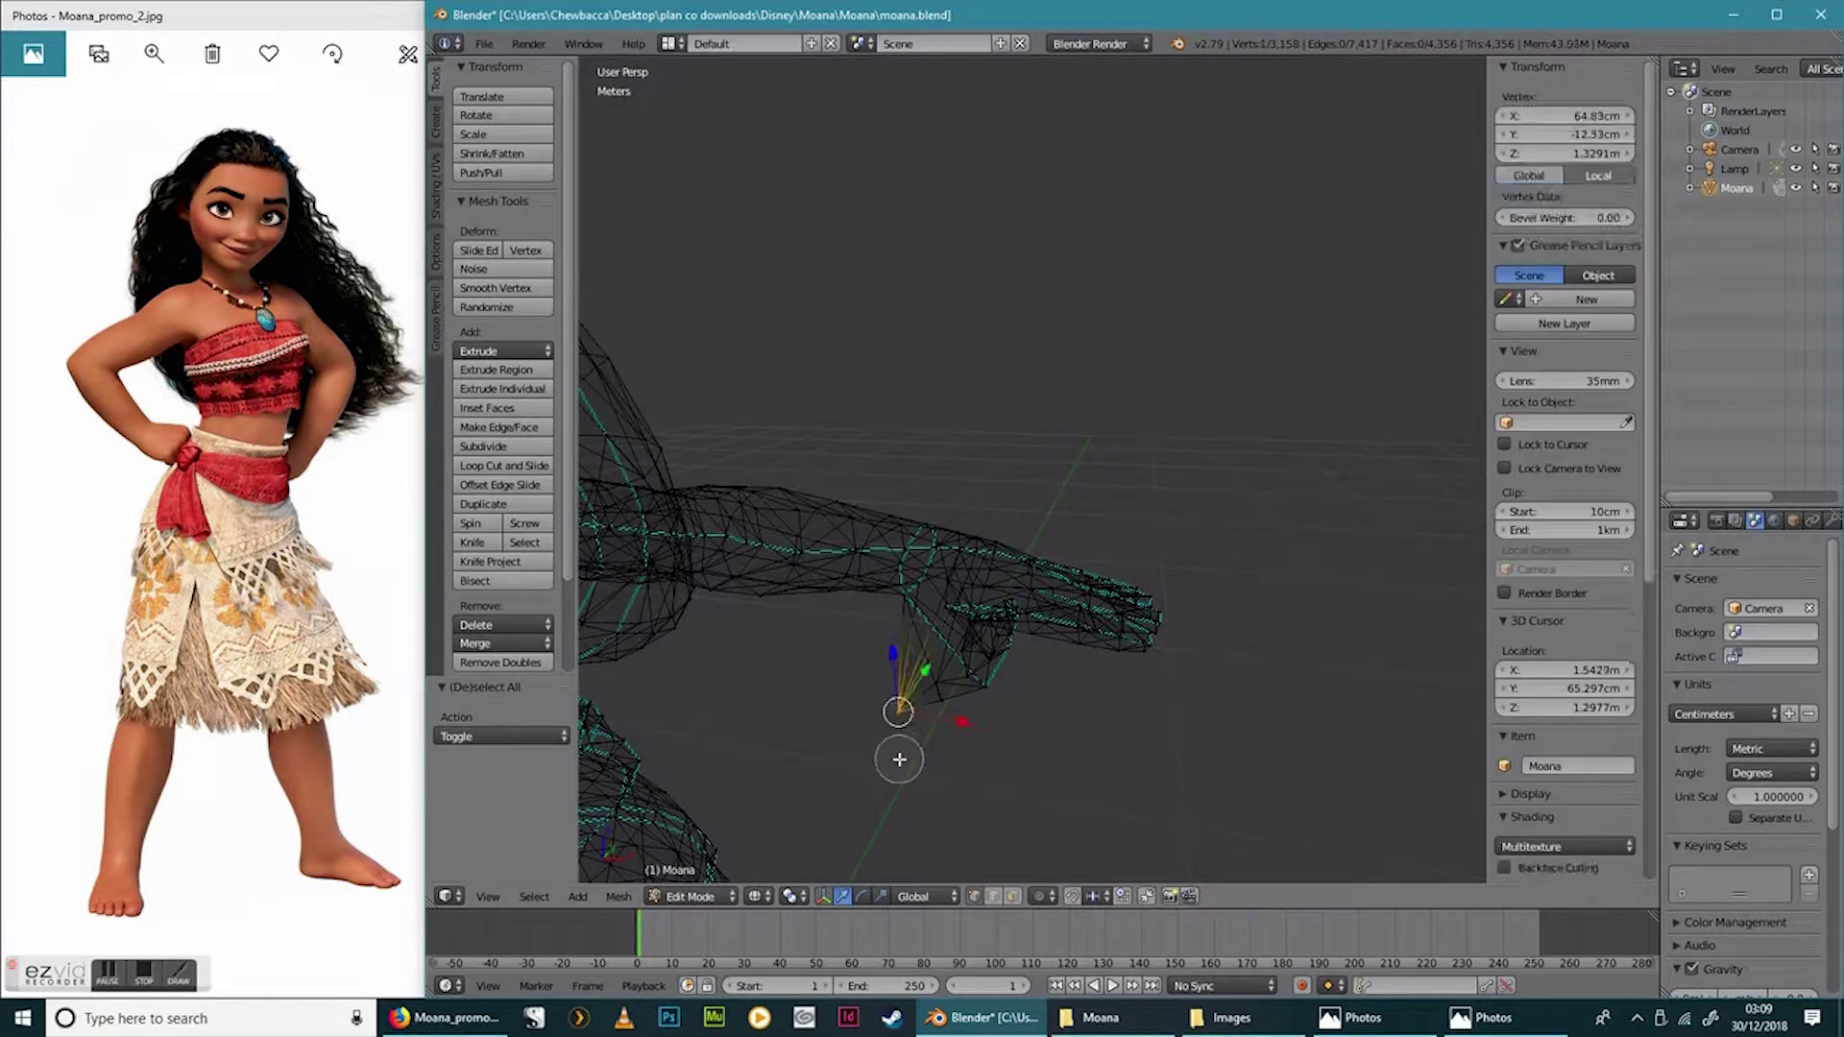
scroll(957, 833, "down", 4)
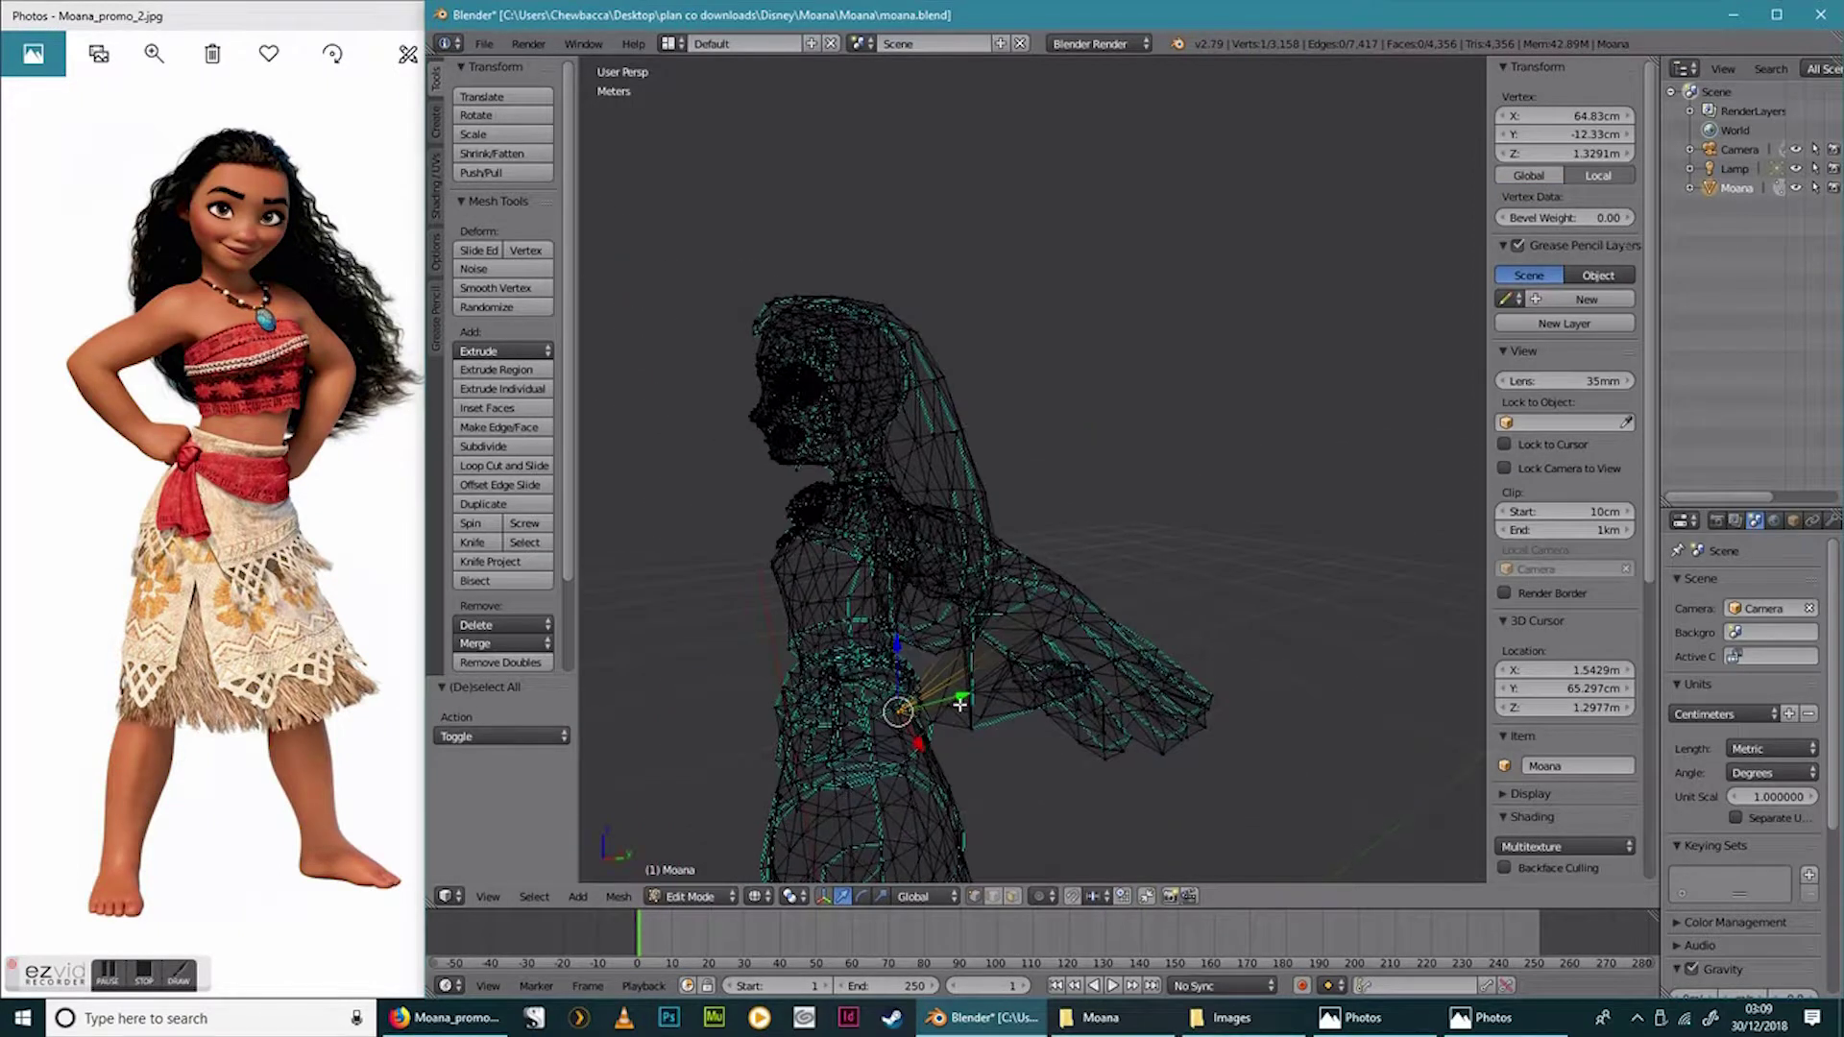
key("g")
key("y")
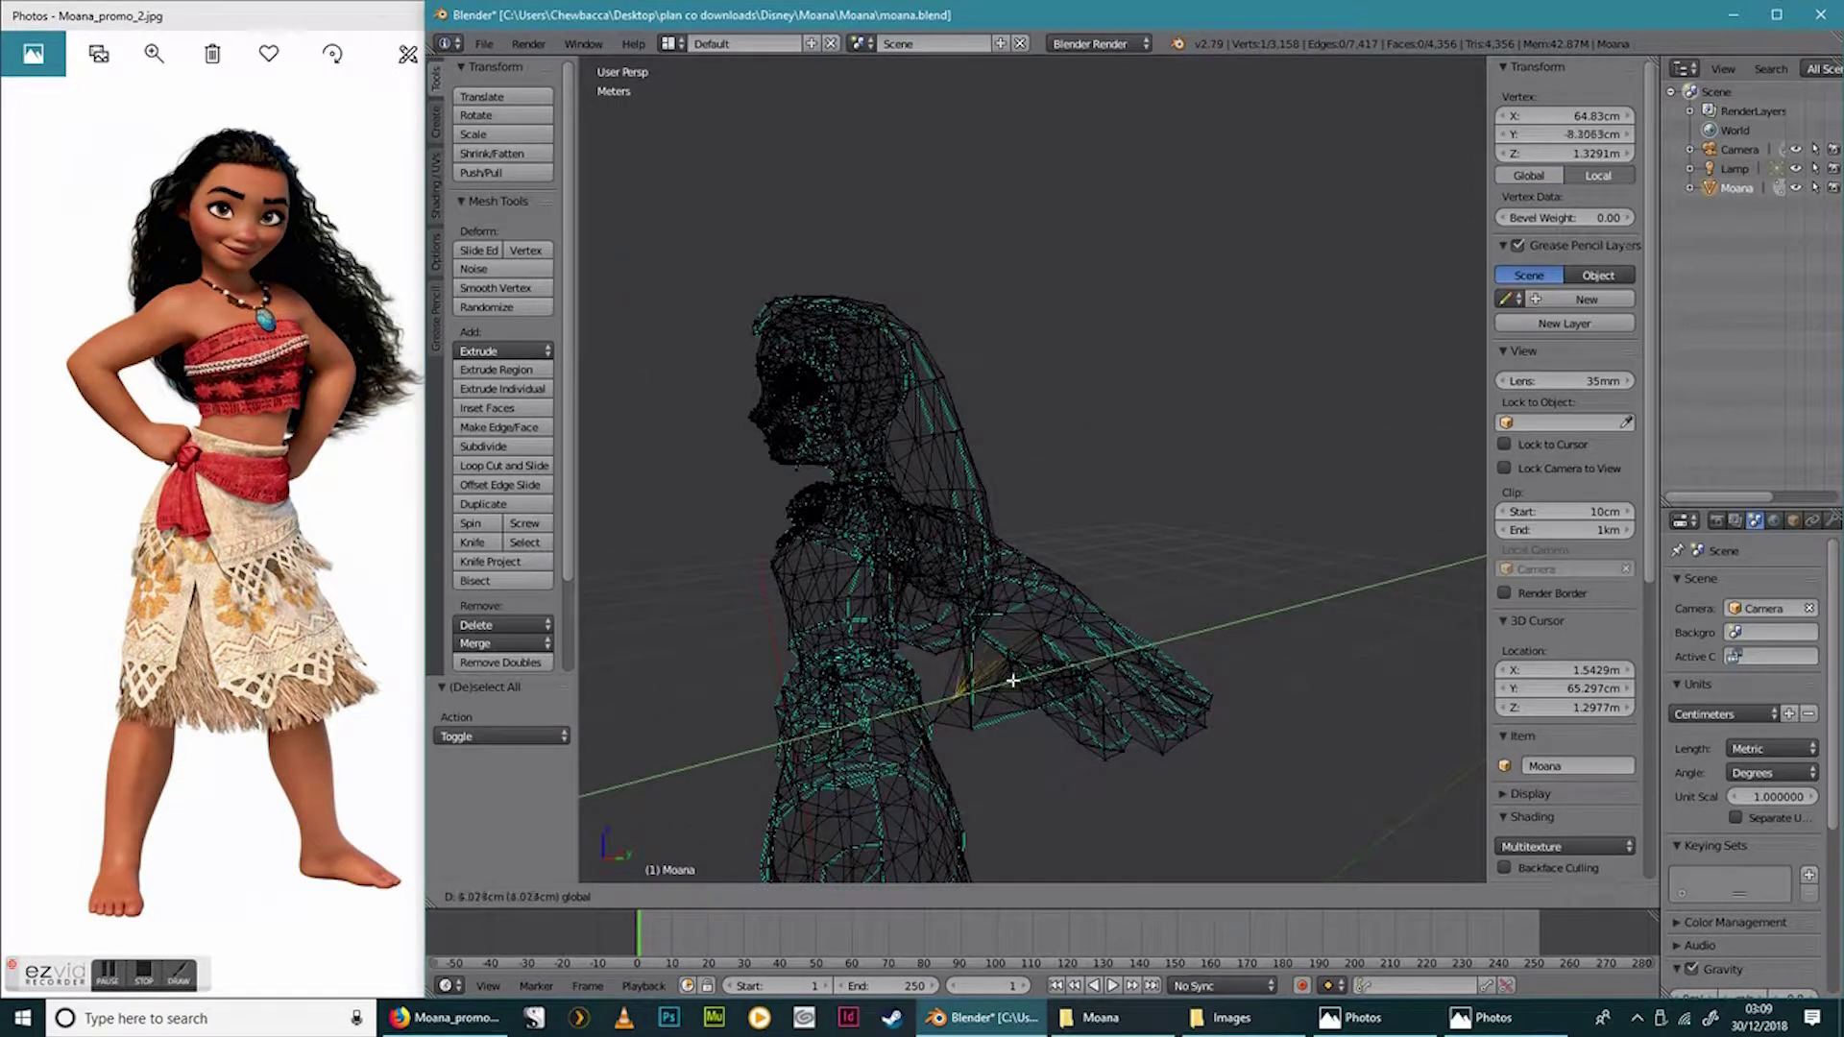
left_click(1013, 680)
Select the two neighbouring protruding vertices at the left thumb's base and move them about 1.41 cm along Y.
middle_click_drag(1095, 819, 1322, 157)
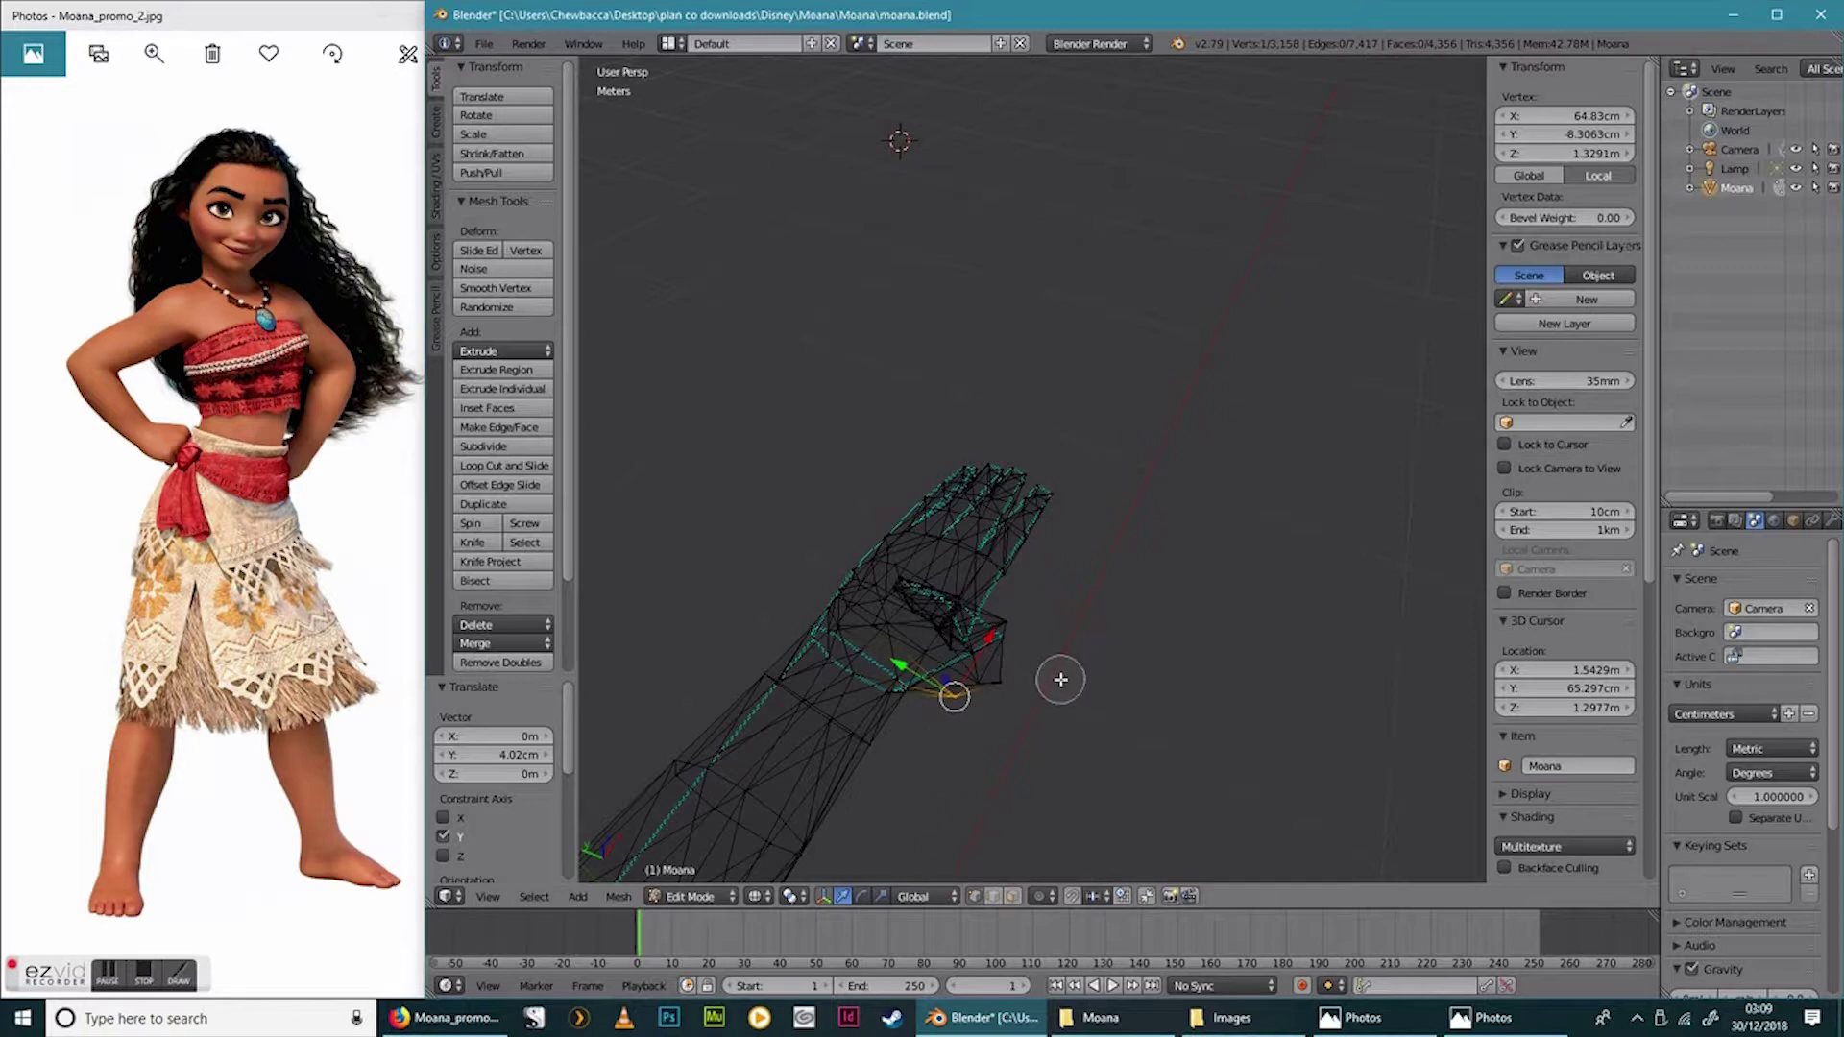
key("a")
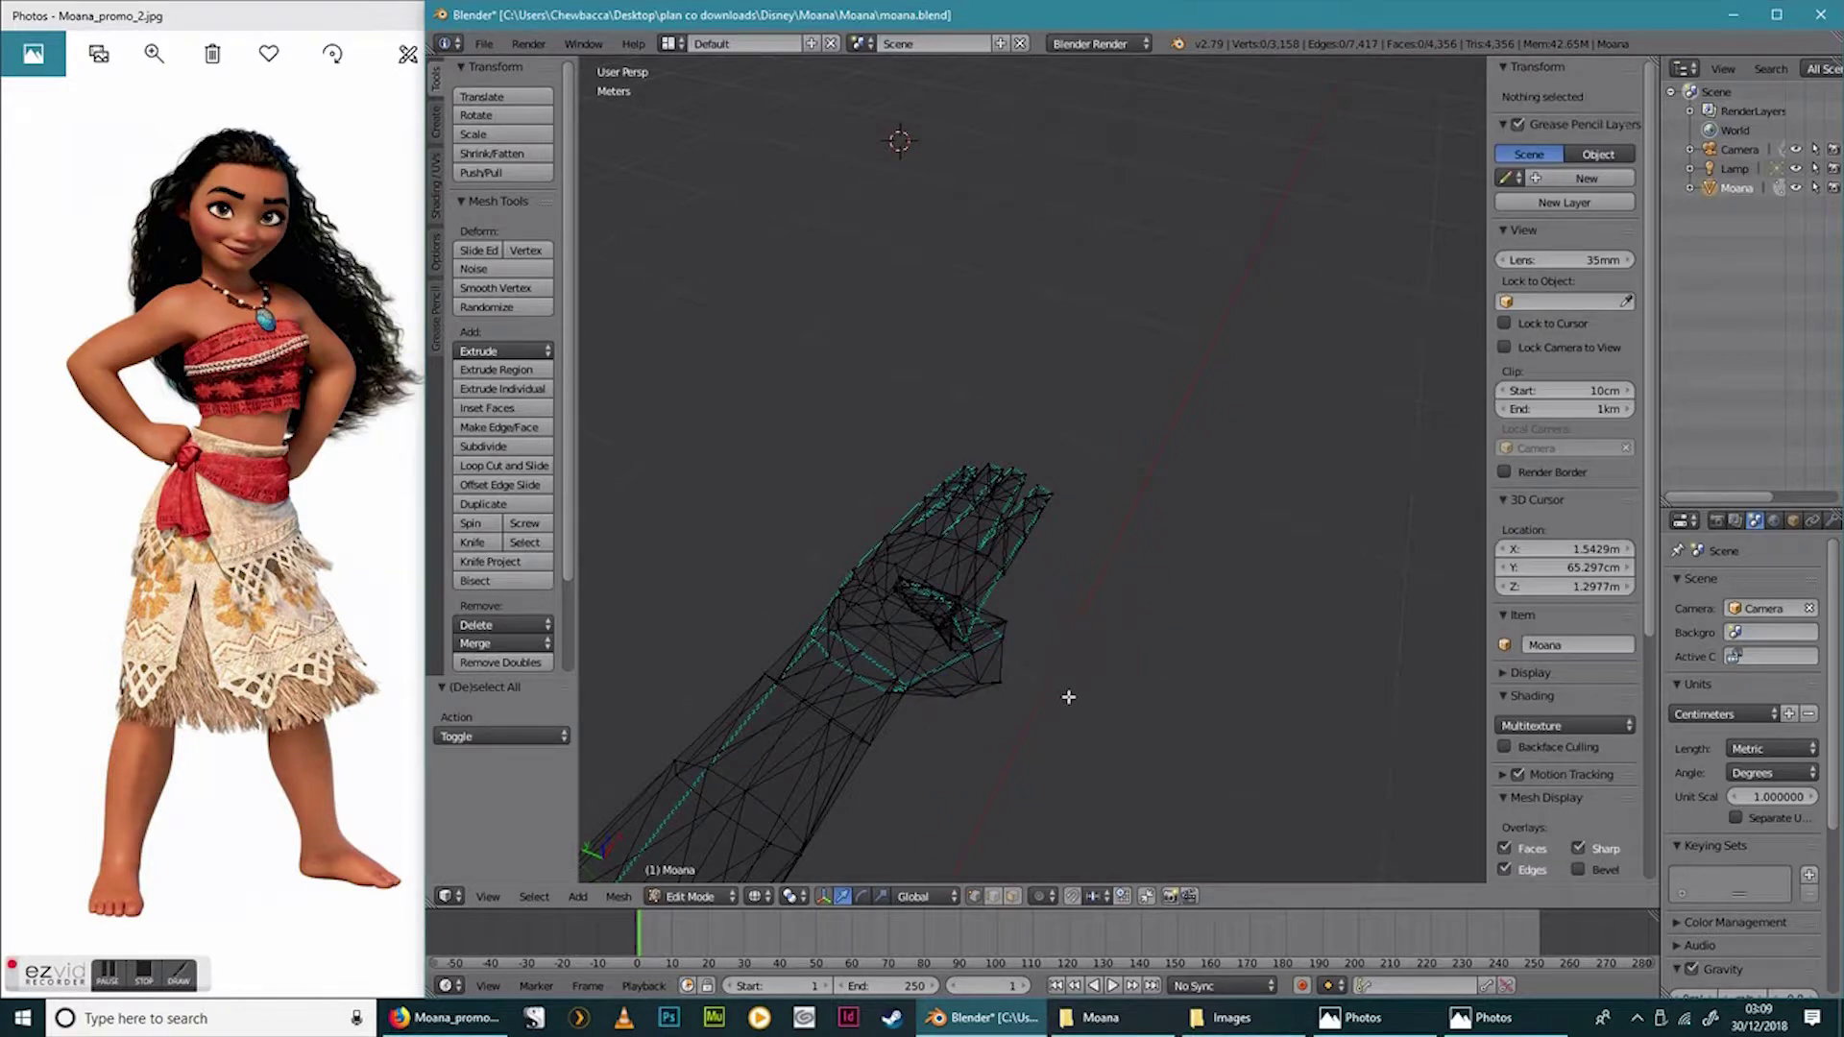
right_click(995, 694)
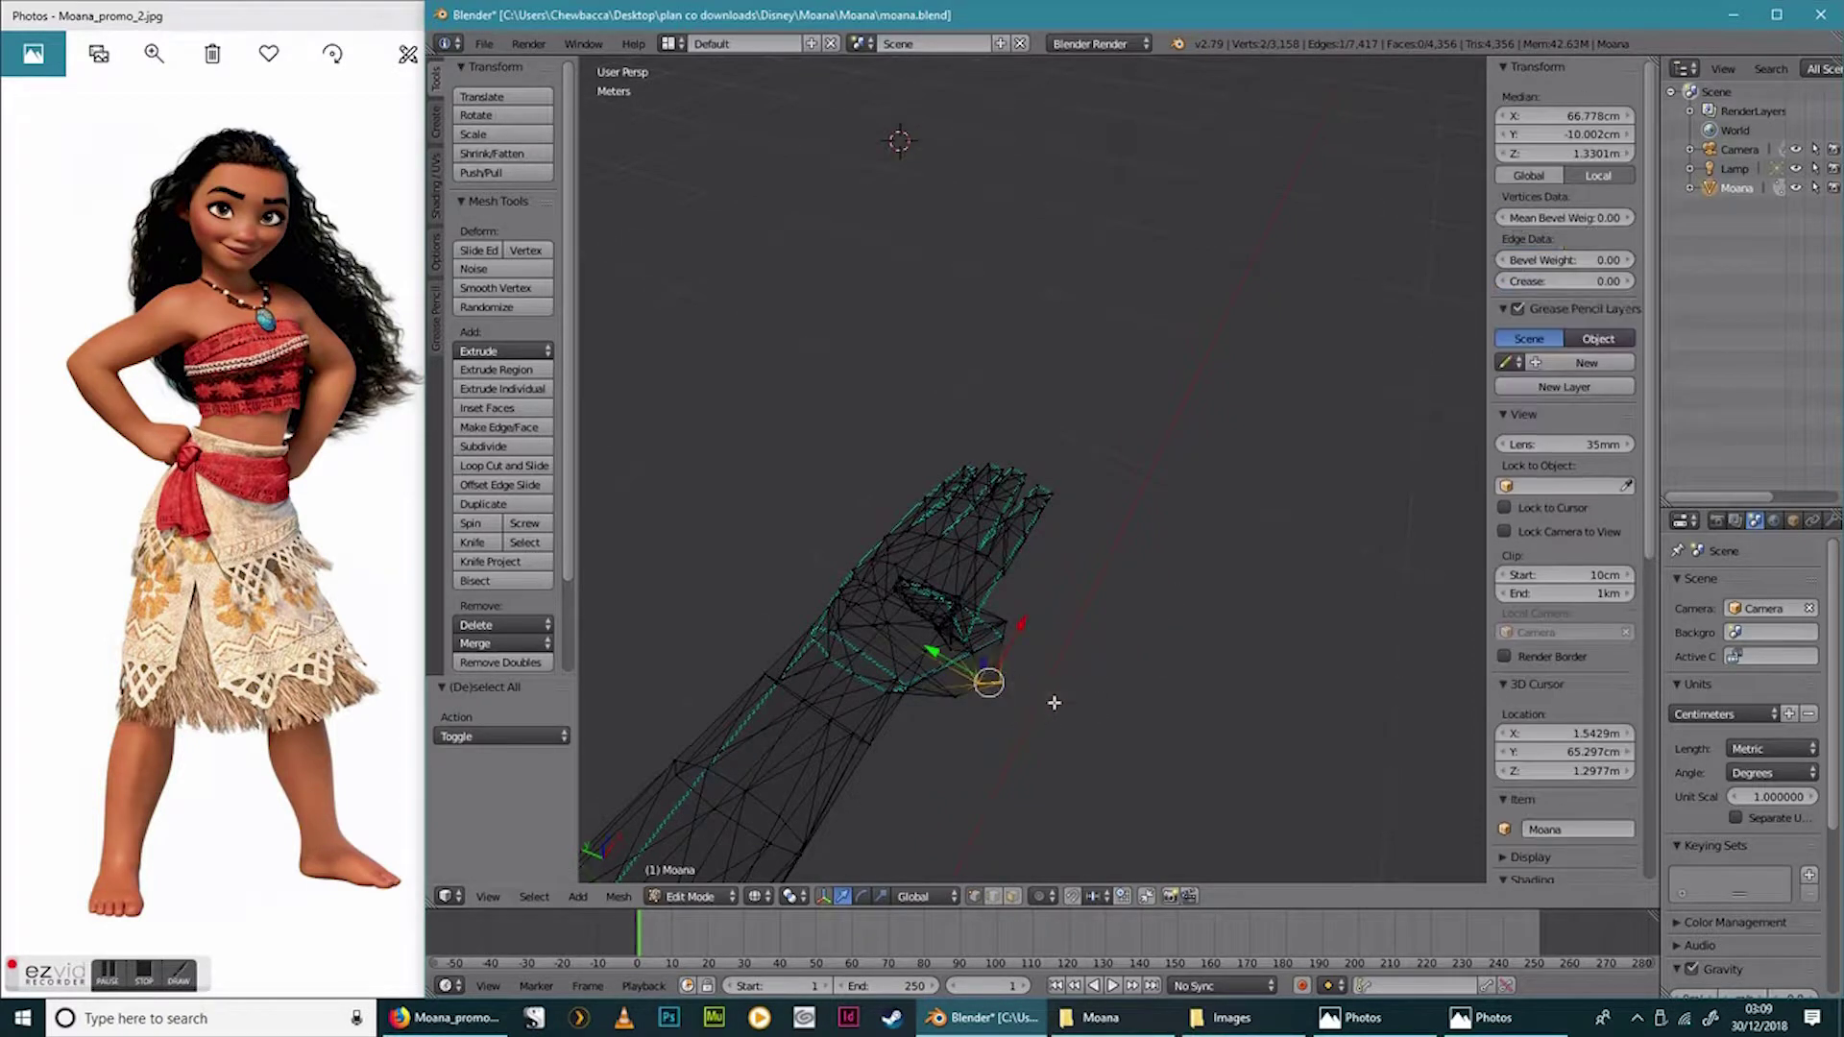
left_click_drag(925, 652, 914, 642)
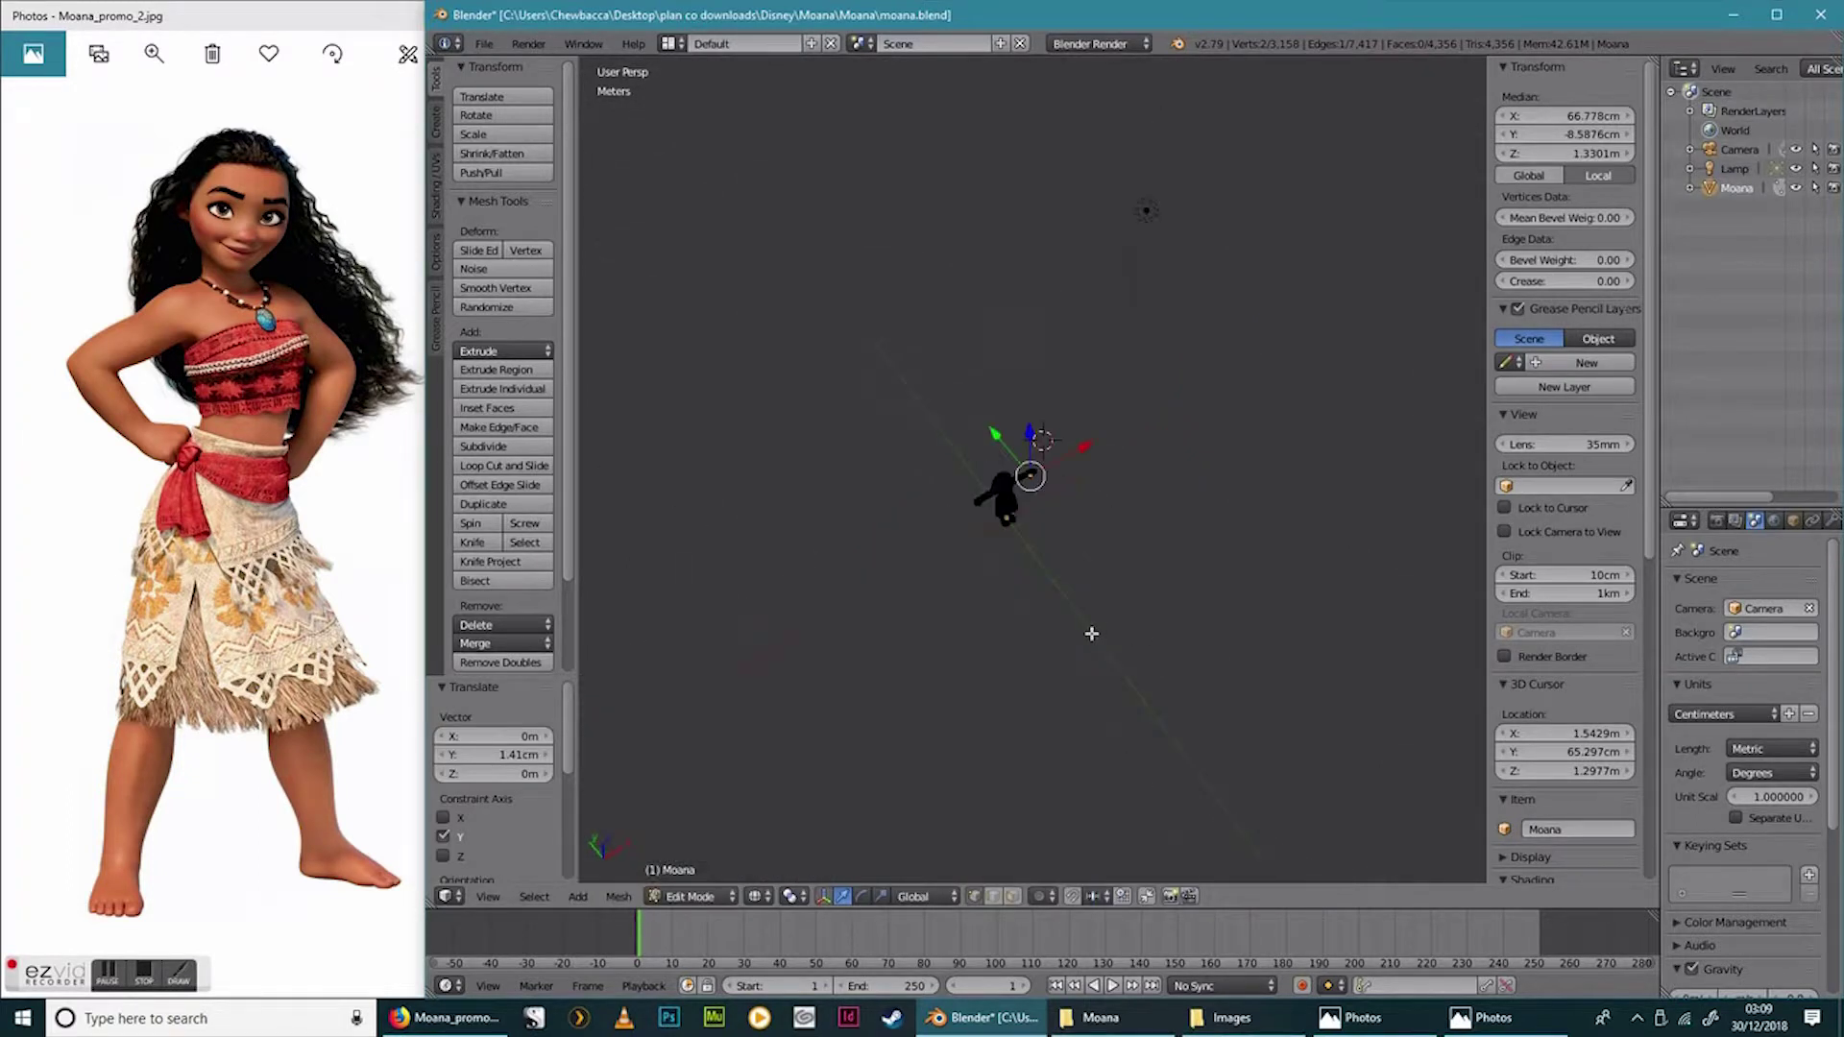
Clear the selection and select all finger vertices of the character's left hand, from the knuckles to the tips, leaving out the thumb.
middle_click_drag(1091, 632, 1016, 531)
mouse_move(1095, 696)
middle_mouse_down()
mouse_move(1103, 651)
mouse_move(1140, 765)
mouse_move(1079, 678)
middle_mouse_up()
key("a")
key("c")
mouse_move(1046, 552)
left_mouse_down()
mouse_move(1073, 642)
mouse_move(1097, 563)
mouse_move(1157, 623)
left_mouse_up()
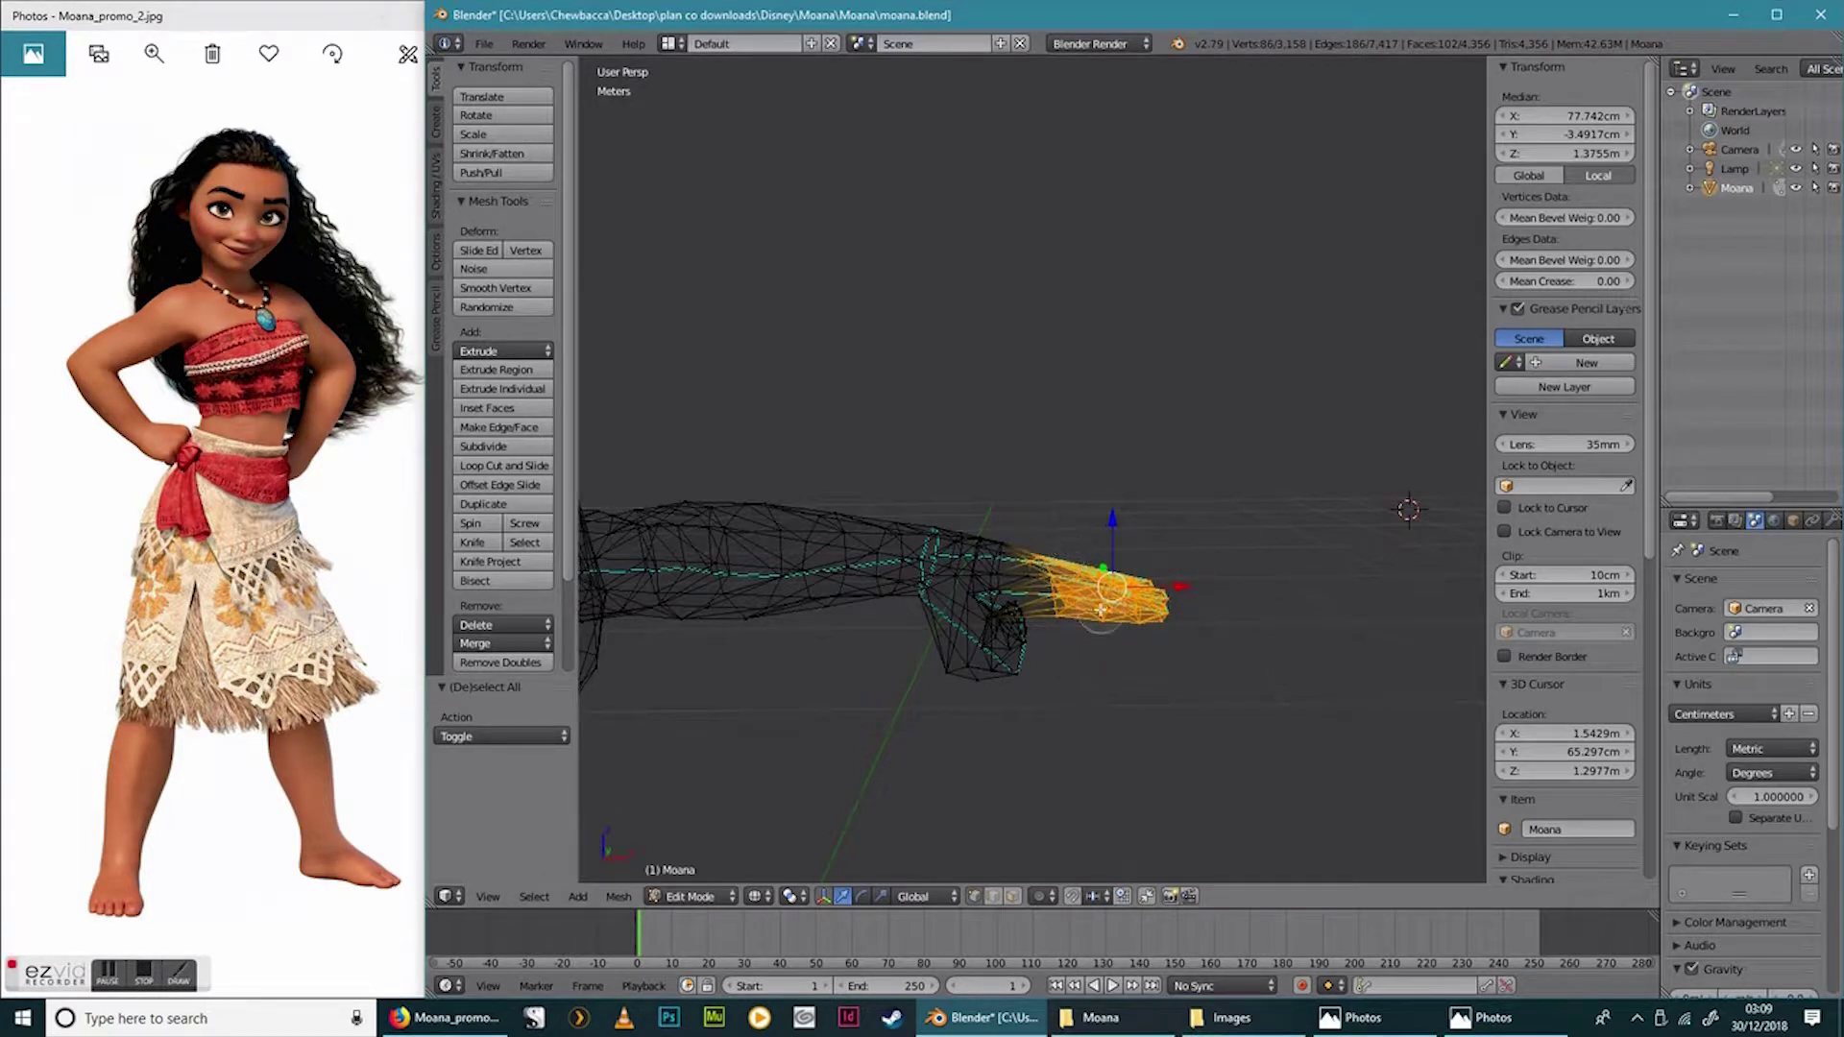
left_click(1053, 573)
left_click(1054, 574)
right_click(1088, 584)
Rotate the left fingers around global Y until they point straight down, lower them along Z to meet the knuckles, and deselect everything.
key("r")
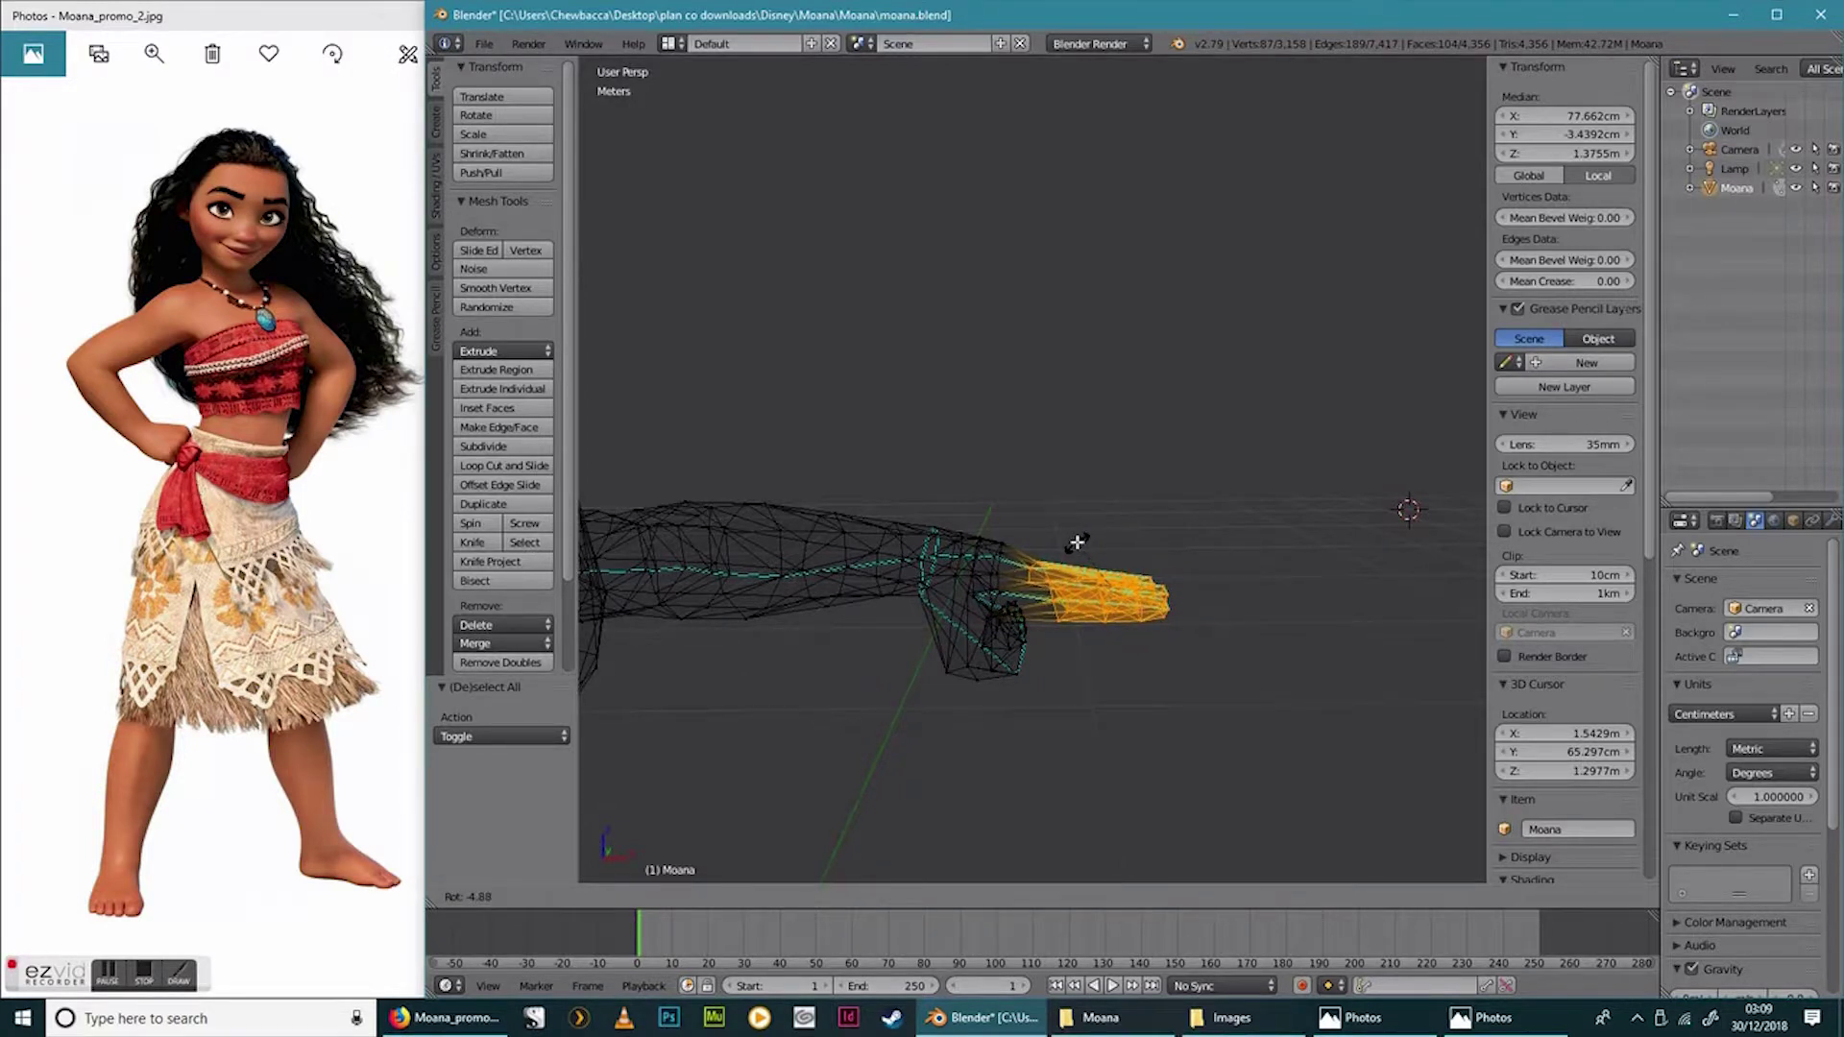
key("y")
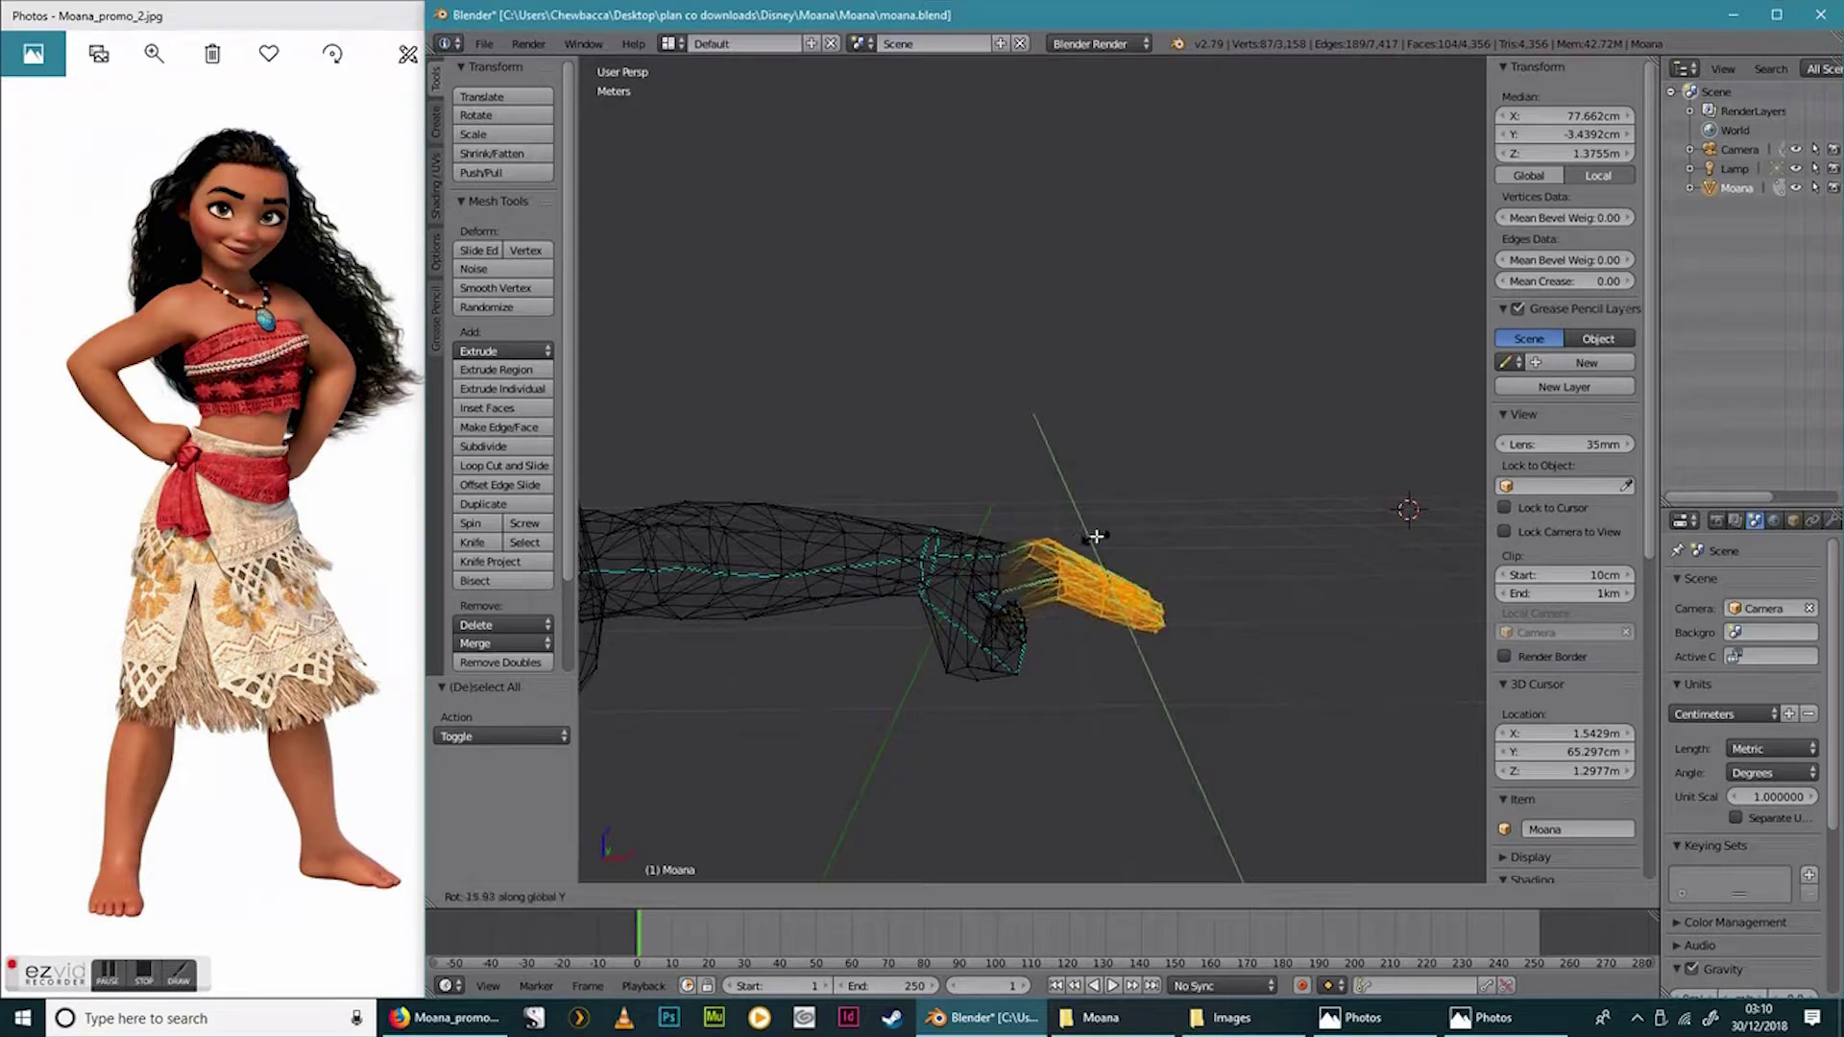
left_click(1145, 555)
left_click_drag(1113, 523, 1111, 657)
middle_click_drag(1193, 630, 1201, 578)
key("a")
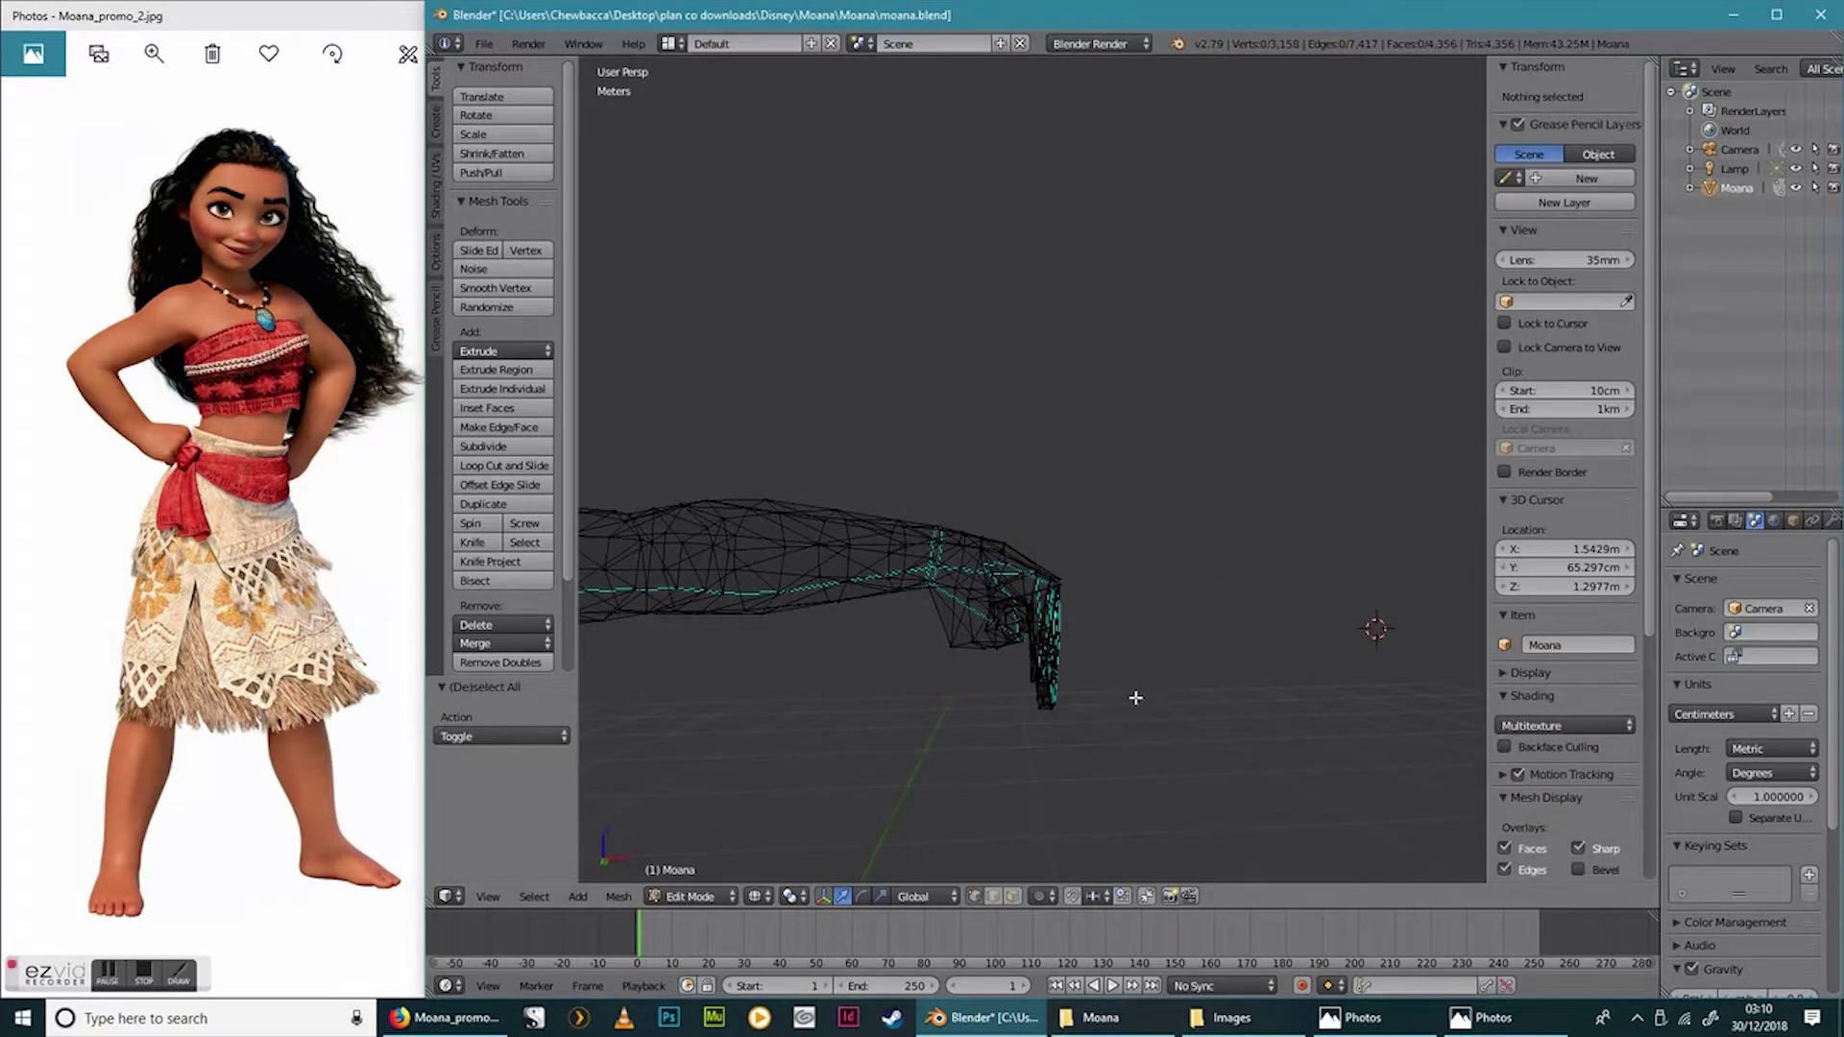
Select the lower halves of the left fingers and rotate them about 81.3° around global Y, curling them toward the palm.
key("c")
left_click_drag(1042, 662, 1058, 703)
right_click(1243, 672)
mouse_move(1243, 671)
middle_mouse_down()
mouse_move(1033, 675)
mouse_move(1095, 674)
mouse_move(1061, 684)
middle_mouse_up()
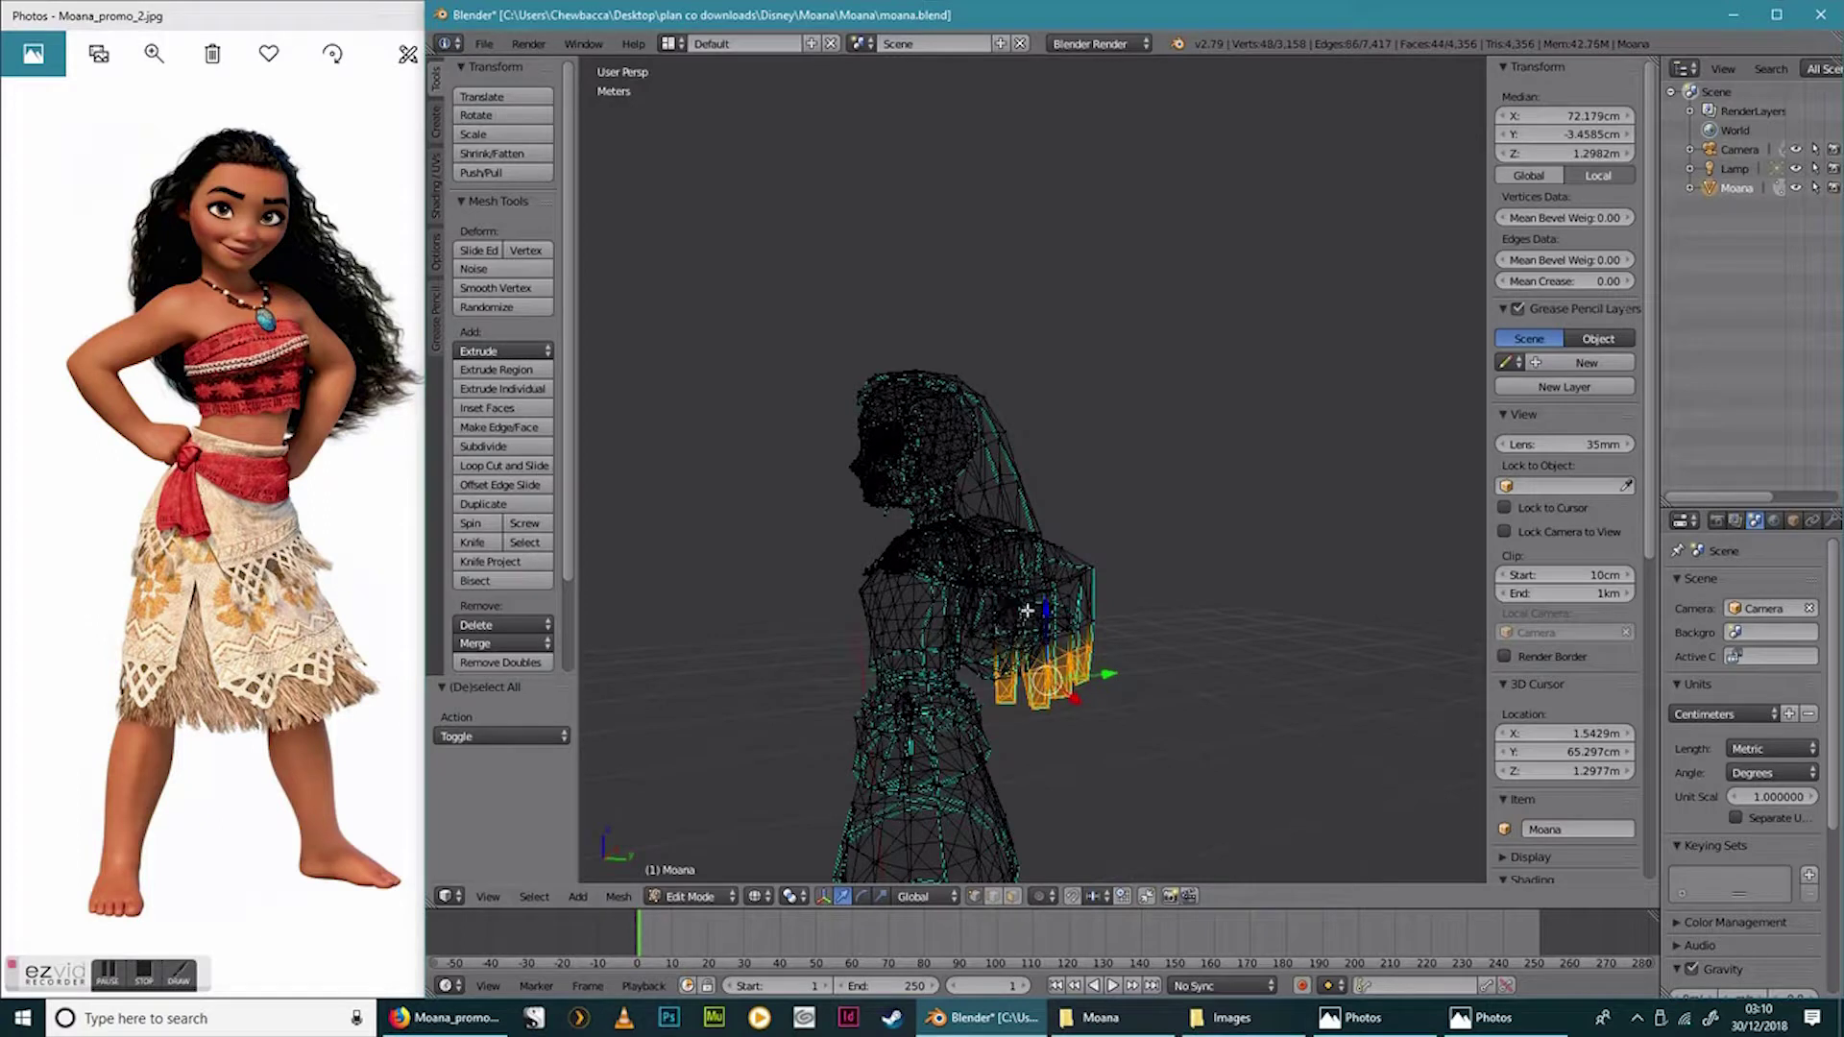
middle_click_drag(1020, 622, 1278, 589)
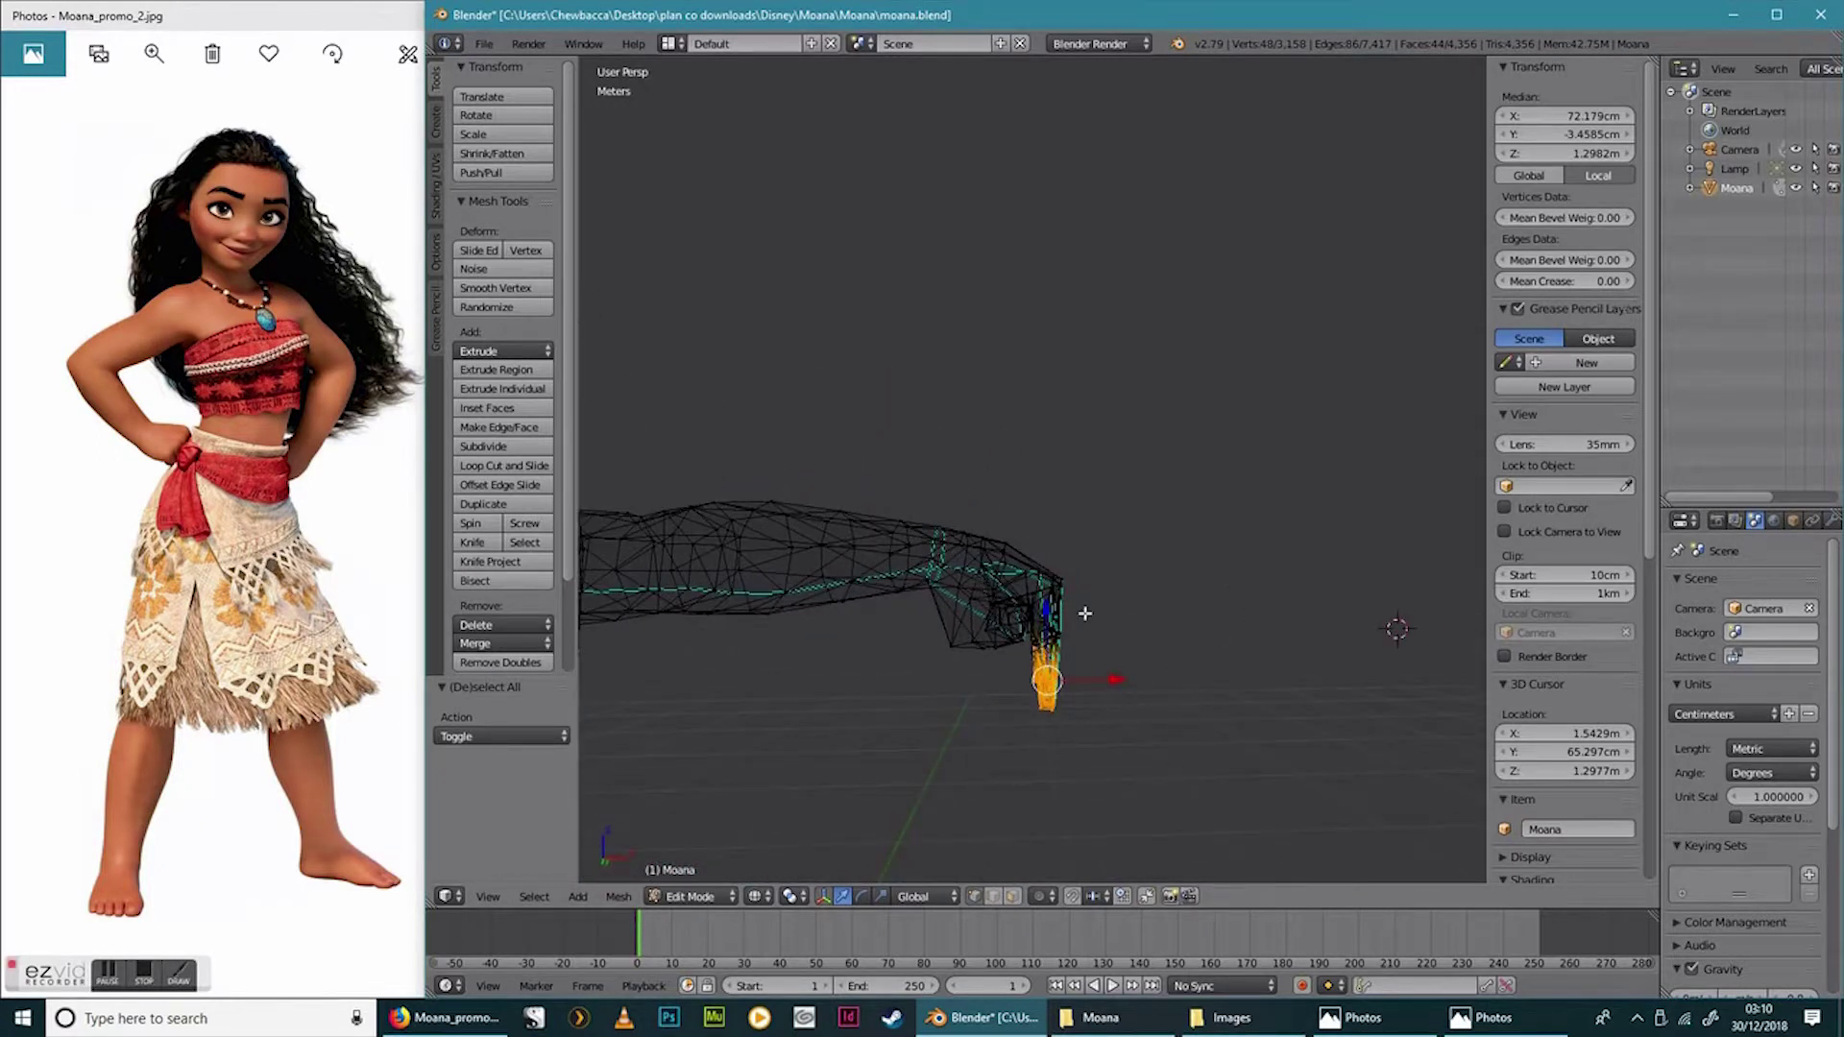
key("r")
key("y")
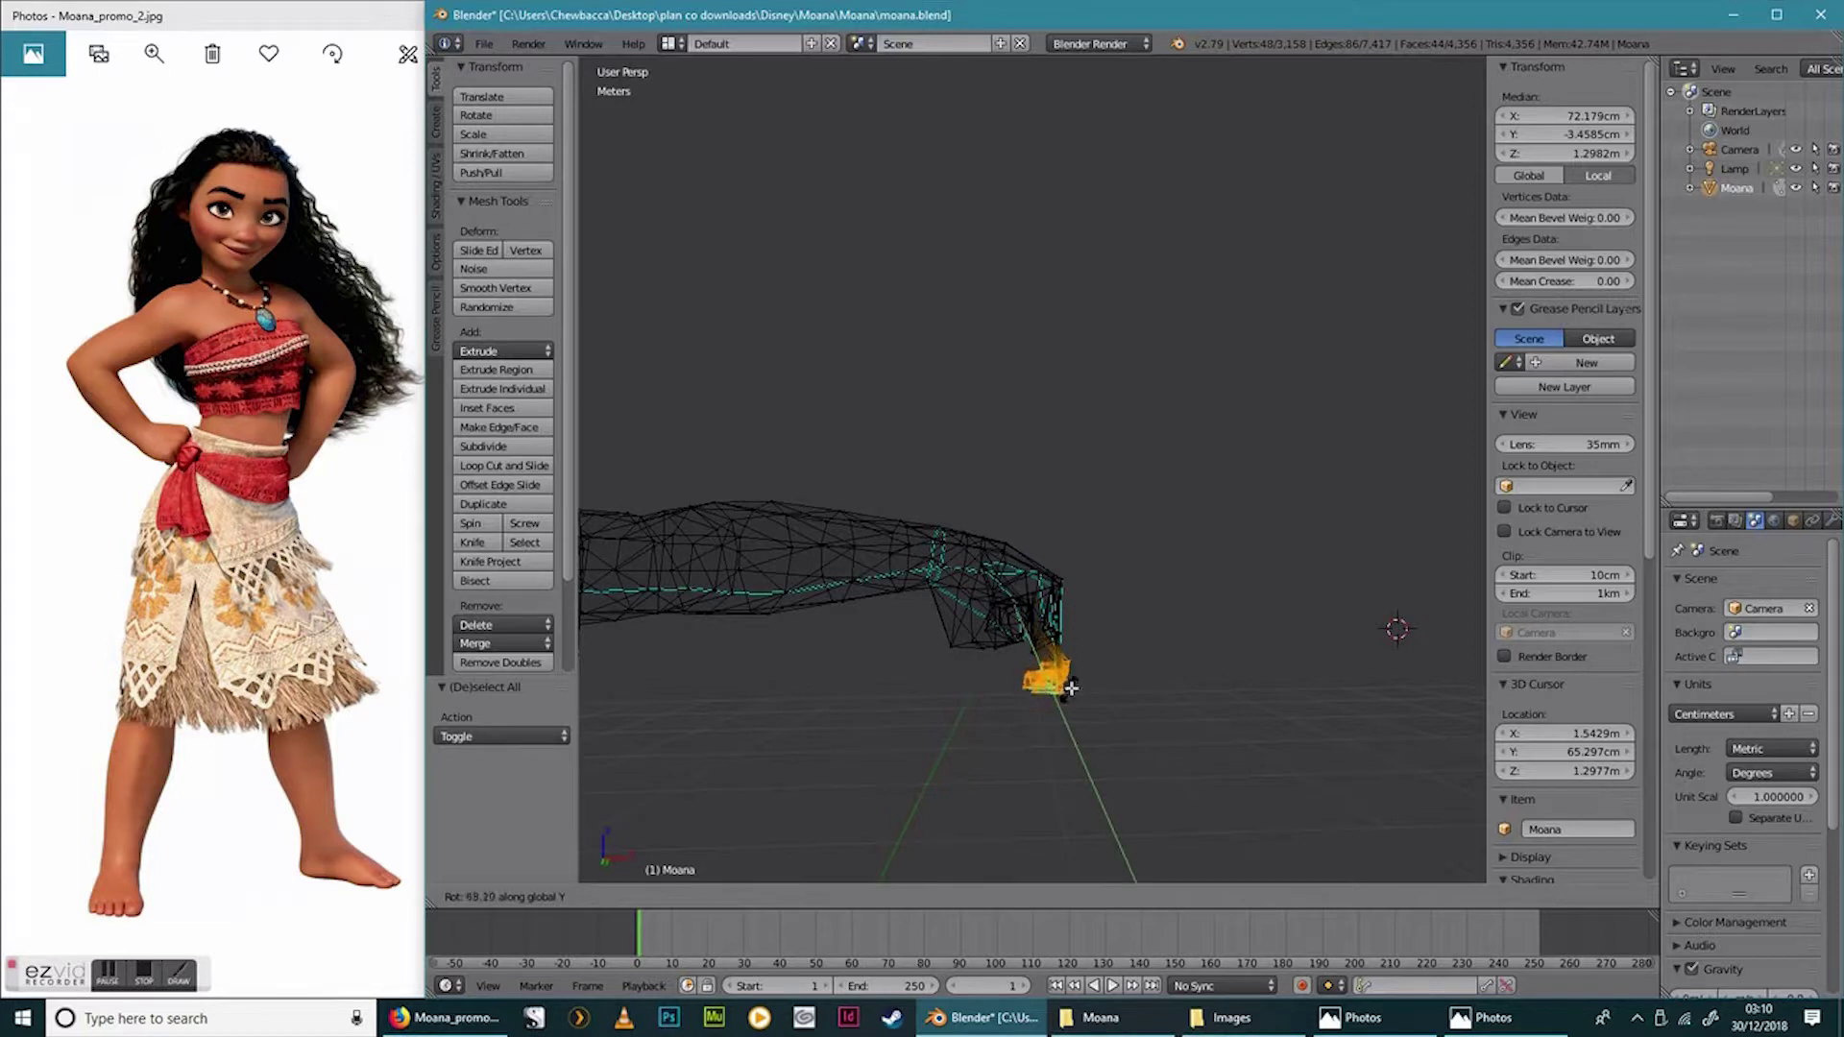
left_click(1071, 689)
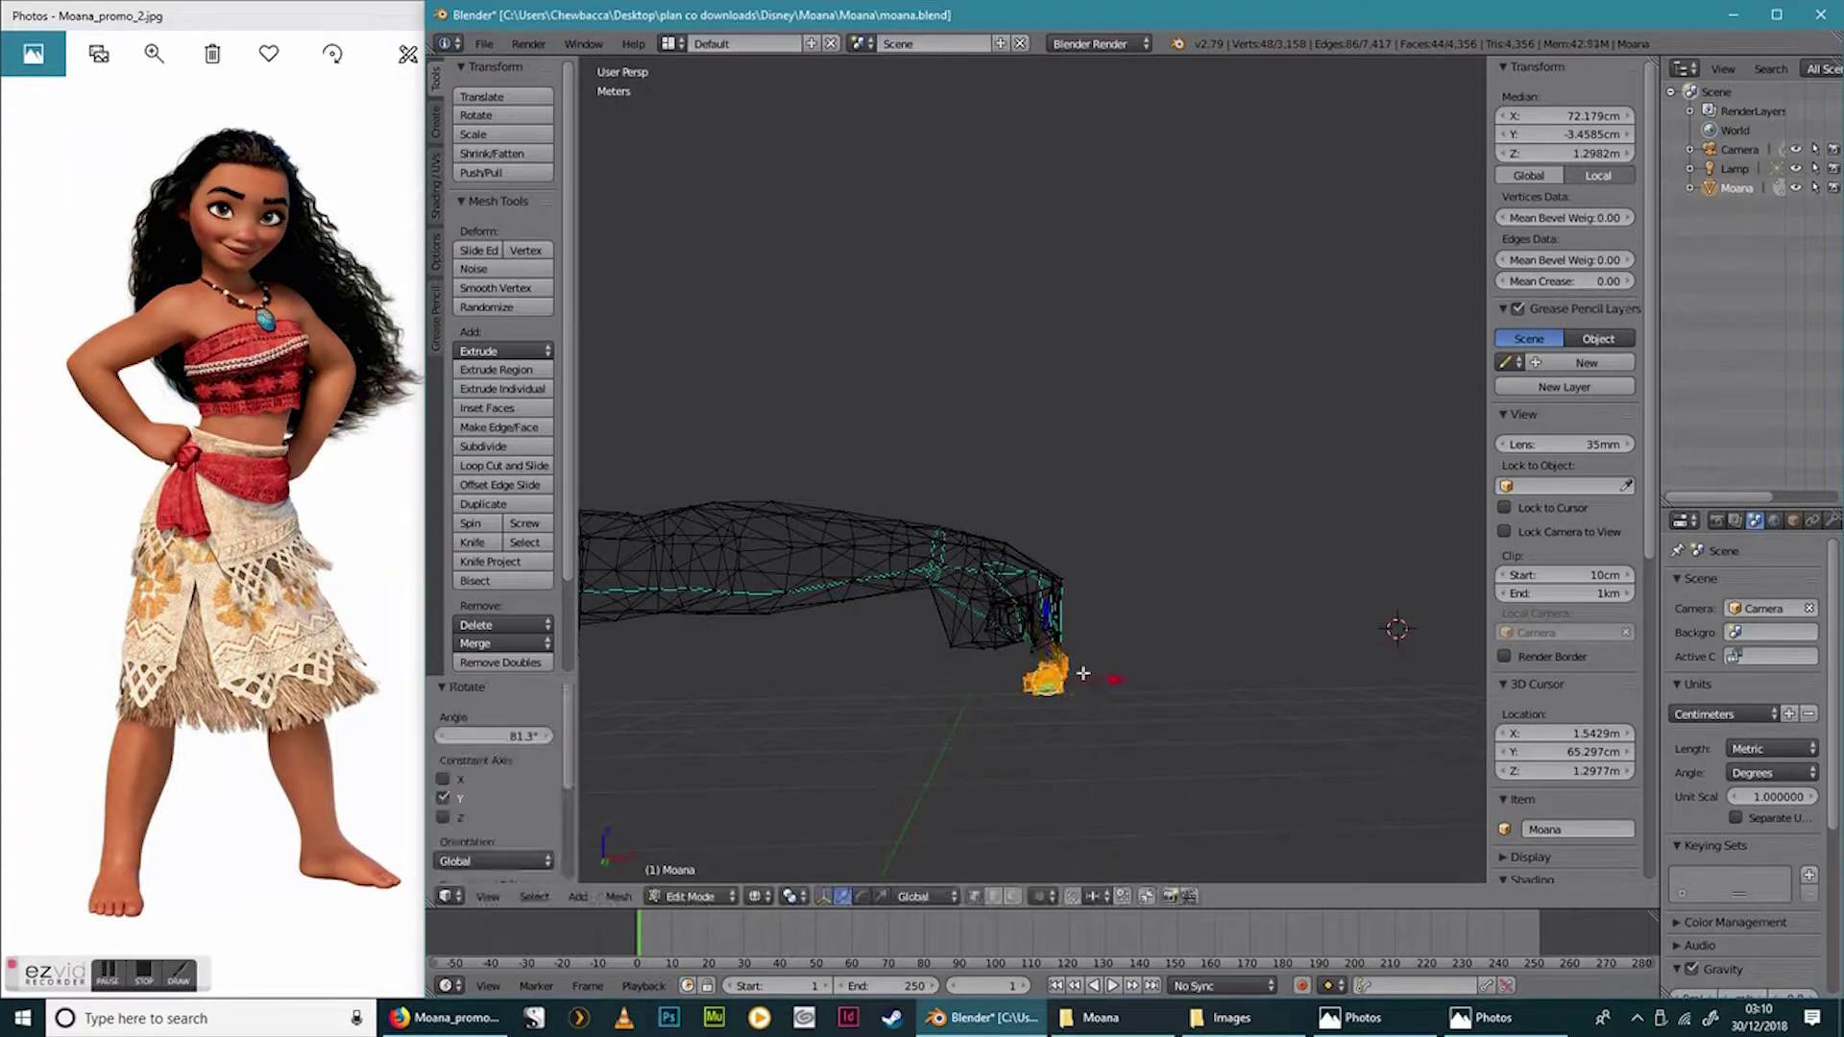
Move the curled left fingertips about -2.6 cm along X and 1.8 cm along Z, and deselect everything.
key("g")
key("x")
left_click(1075, 677)
key("g")
key("z")
left_click(1112, 616)
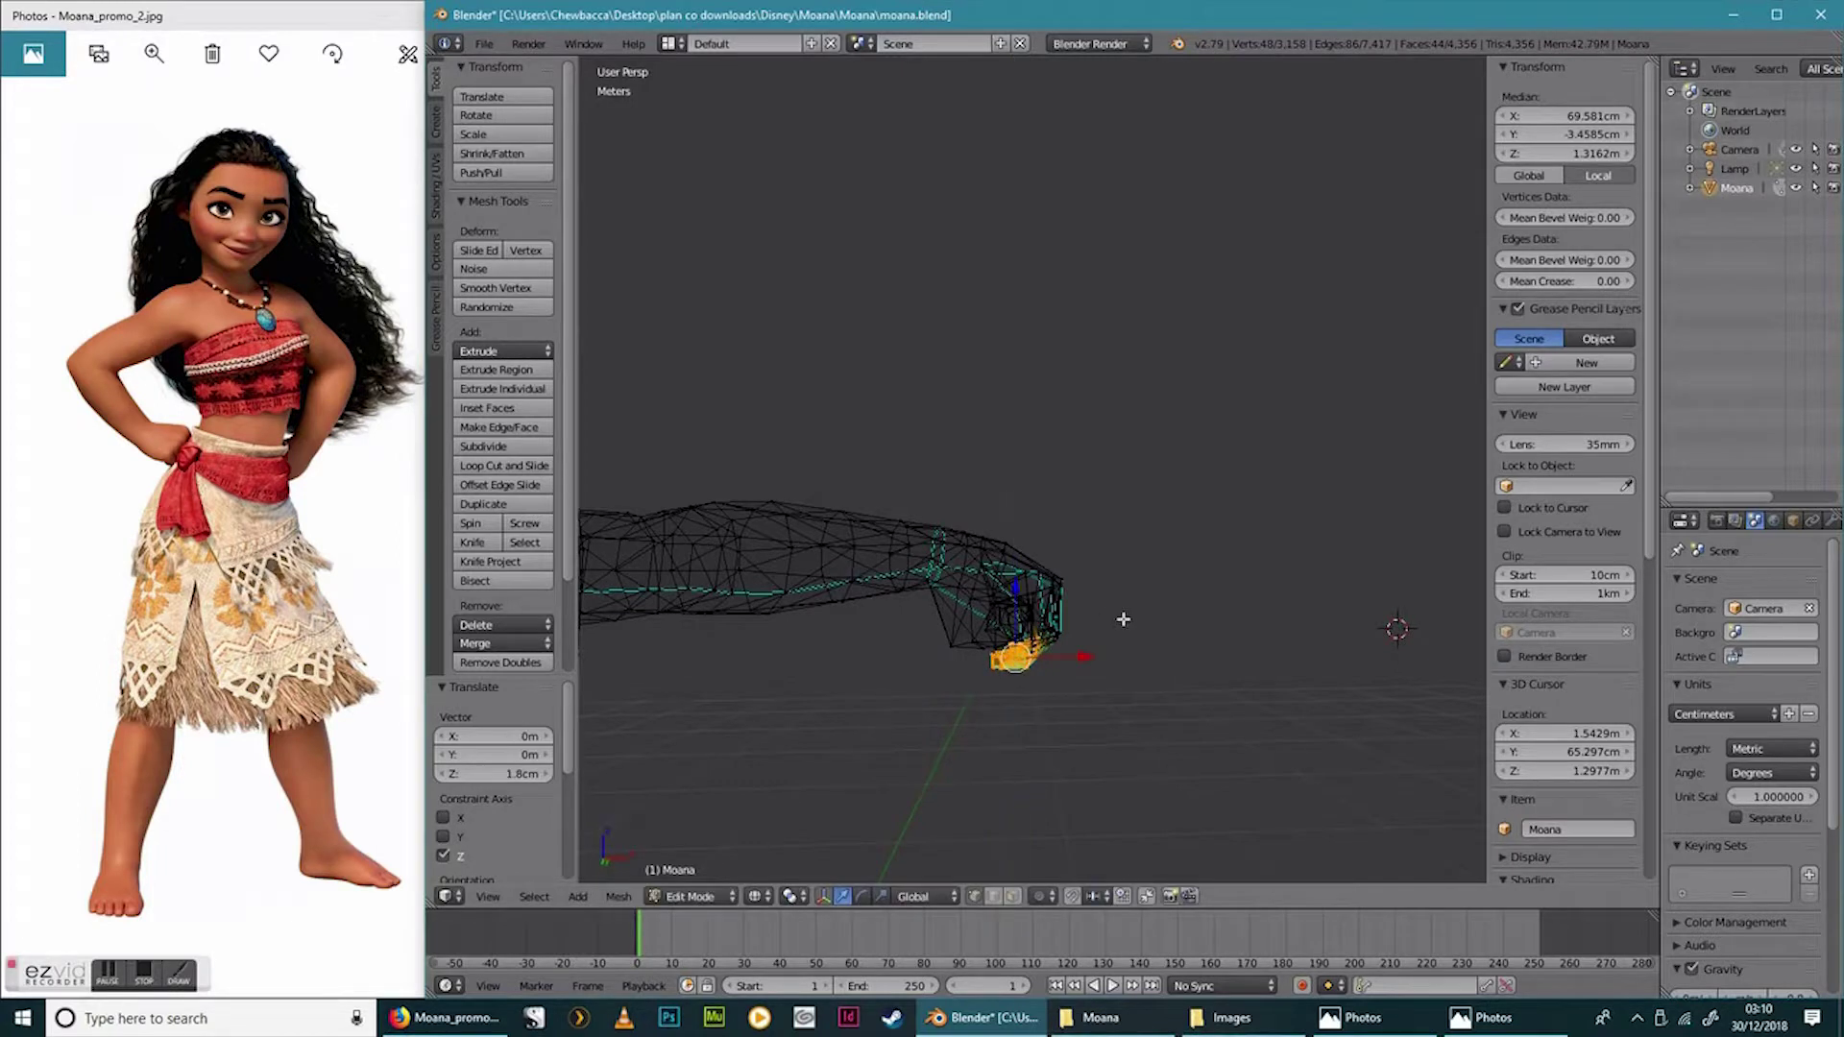
key("a")
Select the vertices of the character's left arm, from the upper arm near the shoulder to the fist.
middle_click_drag(1114, 626, 1104, 623)
scroll(837, 596, "down", 5)
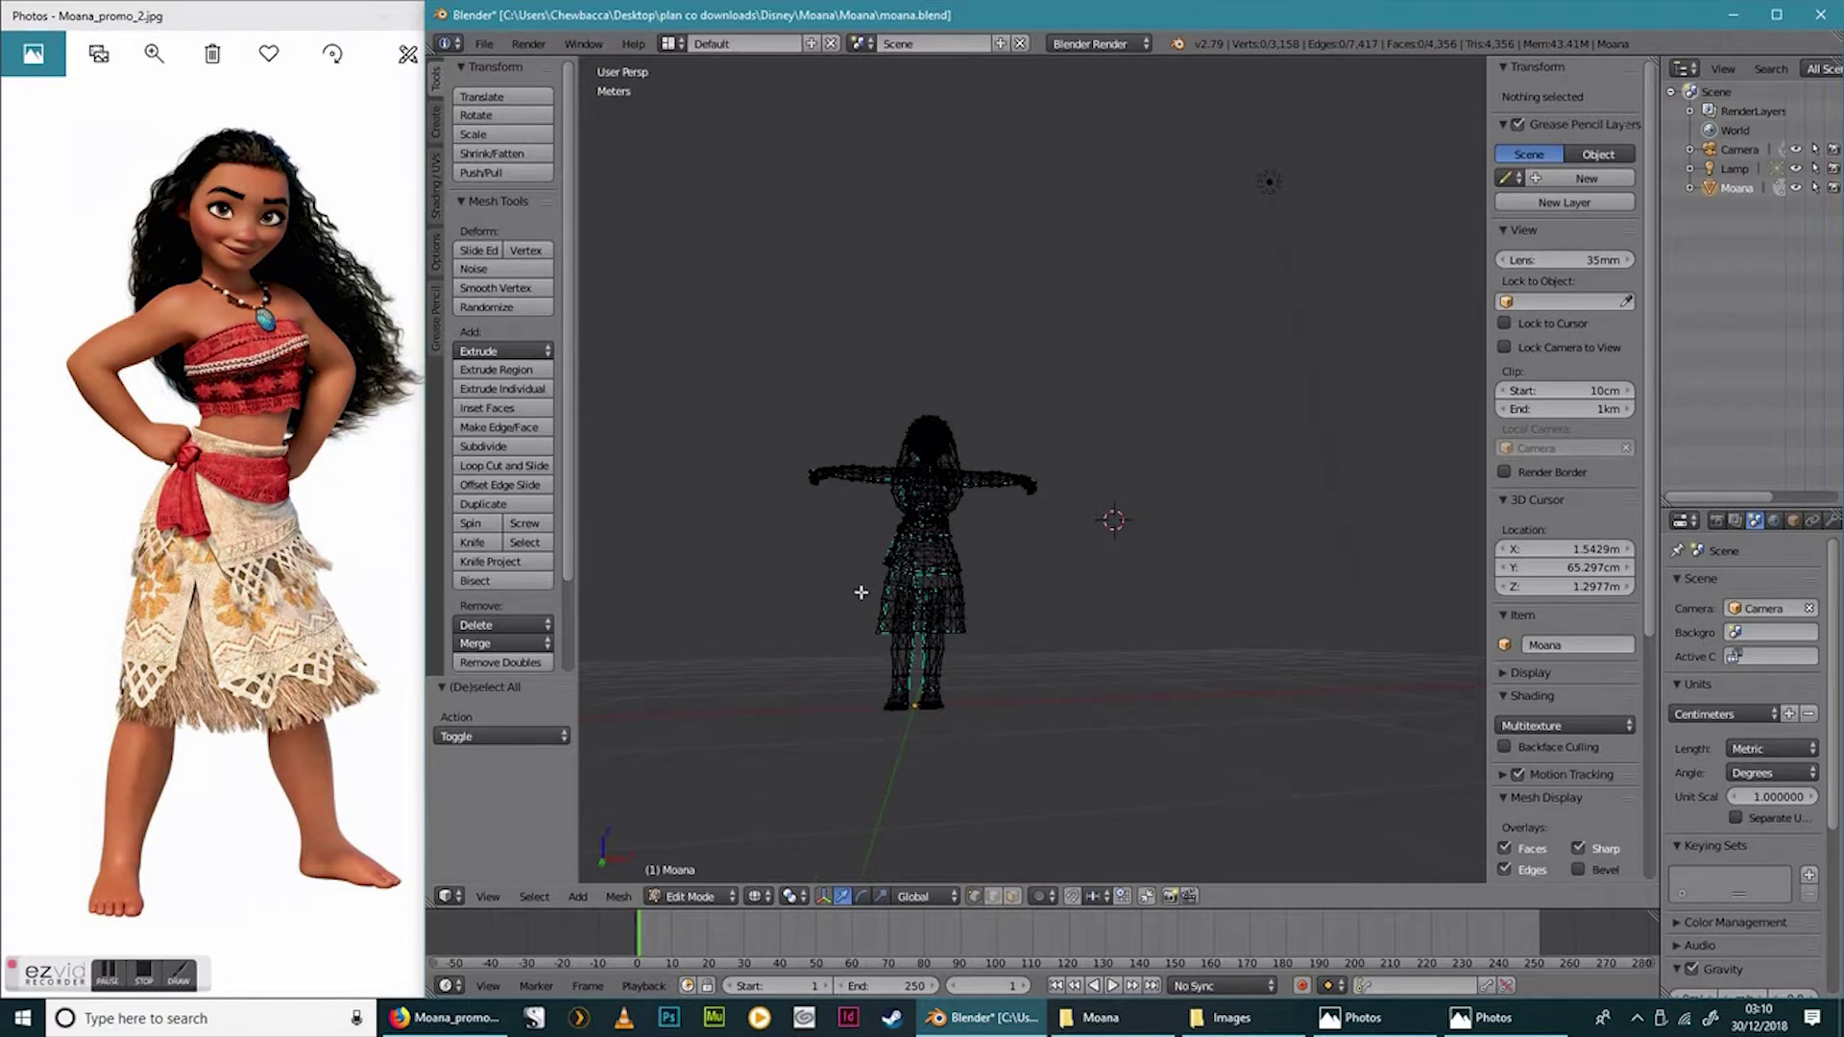
mouse_move(895, 576)
middle_mouse_down()
mouse_move(966, 553)
mouse_move(916, 555)
middle_mouse_up()
scroll(968, 550, "up", 5)
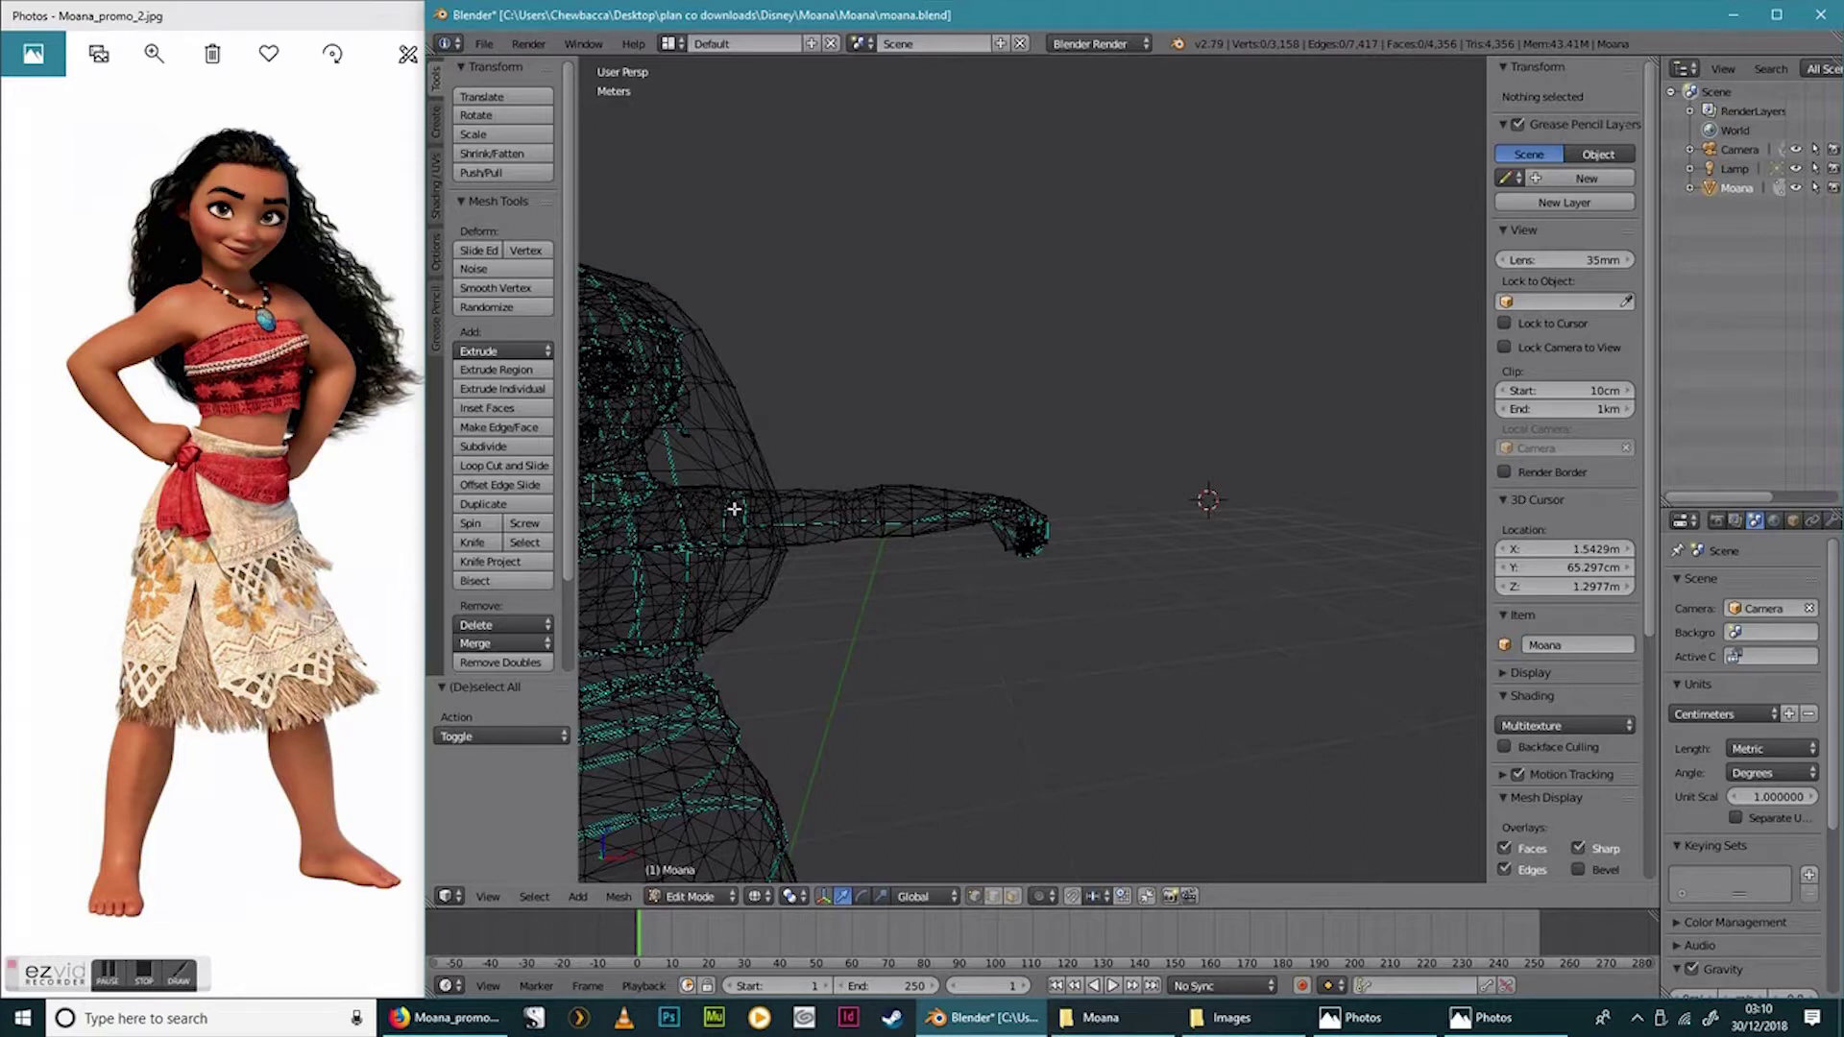
key("c")
left_click(753, 544)
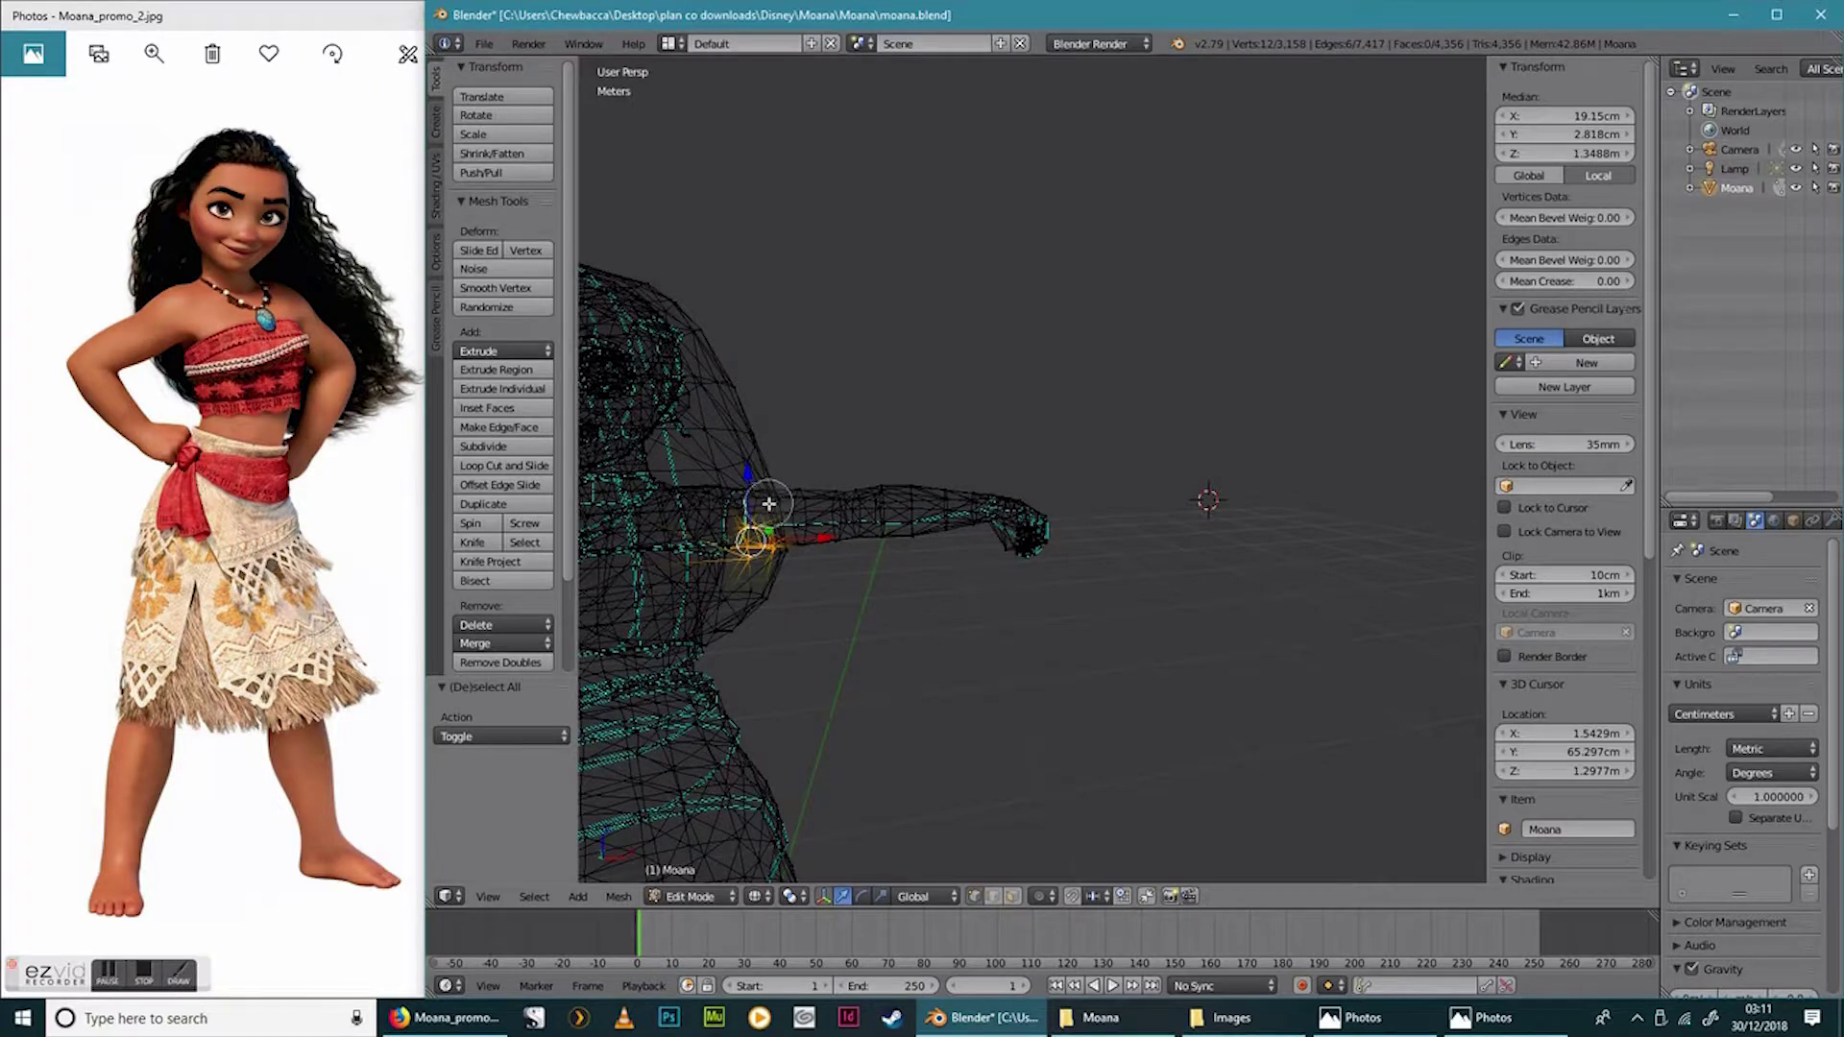
left_click(769, 507)
mouse_move(778, 519)
left_mouse_down()
mouse_move(835, 515)
mouse_move(851, 548)
mouse_move(863, 495)
mouse_move(936, 446)
mouse_move(959, 490)
mouse_move(985, 470)
mouse_move(1031, 496)
mouse_move(1037, 536)
left_mouse_up()
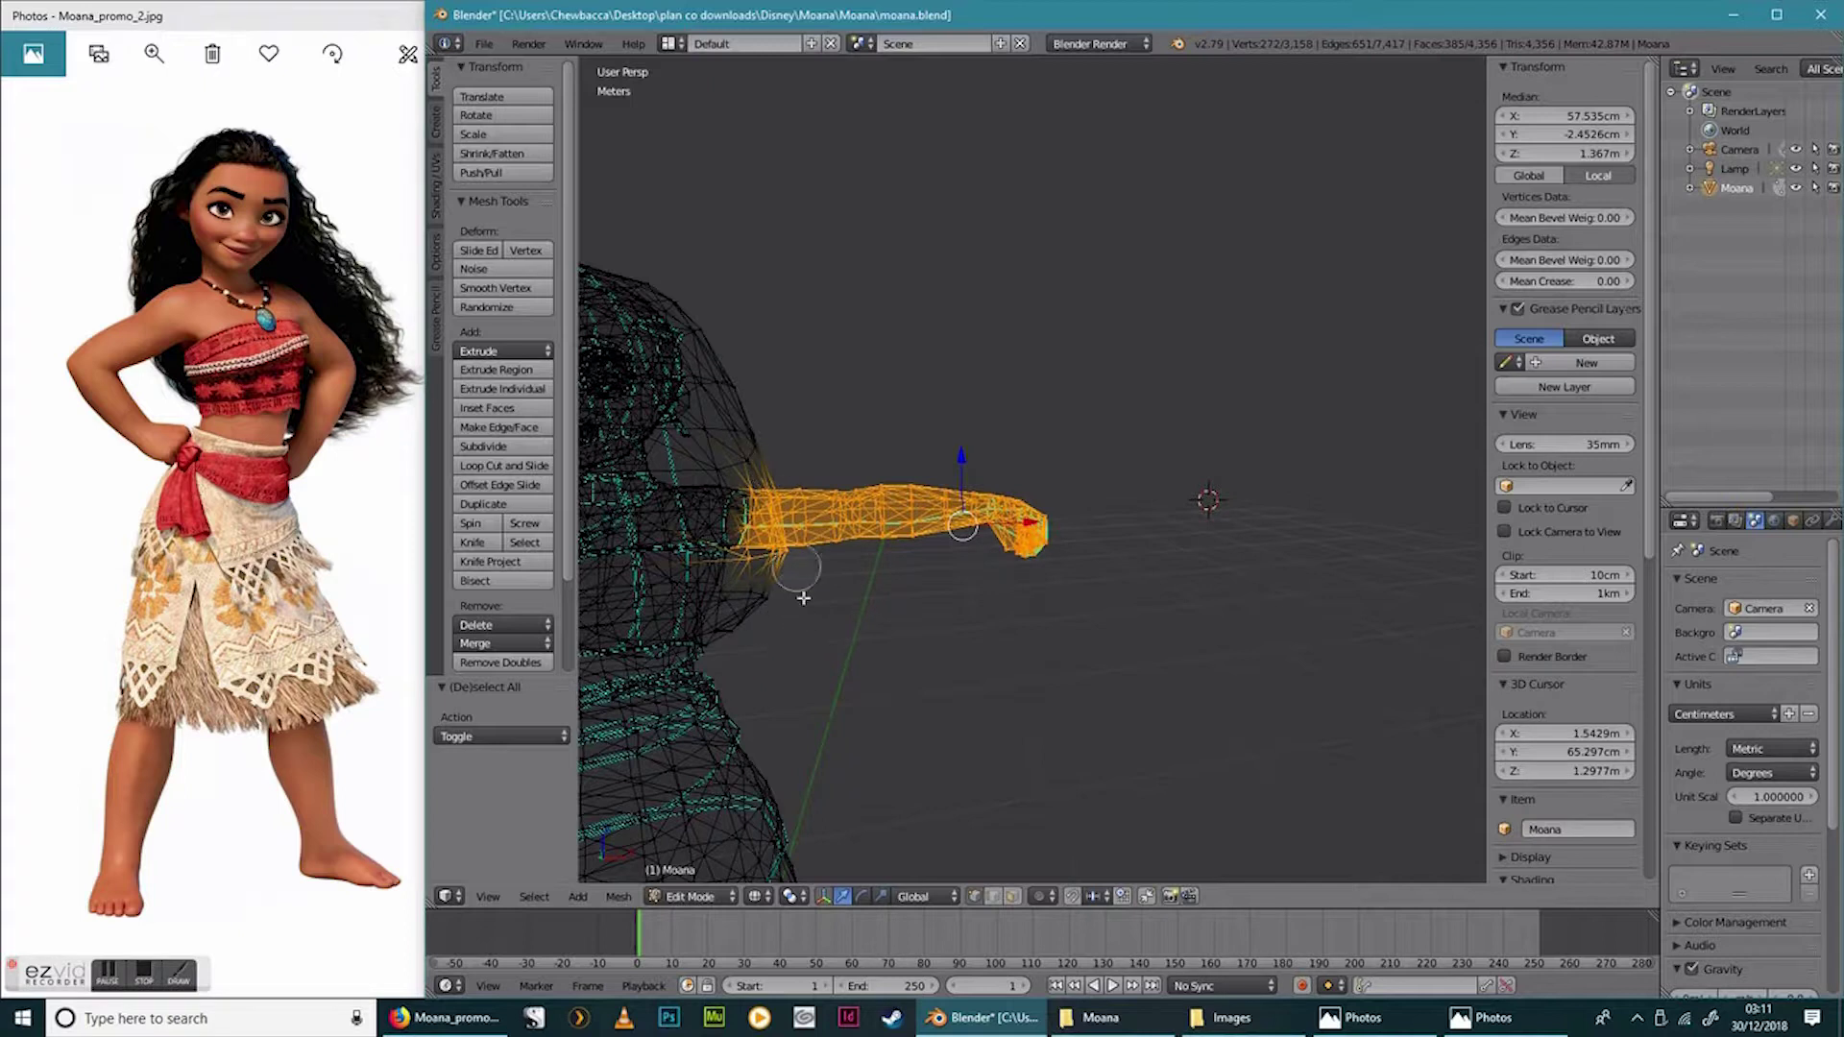
key("Escape")
Remove the stray hair and back vertices from the selection so that only the left arm is selected.
middle_click_drag(950, 694, 697, 698)
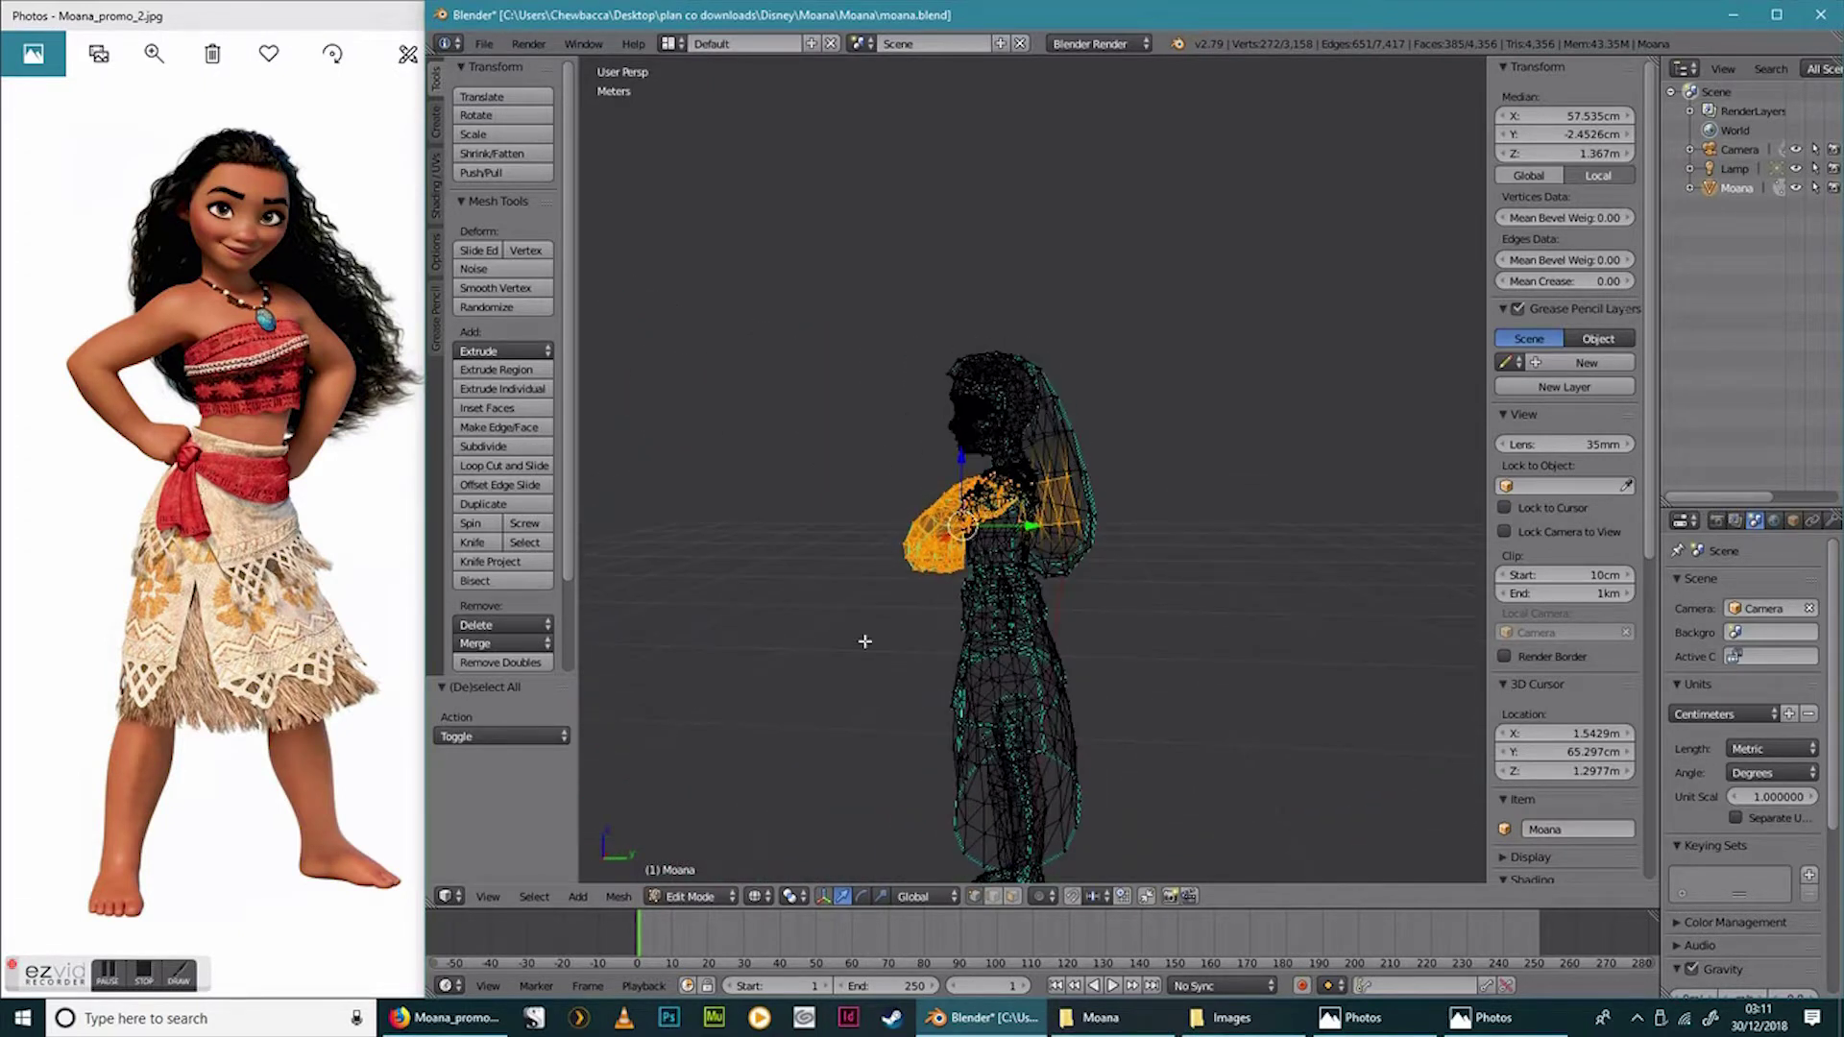
key("c")
mouse_move(1068, 457)
middle_mouse_down()
mouse_move(1063, 551)
mouse_move(1041, 541)
mouse_move(1051, 485)
middle_mouse_up()
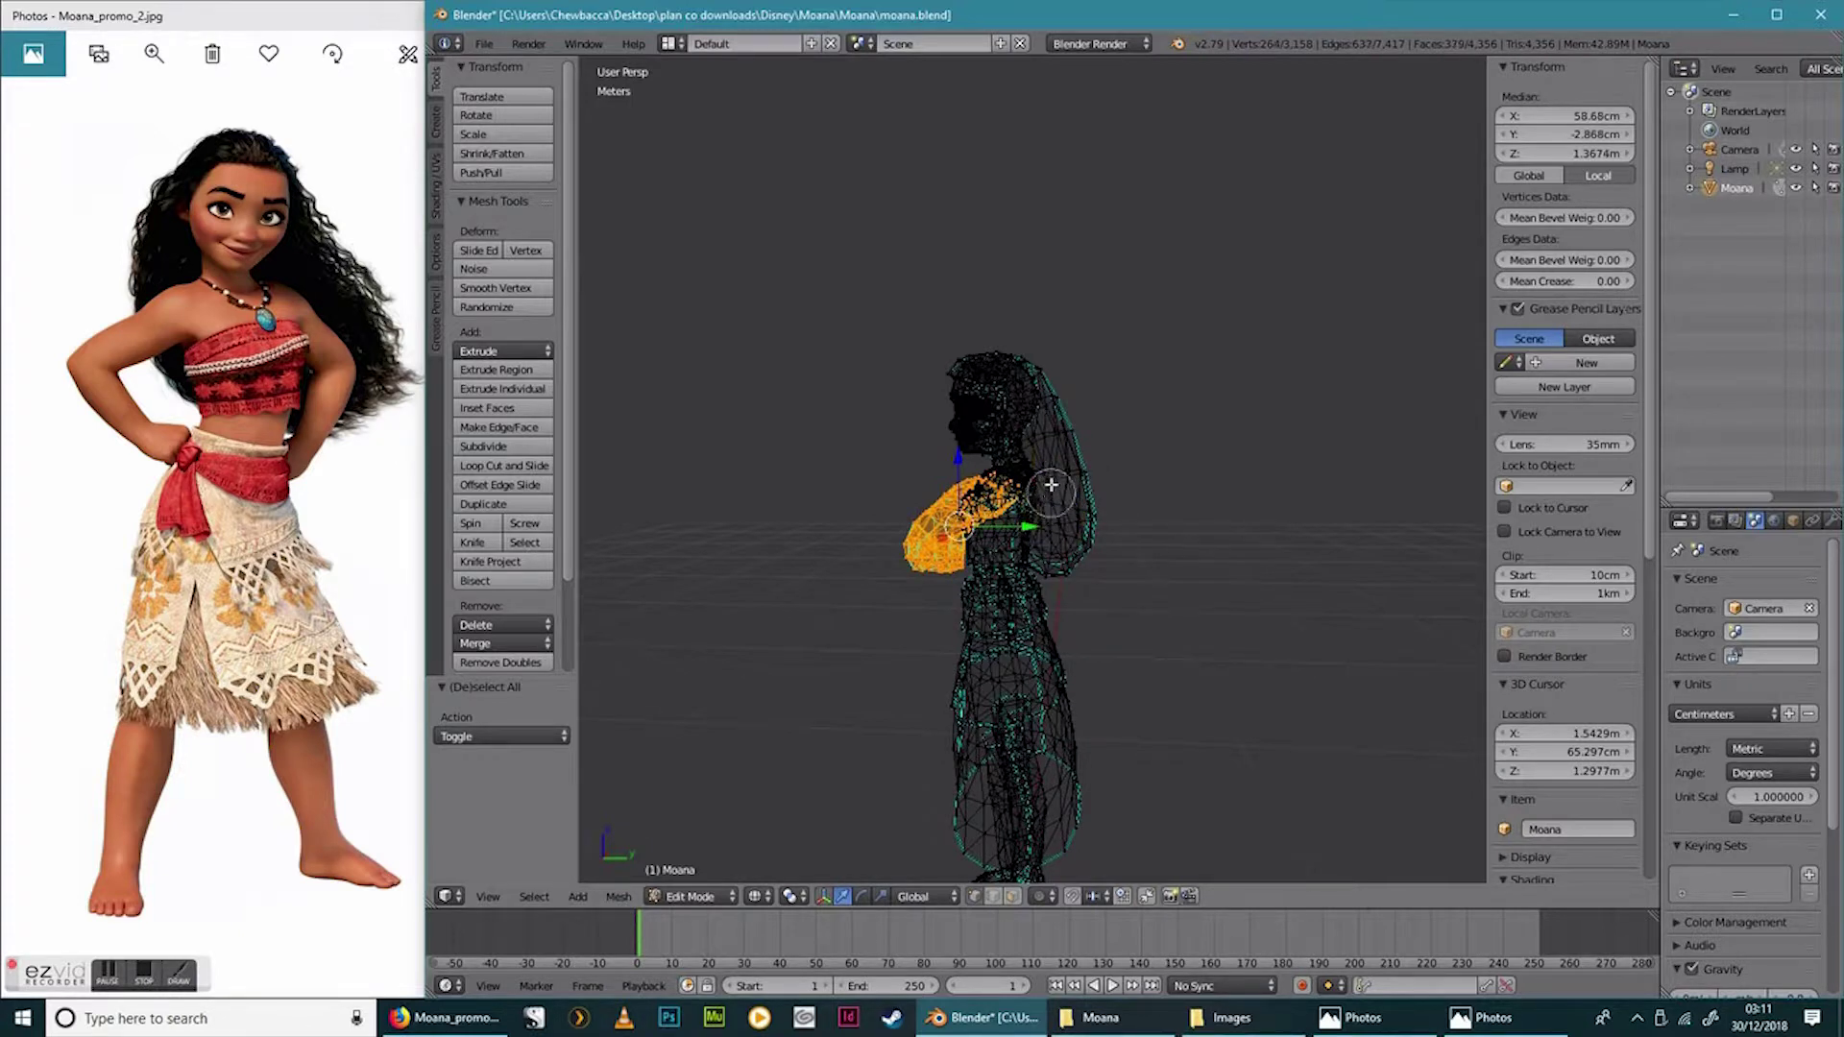
right_click(1050, 564)
mouse_move(1050, 564)
middle_mouse_down()
mouse_move(956, 578)
mouse_move(1042, 591)
middle_mouse_up()
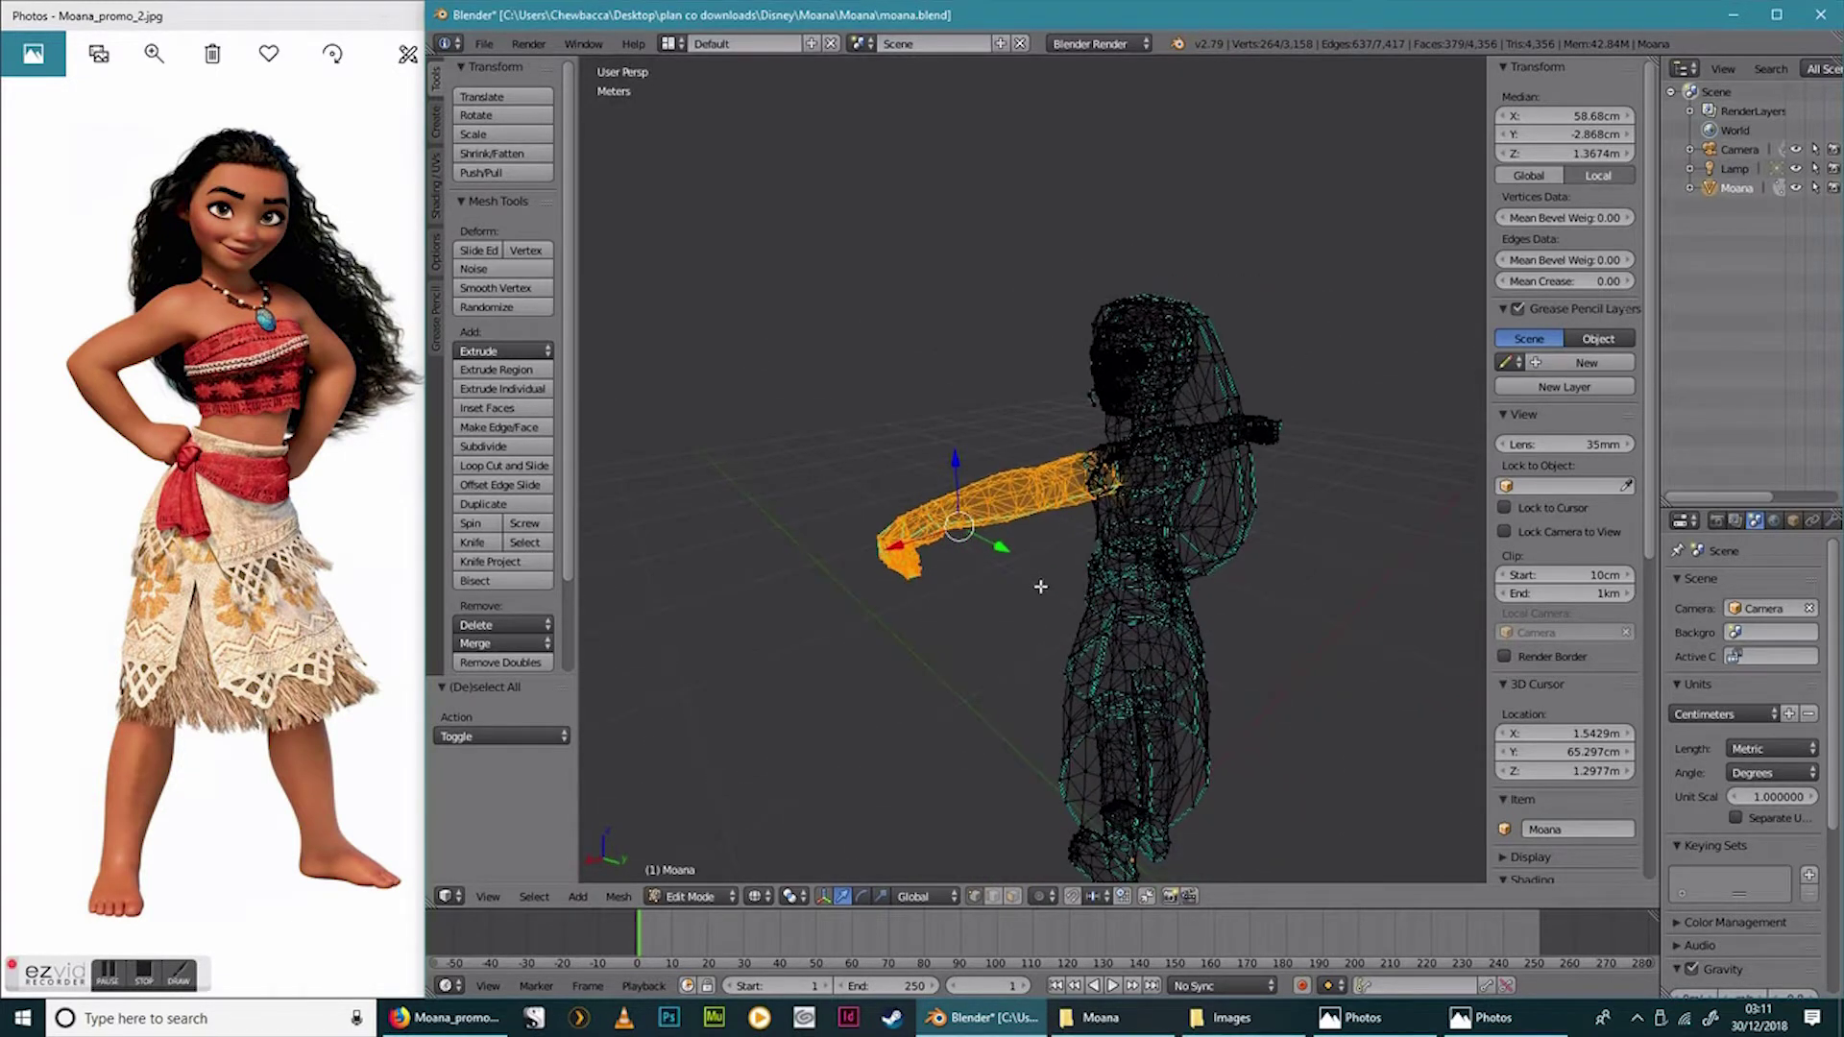
key("c")
middle_click(1140, 490)
right_click(1140, 489)
mouse_move(1140, 490)
middle_mouse_down()
mouse_move(1214, 519)
mouse_move(1248, 477)
middle_mouse_up()
key("c")
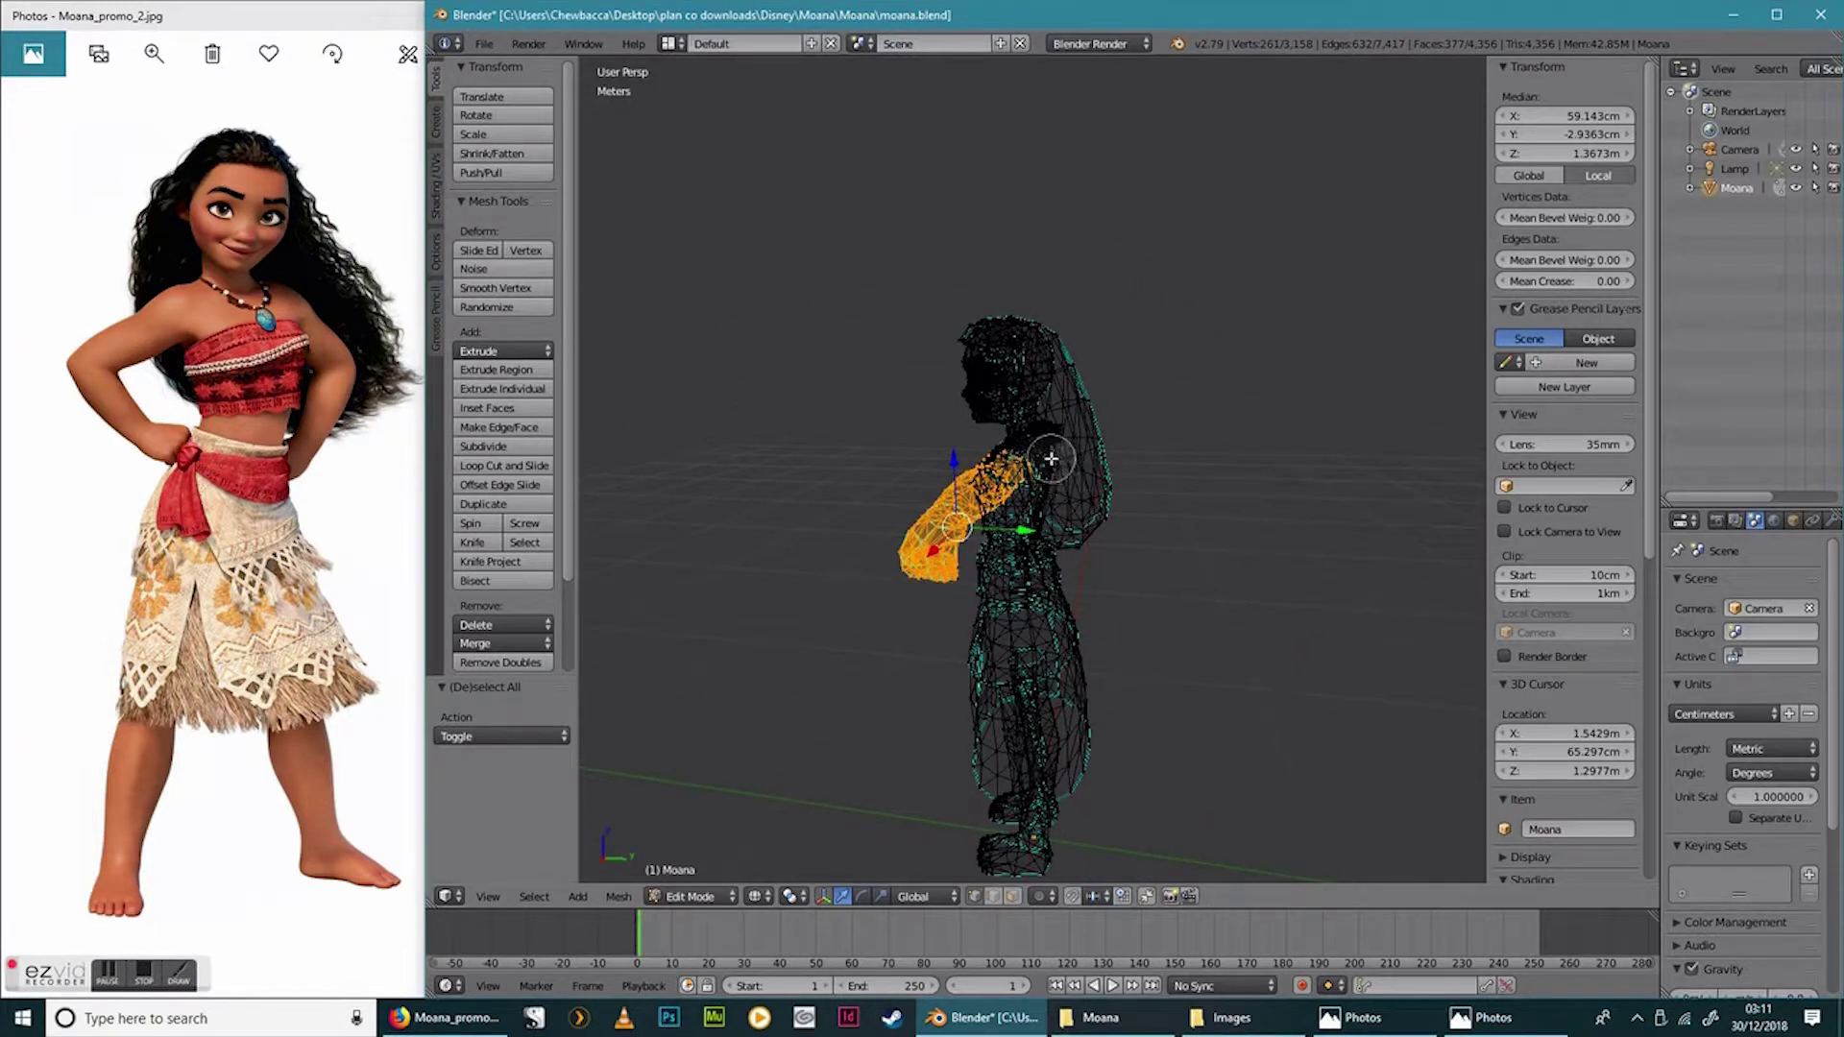
right_click(1091, 563)
Rotate the selected left arm about 53.8° around global Y so it slopes downward from the body.
scroll(1370, 539, "up", 3)
mouse_move(1091, 564)
middle_mouse_down()
mouse_move(1371, 539)
mouse_move(1384, 559)
mouse_move(1316, 530)
middle_mouse_up()
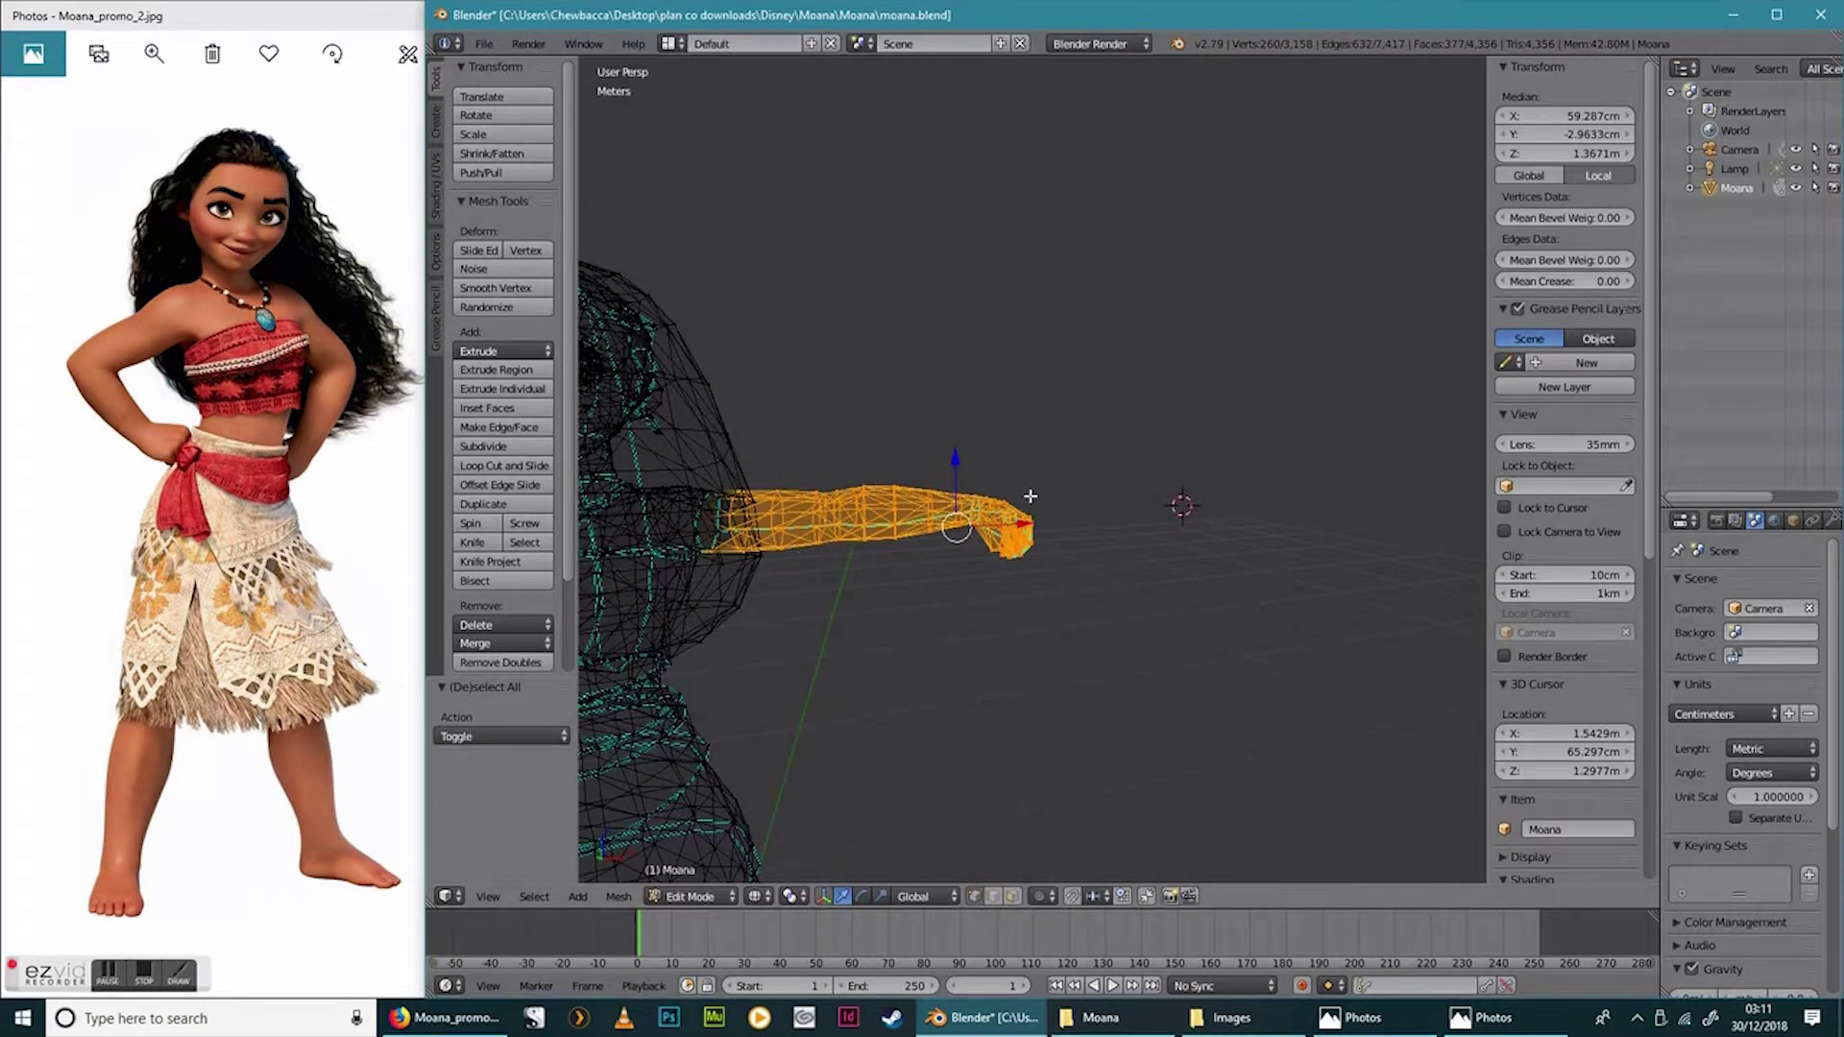
key("r")
key("y")
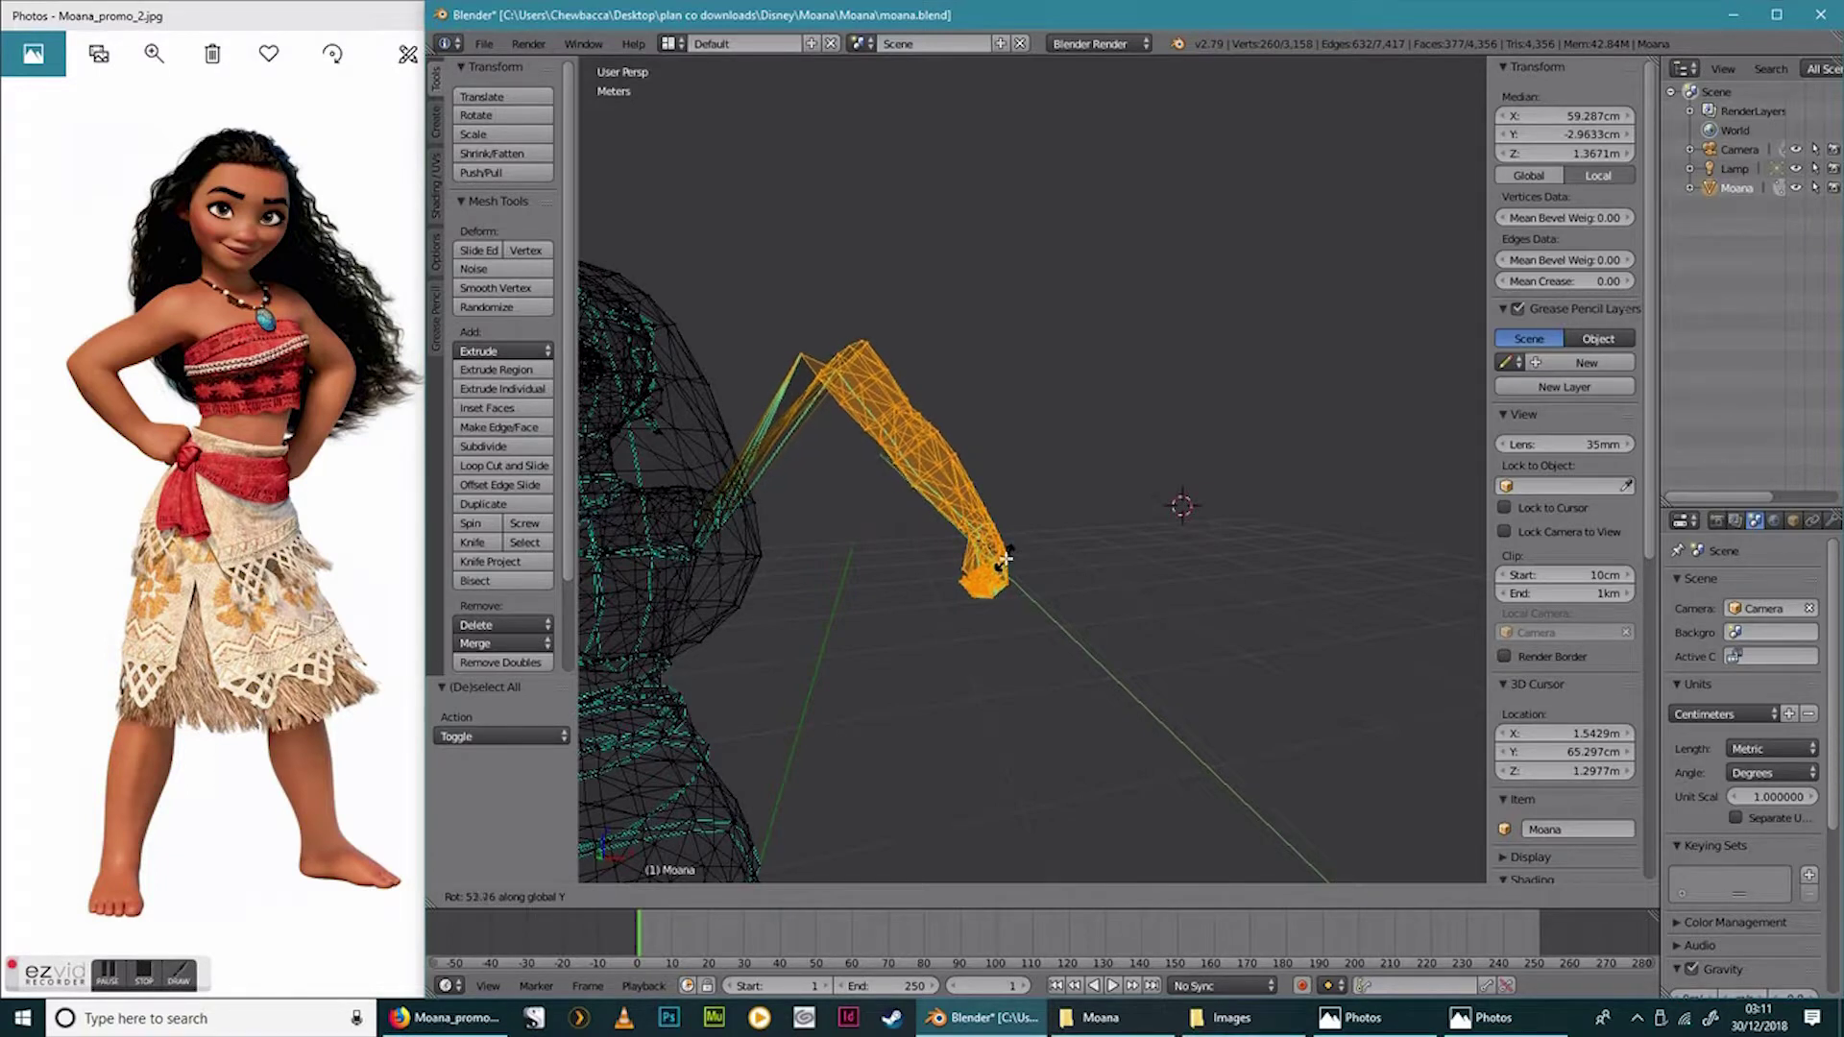
left_click(1004, 557)
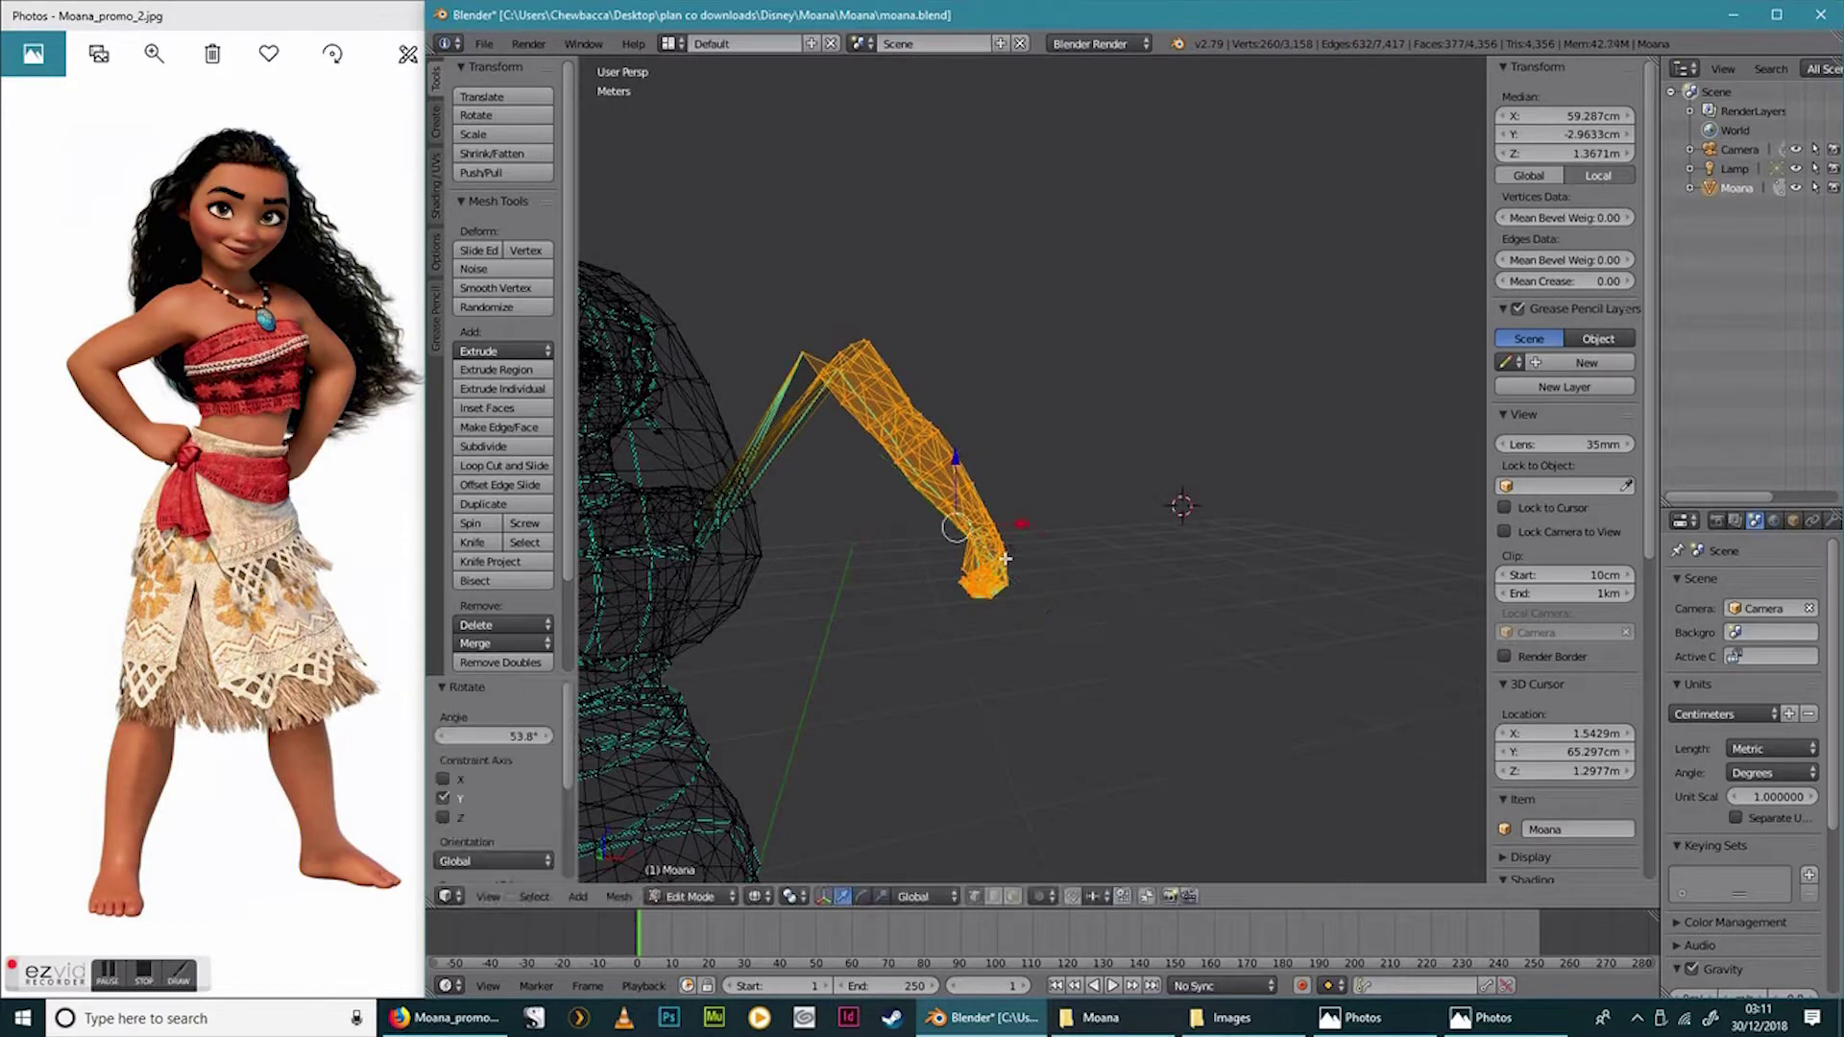
Move the rotated left arm about -33.6 cm along Z and -17.9 cm along X to bring it back to the shoulder.
key("g")
key("z")
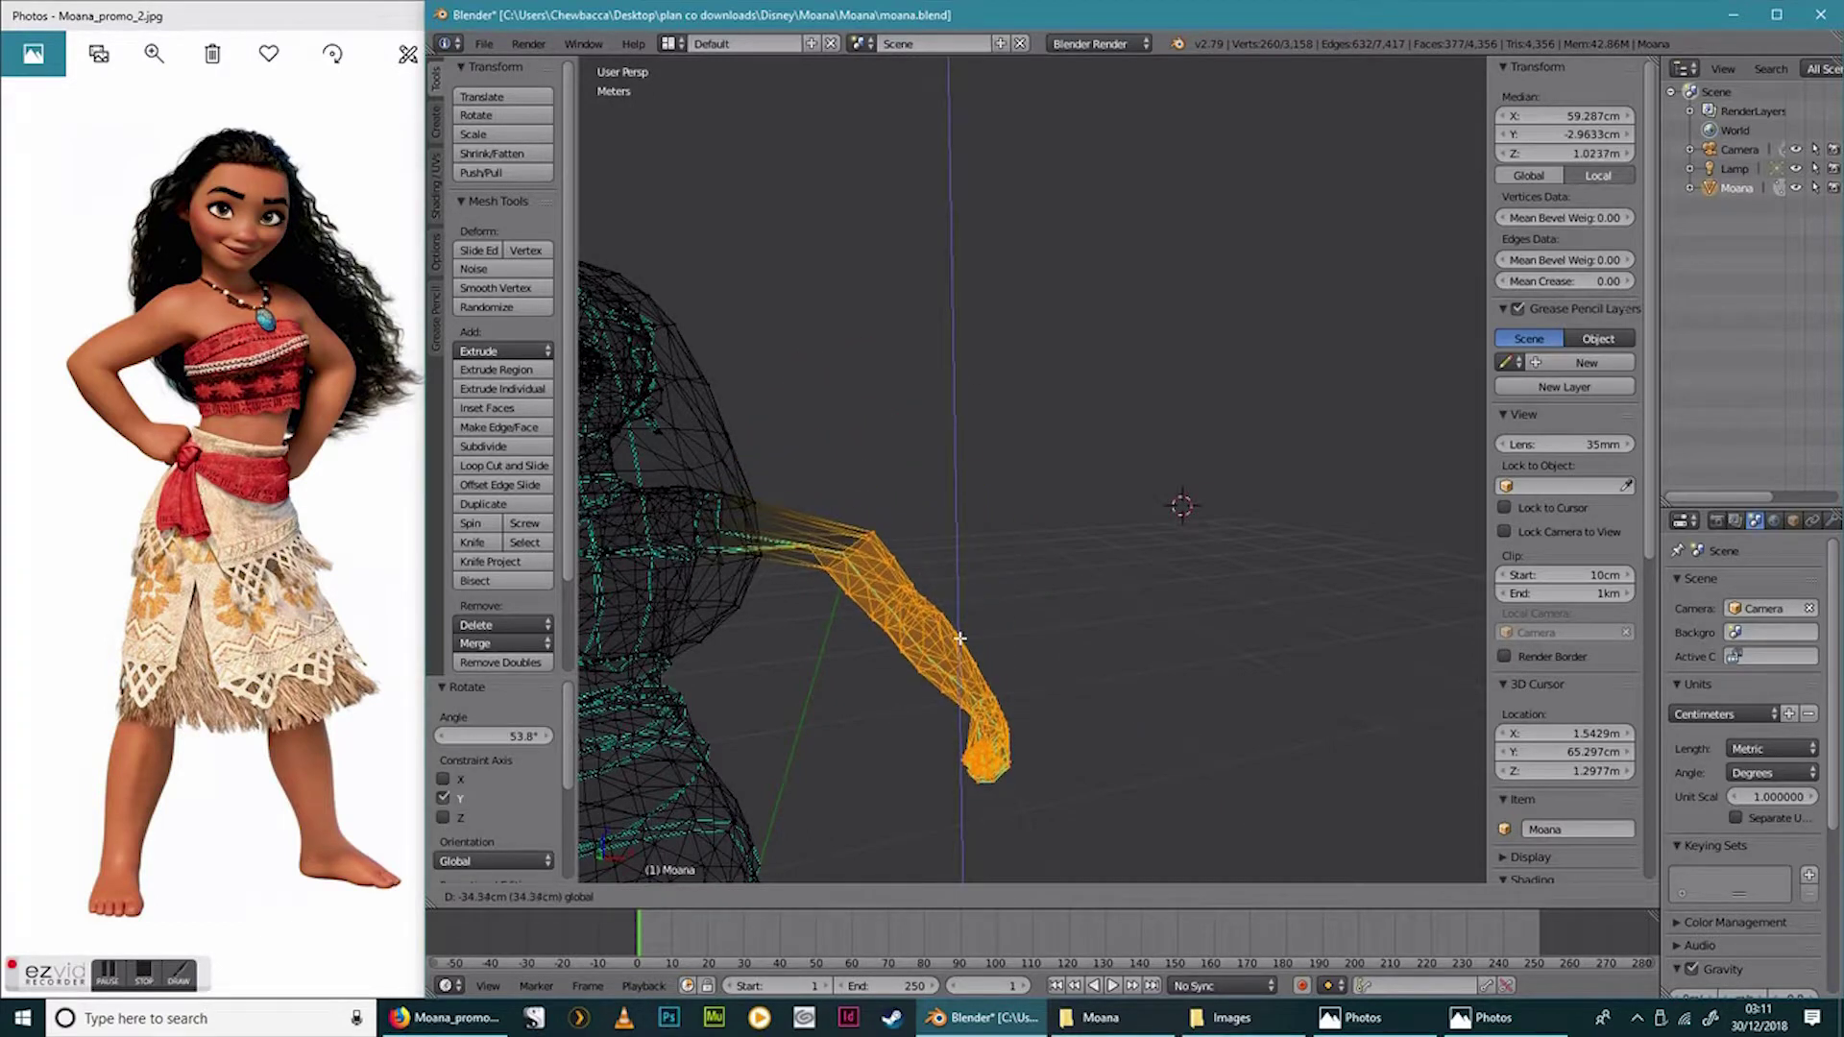
left_click(960, 640)
key("g")
key("x")
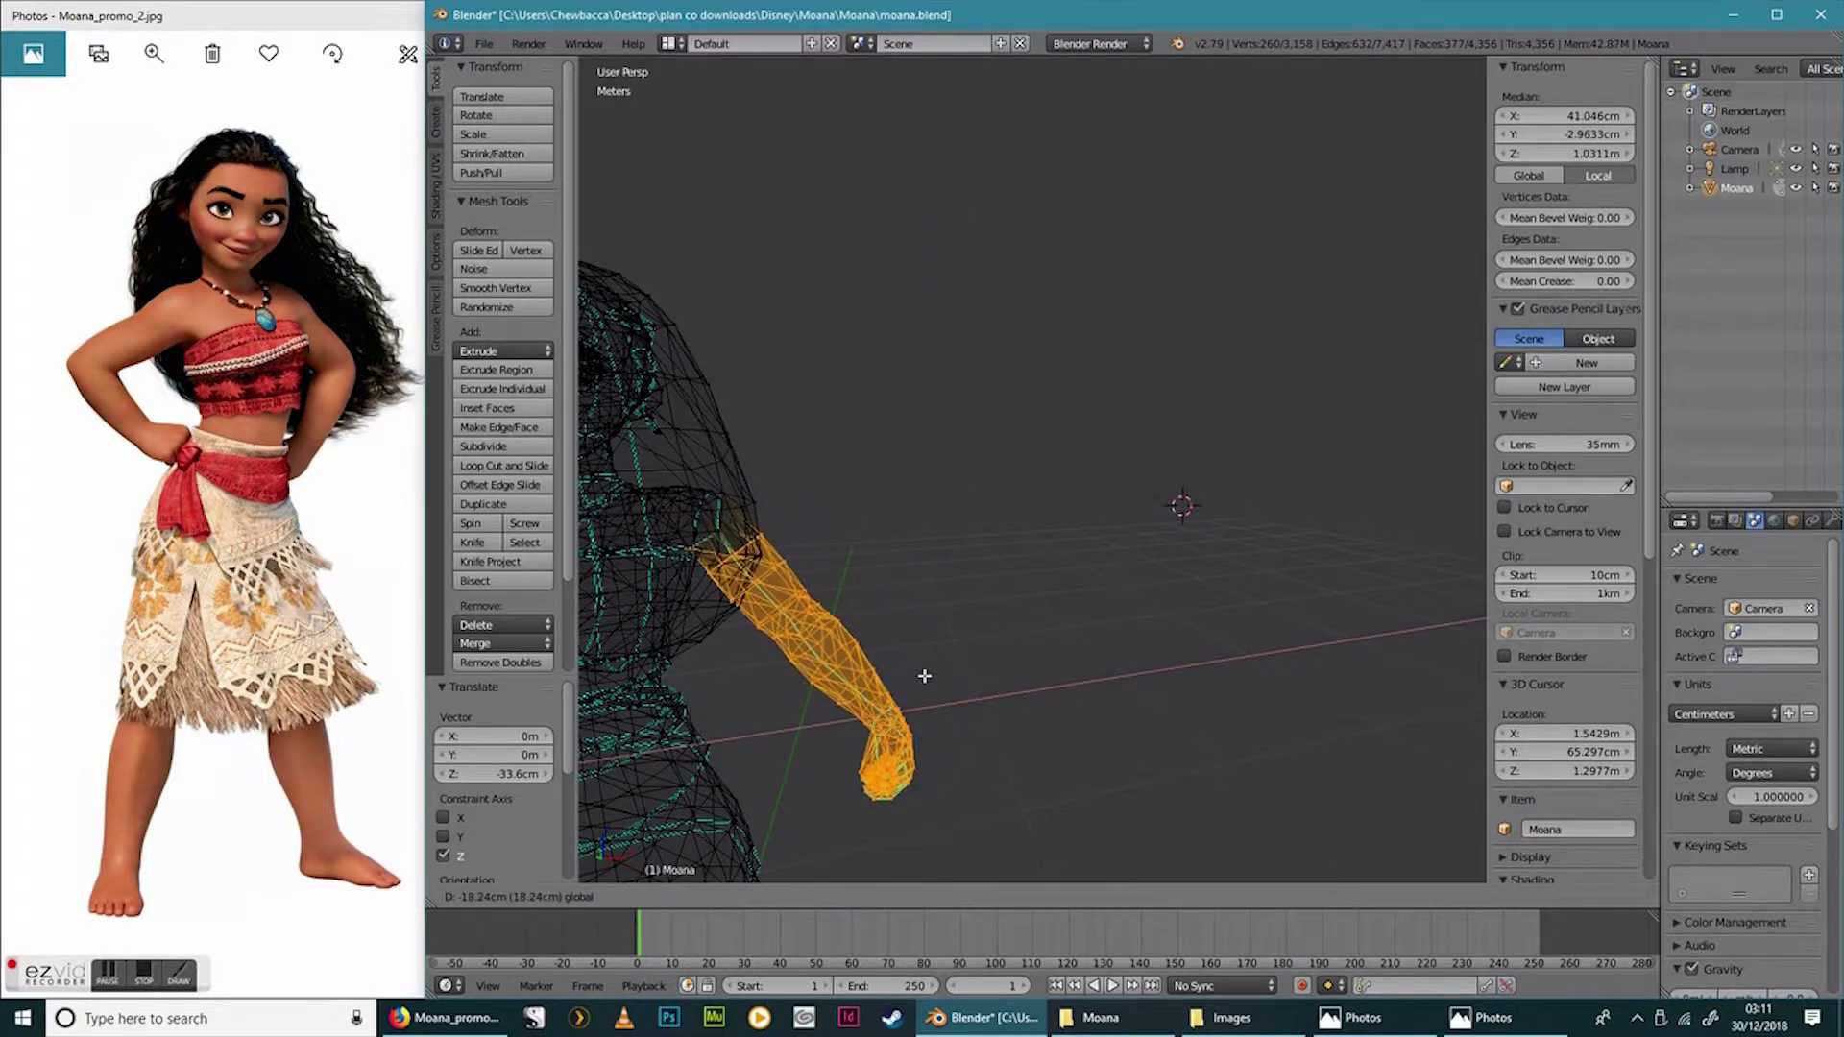
left_click(927, 675)
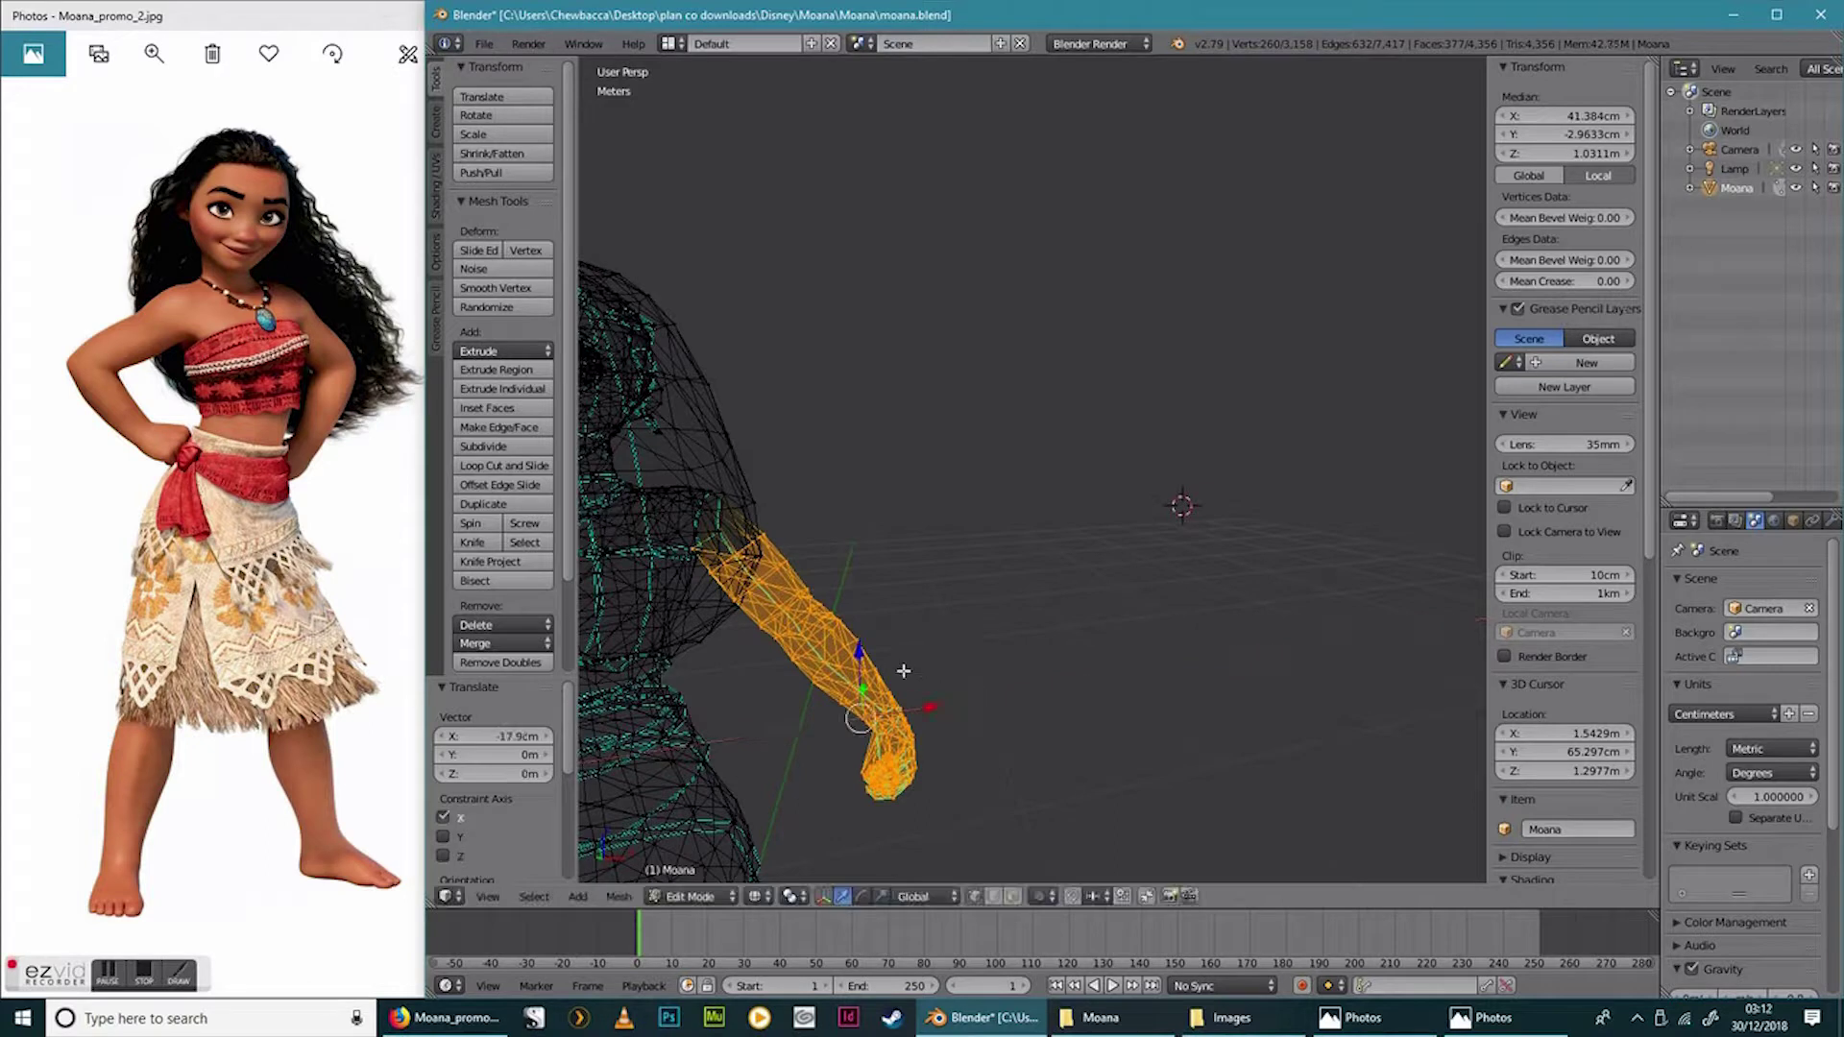
Fine-tune the left arm's position by about 2.14 cm along Z and -8.26 mm along X, and deselect everything.
key("g")
key("z")
left_click(864, 653)
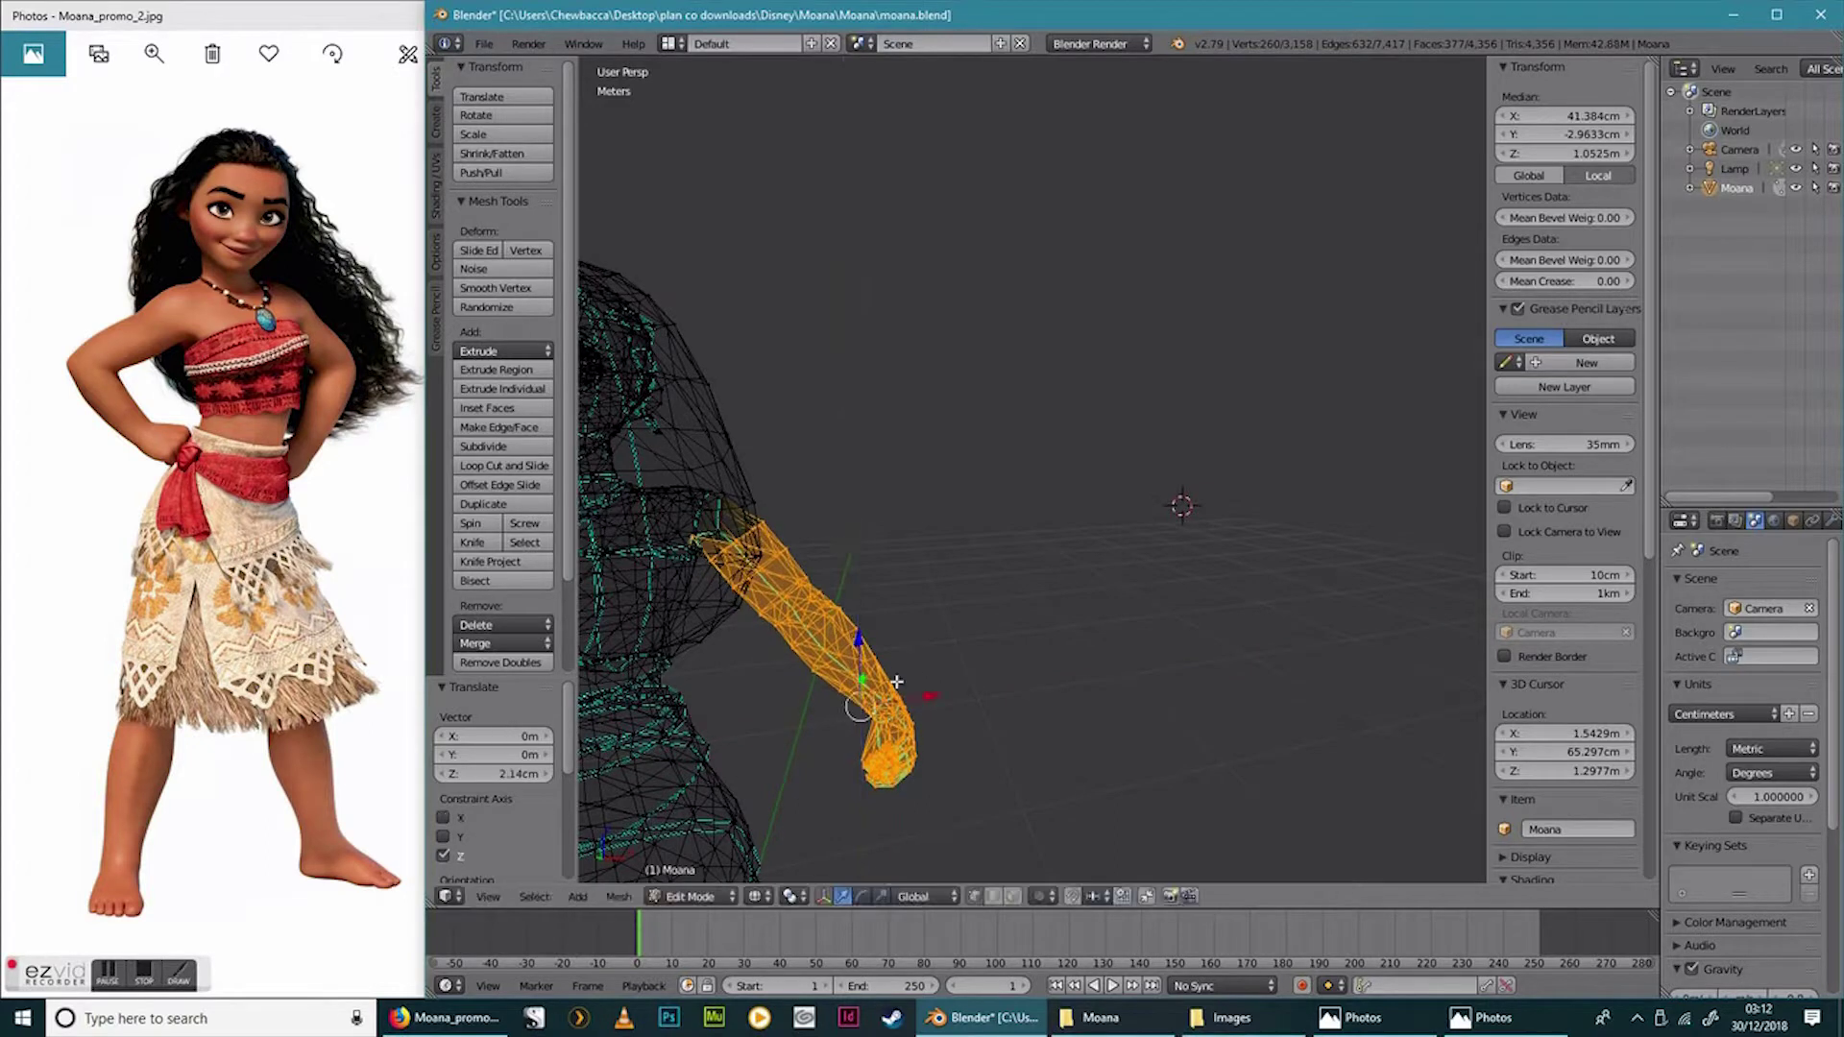
key("g")
key("x")
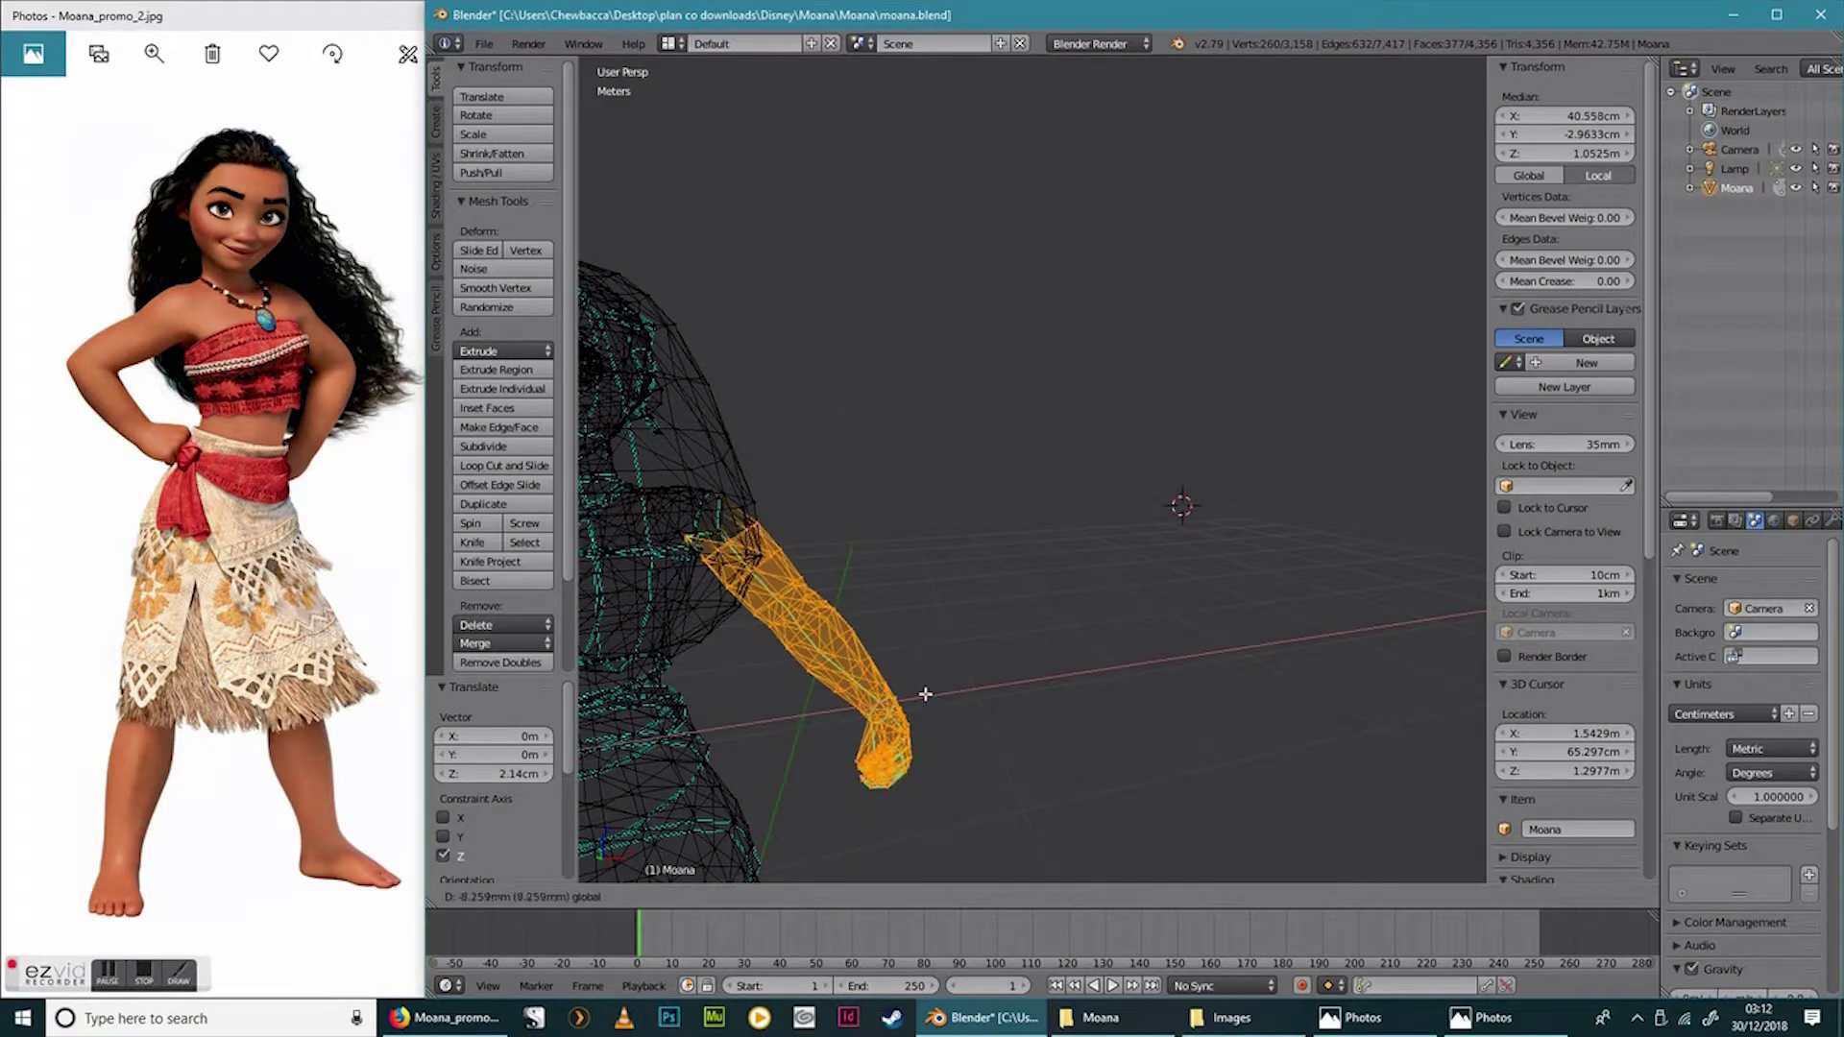
left_click(925, 693)
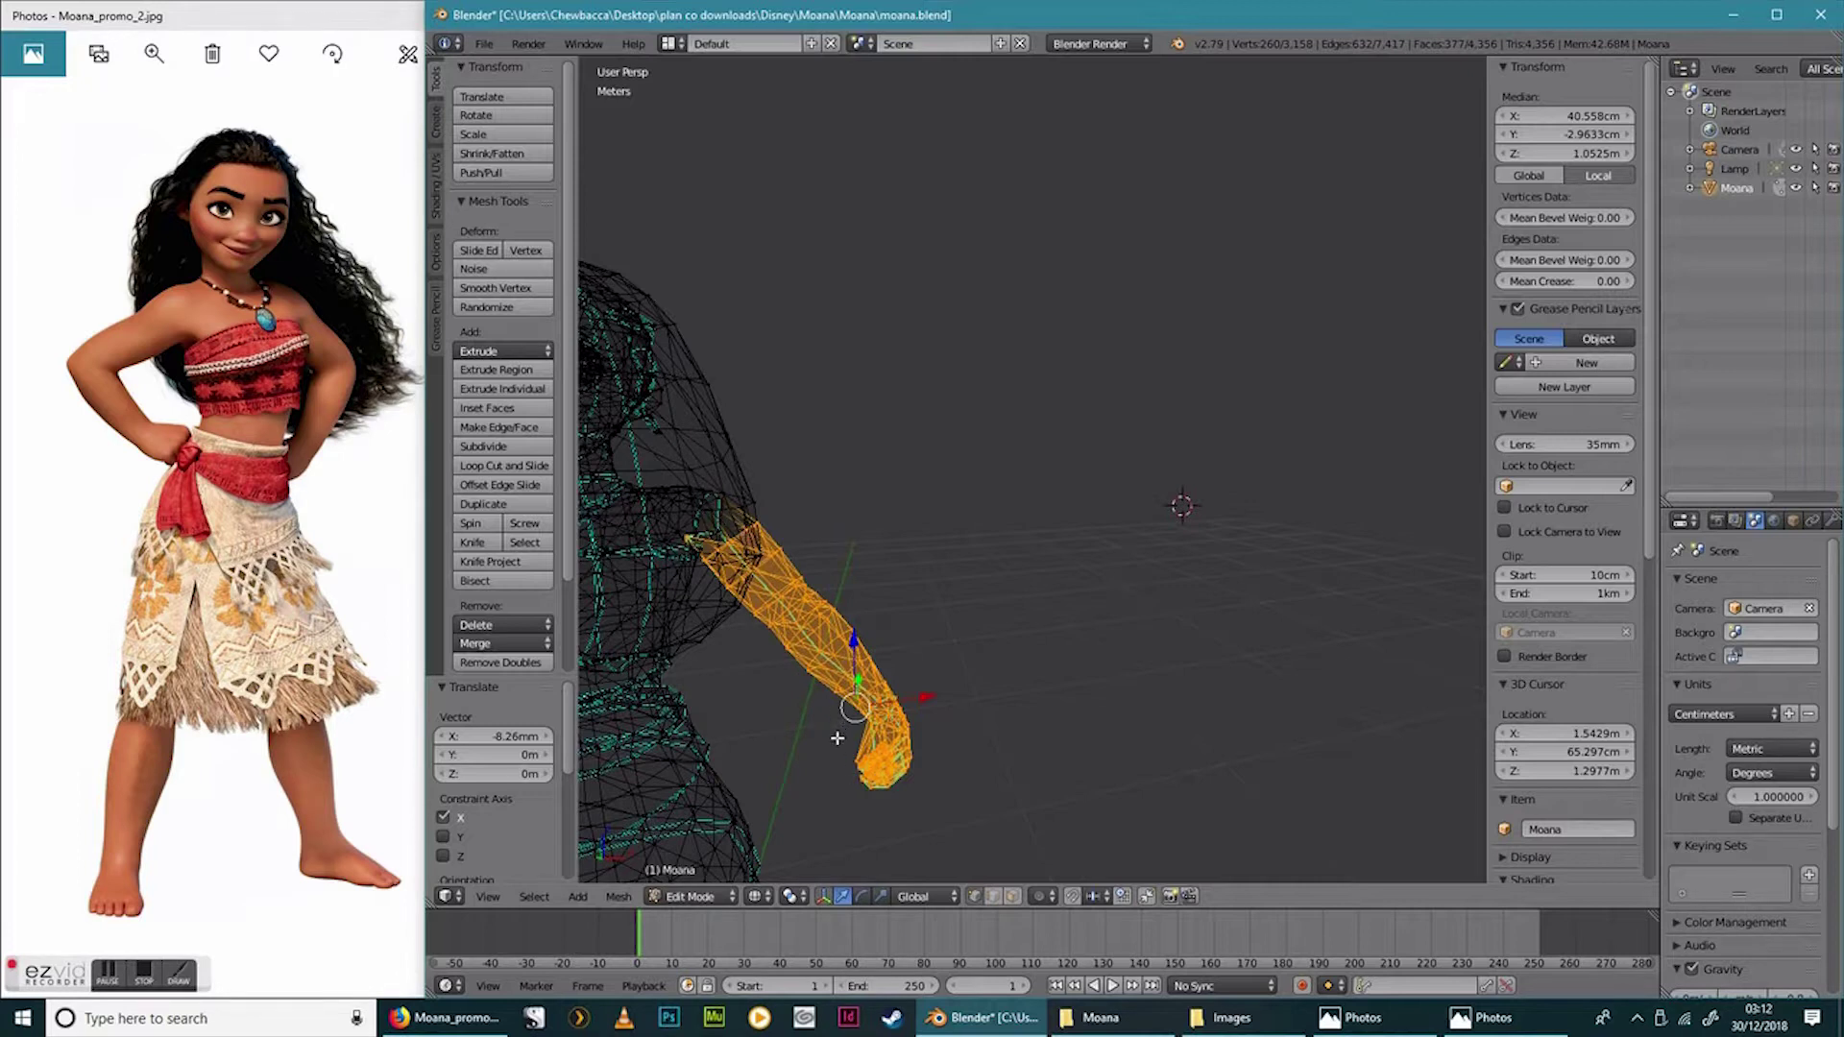
key("a")
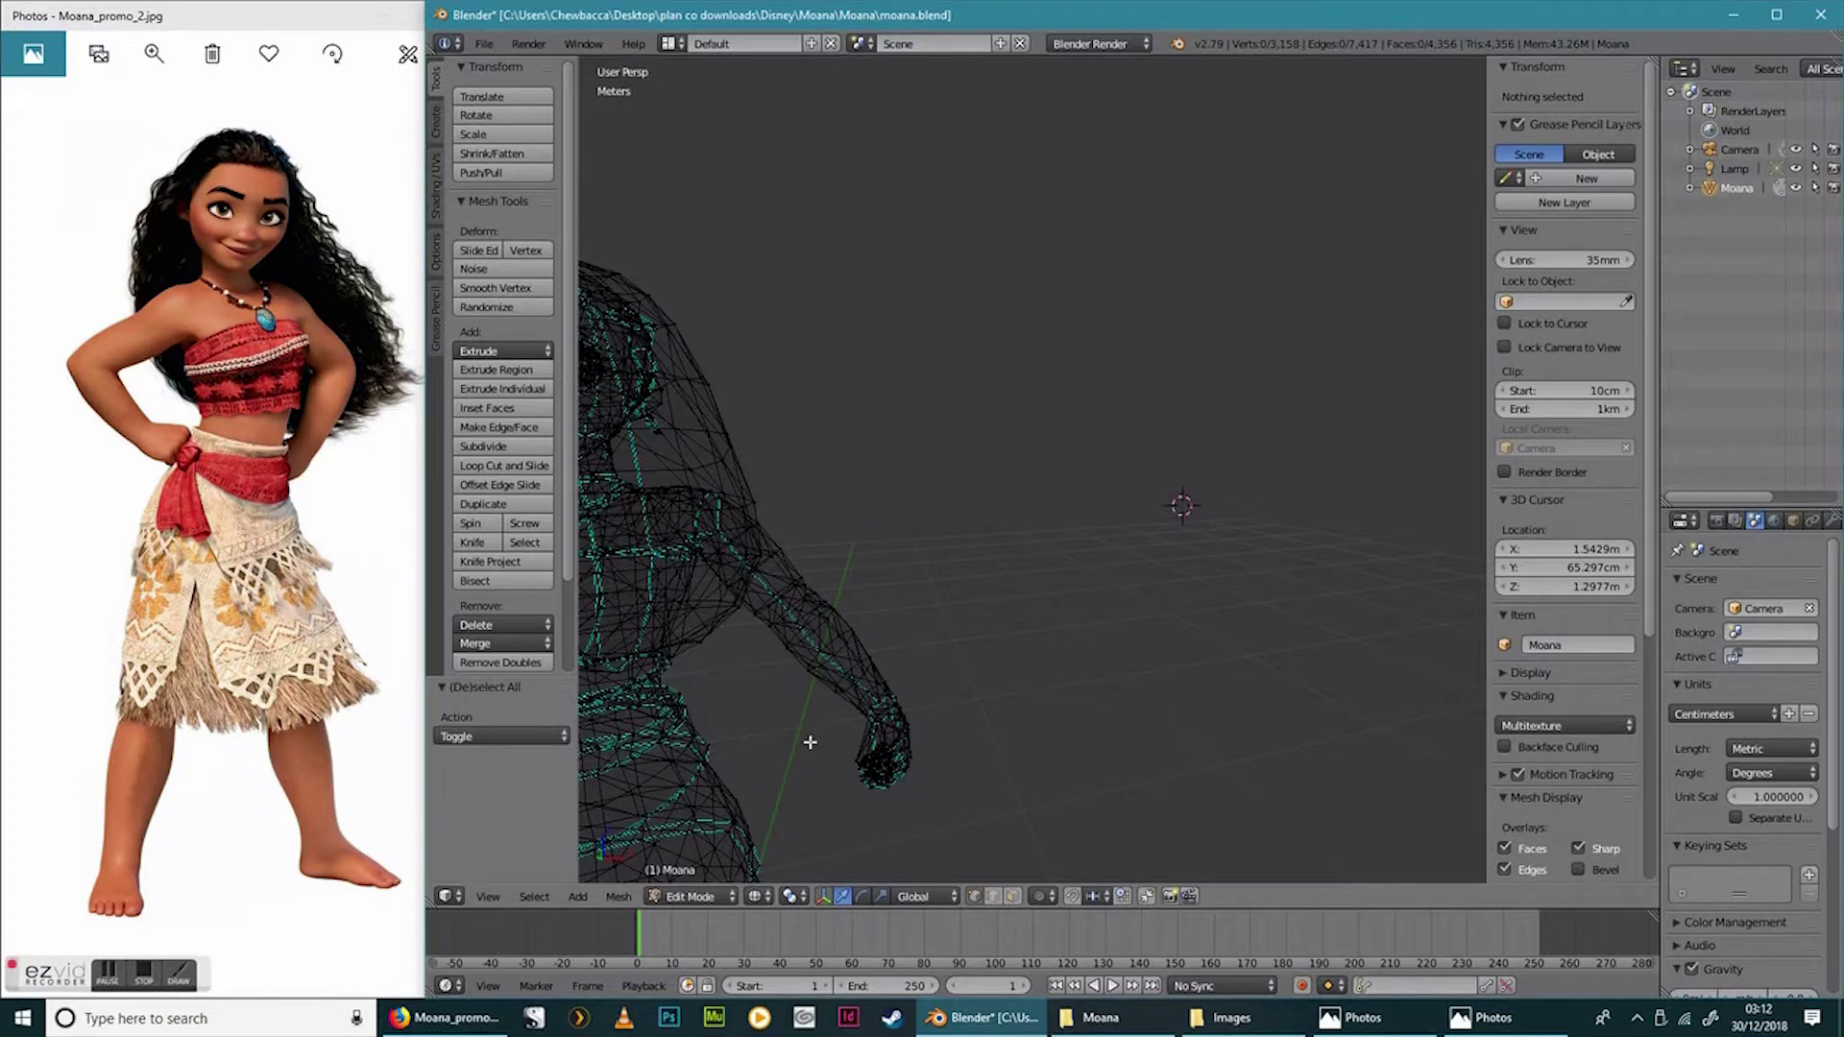
Select the left forearm and hand below the elbow with circle select, leaving the upper arm unselected.
scroll(772, 715, "down", 3)
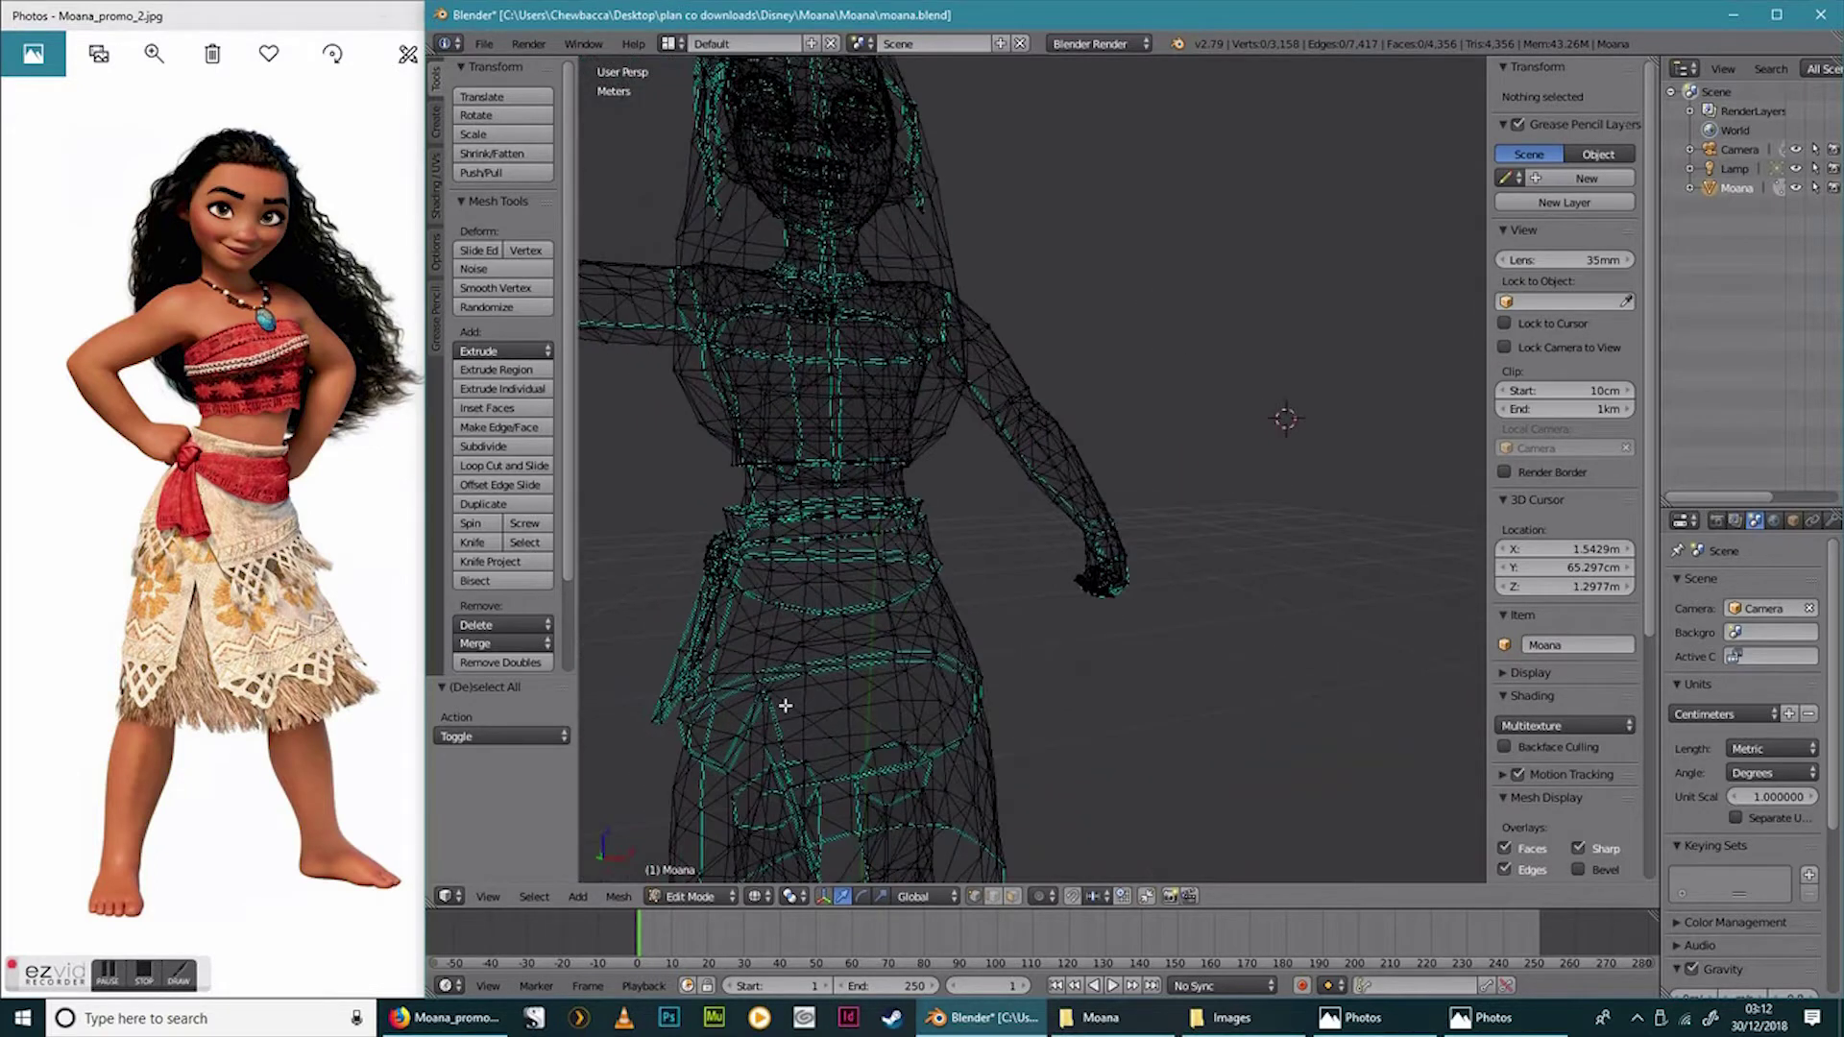
scroll(778, 706, "down", 1, "ctrl")
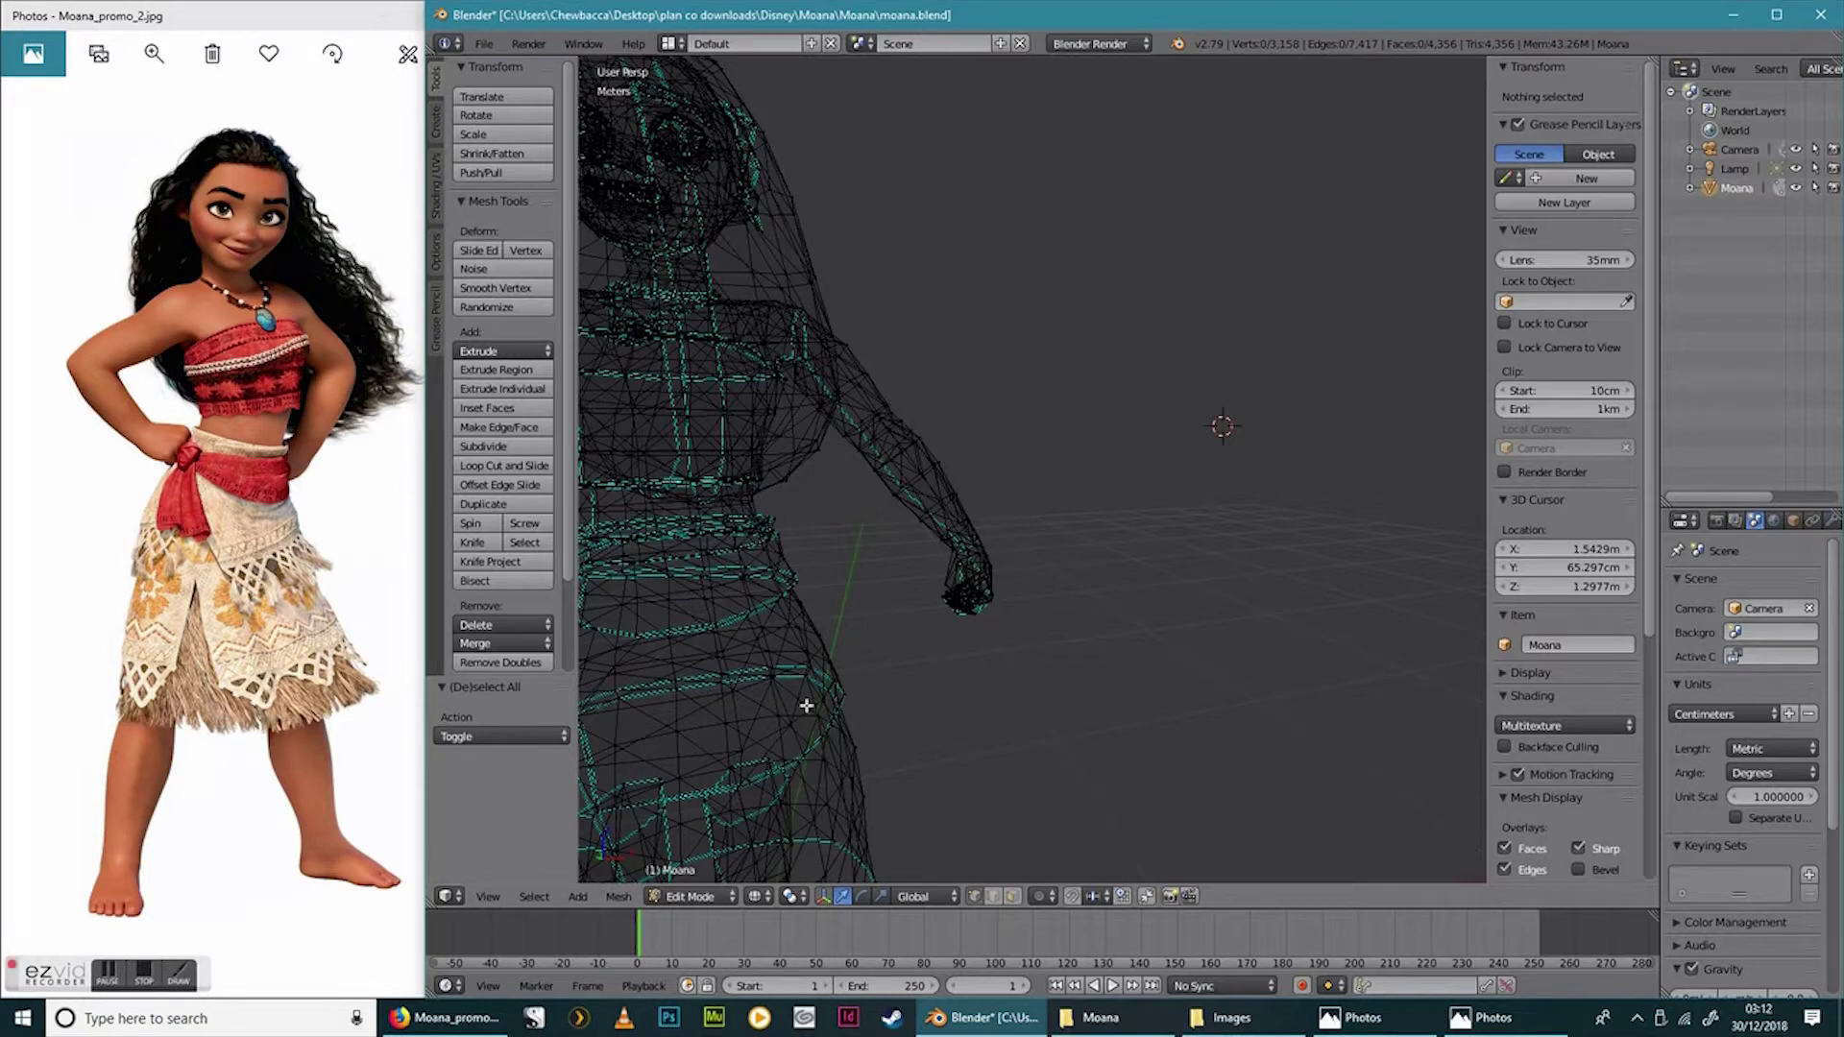
key("c")
left_click(909, 444)
right_click(909, 444)
mouse_move(909, 444)
left_mouse_down()
mouse_move(867, 473)
mouse_move(939, 468)
mouse_move(969, 588)
mouse_move(954, 641)
mouse_move(985, 568)
left_mouse_up()
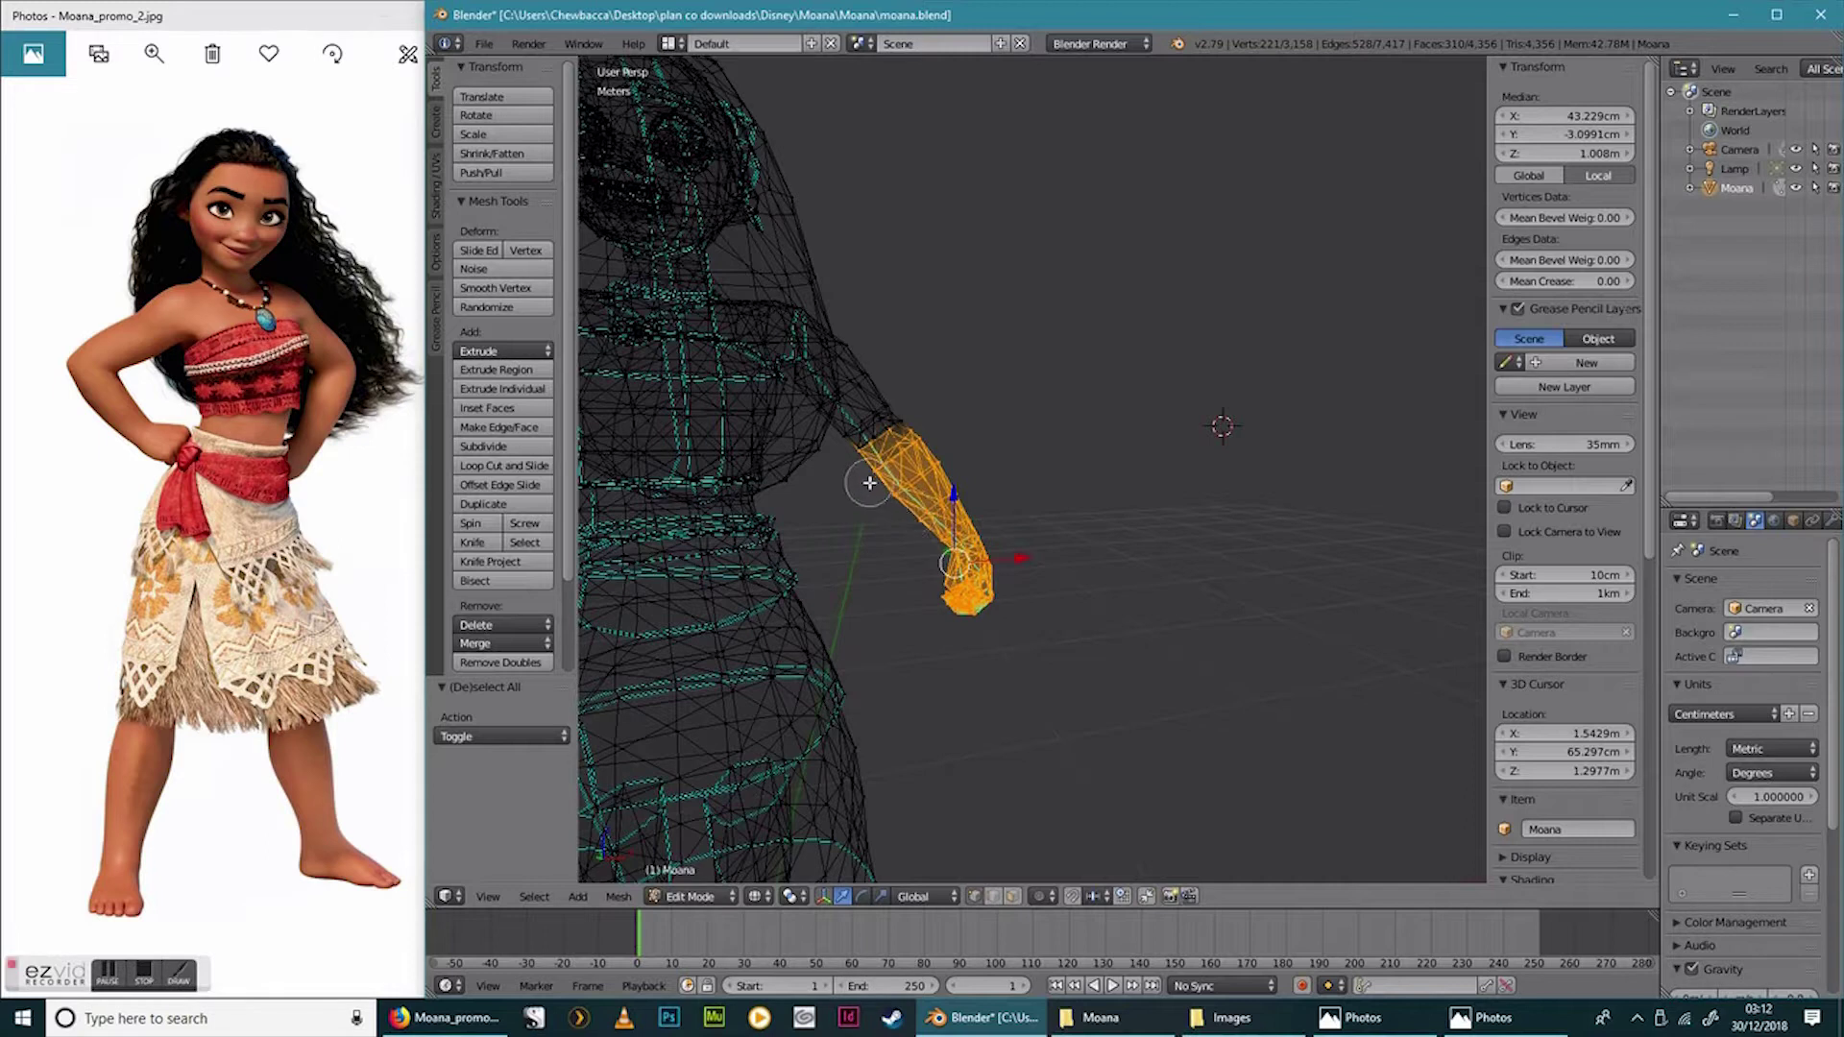
middle_click(846, 443)
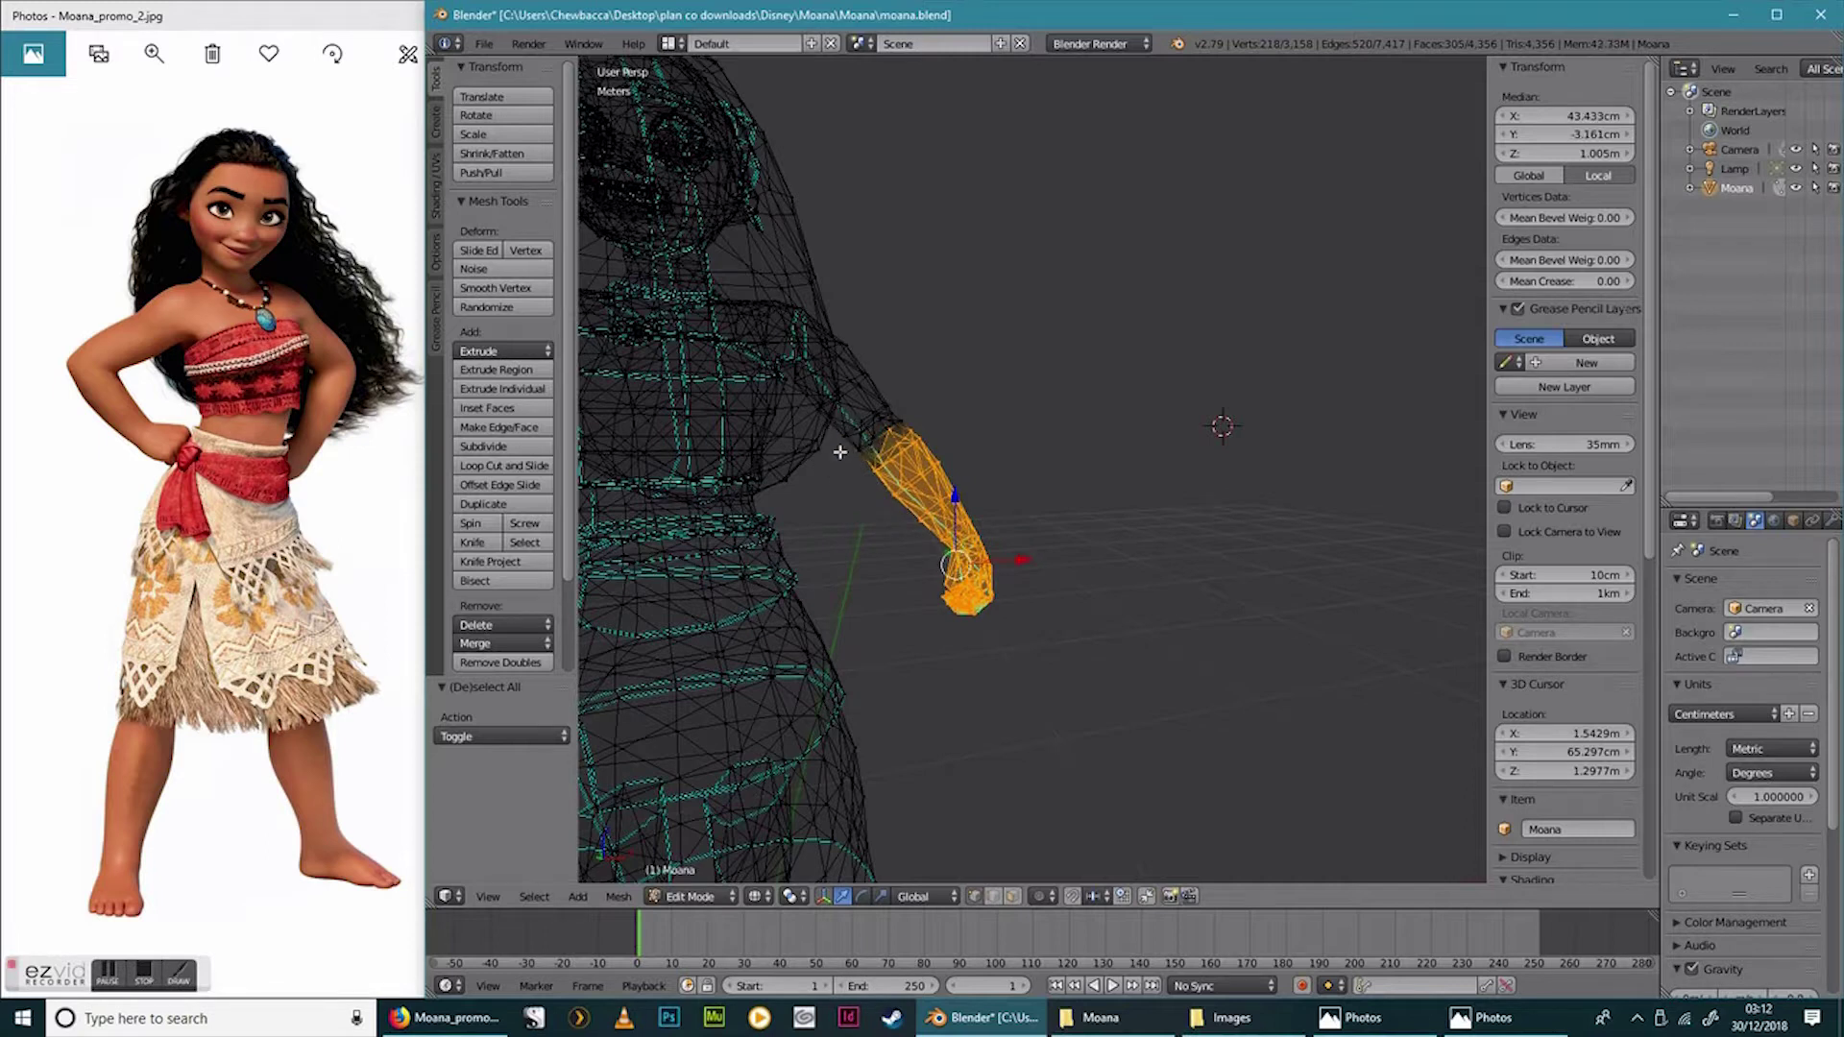
middle_click_drag(1043, 469, 1038, 469)
Try rotating the left forearm 68.2° around global Y and moving it -19.3 cm along X, and undo both changes.
key("r")
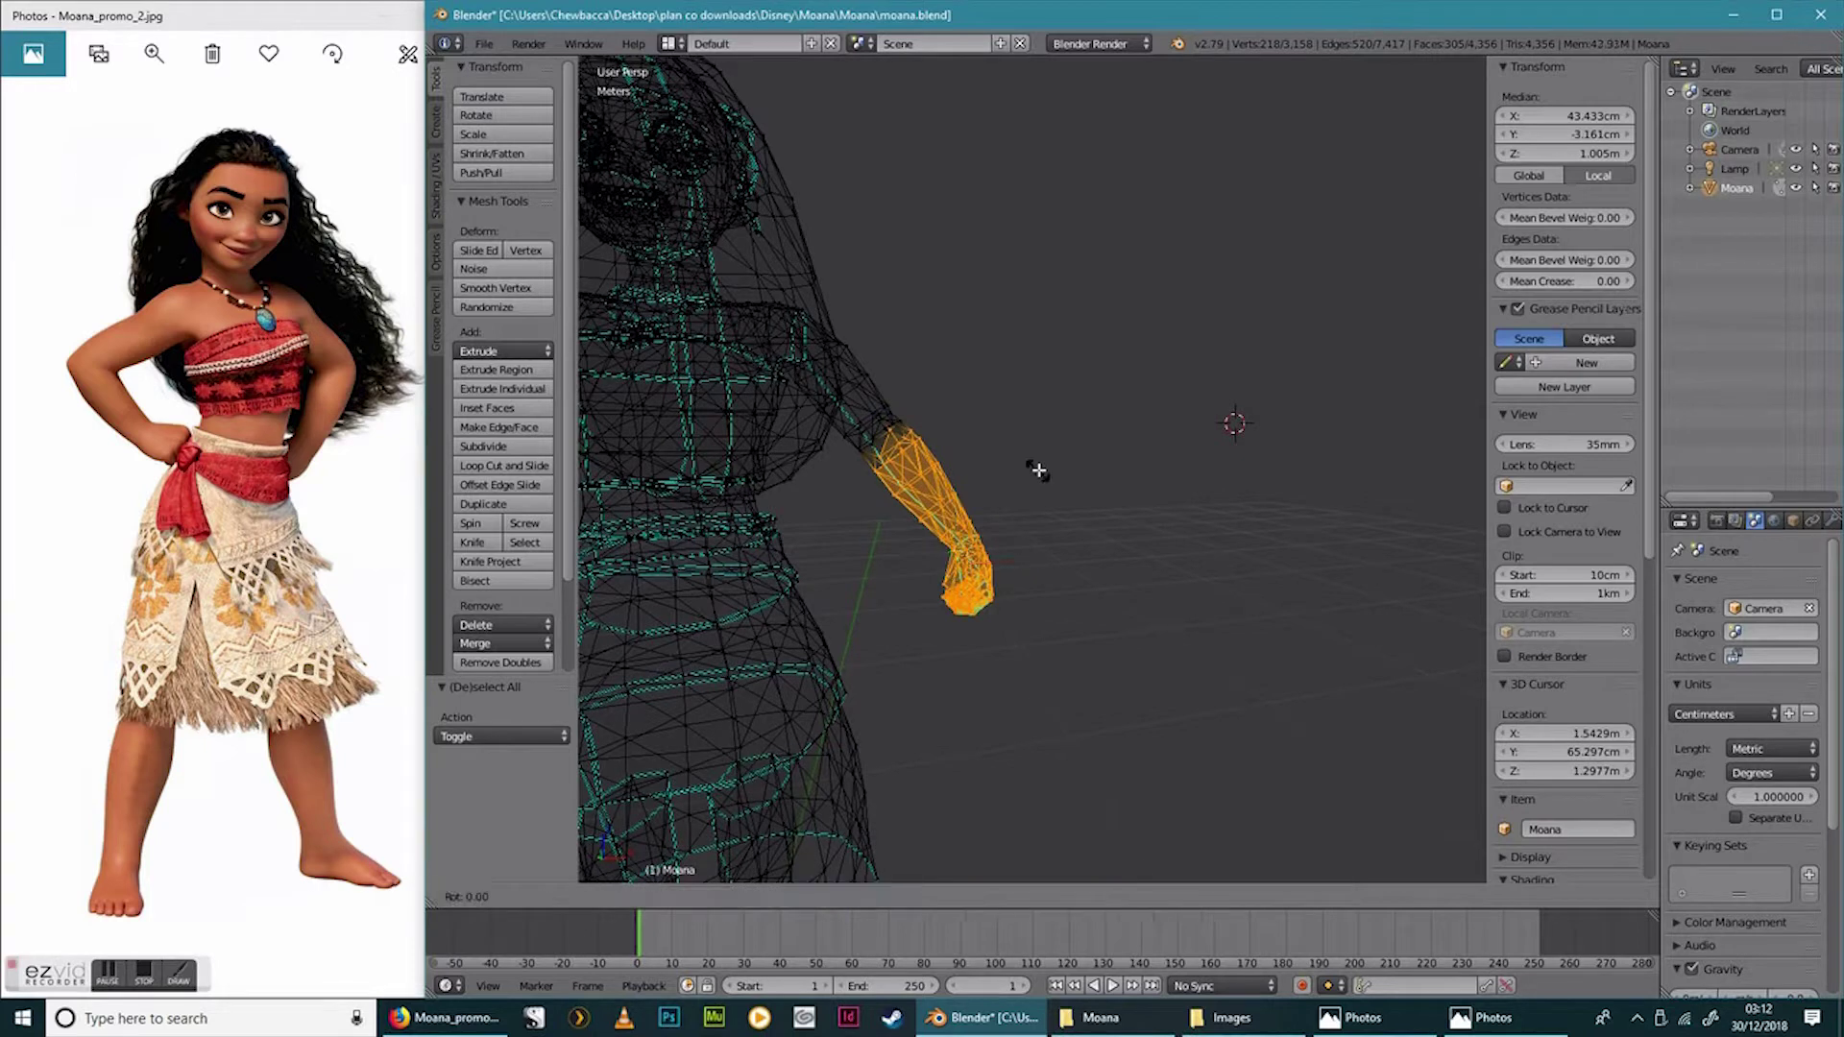
key("y")
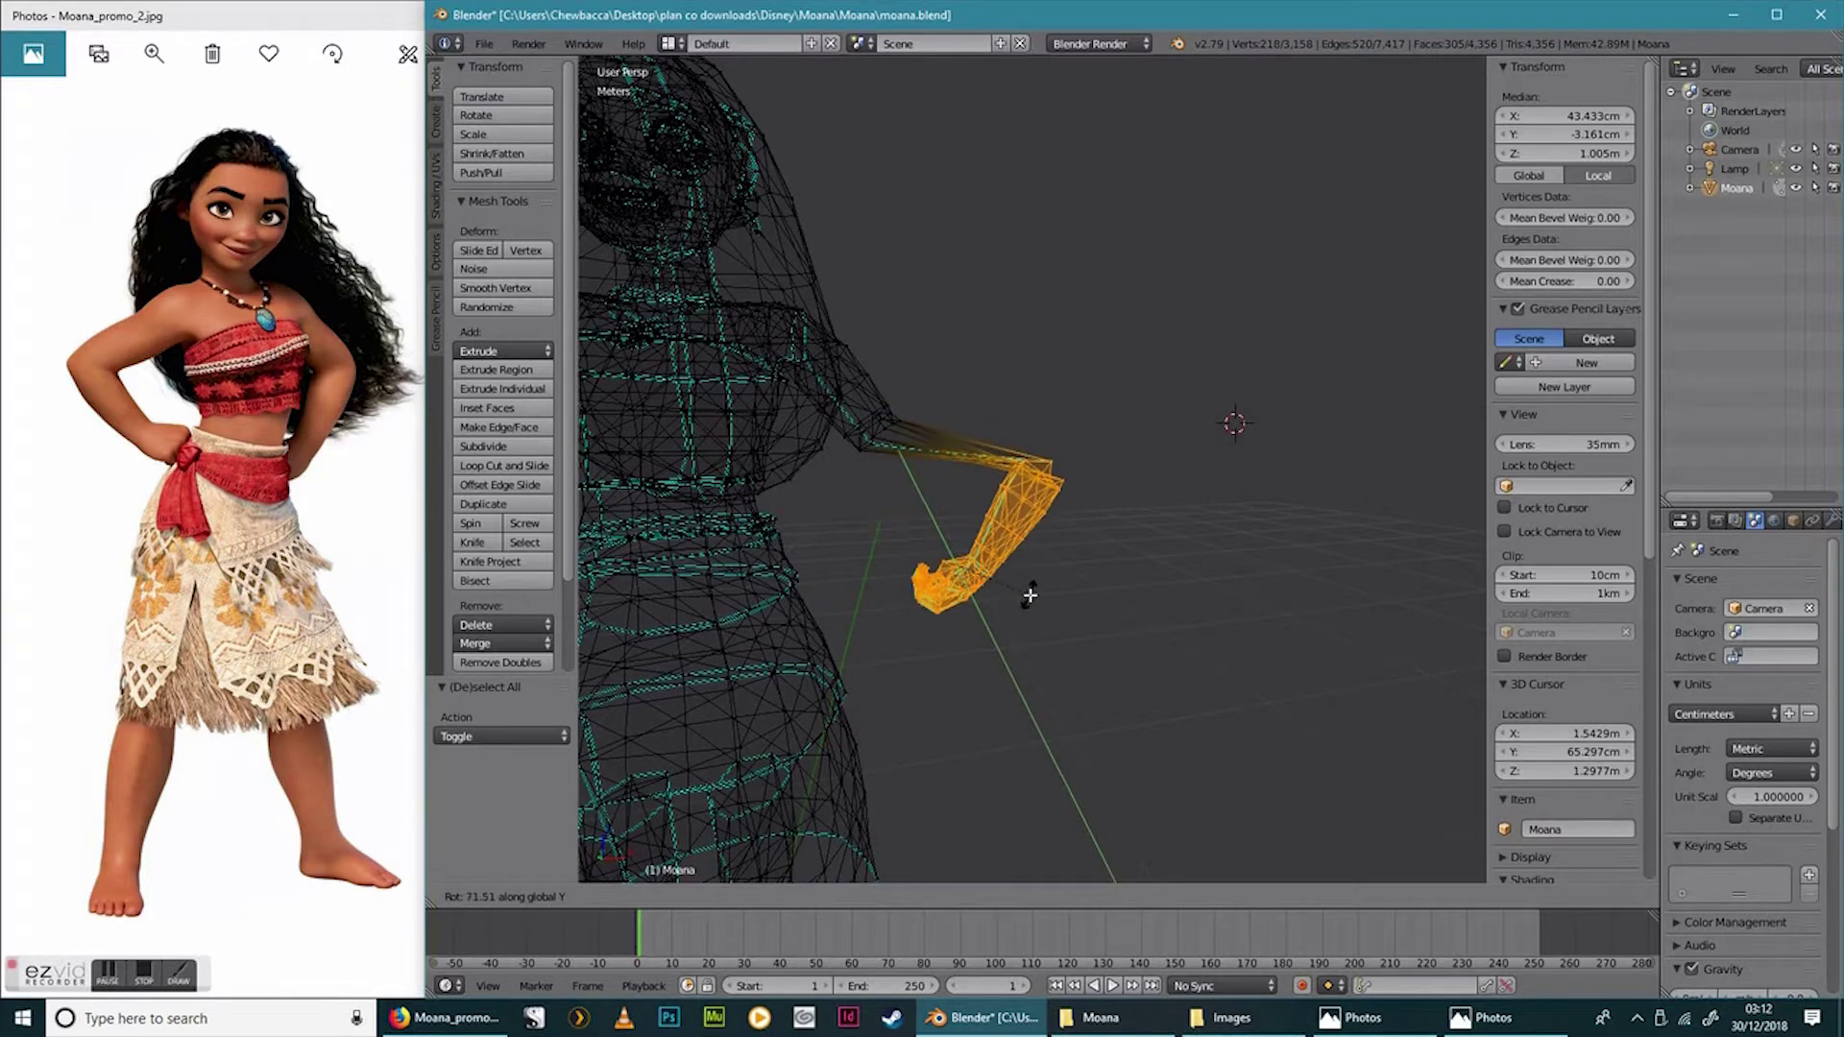
left_click(1029, 590)
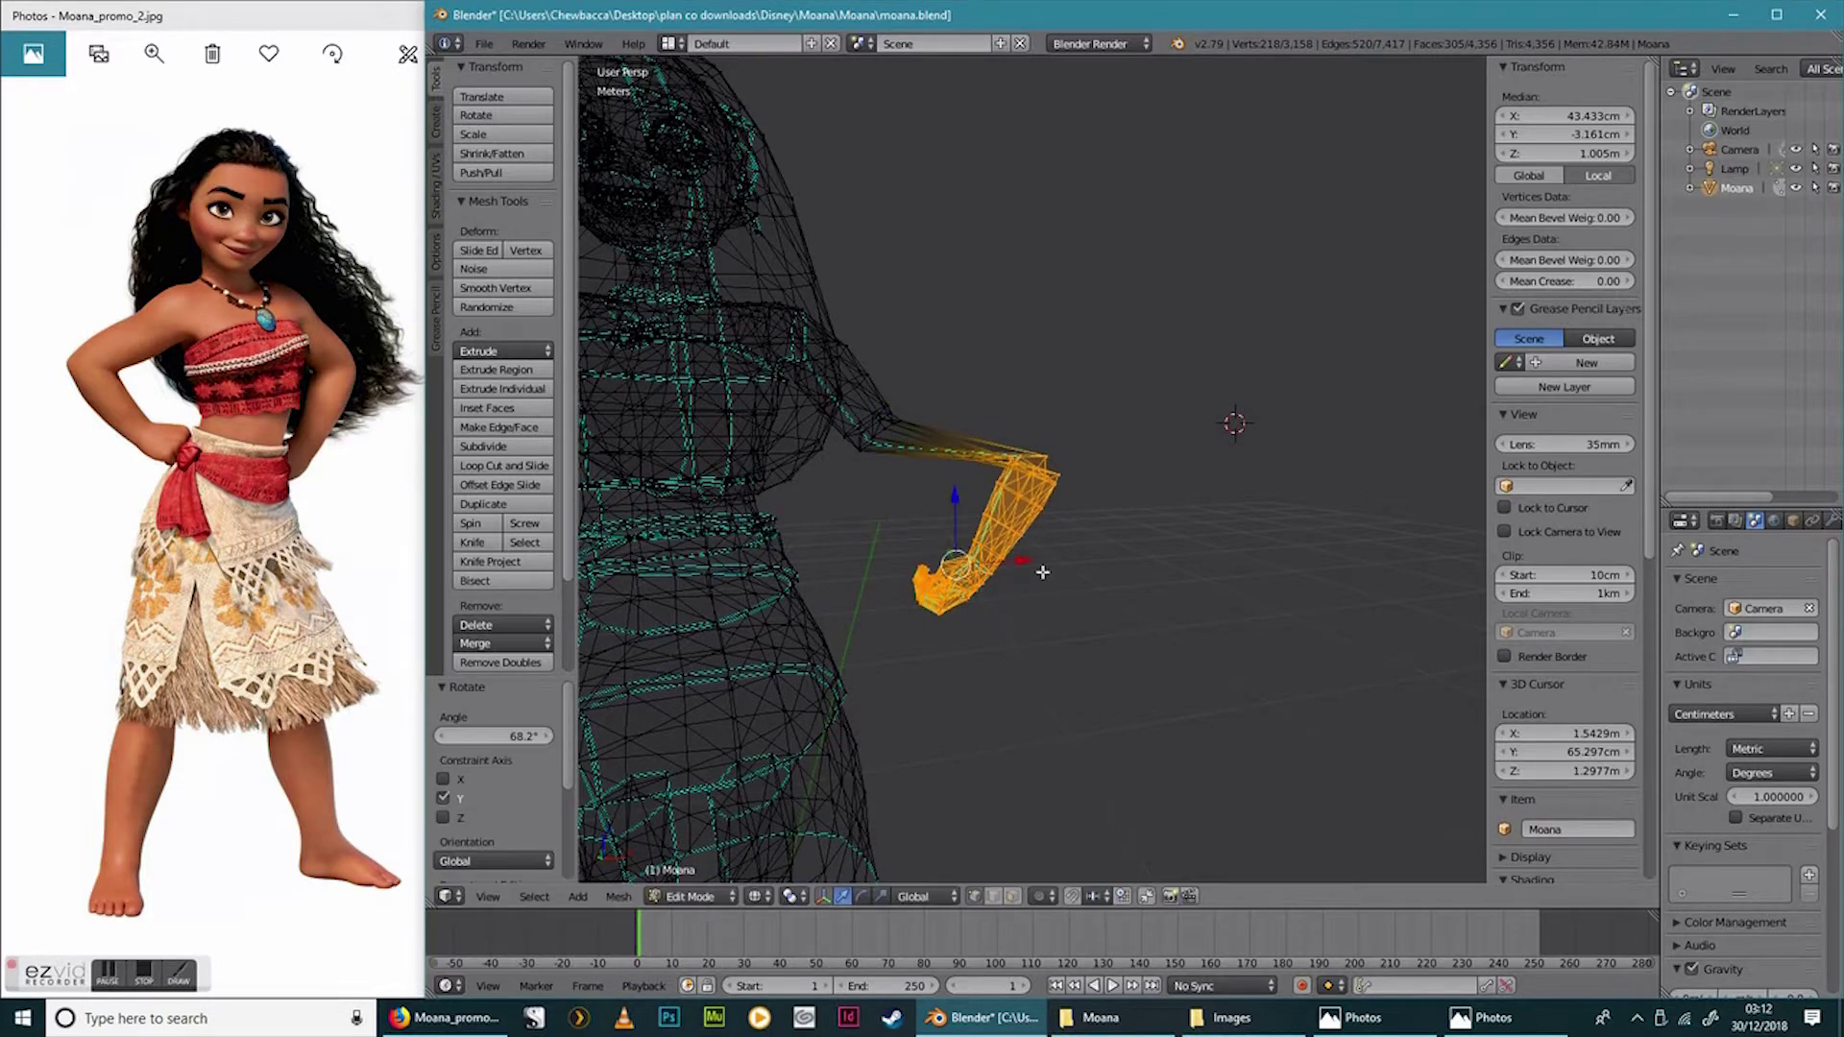
key("g")
key("x")
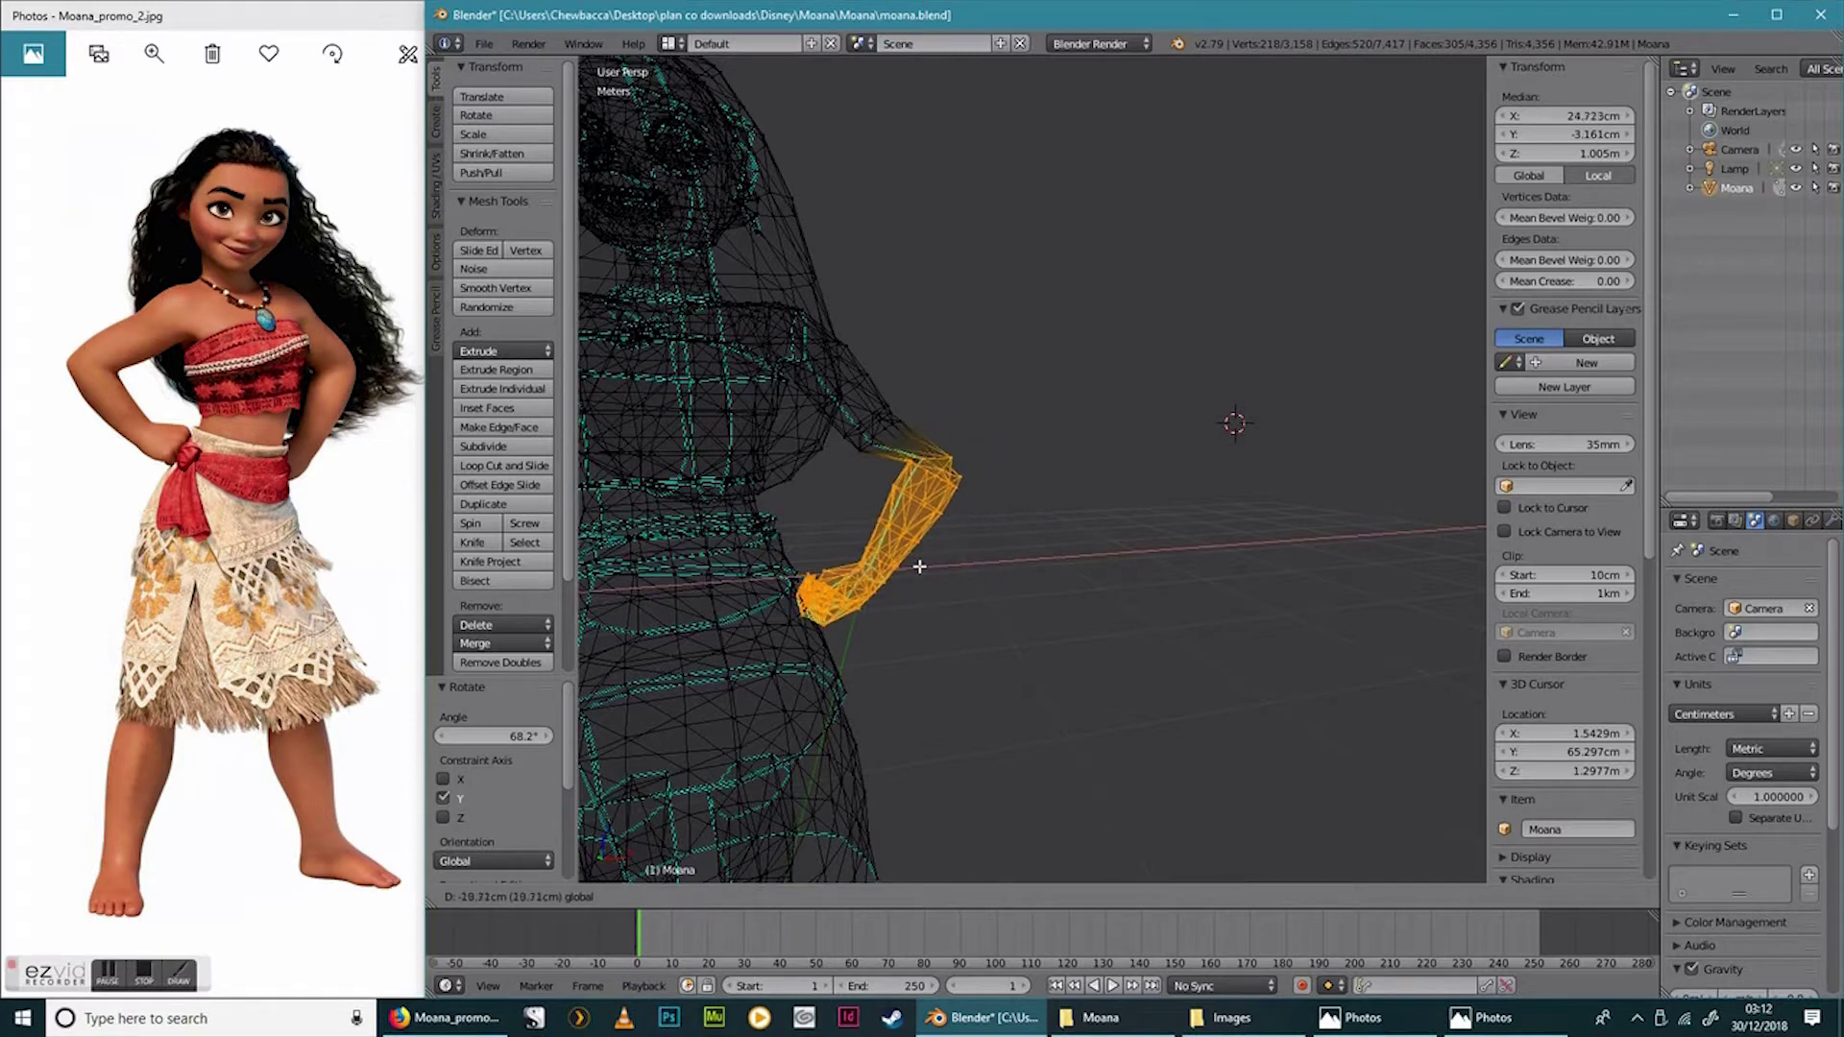
left_click(919, 566)
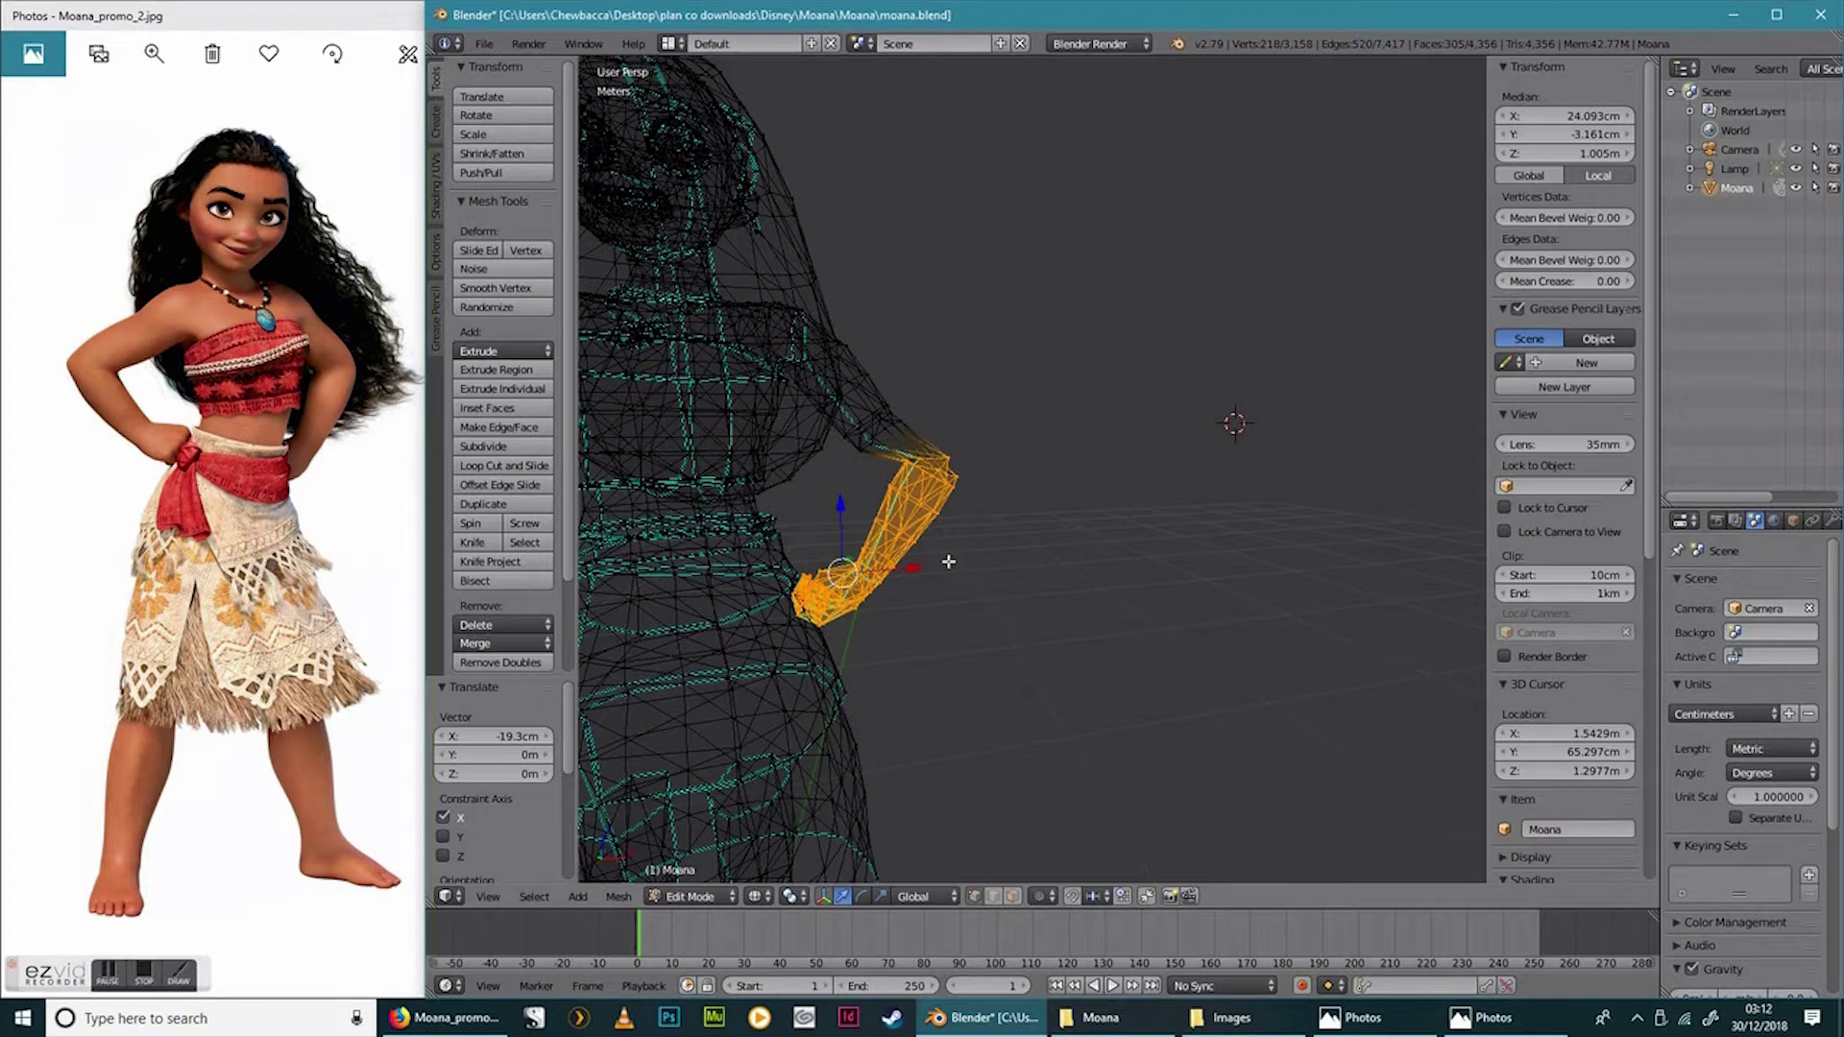
key("ctrl+z")
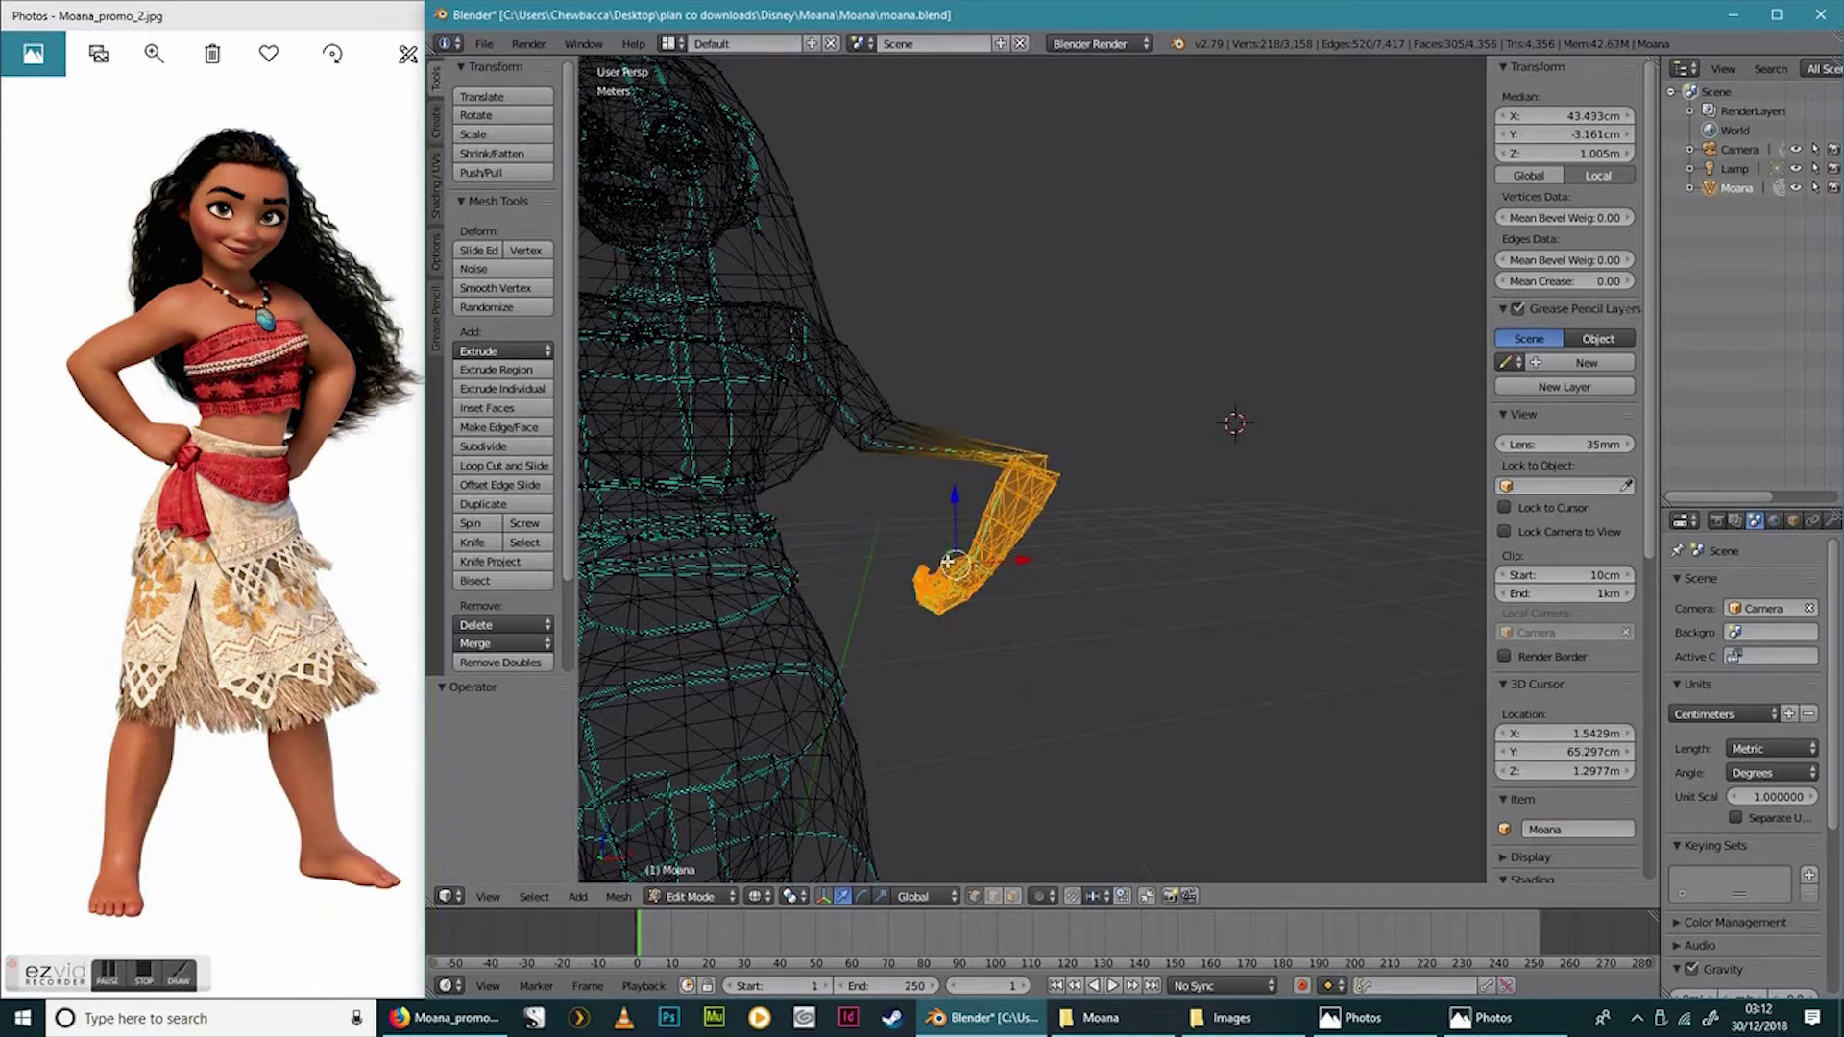
key("ctrl+z")
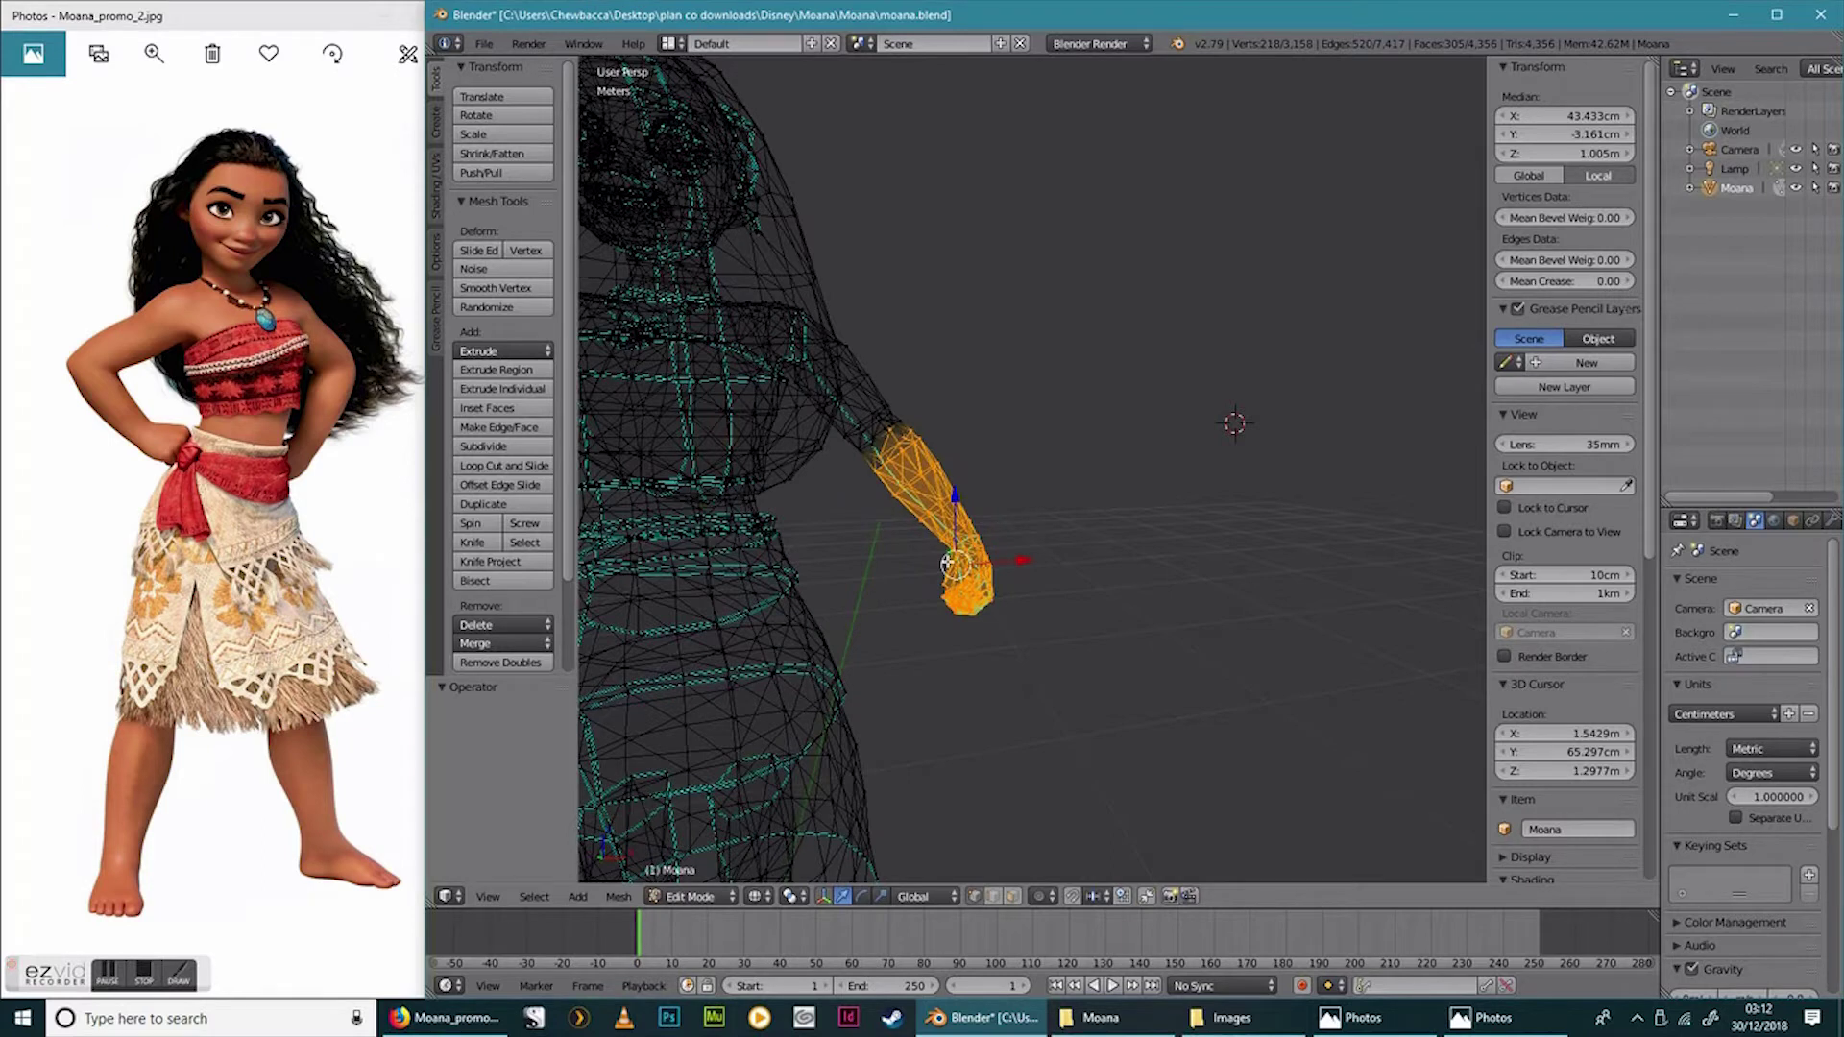
Rotate the left forearm 47.1° around global Y and move it -19.5 cm along X to meet the elbow.
key("r")
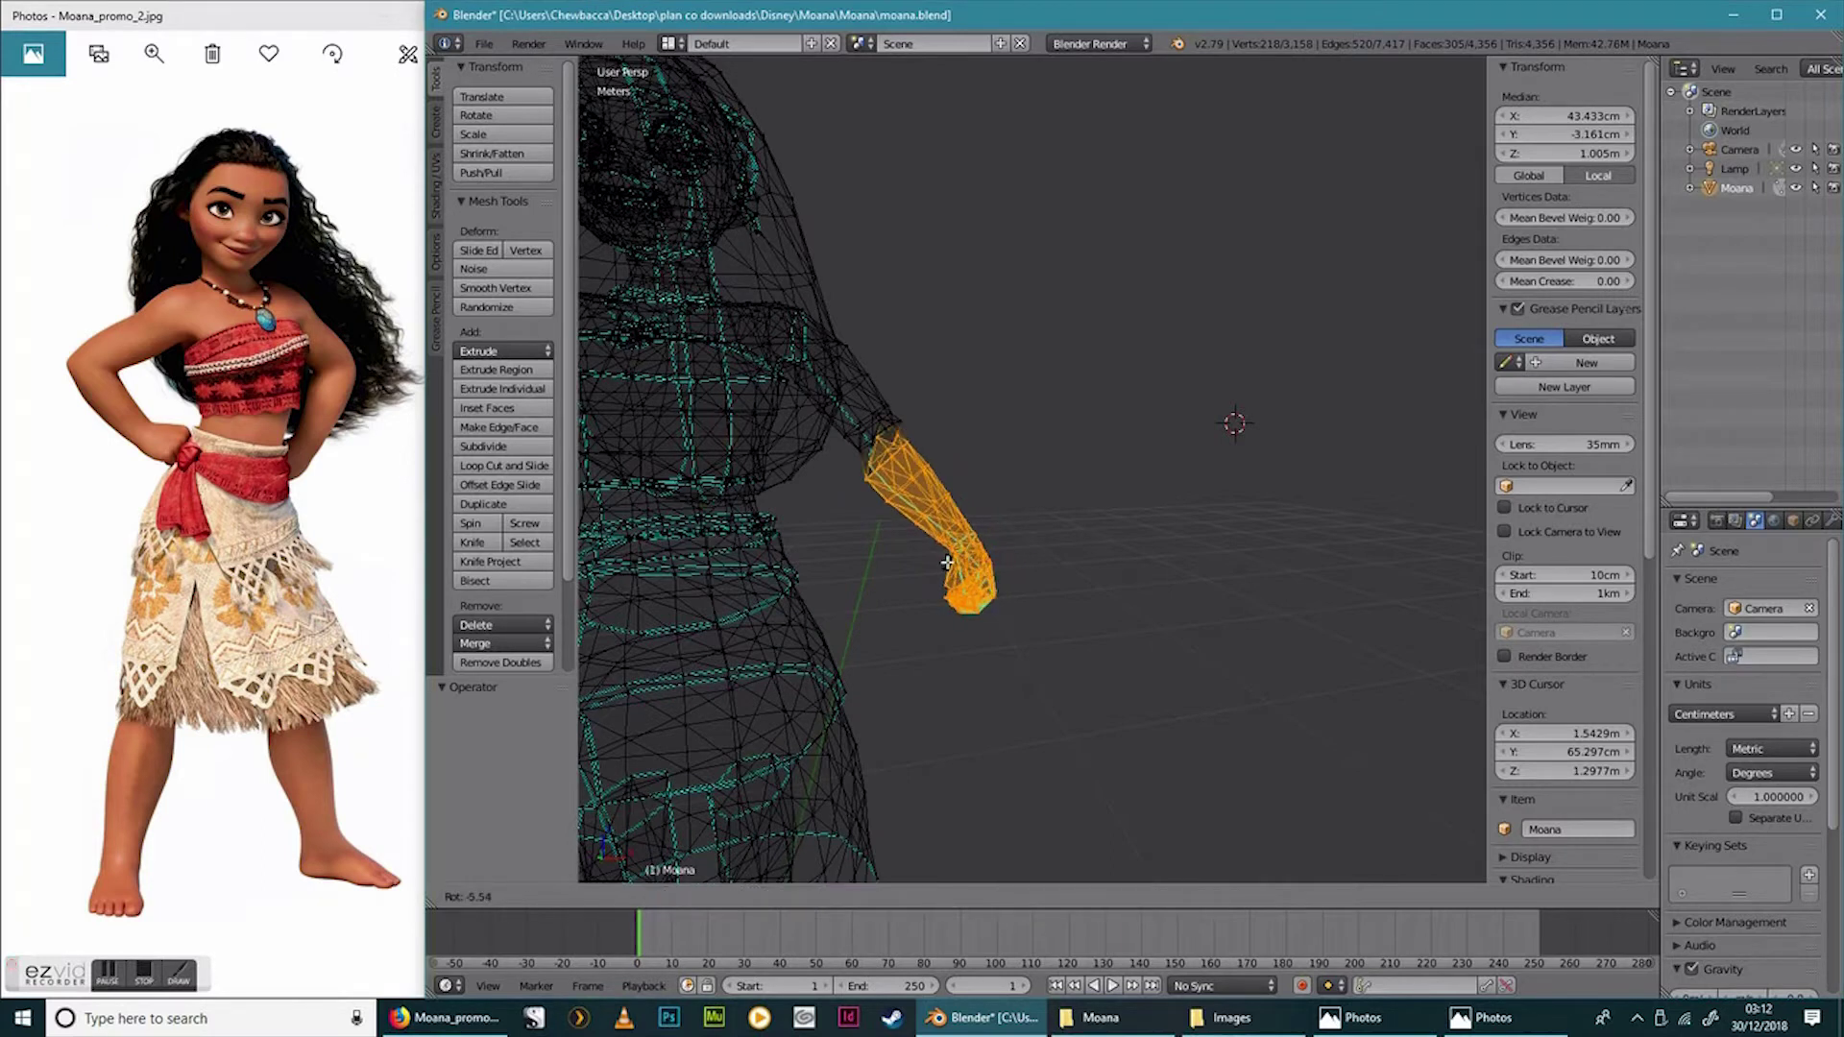
key("y")
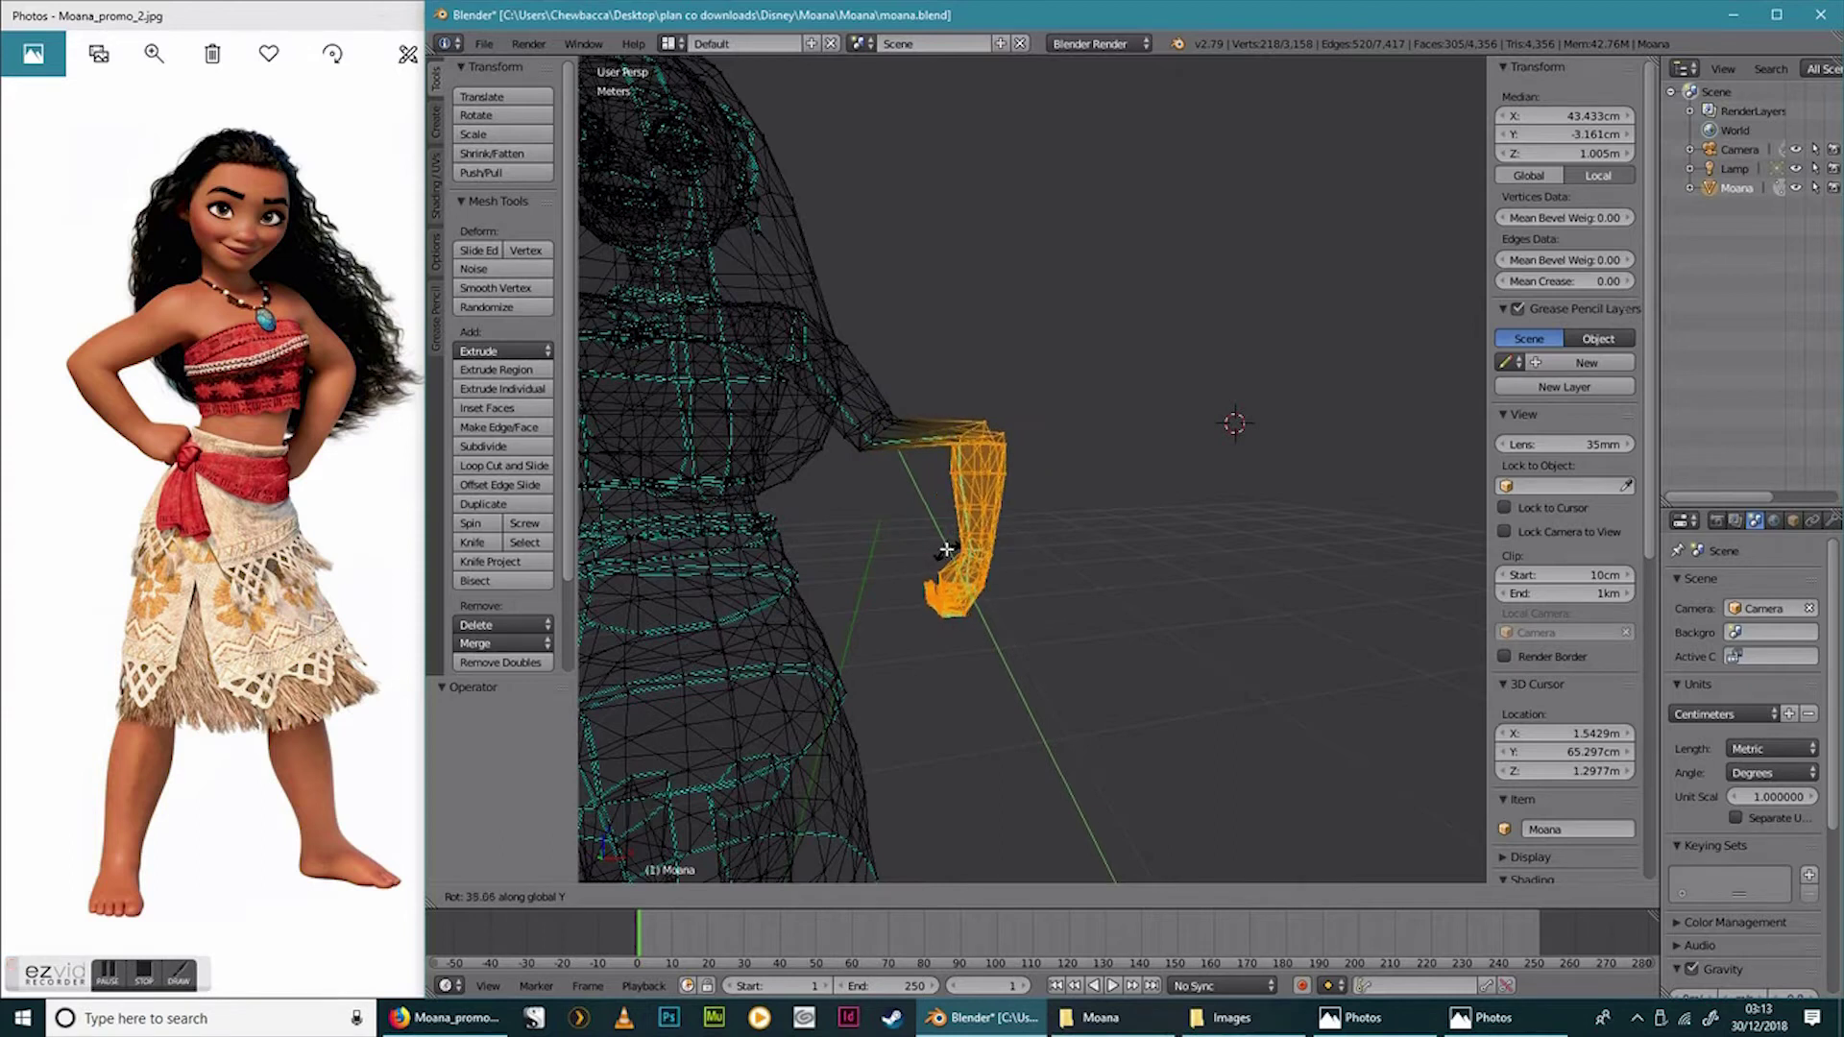
left_click(948, 546)
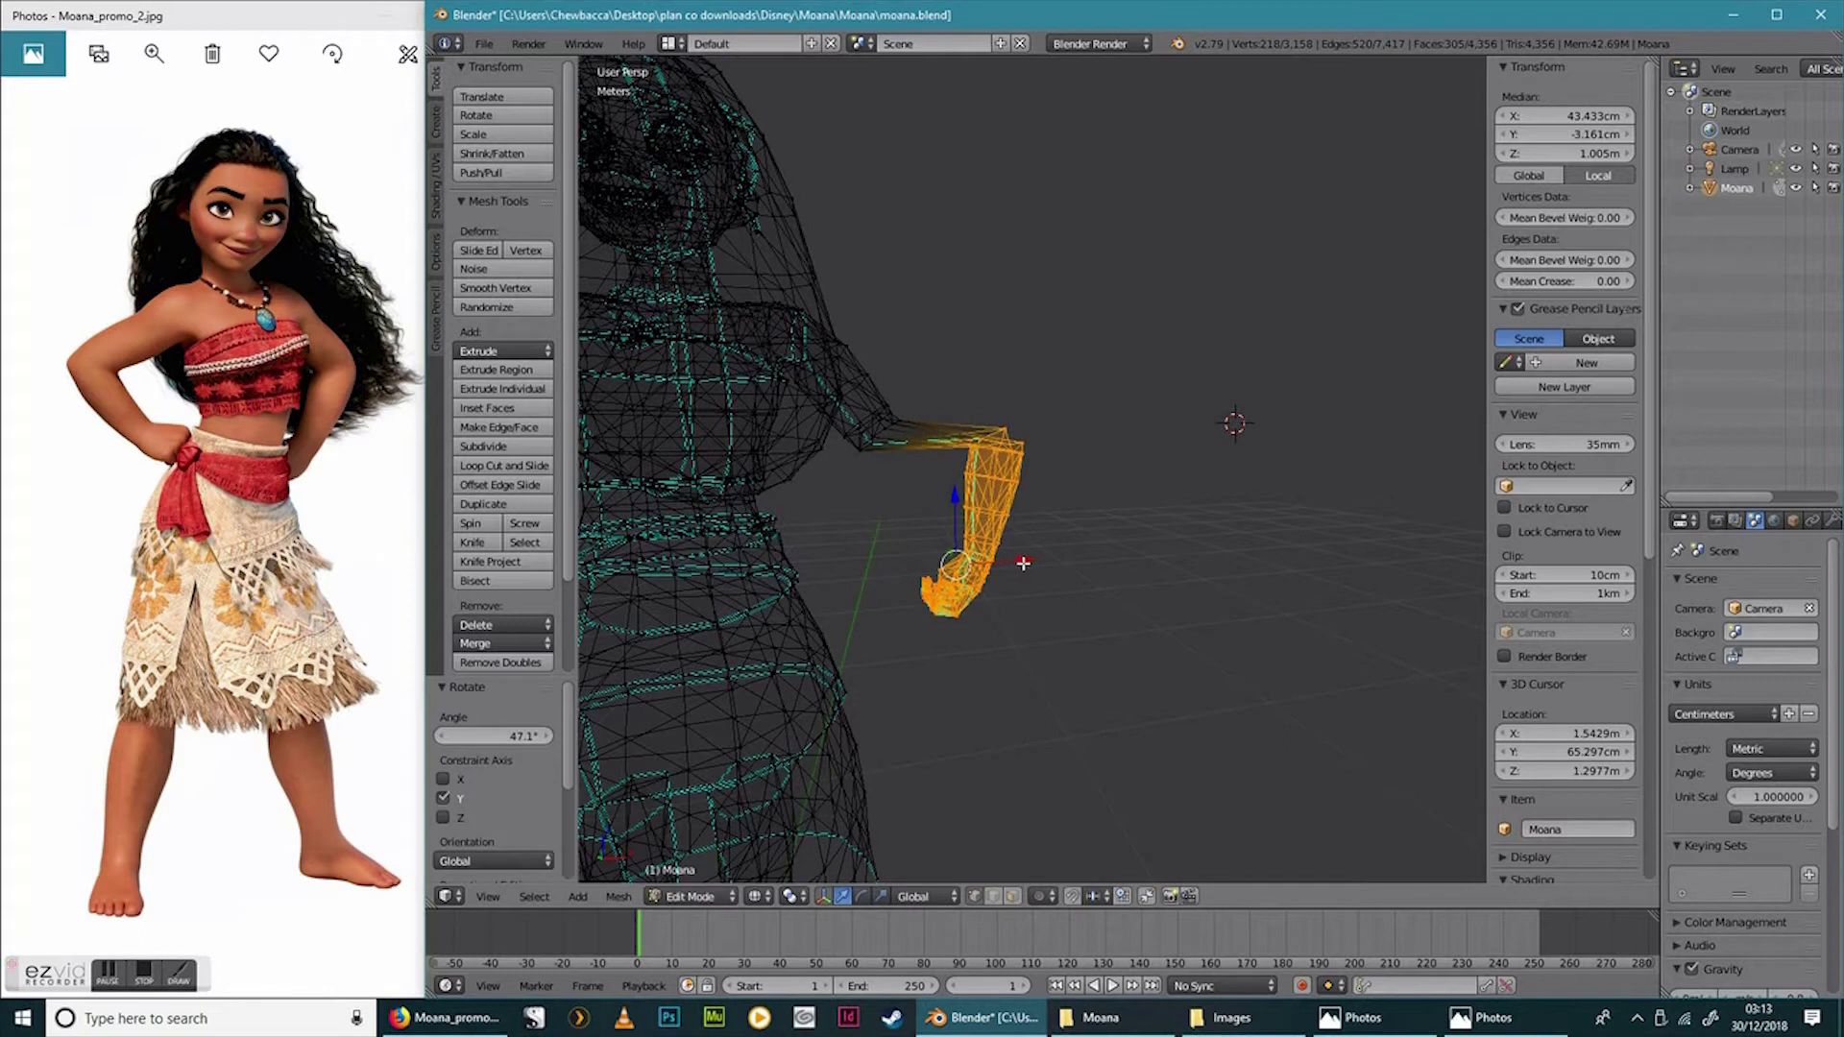
key("g")
key("x")
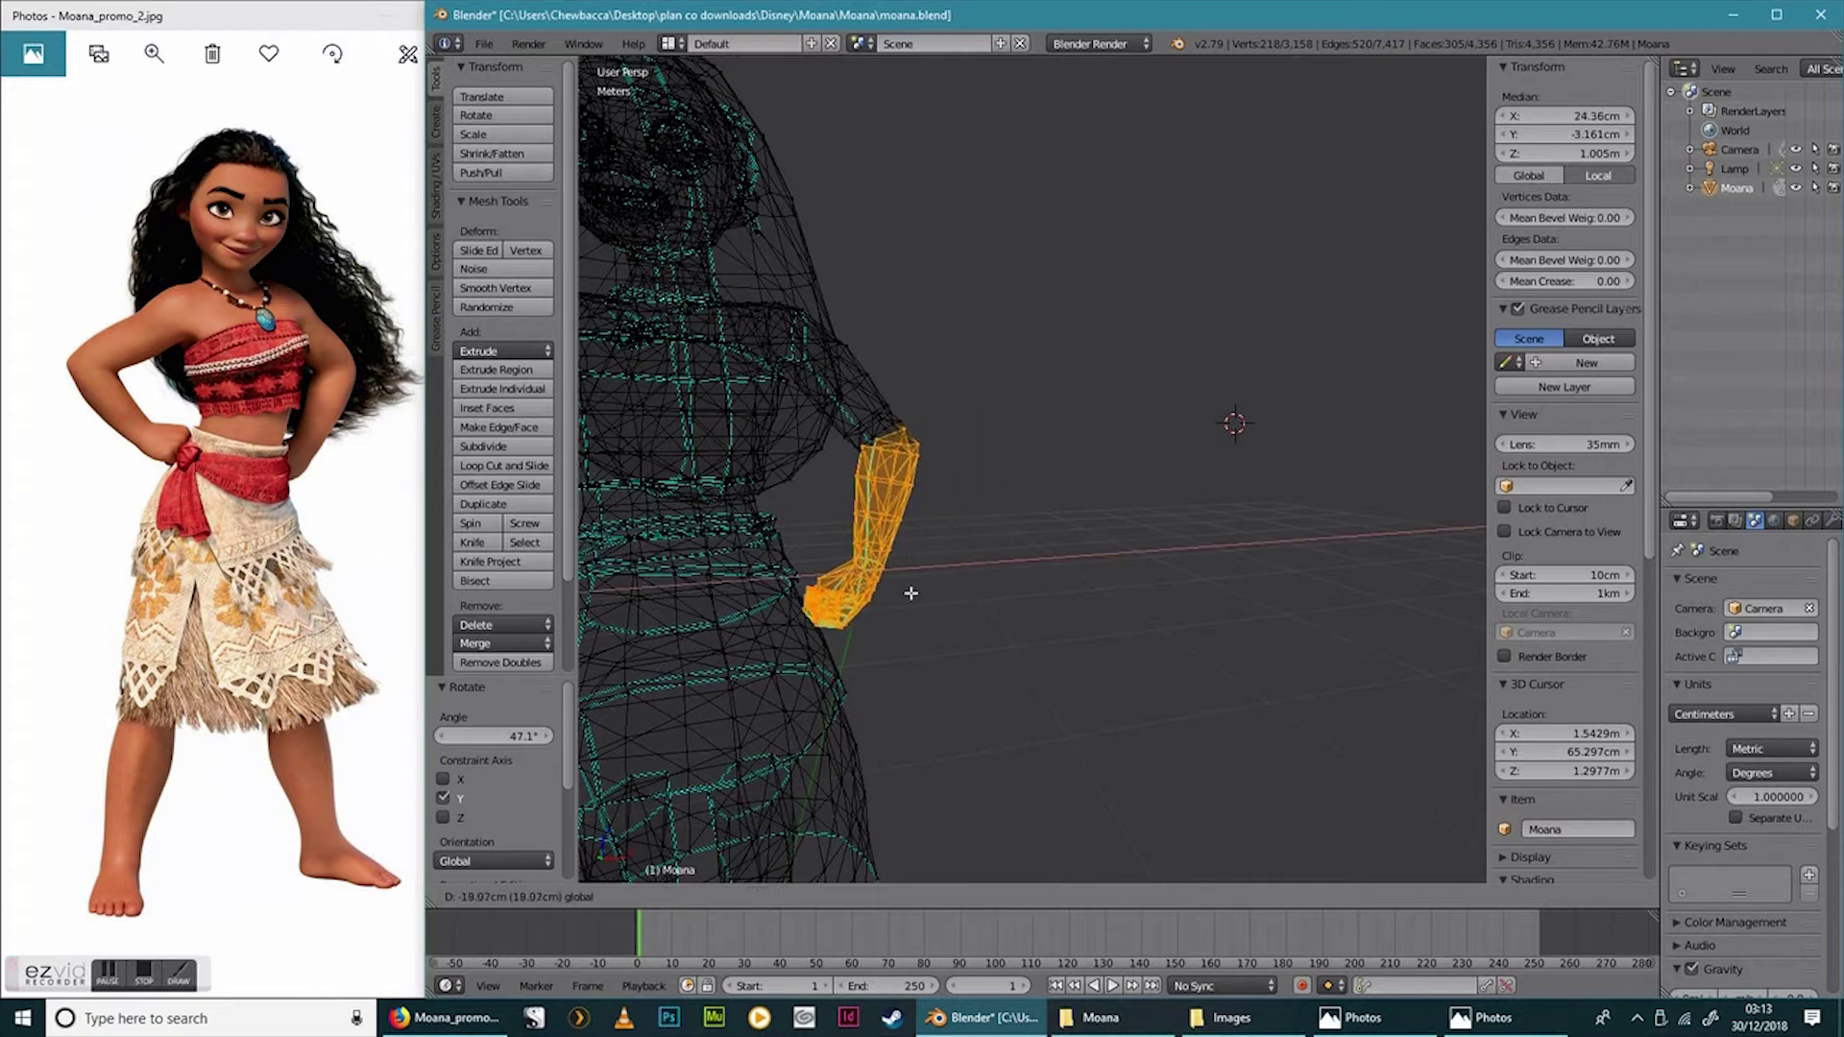
left_click(907, 594)
Fine-tune the left forearm's position along Y to align with the upper arm, finishing with a 1.09 cm shift, and deselect everything.
middle_click_drag(1066, 603, 899, 611)
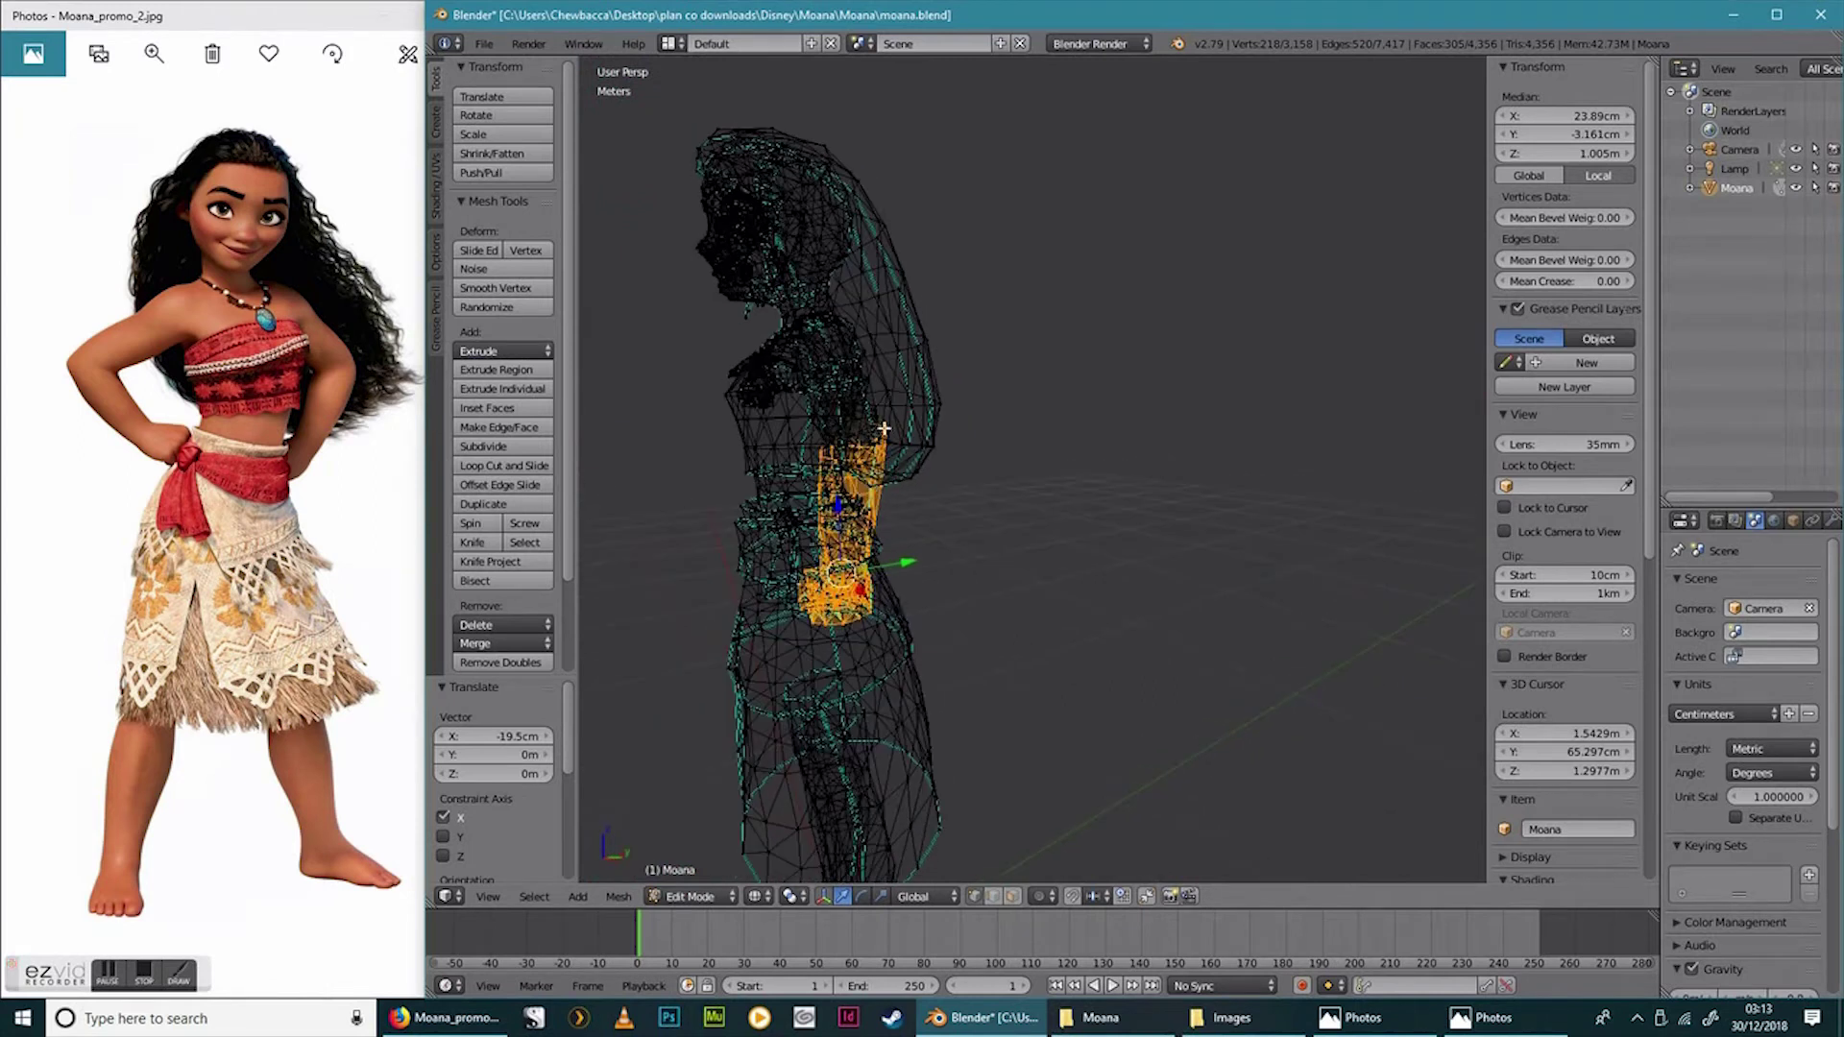
left_click_drag(917, 561, 904, 566)
left_click(905, 567)
middle_click_drag(980, 543, 924, 549)
left_click_drag(908, 571, 917, 570)
middle_click_drag(917, 571, 1144, 515)
scroll(1313, 556, "up", 4)
scroll(1347, 543, "down", 4)
middle_click_drag(1347, 543, 1181, 515)
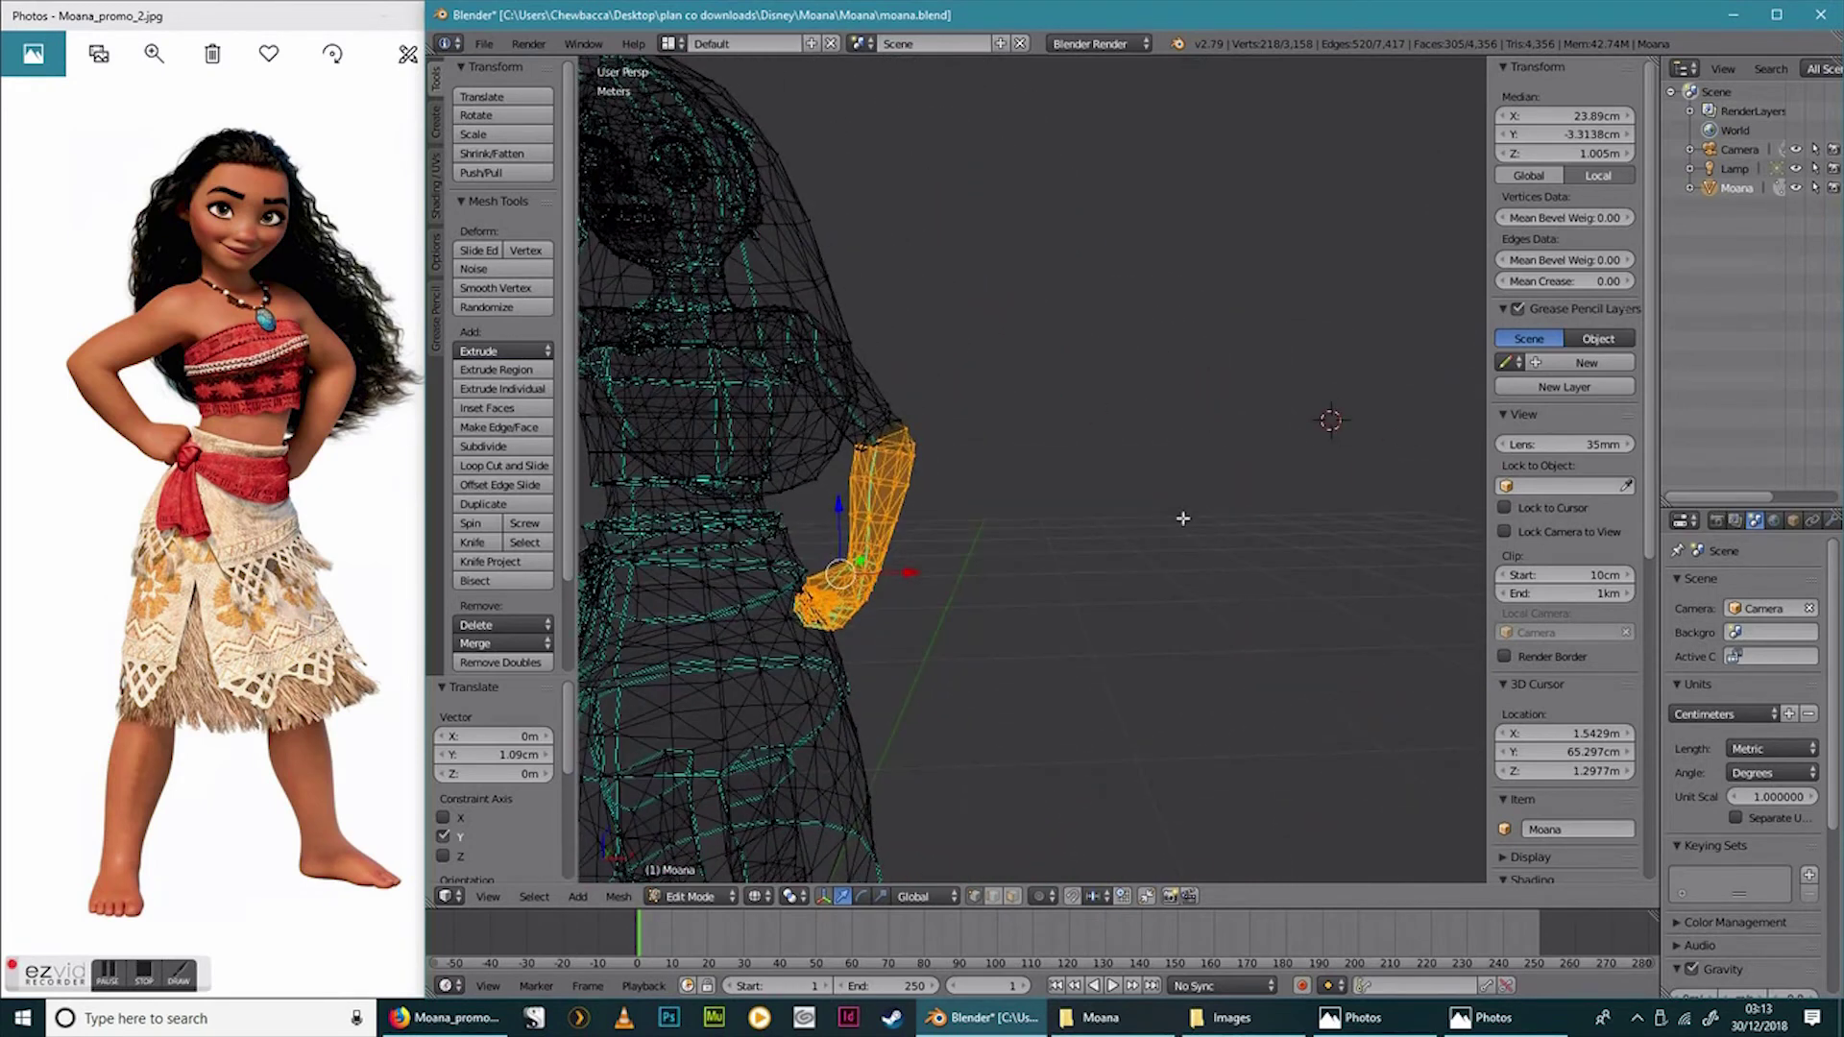
left_click(1077, 477)
key("a")
scroll(1085, 495, "down", 8)
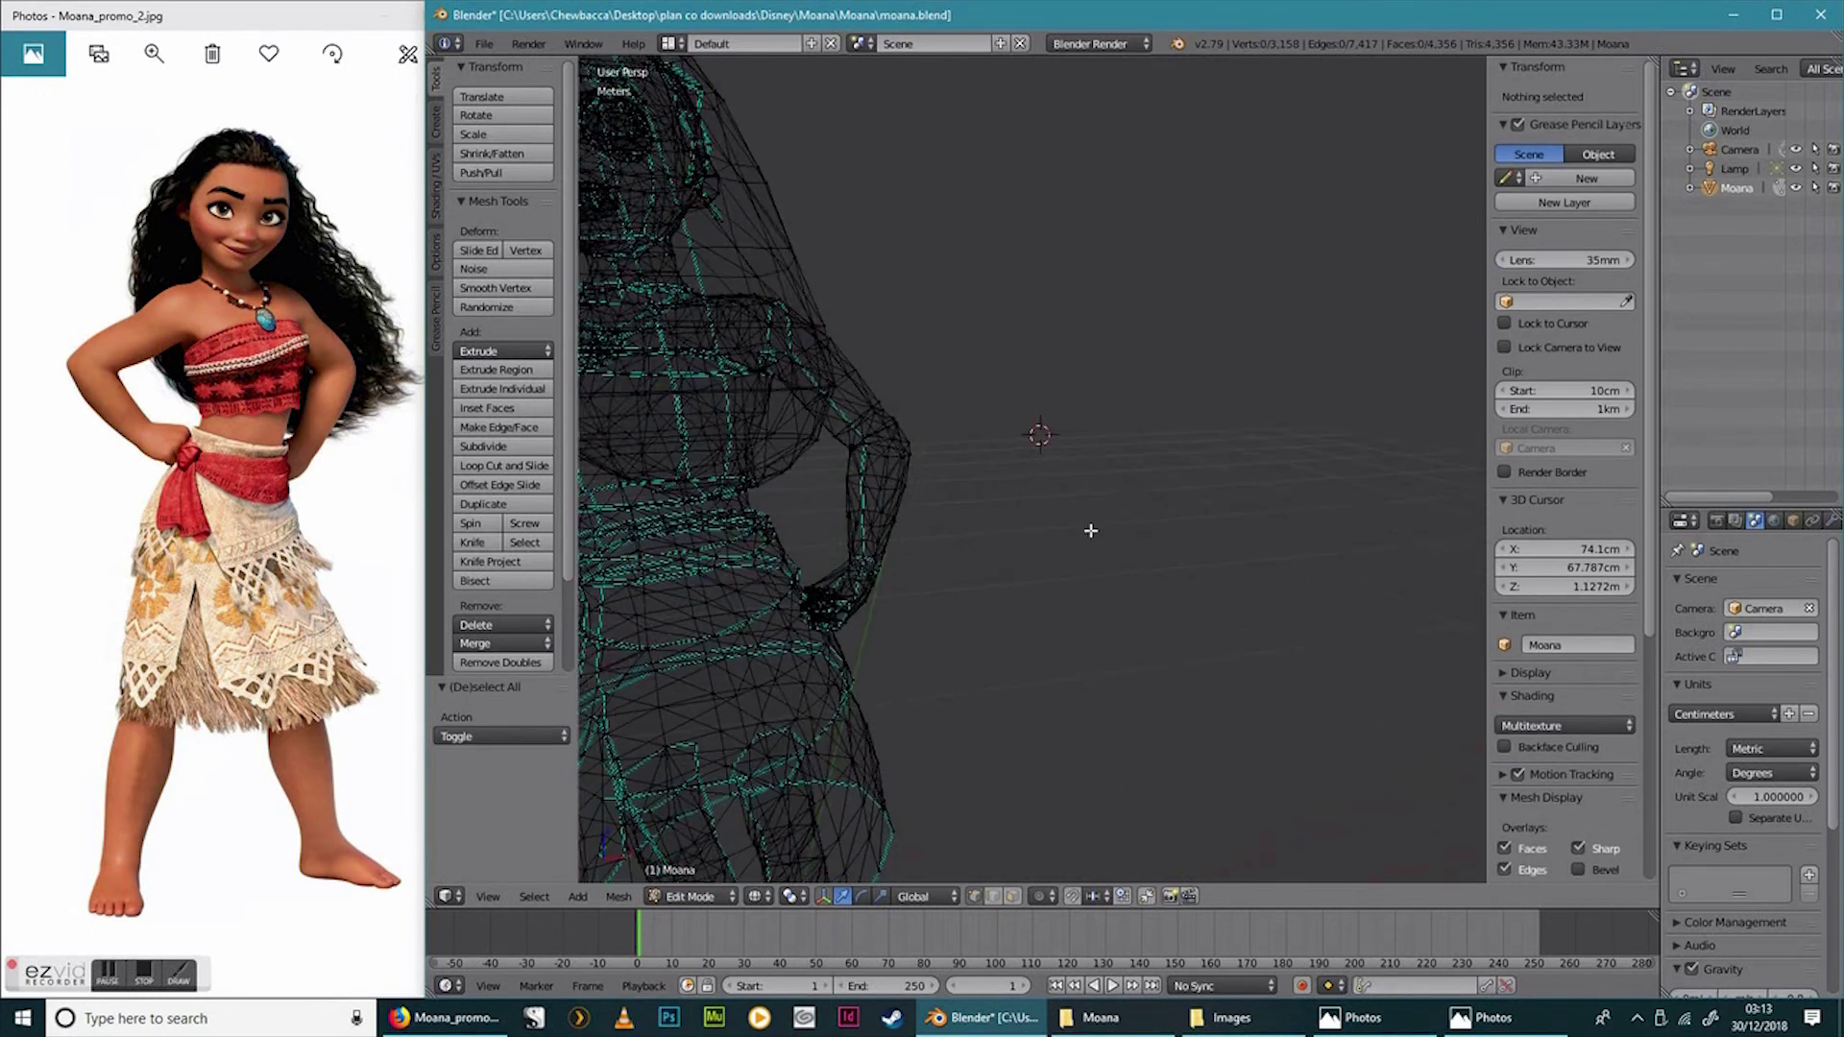
mouse_move(1069, 511)
middle_mouse_down()
mouse_move(1041, 523)
mouse_move(1060, 510)
middle_mouse_up()
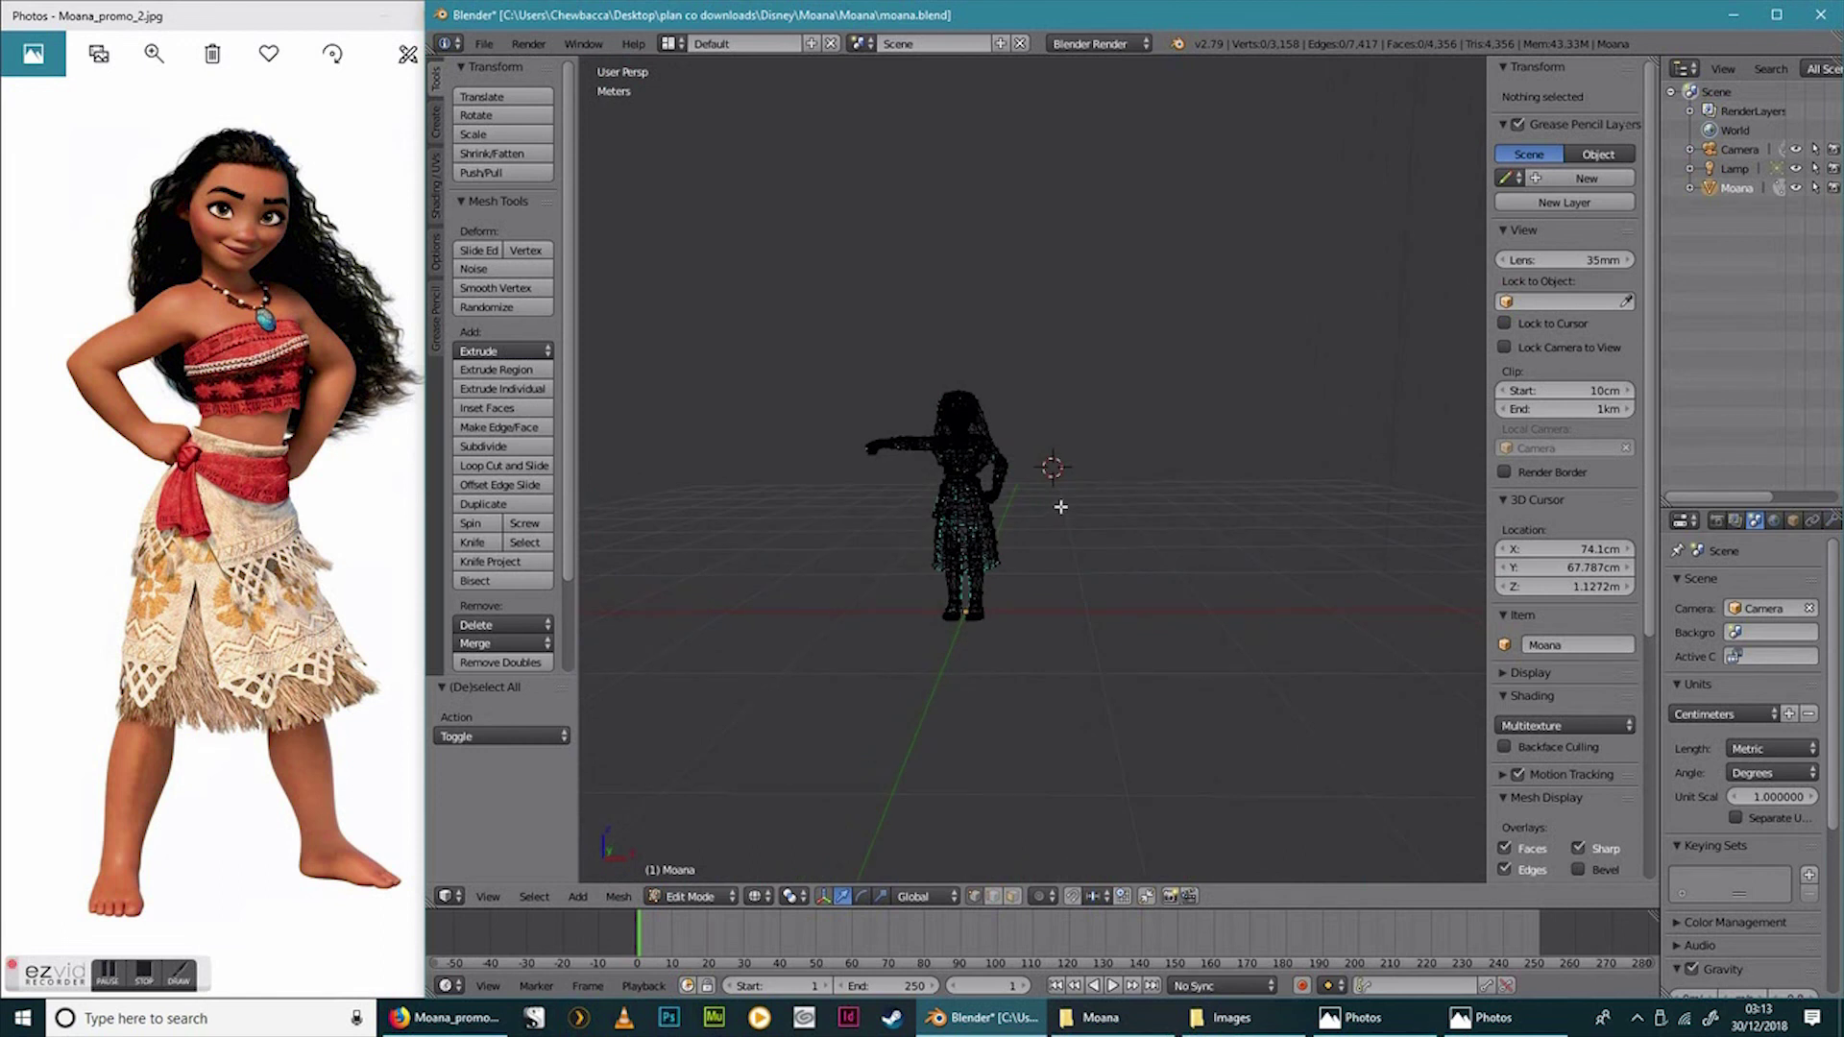